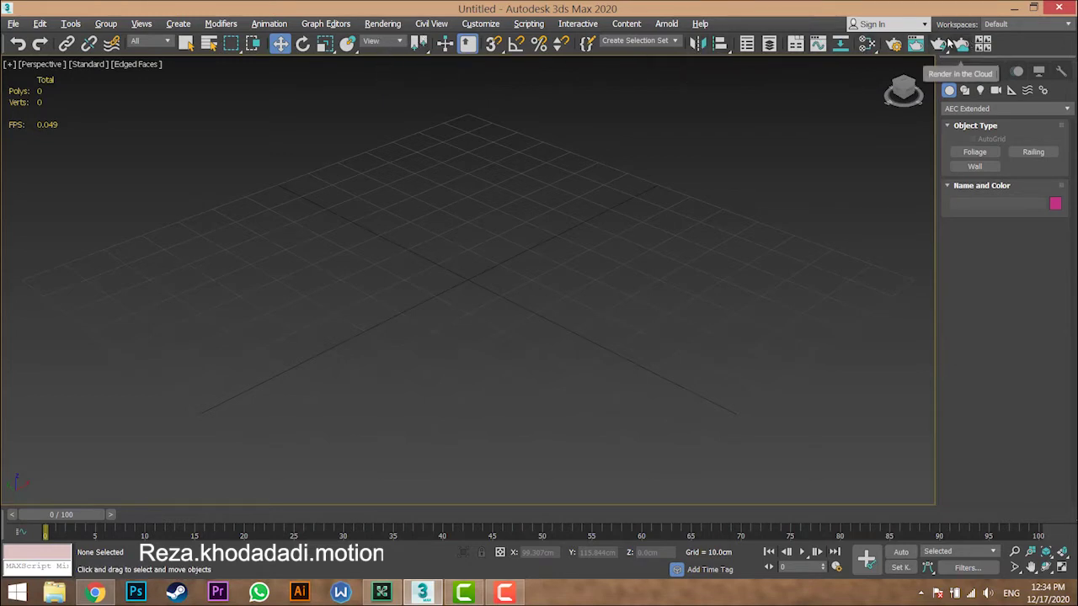
- Open both Material Editor variants for a look and close each of them
{"action": "left_click", "coordinate": [868, 49]}
{"action": "left_click_drag", "start_coordinate": [869, 53], "coordinate": [870, 76]}
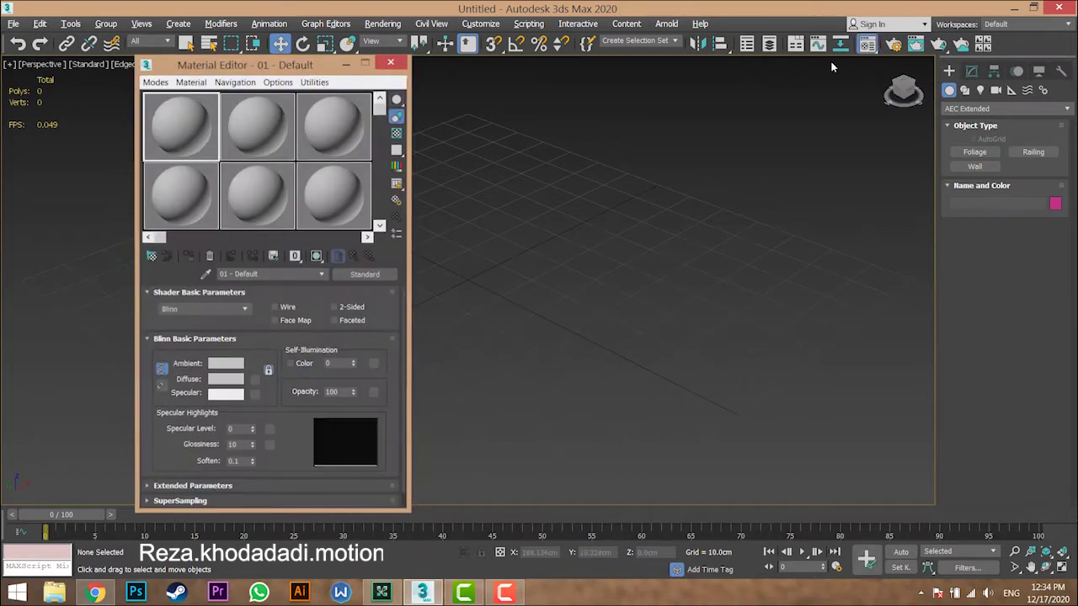
{"action": "left_click", "coordinate": [391, 64]}
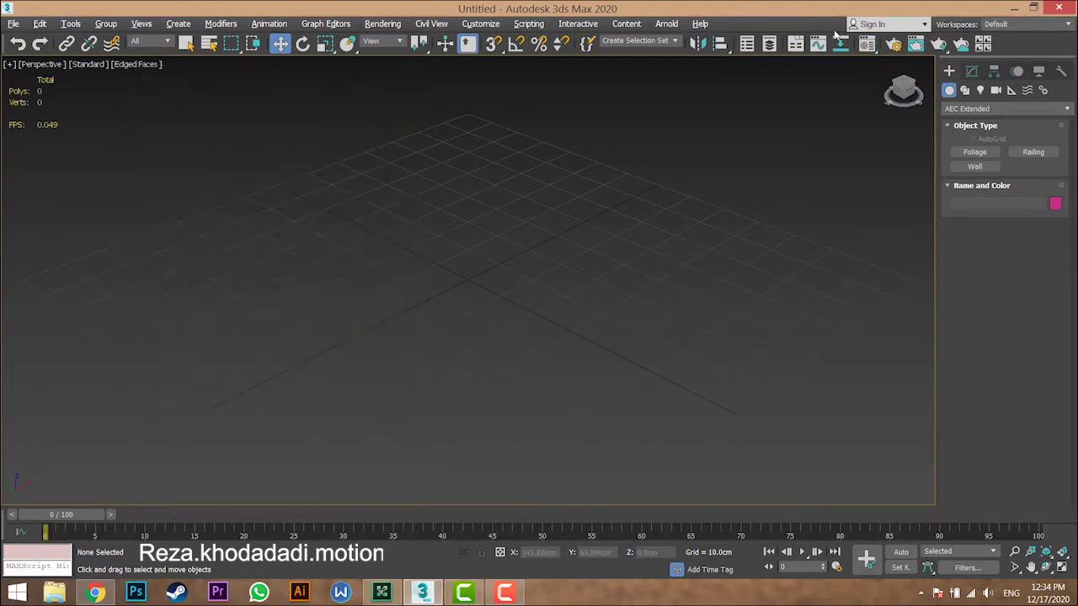
{"action": "left_click_drag", "start_coordinate": [869, 47], "coordinate": [876, 86]}
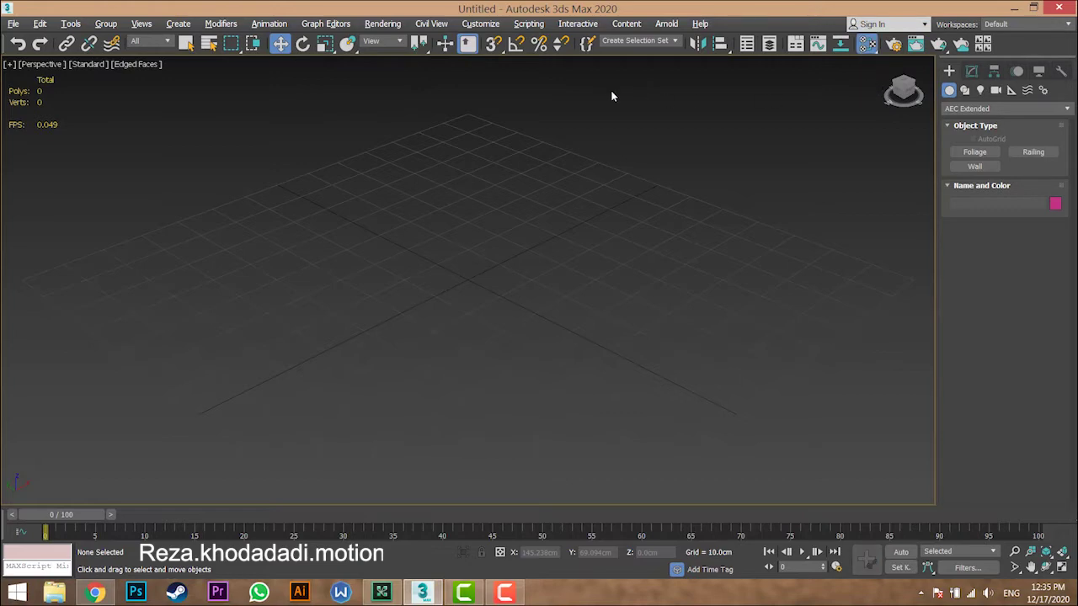
{"action": "left_click", "coordinate": [617, 79]}
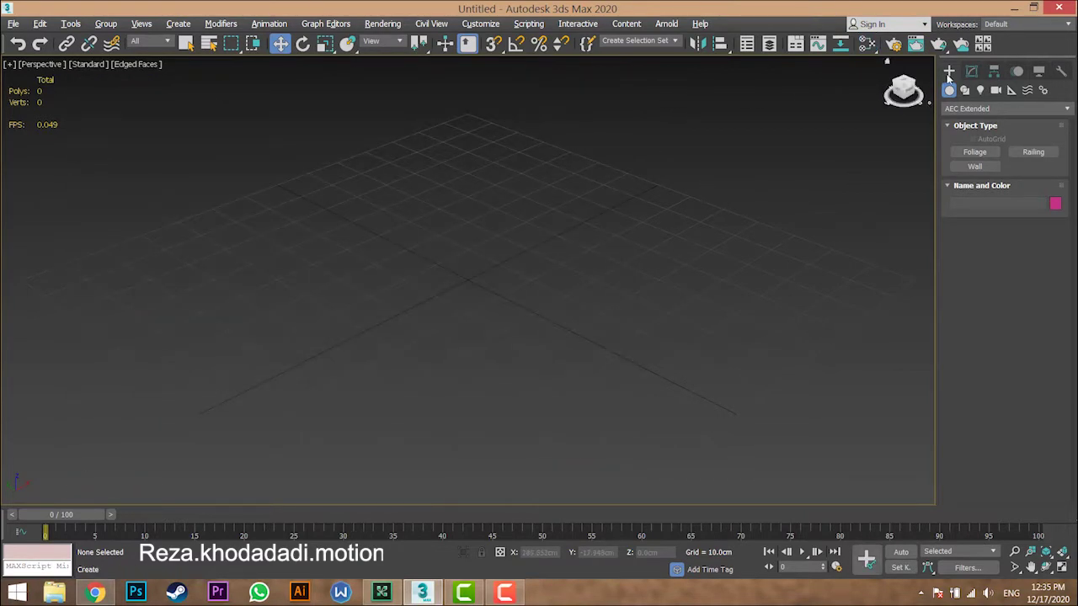
- Browse the geometry object categories and the spline object types available for creation
{"action": "left_click", "coordinate": [959, 108]}
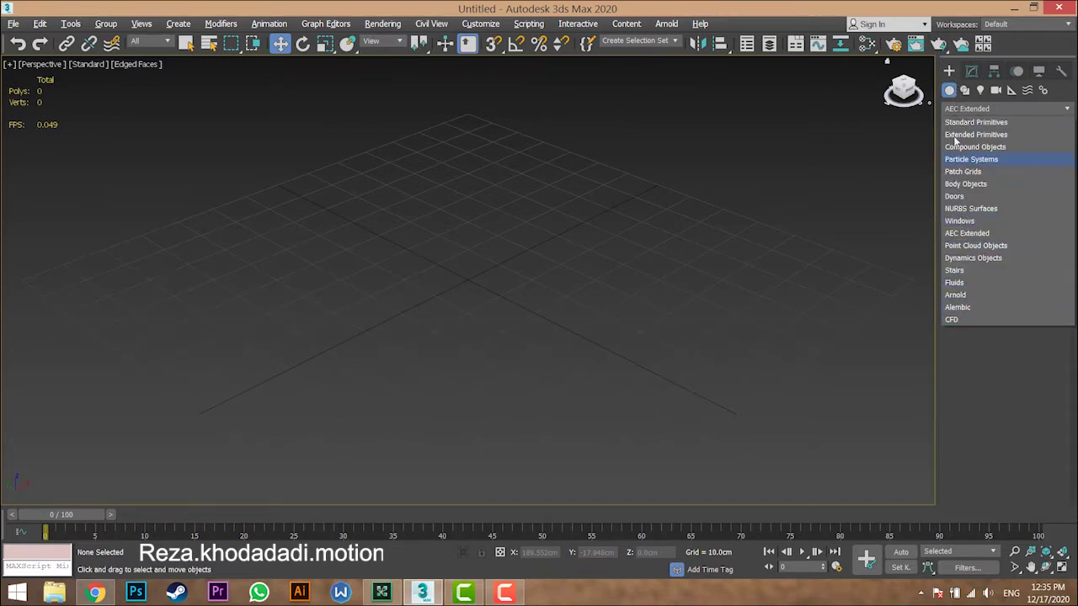
{"action": "left_click", "coordinate": [949, 93]}
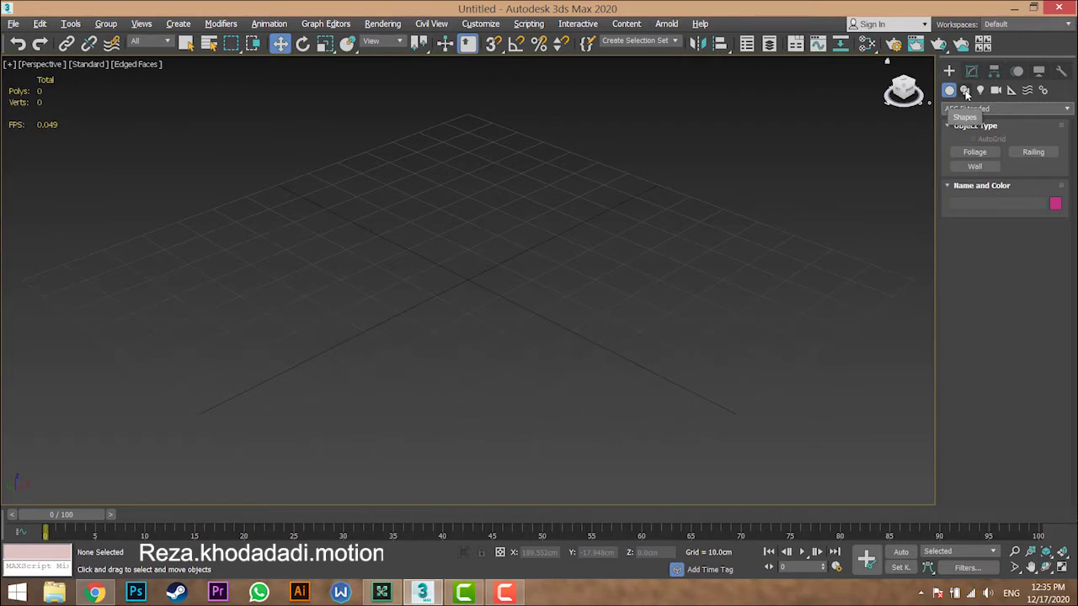
{"action": "left_click", "coordinate": [966, 91]}
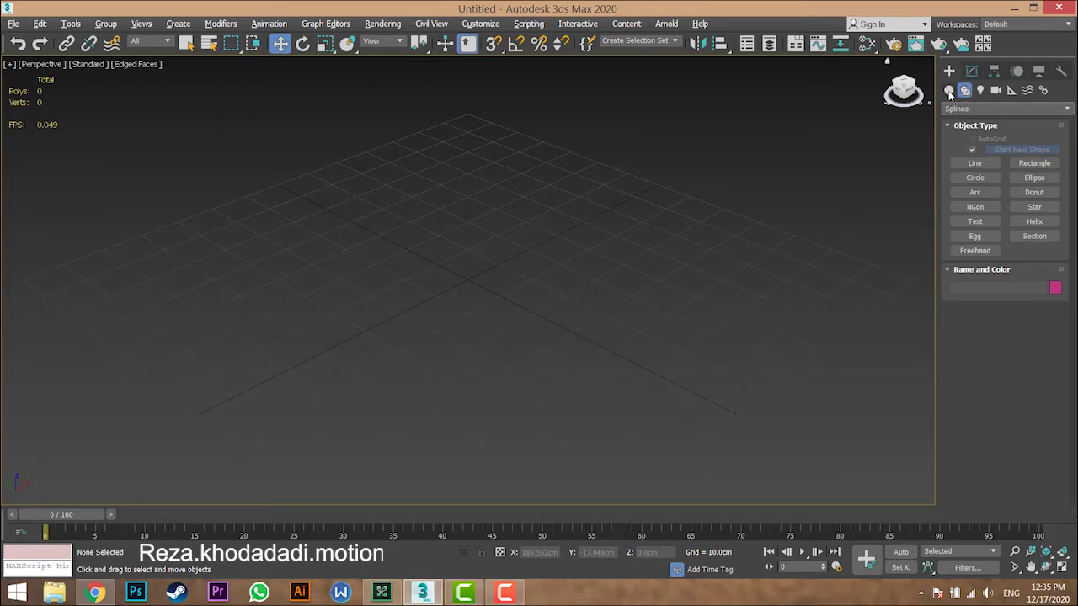
{"action": "left_click", "coordinate": [950, 91]}
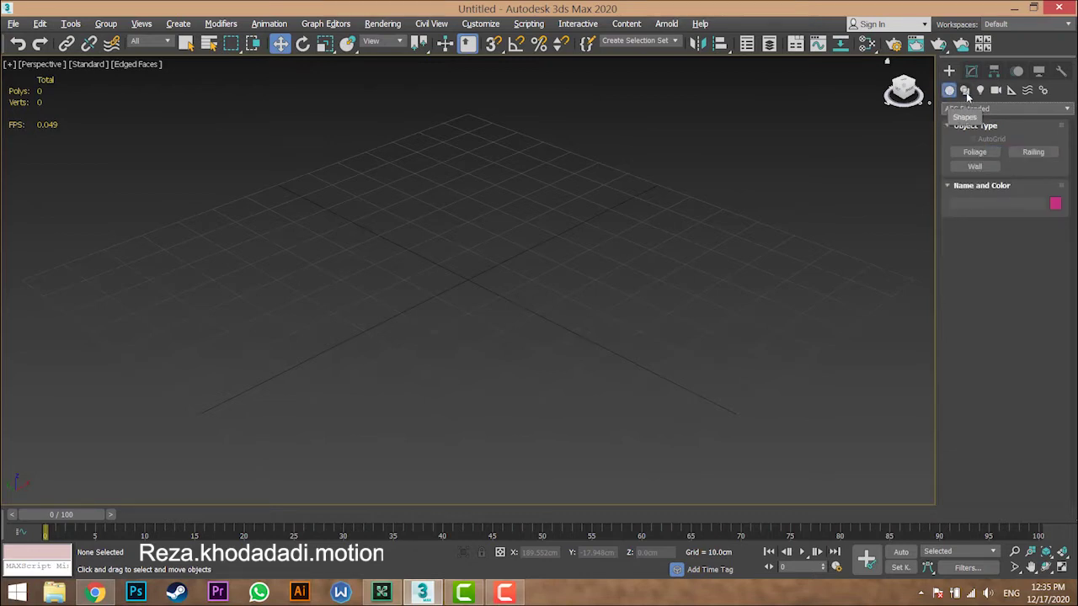
- Draw an open zigzag spline of straight segments across the perspective grid with the Line tool
{"action": "left_click", "coordinate": [966, 92]}
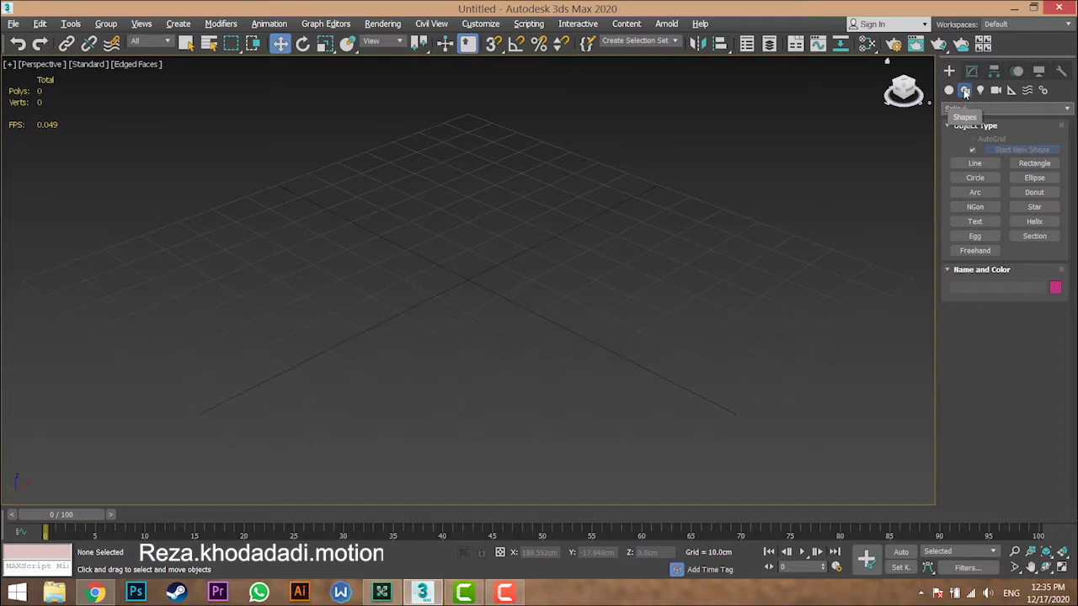
{"action": "left_click", "coordinate": [977, 107]}
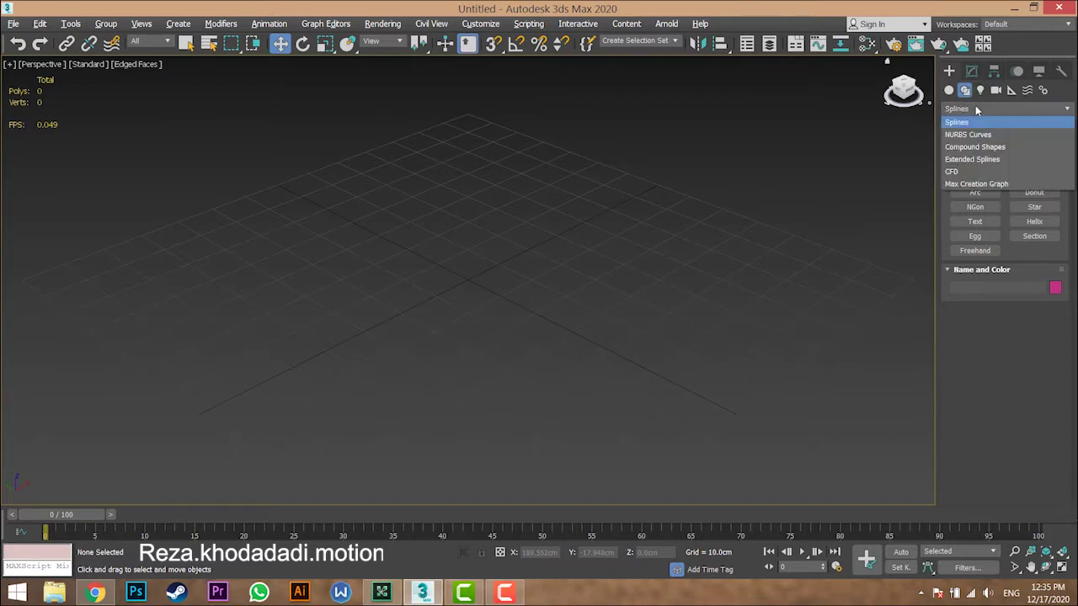
{"action": "left_click", "coordinate": [977, 122]}
{"action": "left_click", "coordinate": [976, 164]}
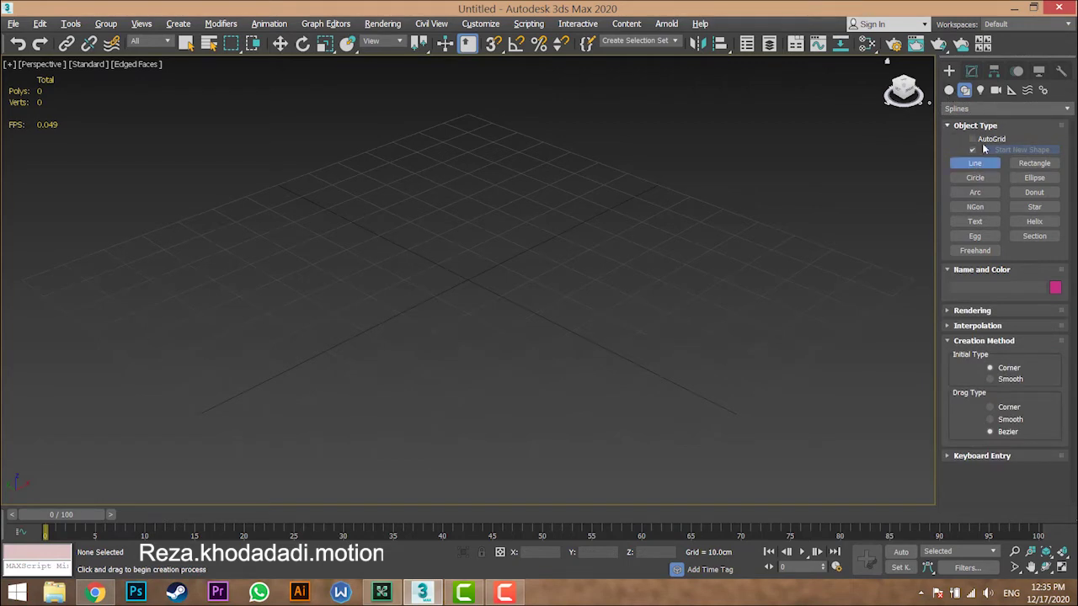
{"action": "left_click", "coordinate": [397, 387]}
{"action": "left_click", "coordinate": [399, 242]}
{"action": "left_click", "coordinate": [611, 329]}
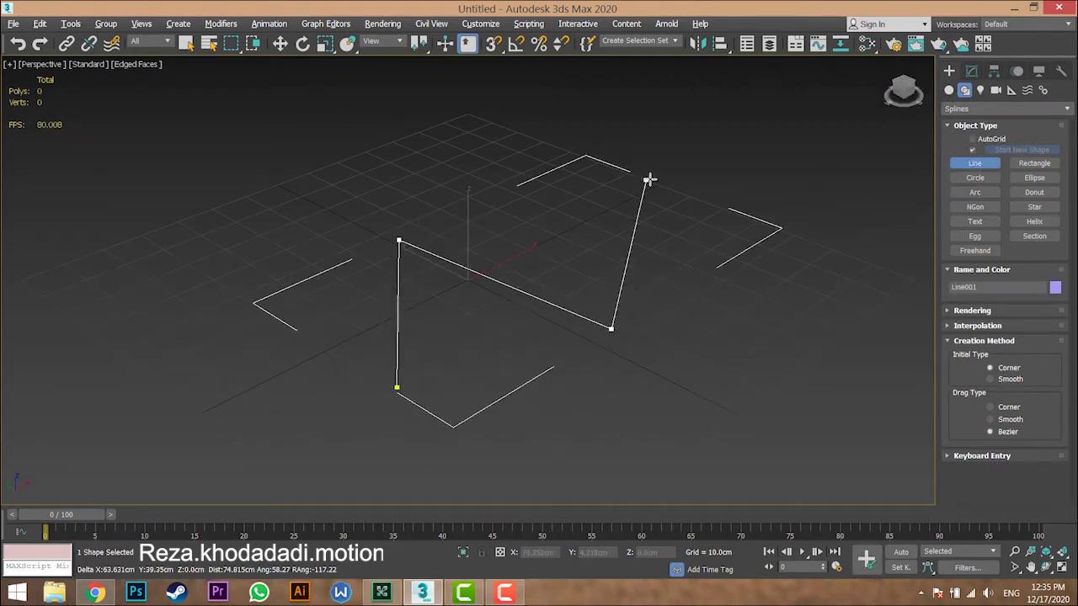
{"action": "left_click", "coordinate": [645, 180]}
{"action": "left_click", "coordinate": [766, 249]}
{"action": "left_click", "coordinate": [840, 160]}
{"action": "left_click", "coordinate": [886, 291]}
{"action": "left_click", "coordinate": [812, 425]}
{"action": "left_click", "coordinate": [684, 421]}
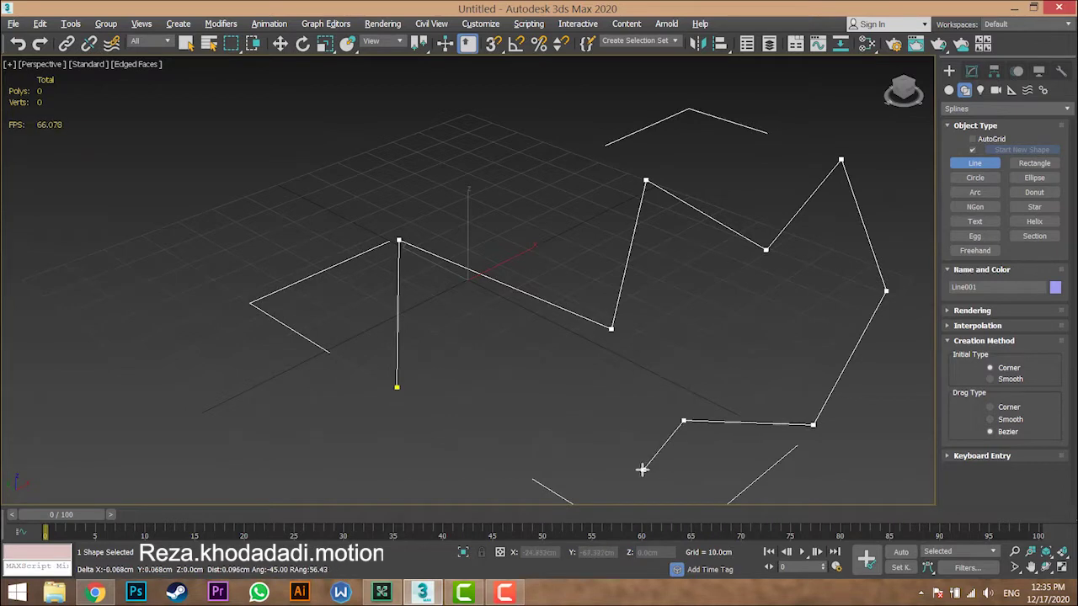
{"action": "left_click", "coordinate": [644, 470]}
{"action": "left_click", "coordinate": [527, 431]}
{"action": "left_click", "coordinate": [429, 466]}
{"action": "left_click", "coordinate": [494, 411]}
{"action": "right_click", "coordinate": [463, 354]}
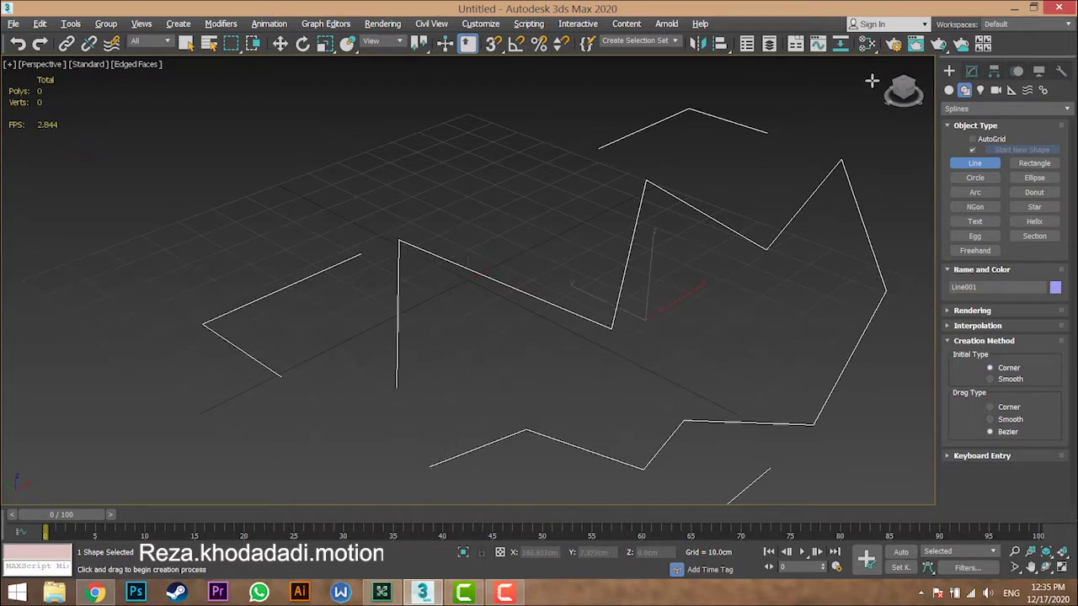
- Test-render the perspective view and delete the zigzag line
{"action": "left_click", "coordinate": [938, 44]}
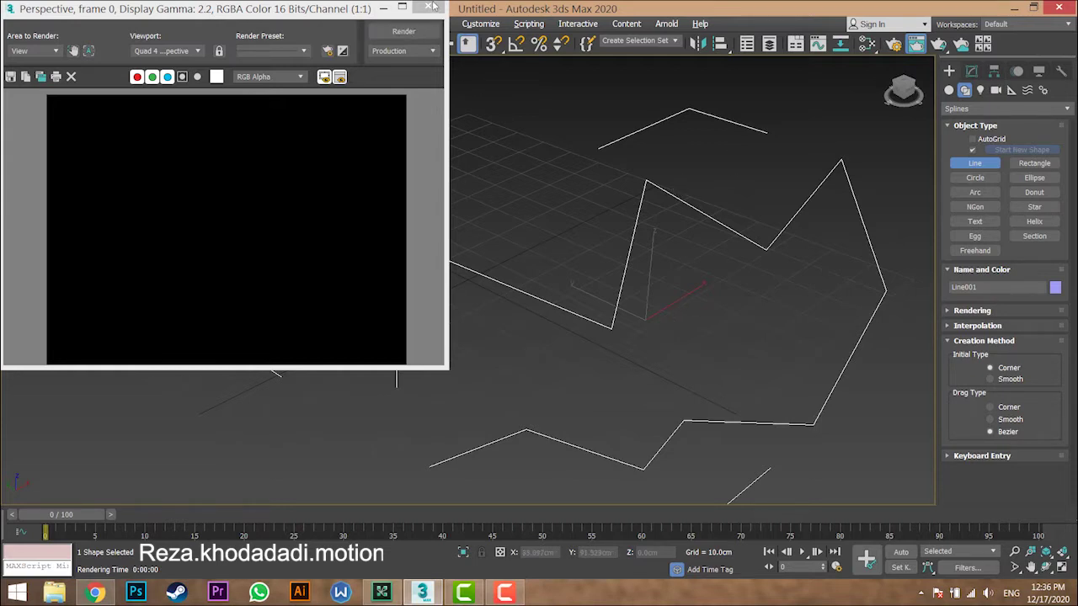
{"action": "left_click", "coordinate": [432, 6]}
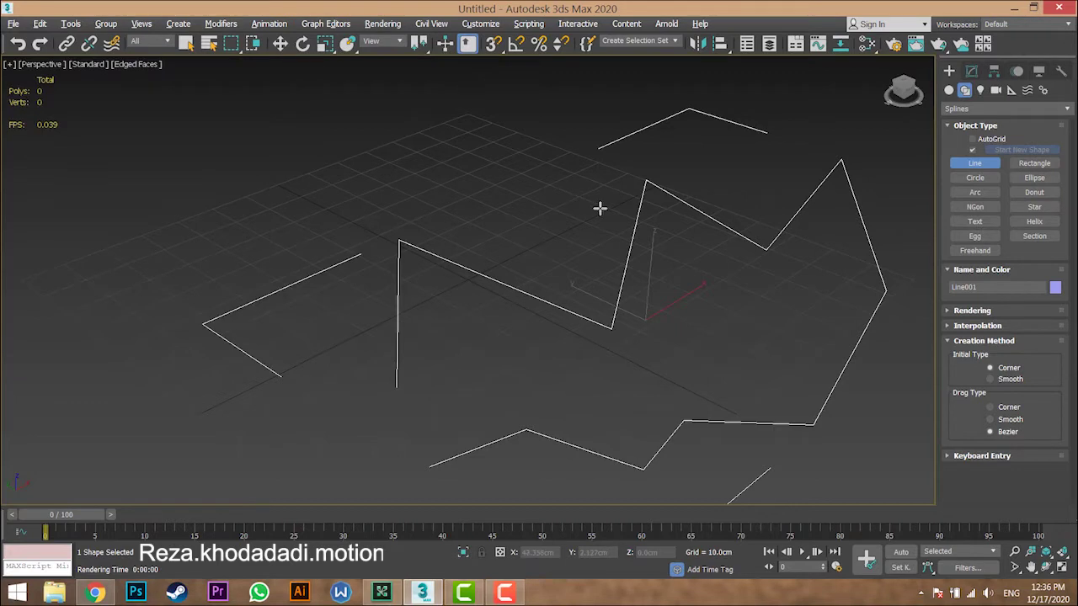
{"action": "key", "text": "Delete"}
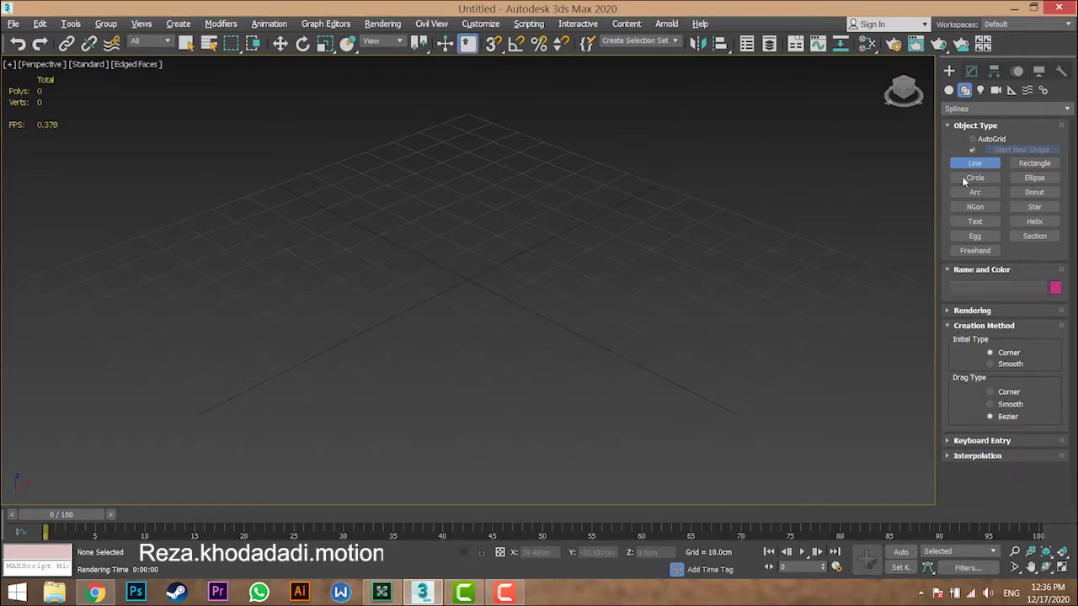
- Begin a new Line spline with straight zigzag segments through seven corner points across the perspective grid
{"action": "left_click", "coordinate": [972, 111]}
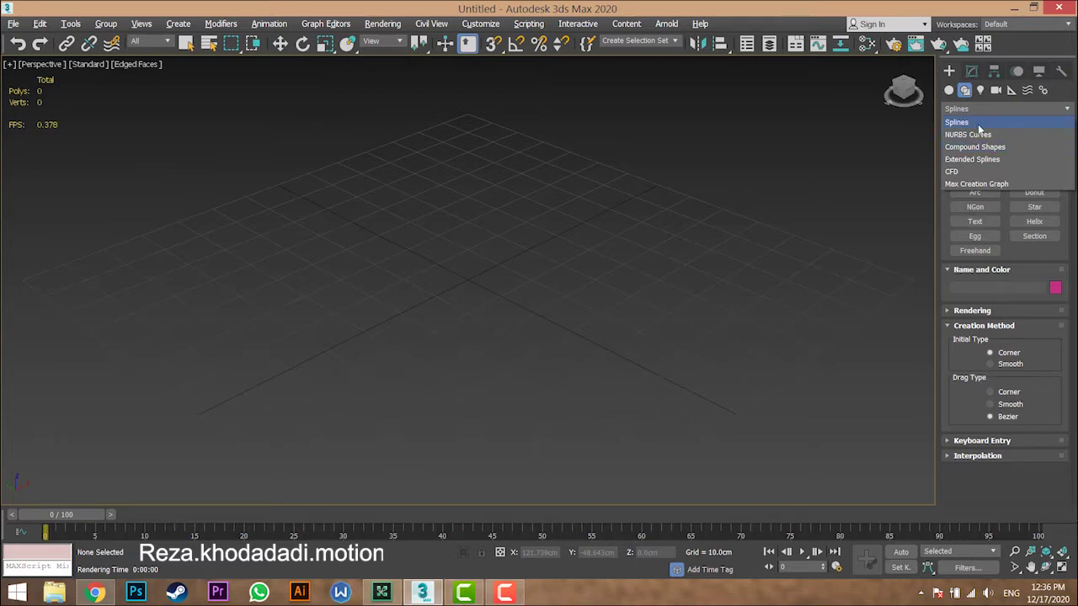
{"action": "left_click", "coordinate": [979, 124]}
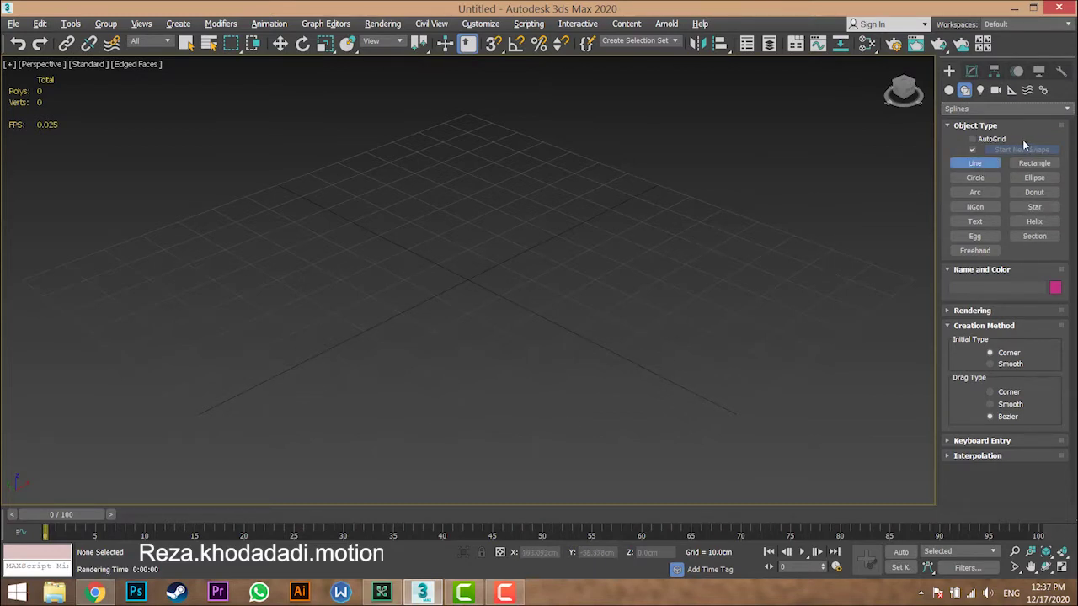
{"action": "left_click", "coordinate": [240, 422]}
{"action": "left_click", "coordinate": [234, 272]}
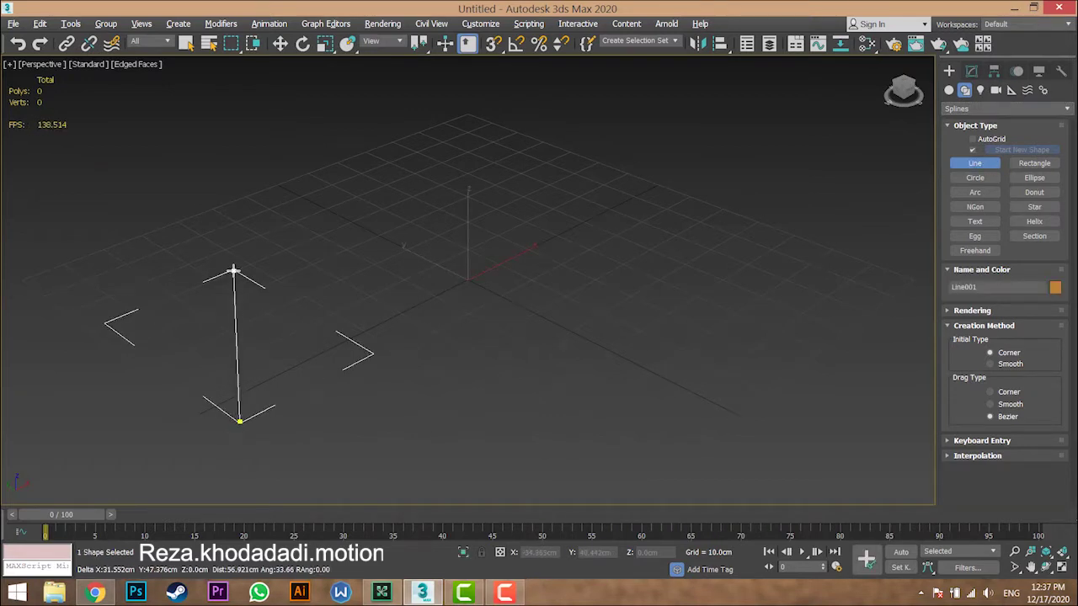
{"action": "left_click", "coordinate": [529, 419]}
{"action": "left_click", "coordinate": [413, 156]}
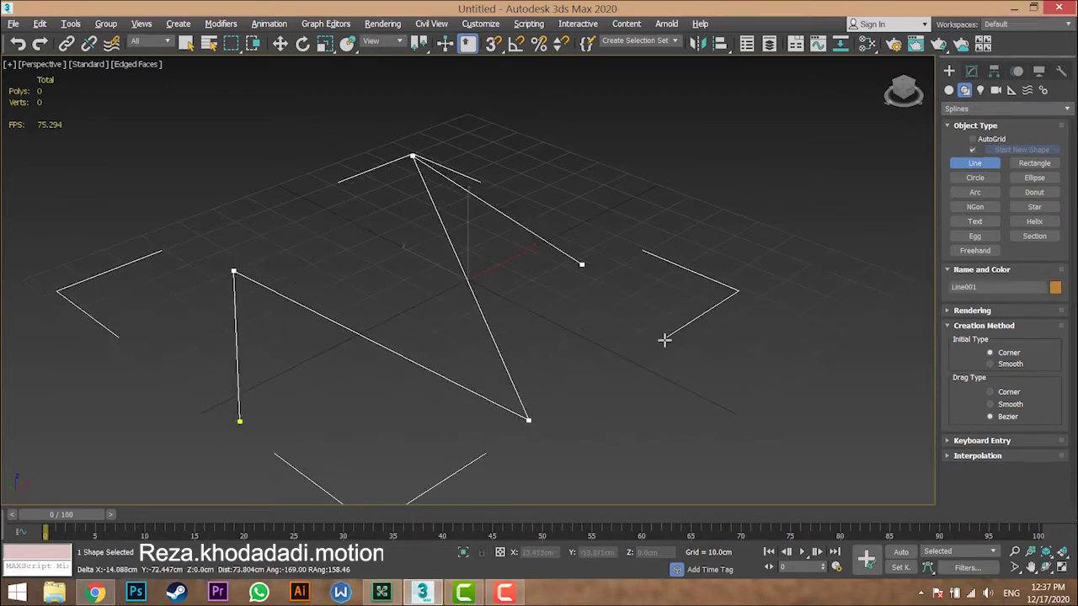
{"action": "left_click", "coordinate": [686, 379]}
{"action": "left_click", "coordinate": [563, 127]}
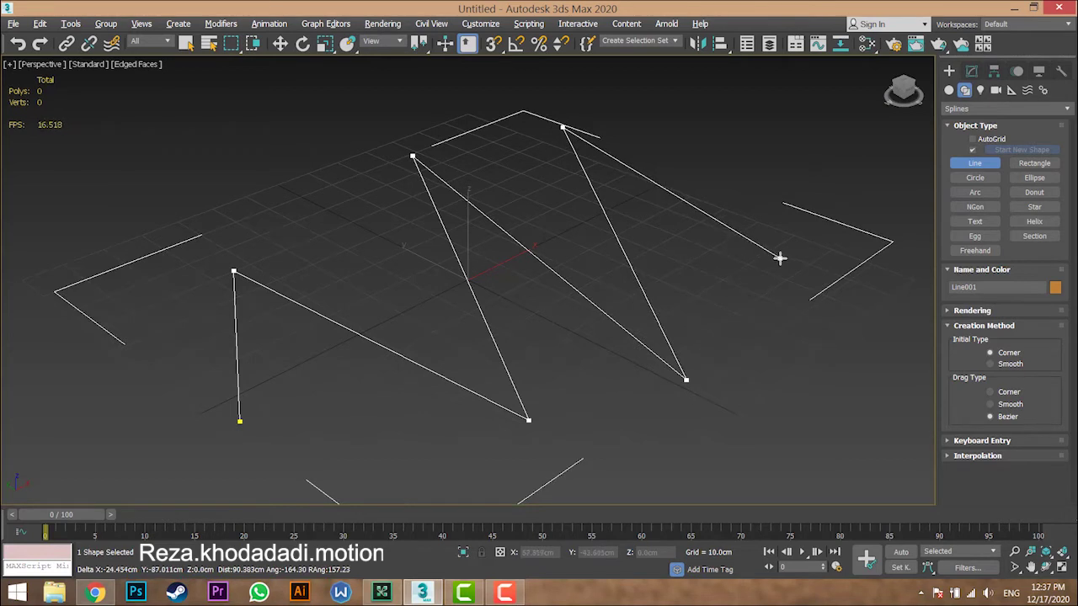
{"action": "left_click", "coordinate": [781, 257]}
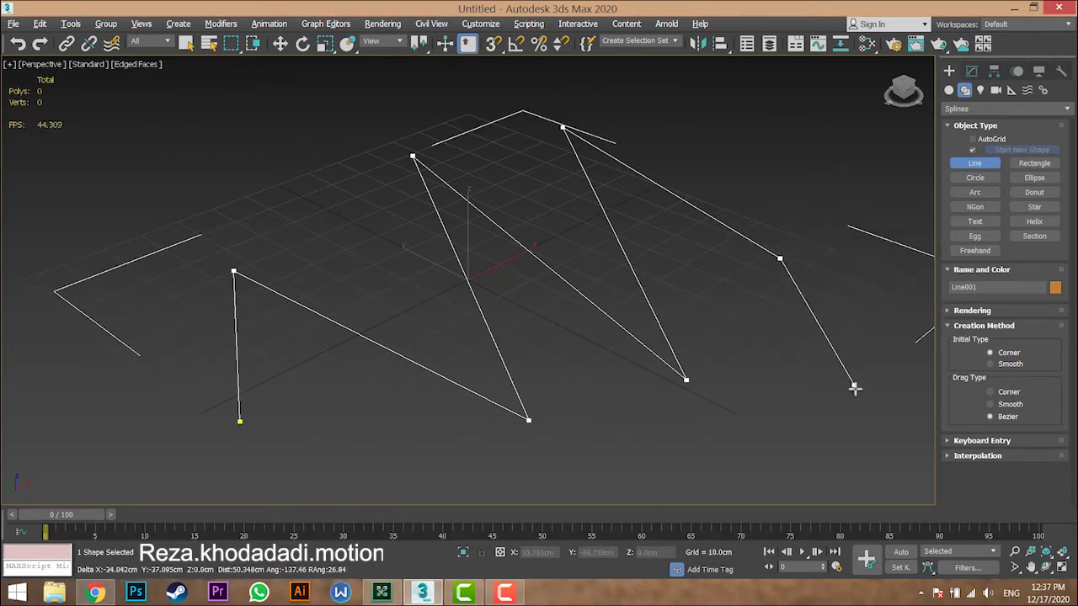
- Continue the spline with a mix of Bezier curve points and corner points looping back along the front of the zigzag
{"action": "left_click_drag", "start_coordinate": [855, 389], "coordinate": [758, 437]}
{"action": "left_click_drag", "start_coordinate": [622, 437], "coordinate": [572, 365]}
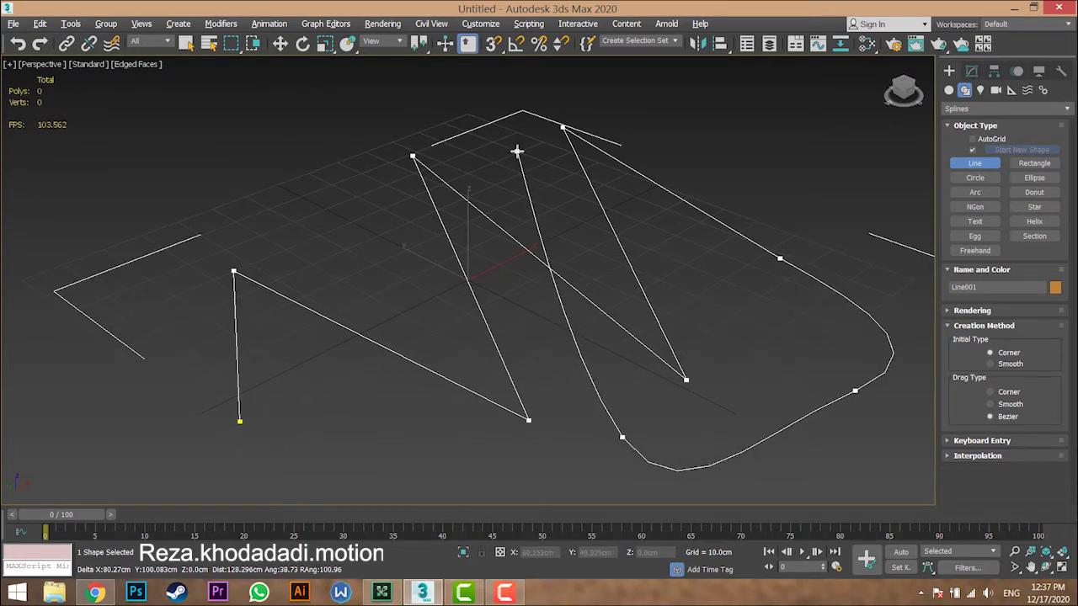
{"action": "left_click", "coordinate": [517, 152]}
{"action": "left_click", "coordinate": [660, 220]}
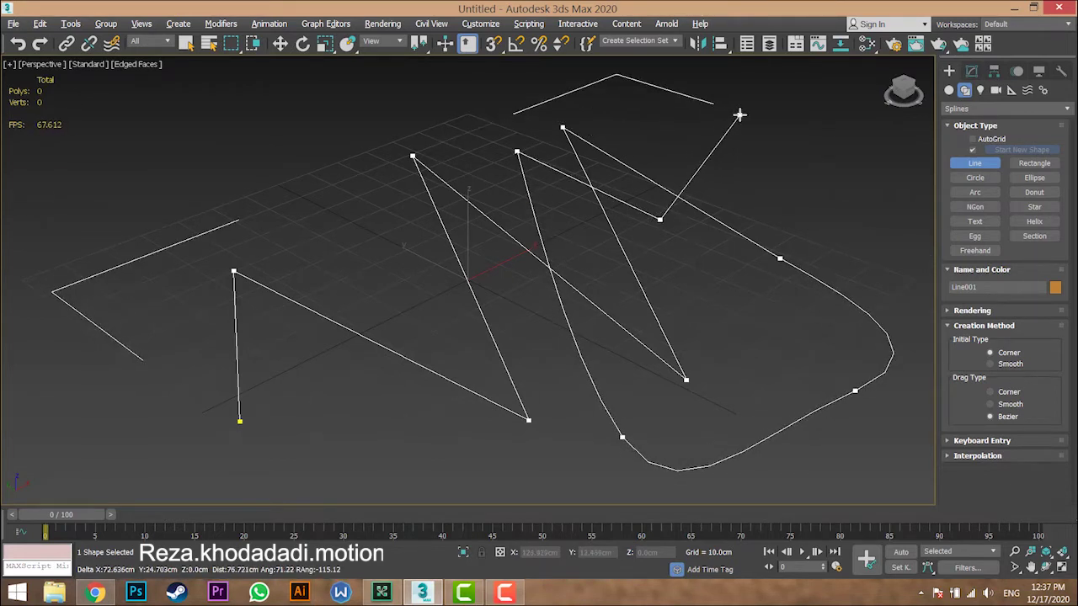
{"action": "left_click_drag", "start_coordinate": [740, 115], "coordinate": [858, 251]}
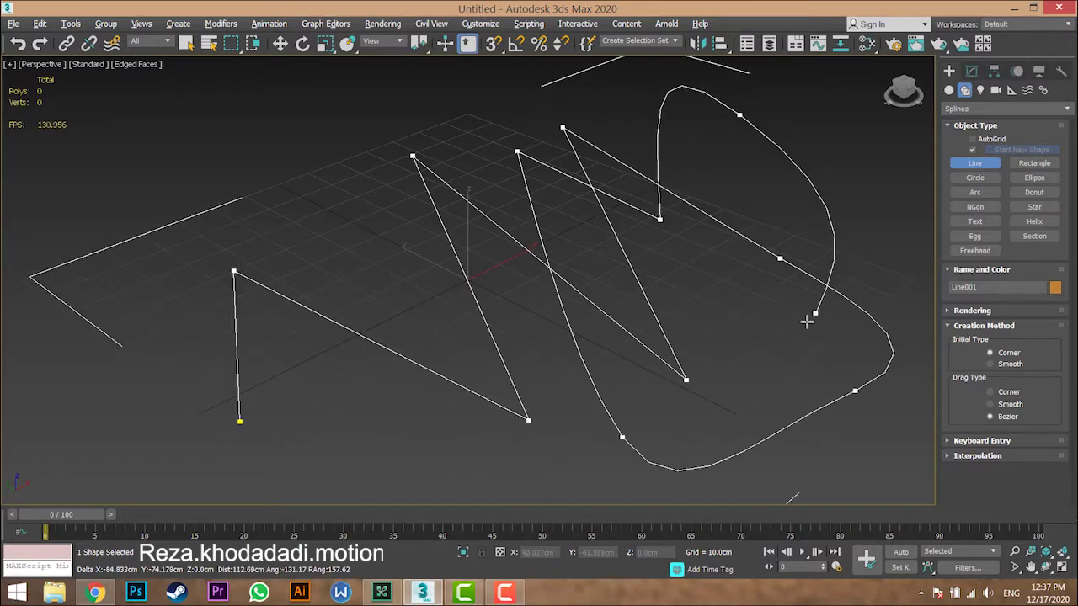
{"action": "left_click", "coordinate": [790, 343]}
{"action": "left_click_drag", "start_coordinate": [544, 449], "coordinate": [497, 479]}
{"action": "left_click_drag", "start_coordinate": [335, 460], "coordinate": [329, 441]}
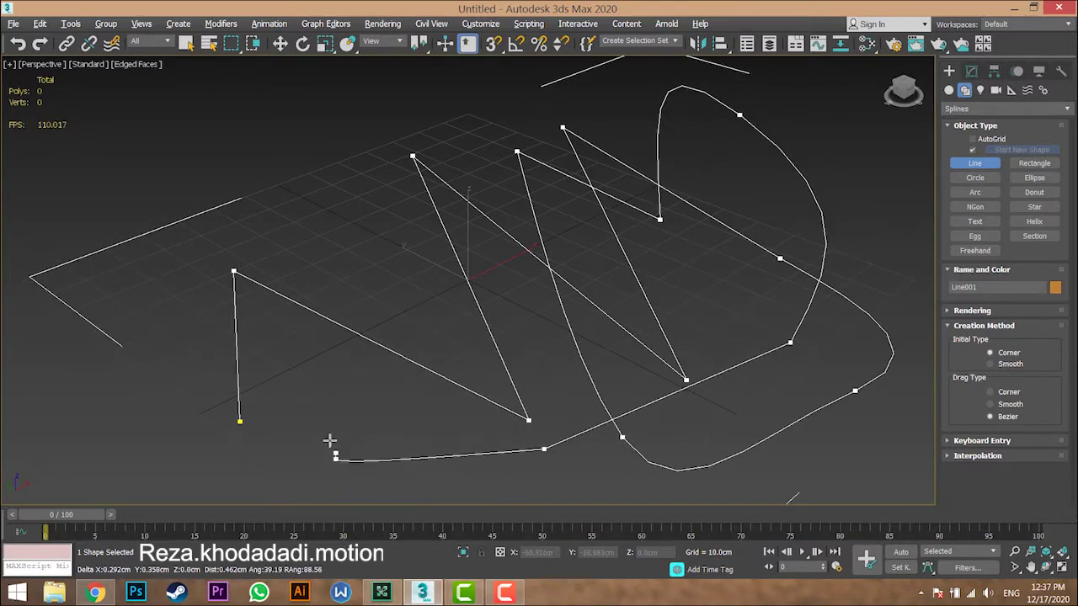
- Curve the spline around the starting end of the zigzag, close it at its first point, and leave the Line tool
{"action": "left_click_drag", "start_coordinate": [316, 217], "coordinate": [291, 159]}
{"action": "left_click", "coordinate": [174, 145]}
{"action": "left_click_drag", "start_coordinate": [97, 258], "coordinate": [105, 312]}
{"action": "left_click_drag", "start_coordinate": [278, 478], "coordinate": [311, 405]}
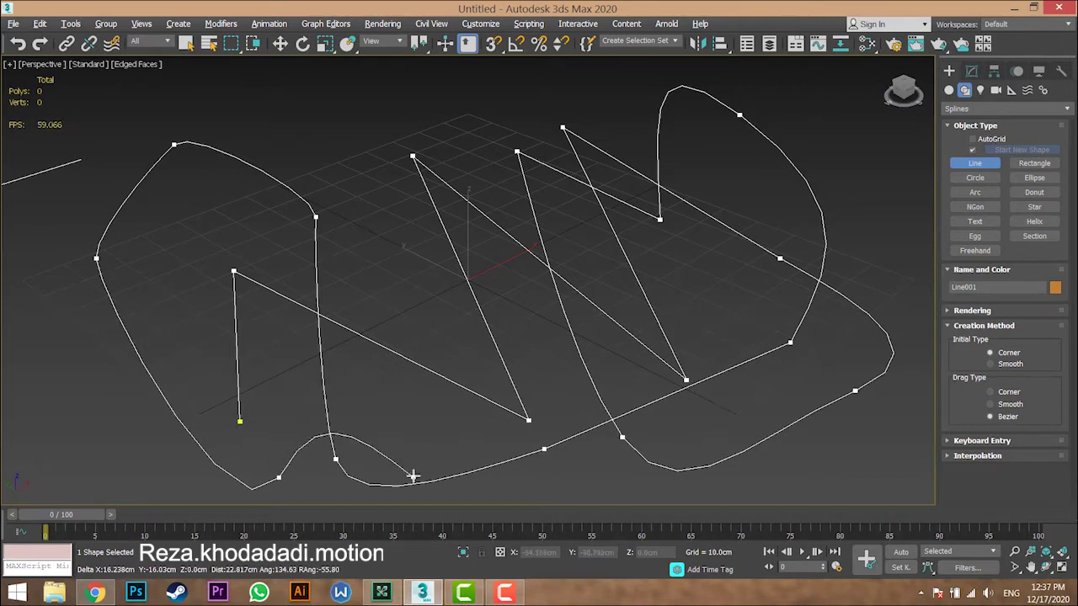
{"action": "left_click", "coordinate": [239, 423]}
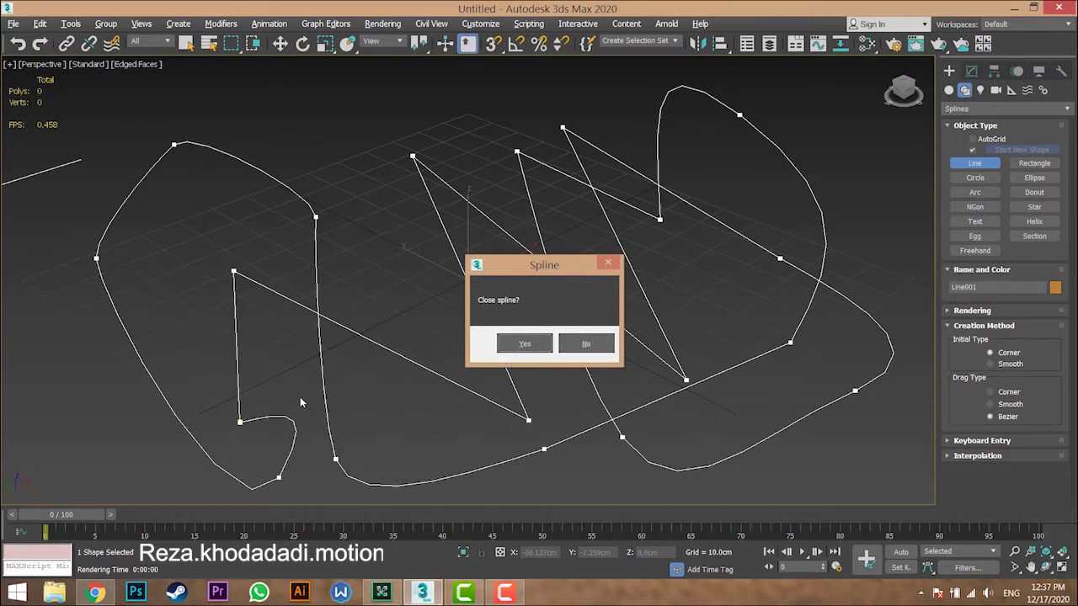
{"action": "left_click", "coordinate": [543, 352]}
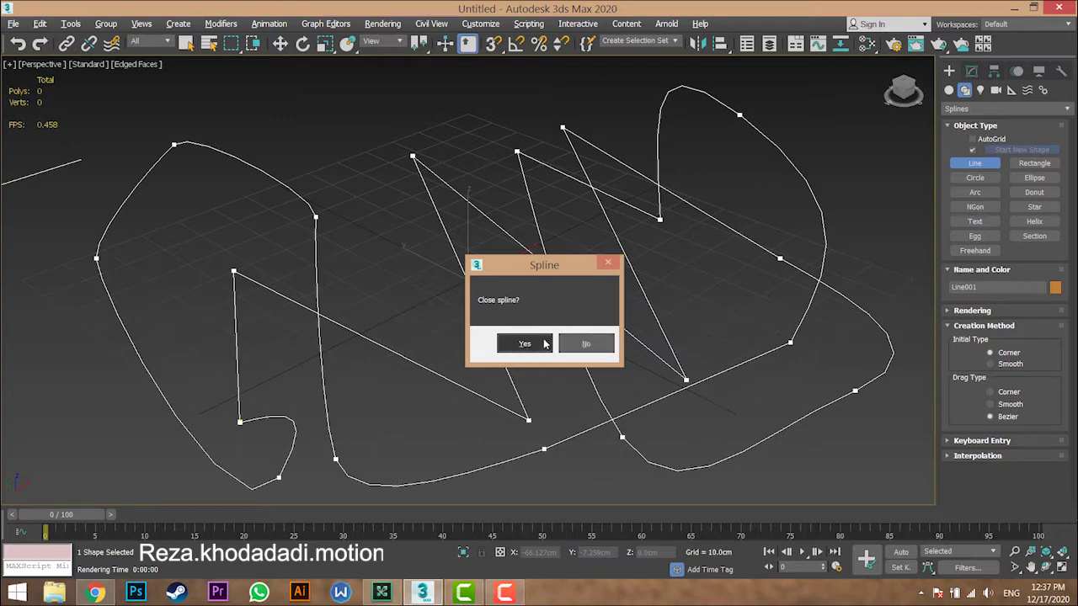
{"action": "left_click", "coordinate": [525, 344]}
{"action": "key", "text": "w"}
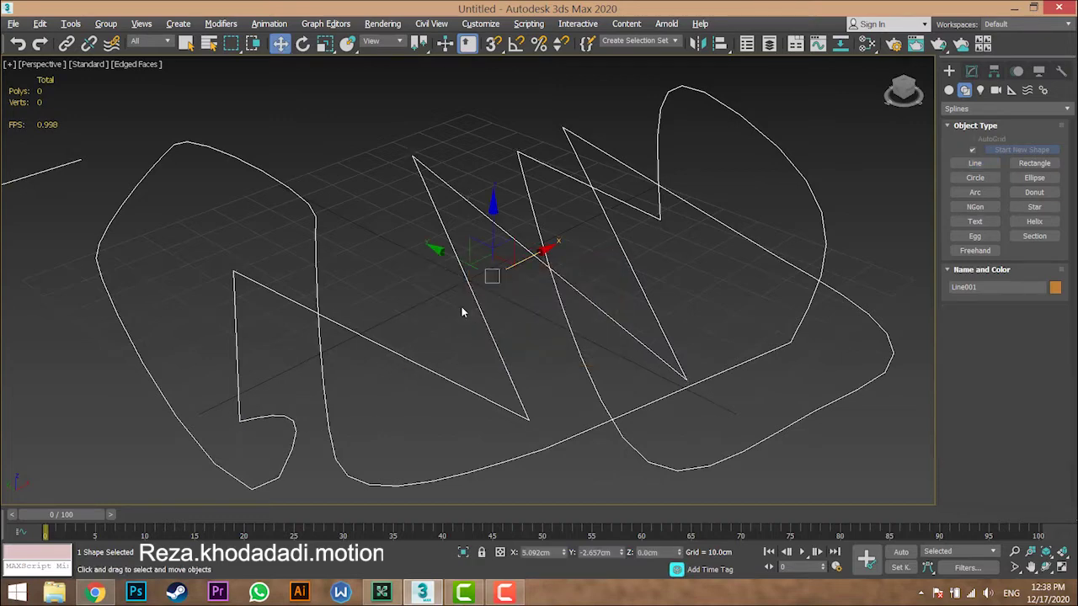
- Examine the closed spline in the four-viewport layout and in the maximized Left view
{"action": "middle_click_drag", "start_coordinate": [462, 312], "coordinate": [401, 217], "text": "alt"}
{"action": "key", "text": "alt+w"}
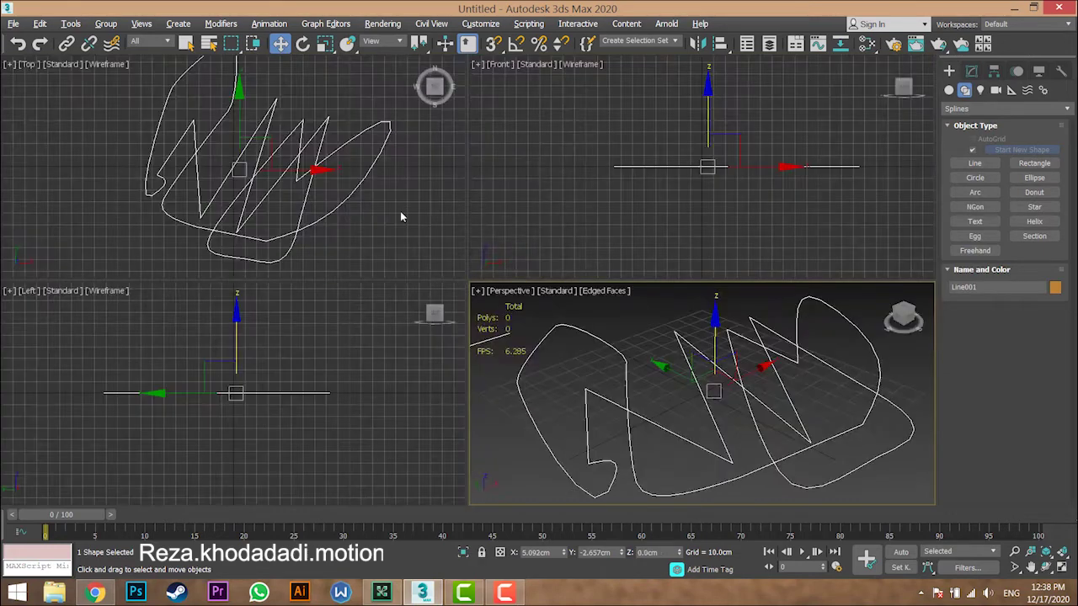
{"action": "middle_click_drag", "start_coordinate": [258, 200], "coordinate": [184, 220]}
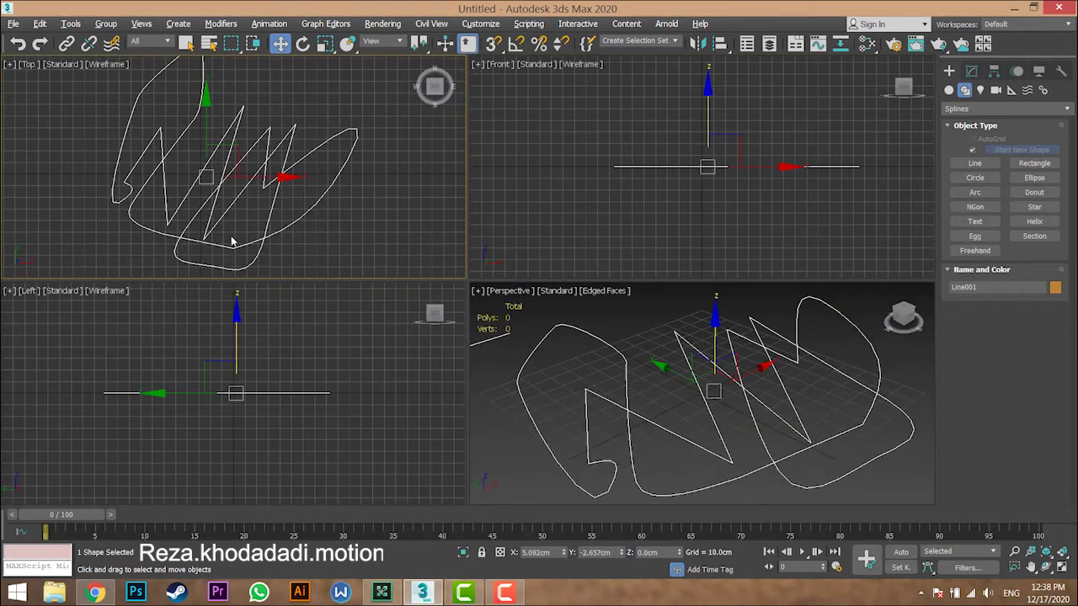
{"action": "middle_click_drag", "start_coordinate": [247, 377], "coordinate": [245, 386]}
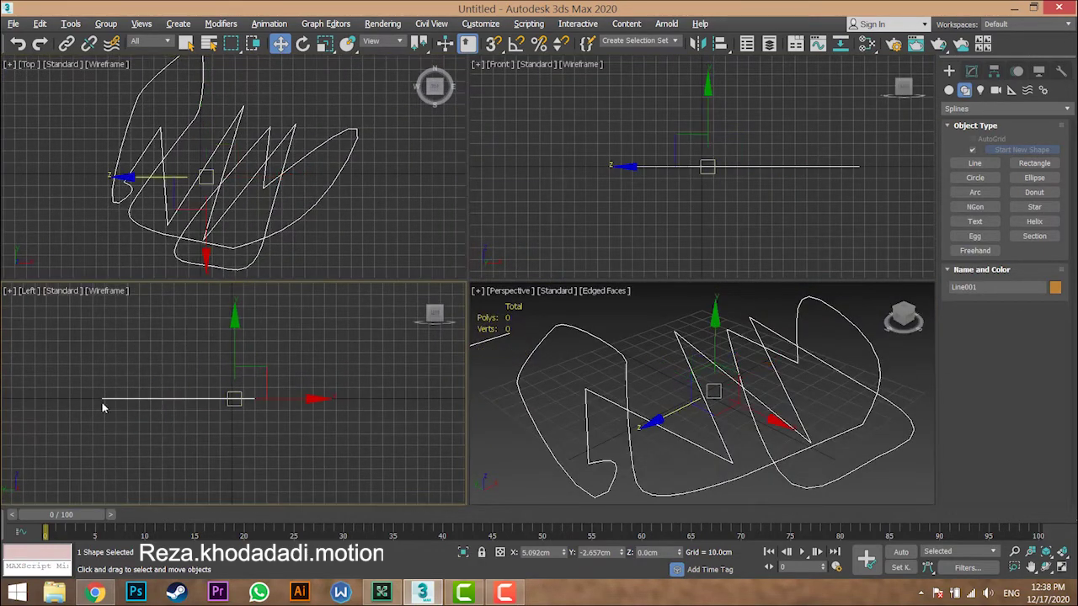
{"action": "scroll", "coordinate": [132, 404], "scroll_direction": "up", "scroll_amount": 3}
{"action": "key", "text": "alt+w"}
{"action": "scroll", "coordinate": [211, 373], "scroll_direction": "down", "scroll_amount": 3}
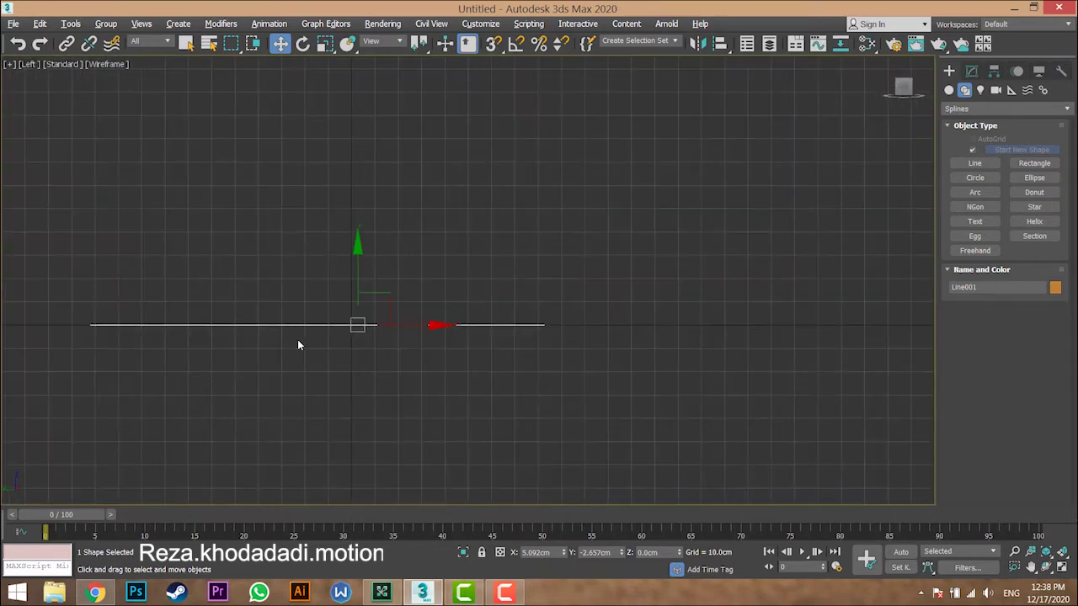
- Examine the closed spline in the Front view, the four-viewport layout and the maximized Perspective view
{"action": "key", "text": "alt+w"}
{"action": "right_click", "coordinate": [606, 228]}
{"action": "key", "text": "alt+w"}
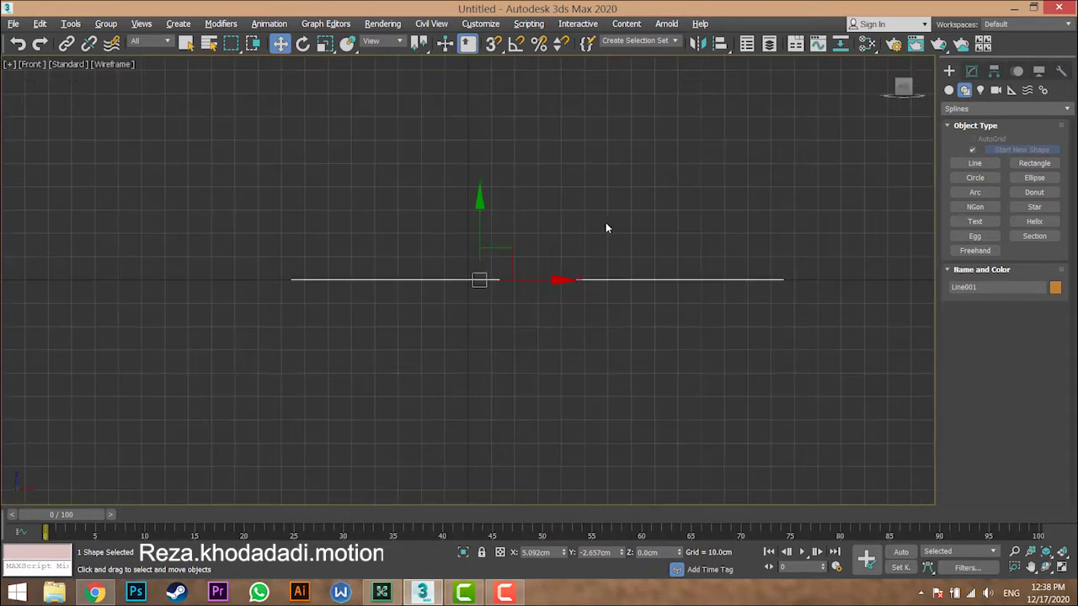
{"action": "key", "text": "alt+w"}
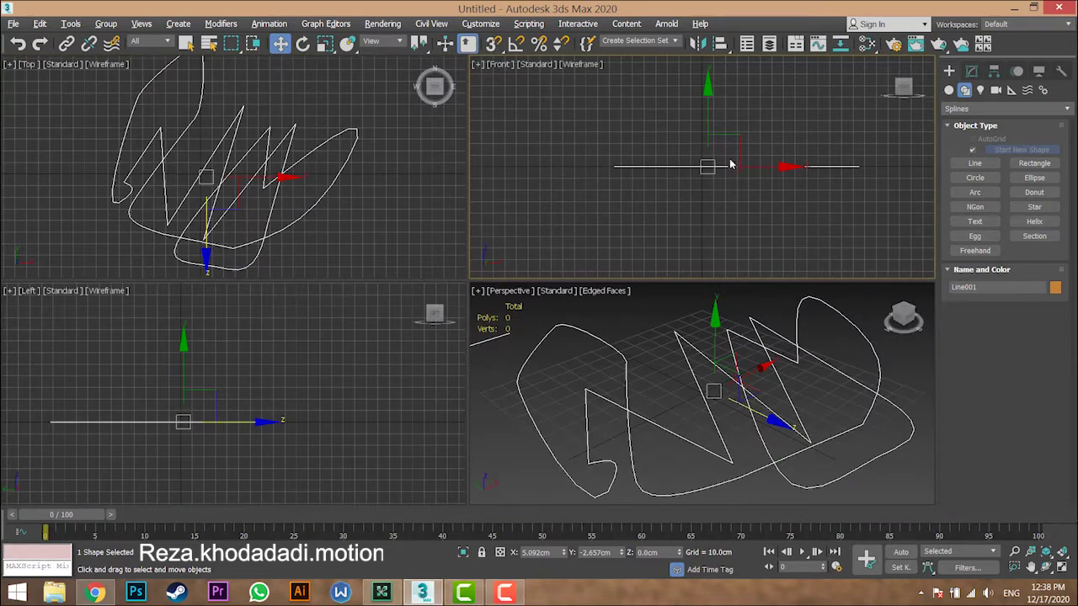
{"action": "middle_click_drag", "start_coordinate": [736, 341], "coordinate": [678, 362]}
{"action": "key", "text": "alt+w"}
{"action": "scroll", "coordinate": [690, 387], "scroll_direction": "down", "scroll_amount": 3}
{"action": "scroll", "coordinate": [678, 356], "scroll_direction": "down", "scroll_amount": 3}
{"action": "middle_click_drag", "start_coordinate": [705, 298], "coordinate": [627, 340], "text": "alt"}
{"action": "scroll", "coordinate": [624, 359], "scroll_direction": "up", "scroll_amount": 3}
{"action": "left_click", "coordinate": [797, 224]}
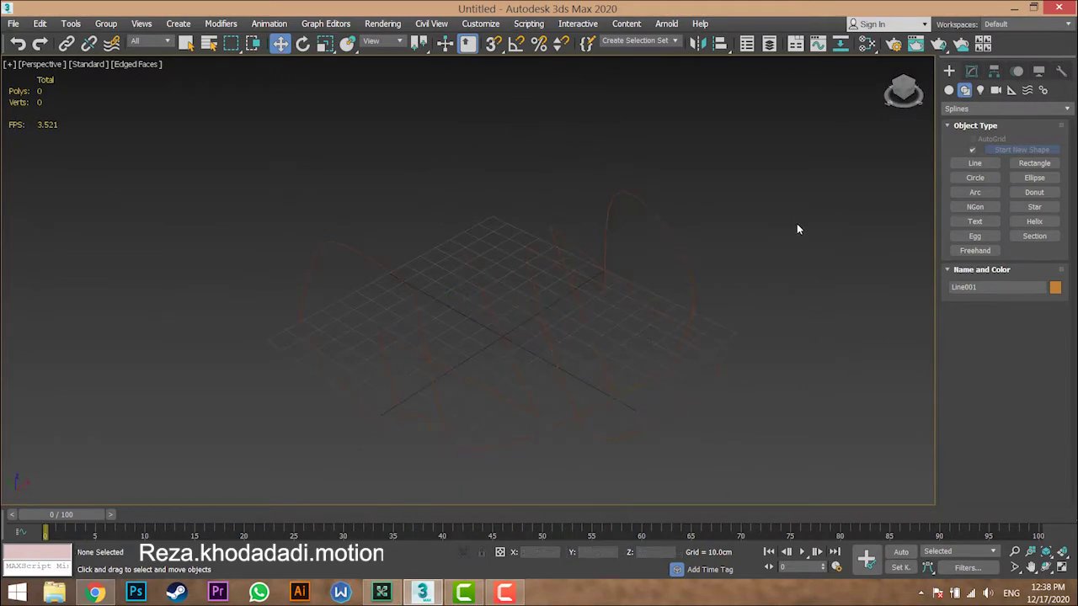
{"action": "key", "text": "ctrl+z"}
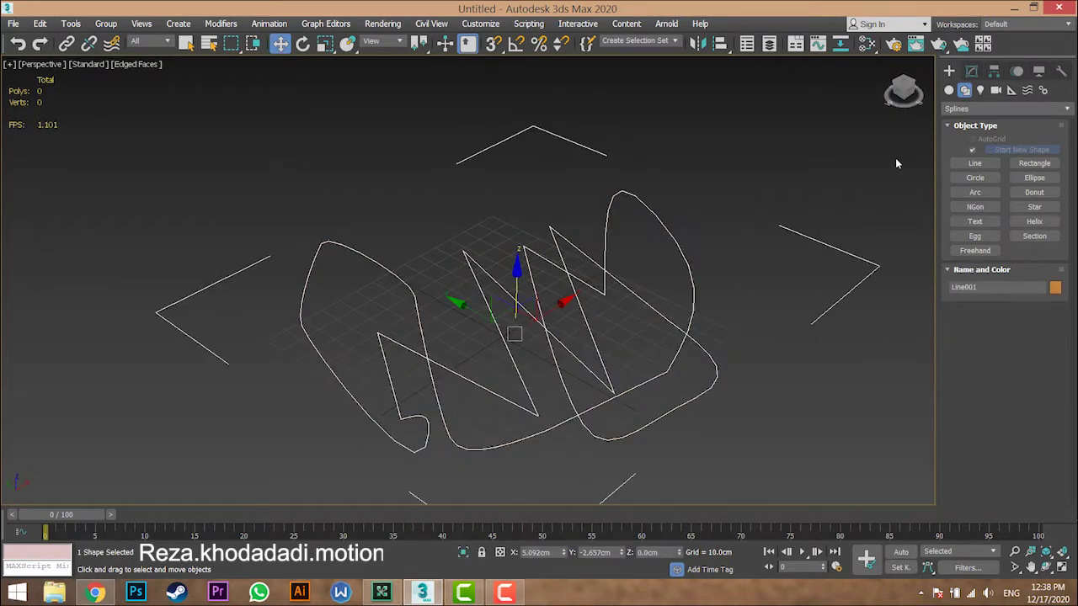
- Delete the closed line spline and draw a rectangle about 70 cm long and 129 cm wide across the perspective grid
{"action": "left_click", "coordinate": [949, 91]}
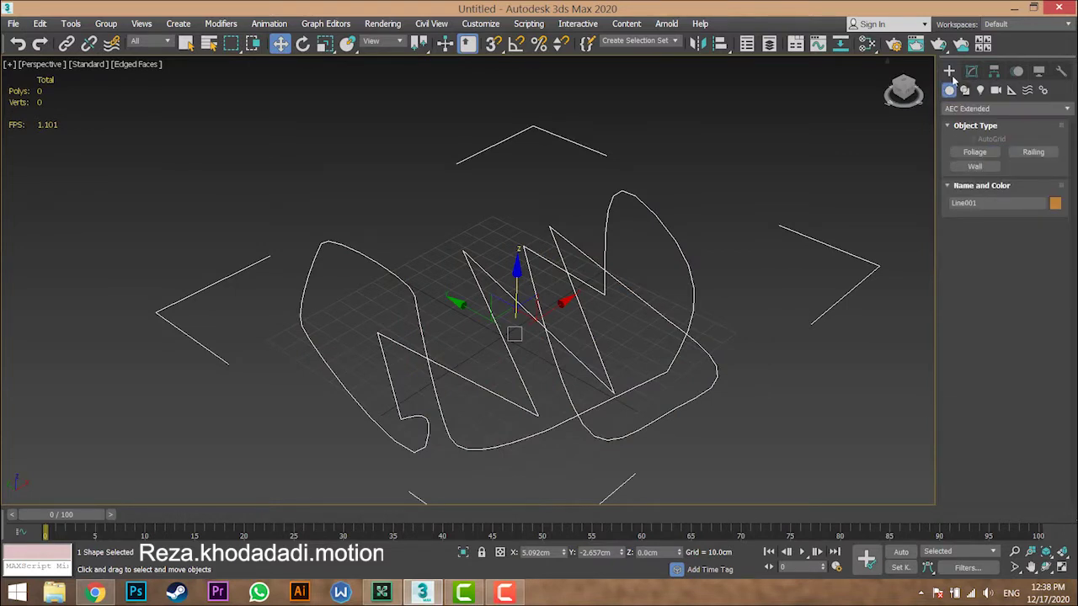
{"action": "left_click", "coordinate": [964, 91]}
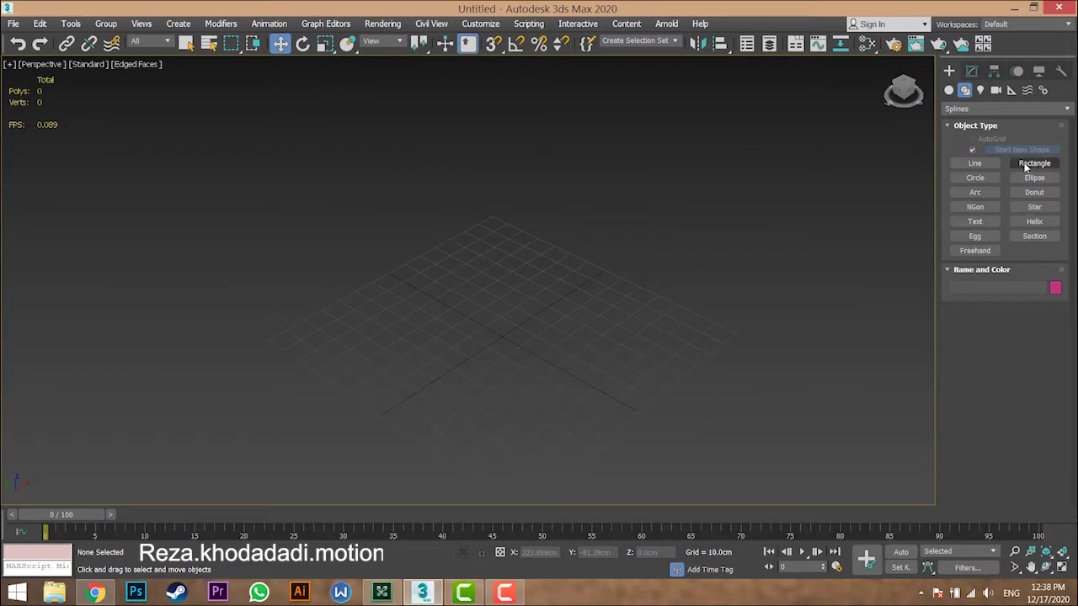
{"action": "left_click", "coordinate": [1026, 165]}
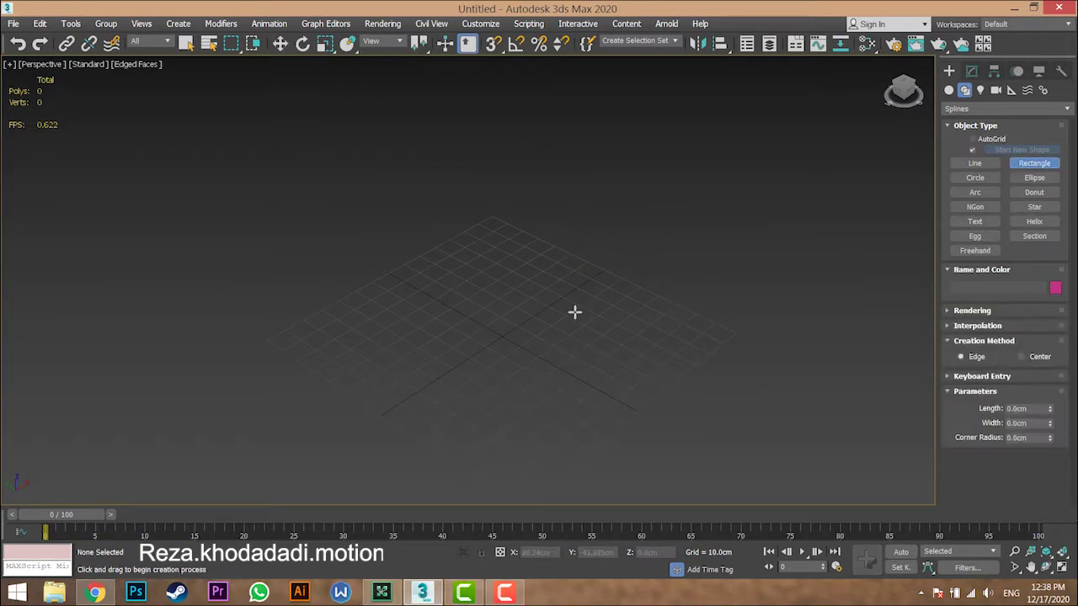
{"action": "left_click_drag", "start_coordinate": [337, 371], "coordinate": [670, 308]}
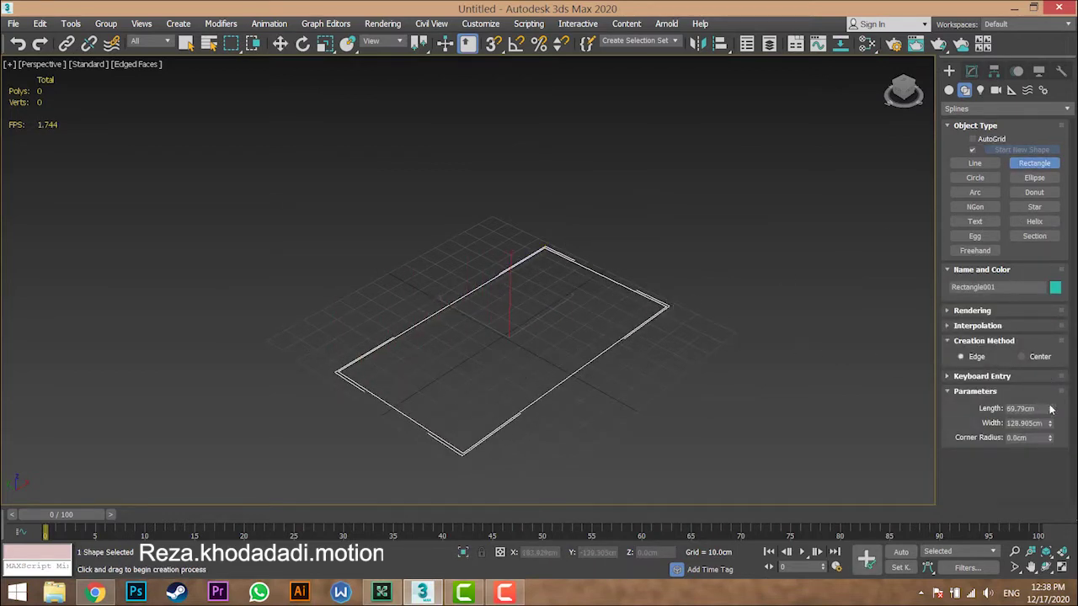
- Set the rectangle's width to about 182 cm, round its corners, and leave the Rectangle tool with nothing selected
{"action": "left_click_drag", "start_coordinate": [1050, 409], "coordinate": [1049, 386]}
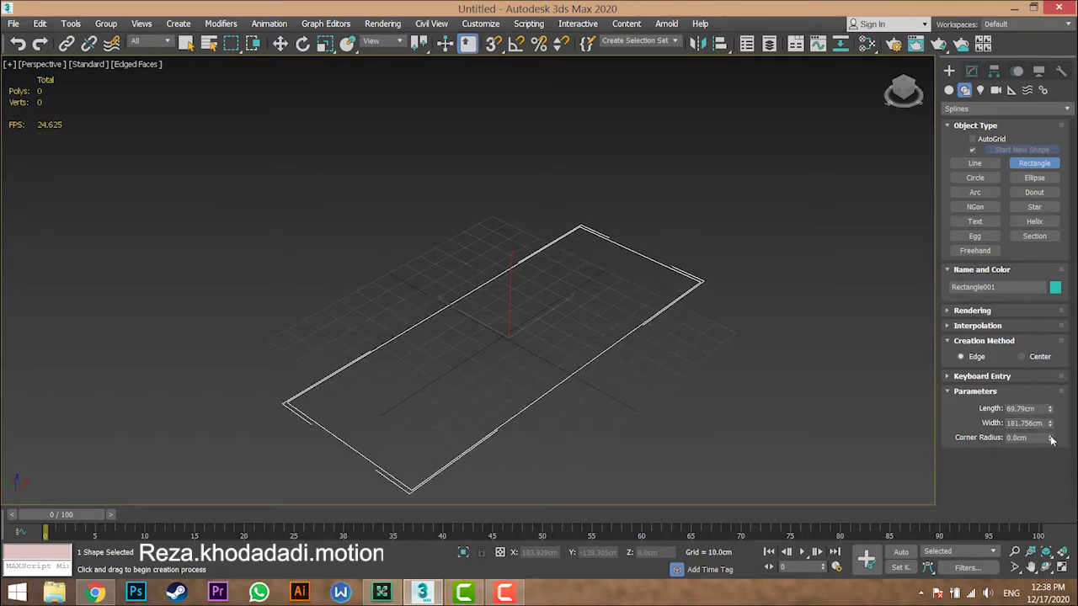
{"action": "left_click_drag", "start_coordinate": [1050, 439], "coordinate": [1051, 410]}
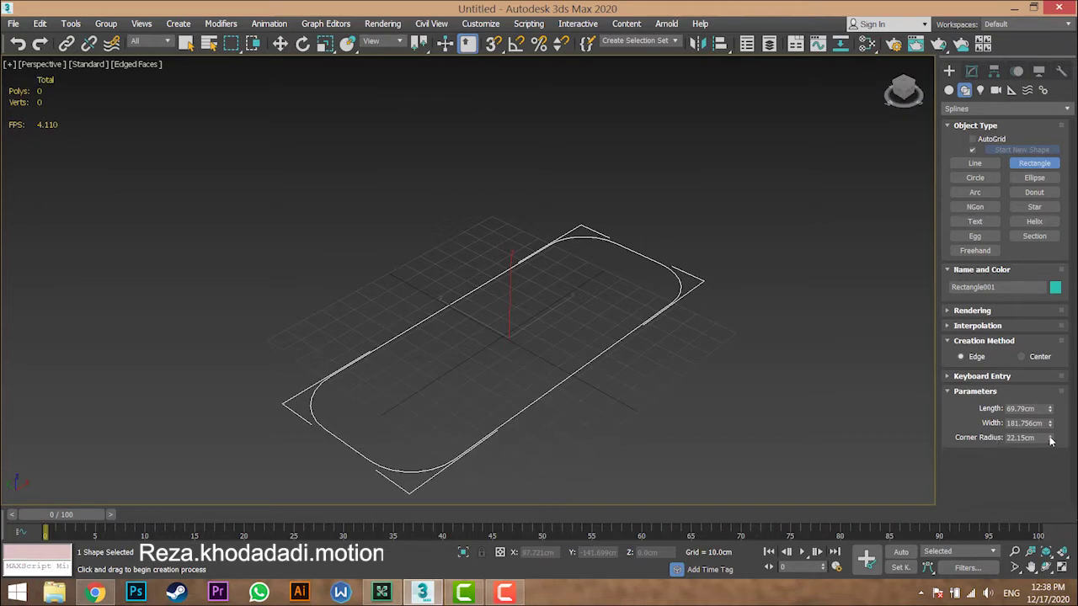
{"action": "mouse_move", "coordinate": [1051, 441]}
{"action": "left_mouse_down"}
{"action": "mouse_move", "coordinate": [1046, 484]}
{"action": "mouse_move", "coordinate": [1027, 399]}
{"action": "mouse_move", "coordinate": [1030, 443]}
{"action": "left_mouse_up"}
{"action": "right_click", "coordinate": [773, 366]}
{"action": "left_click", "coordinate": [240, 455]}
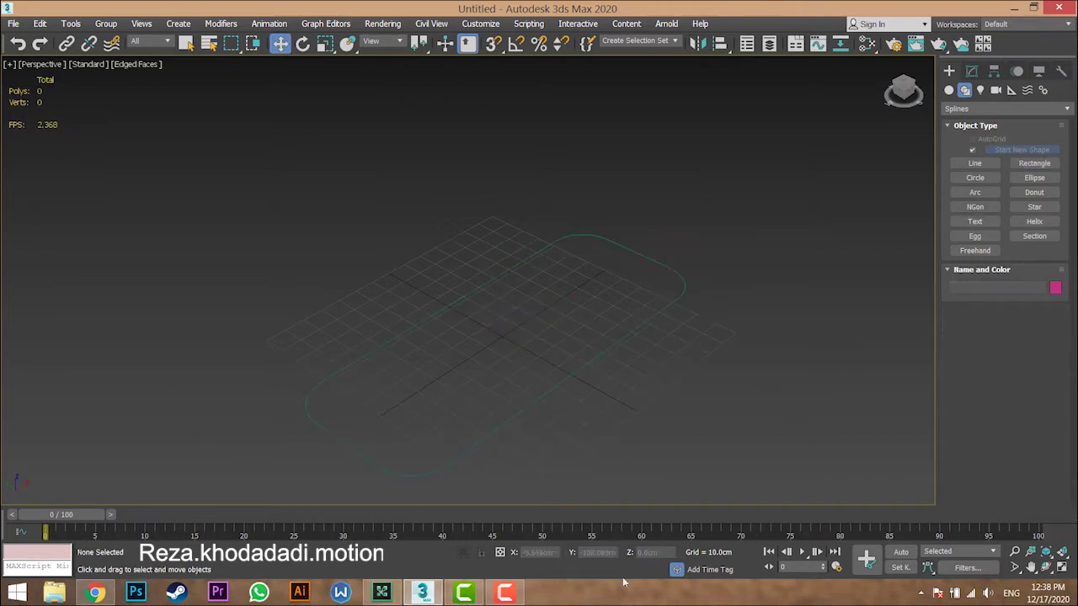
- Draw a circle with a radius of about 33 cm in front of the rounded rectangle
{"action": "left_click", "coordinate": [976, 177]}
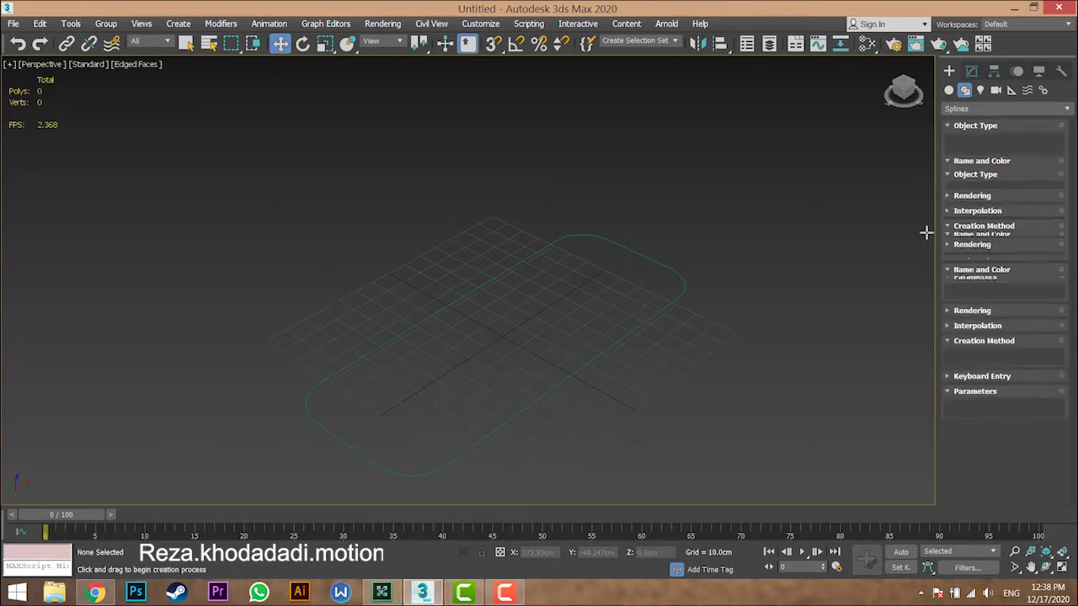
{"action": "middle_click_drag", "start_coordinate": [573, 295], "coordinate": [551, 265]}
{"action": "left_click_drag", "start_coordinate": [623, 351], "coordinate": [694, 403]}
{"action": "mouse_move", "coordinate": [1046, 410]}
{"action": "left_mouse_down"}
{"action": "mouse_move", "coordinate": [1033, 364]}
{"action": "mouse_move", "coordinate": [1033, 407]}
{"action": "left_mouse_up"}
{"action": "right_click", "coordinate": [1033, 407]}
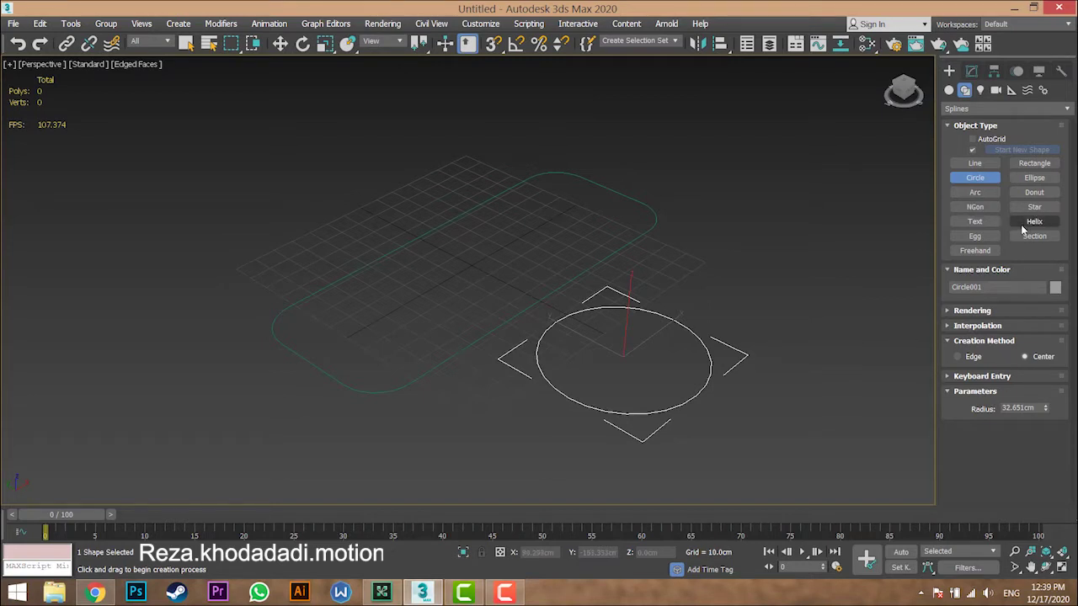
- Draw an ellipse behind the rectangle's near end and size it to about 46 cm long and 109 cm wide
{"action": "left_click", "coordinate": [1034, 178]}
{"action": "left_click_drag", "start_coordinate": [139, 297], "coordinate": [370, 240]}
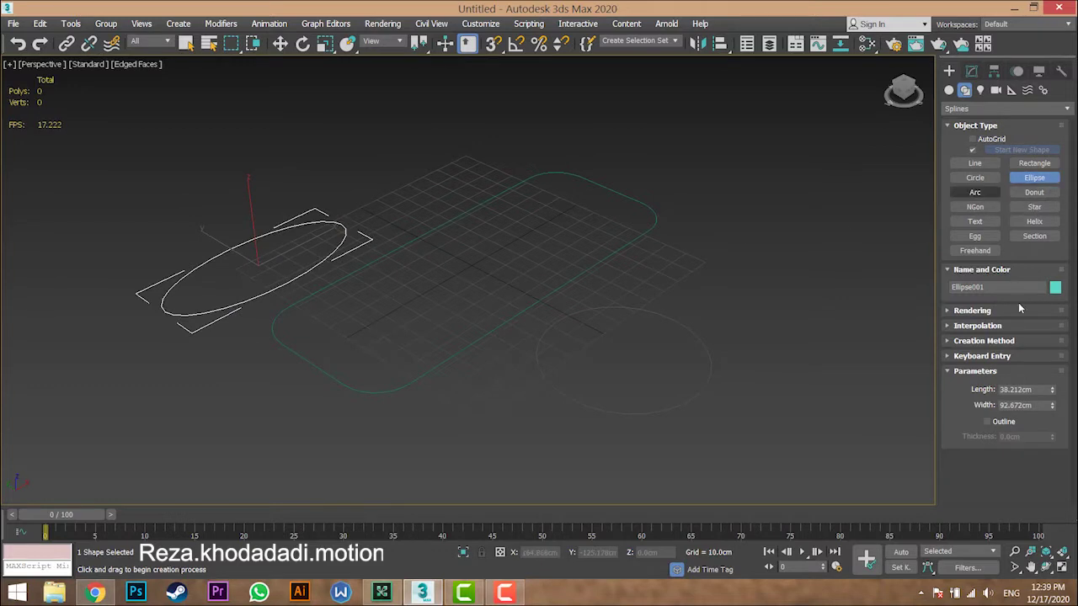
{"action": "mouse_move", "coordinate": [1053, 392]}
{"action": "left_mouse_down"}
{"action": "mouse_move", "coordinate": [1047, 376]}
{"action": "mouse_move", "coordinate": [1051, 397]}
{"action": "left_mouse_up"}
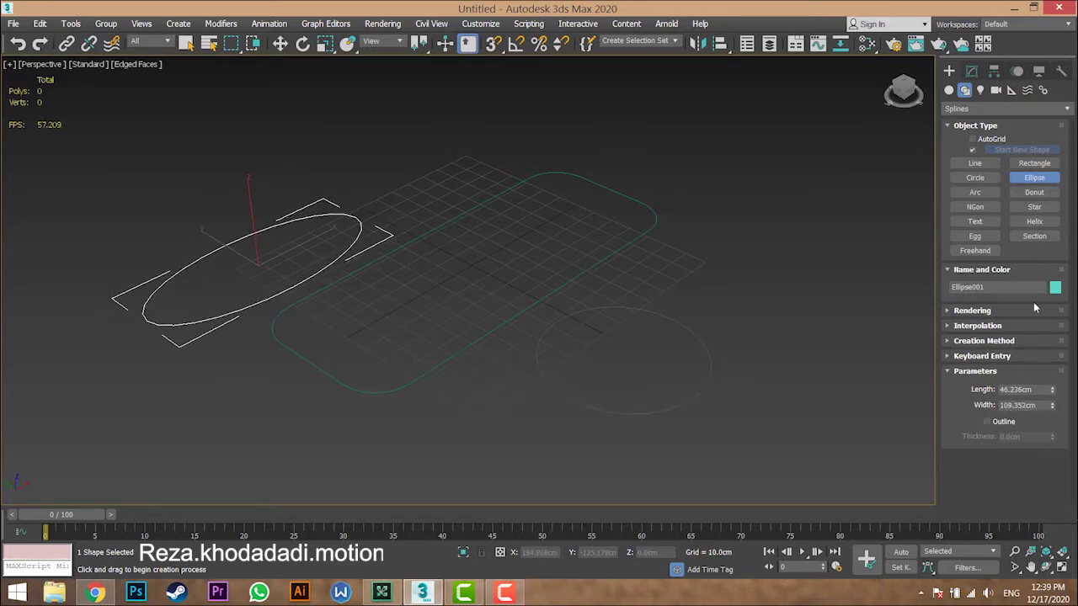
- Draw a nearly closed End-End-Middle arc with a radius of about 21 cm in front of the rectangle's near end
{"action": "left_click", "coordinate": [976, 192]}
{"action": "left_click_drag", "start_coordinate": [377, 471], "coordinate": [379, 465]}
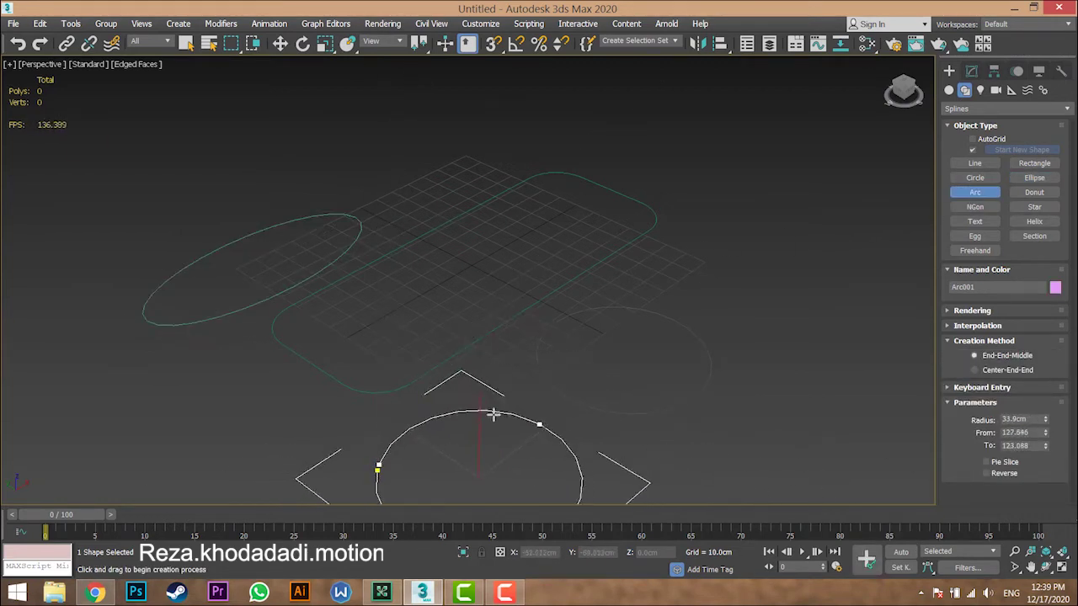
{"action": "right_click", "coordinate": [495, 413]}
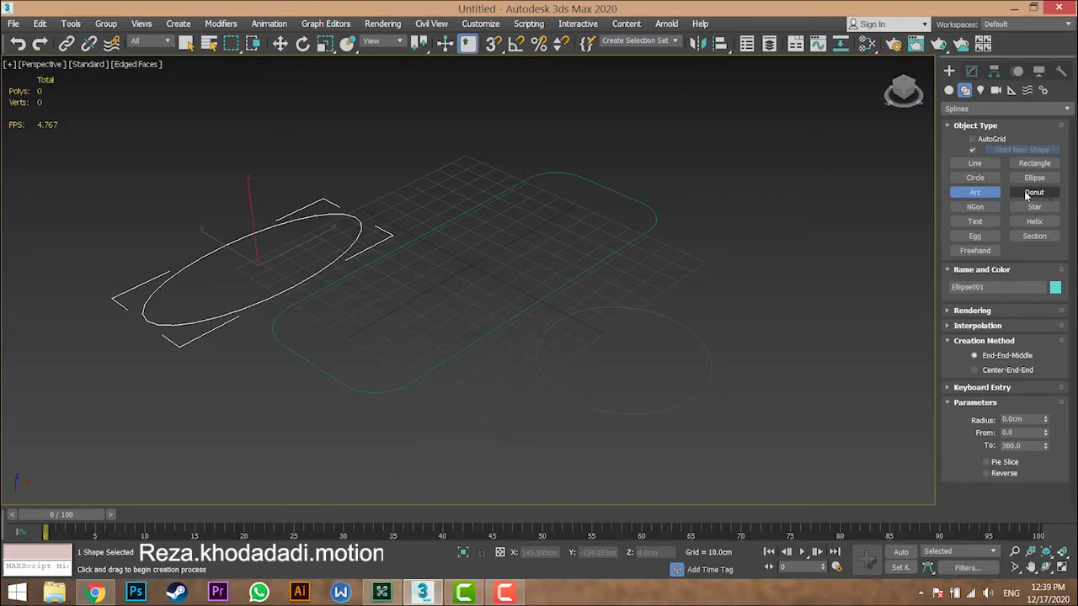
{"action": "left_click_drag", "start_coordinate": [741, 236], "coordinate": [759, 257]}
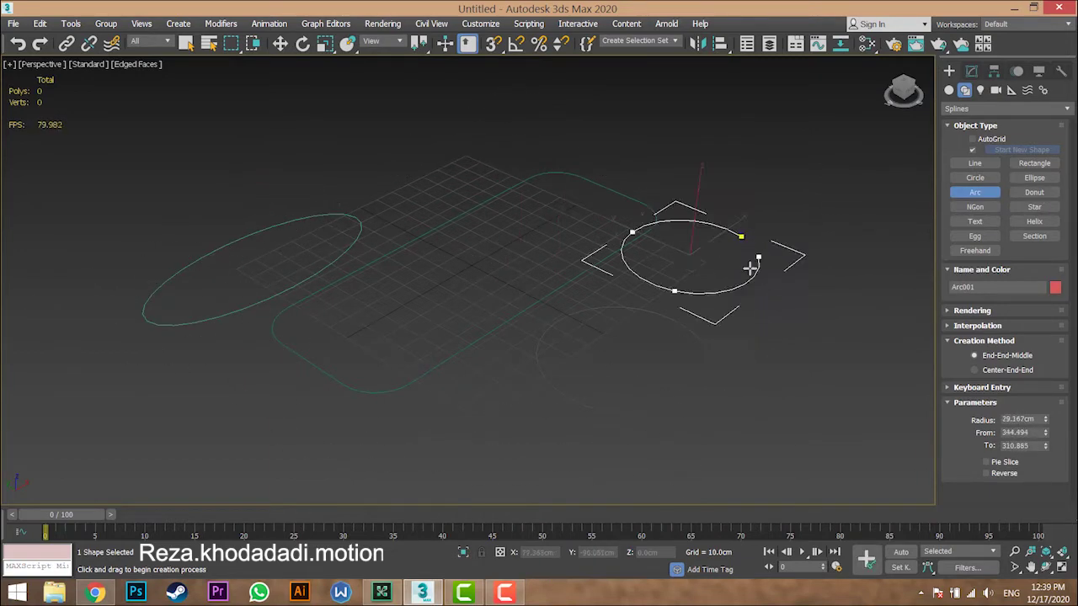
{"action": "right_click", "coordinate": [758, 281]}
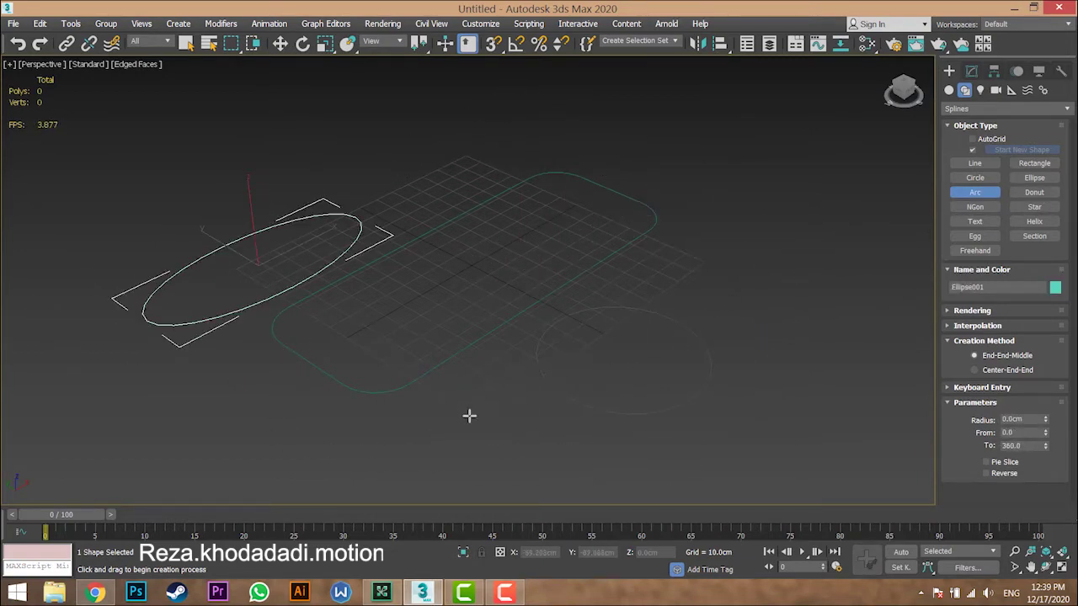
{"action": "left_click_drag", "start_coordinate": [460, 413], "coordinate": [498, 410]}
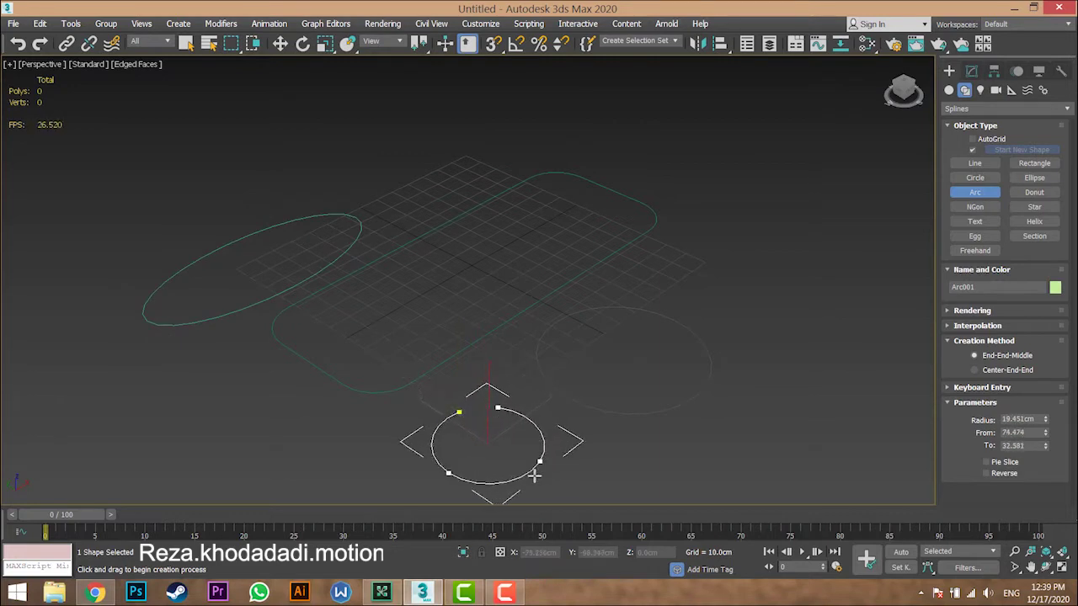
{"action": "left_click", "coordinate": [556, 457]}
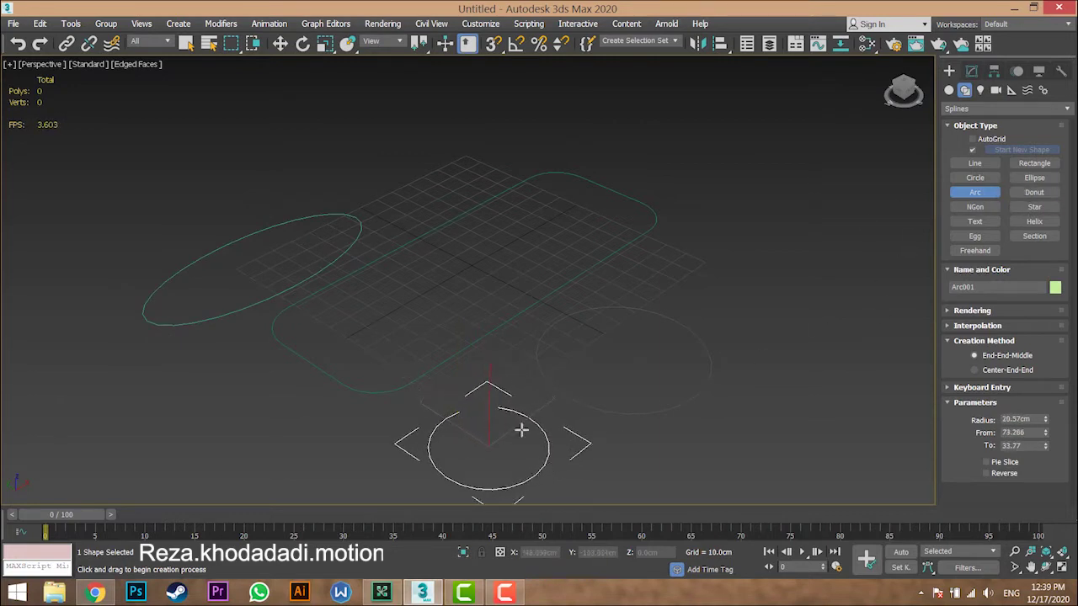
- Draw a donut beside the rectangle's far end with radii of about 37 cm and 28 cm
{"action": "left_click", "coordinate": [1035, 192]}
{"action": "left_click_drag", "start_coordinate": [733, 262], "coordinate": [760, 298]}
{"action": "left_click", "coordinate": [762, 298]}
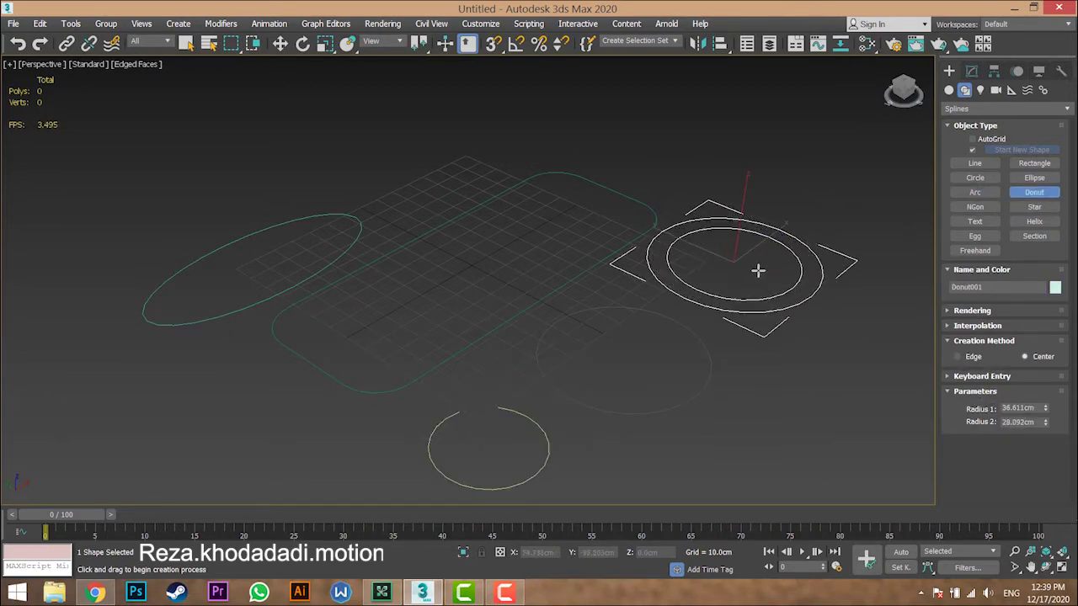
- Draw an inscribed NGon behind the rectangle with a radius of about 31 cm and 12 sides
{"action": "left_click", "coordinate": [983, 213]}
{"action": "left_click_drag", "start_coordinate": [453, 178], "coordinate": [479, 208]}
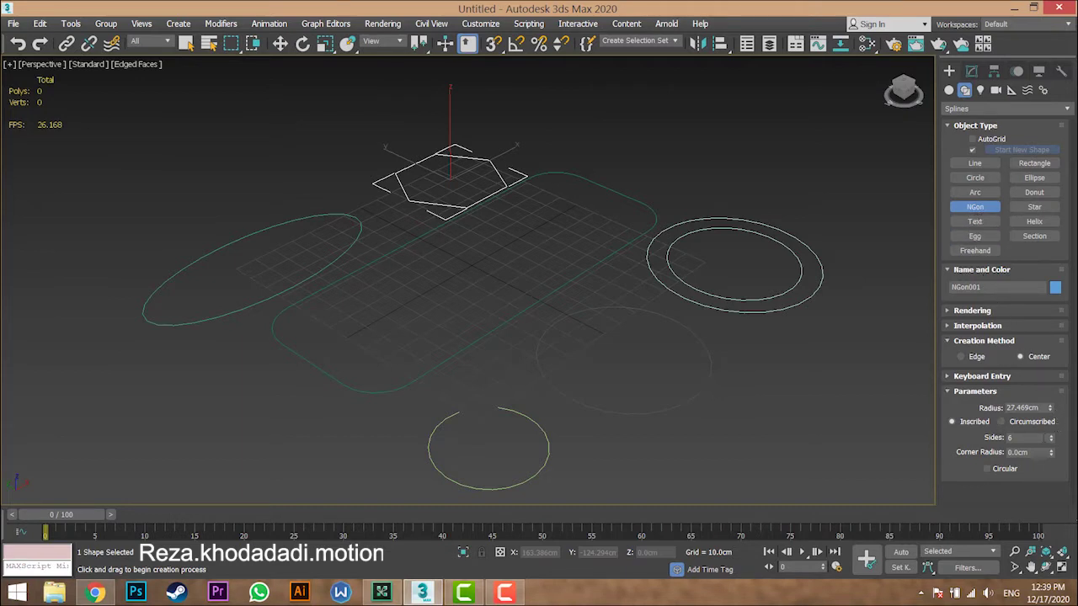
{"action": "left_click_drag", "start_coordinate": [1051, 412], "coordinate": [1050, 432]}
{"action": "left_click", "coordinate": [1051, 436]}
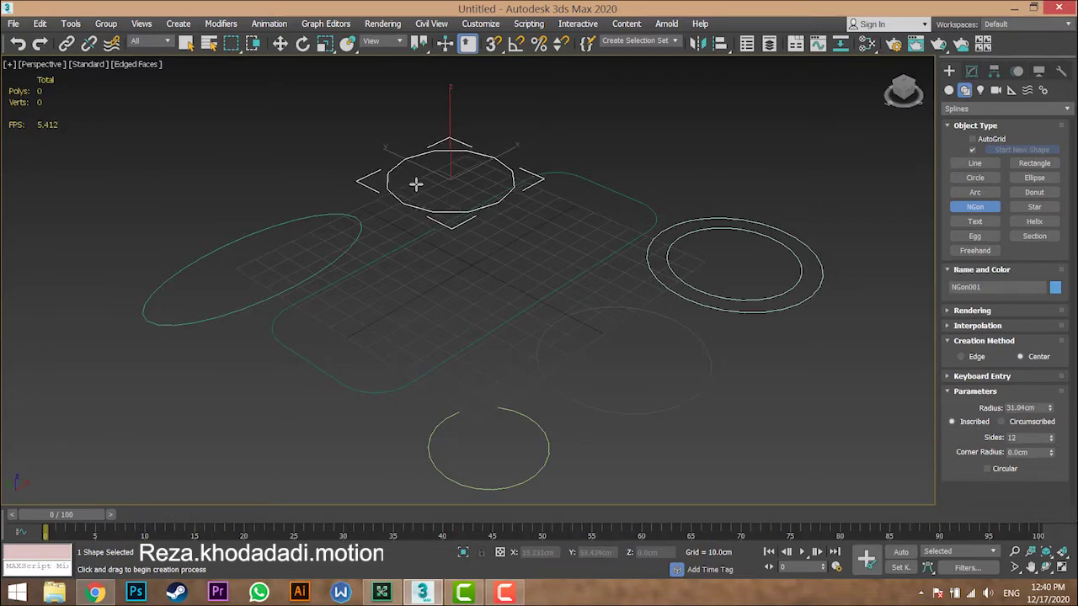
- Set the NGon to 9 sides with a corner radius of about 7.6 cm
{"action": "scroll", "coordinate": [390, 272], "scroll_direction": "up", "scroll_amount": 5}
{"action": "key", "text": "z"}
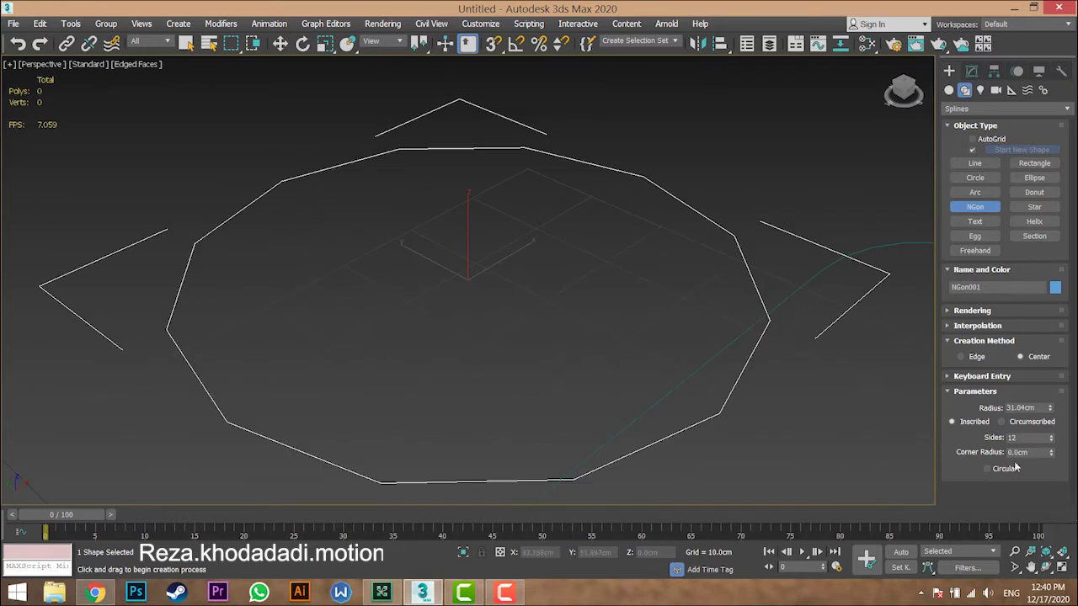
{"action": "left_click_drag", "start_coordinate": [1050, 443], "coordinate": [974, 18]}
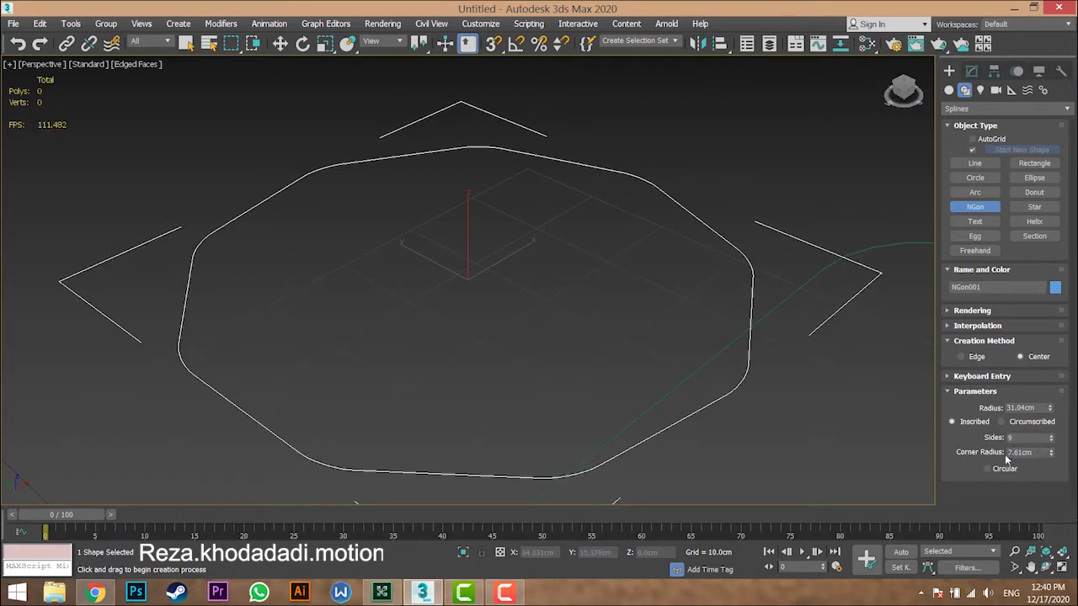
- Examine the rounded NGon and the other shapes in the maximized Top view, leaving the NGon tool
{"action": "middle_click_drag", "start_coordinate": [622, 315], "coordinate": [592, 342]}
{"action": "key", "text": "alt+w"}
{"action": "middle_click", "coordinate": [378, 166]}
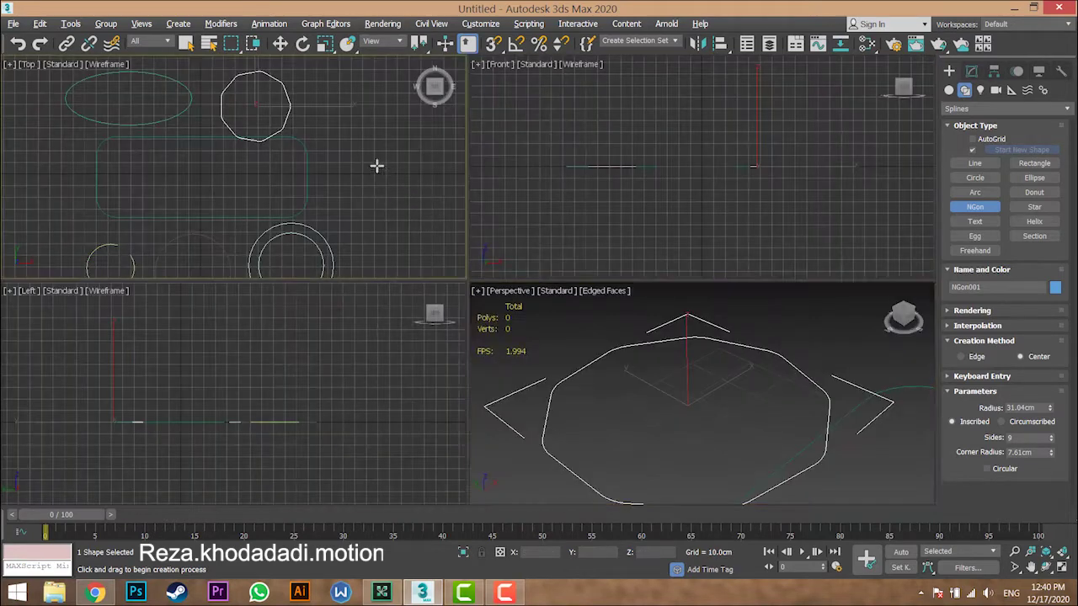
{"action": "key", "text": "alt+w"}
{"action": "middle_click_drag", "start_coordinate": [521, 206], "coordinate": [521, 183]}
{"action": "scroll", "coordinate": [519, 176], "scroll_direction": "down", "scroll_amount": 2}
{"action": "scroll", "coordinate": [515, 142], "scroll_direction": "up", "scroll_amount": 2}
{"action": "scroll", "coordinate": [520, 184], "scroll_direction": "up", "scroll_amount": 2}
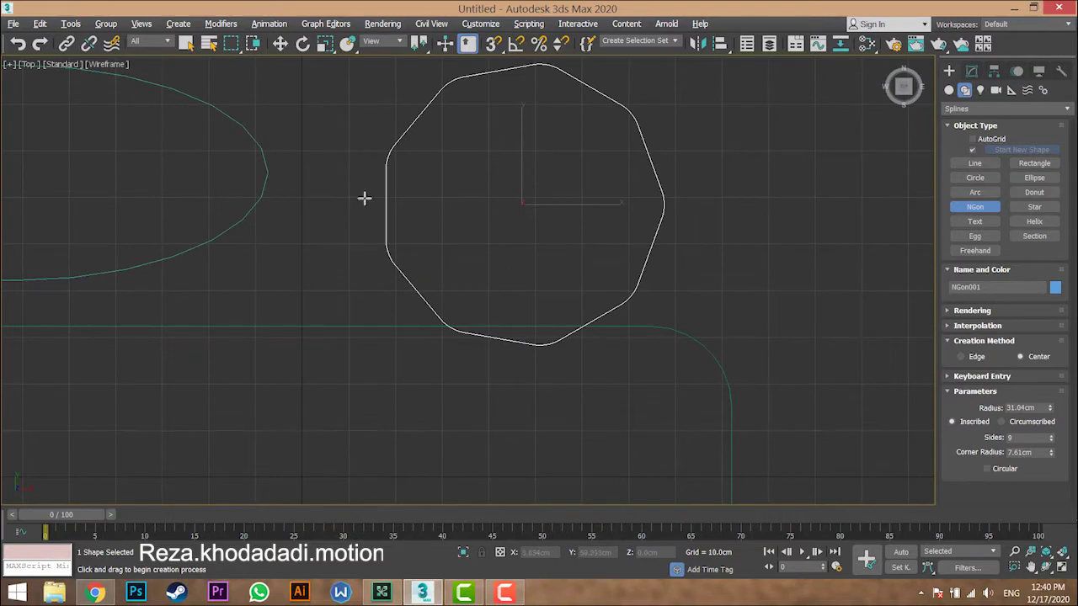
{"action": "scroll", "coordinate": [604, 183], "scroll_direction": "down", "scroll_amount": 1}
{"action": "scroll", "coordinate": [605, 183], "scroll_direction": "down", "scroll_amount": 3}
{"action": "key", "text": "w"}
{"action": "middle_click_drag", "start_coordinate": [682, 314], "coordinate": [601, 287]}
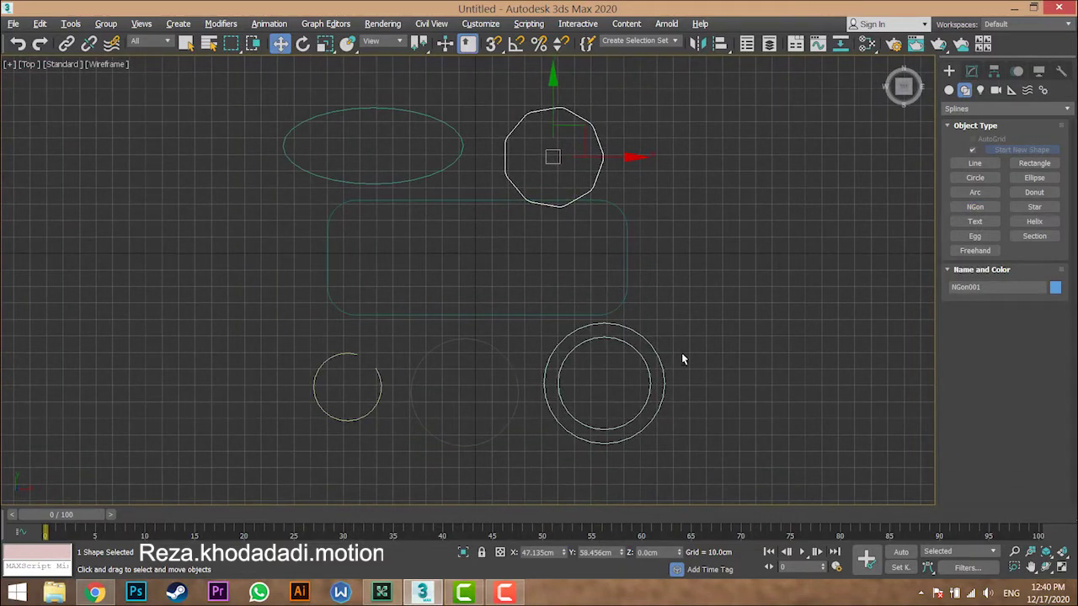
- Compare the shapes in the four-viewport layout and return to the maximized Top view
{"action": "key", "text": "alt+w"}
{"action": "scroll", "coordinate": [729, 393], "scroll_direction": "down", "scroll_amount": 6}
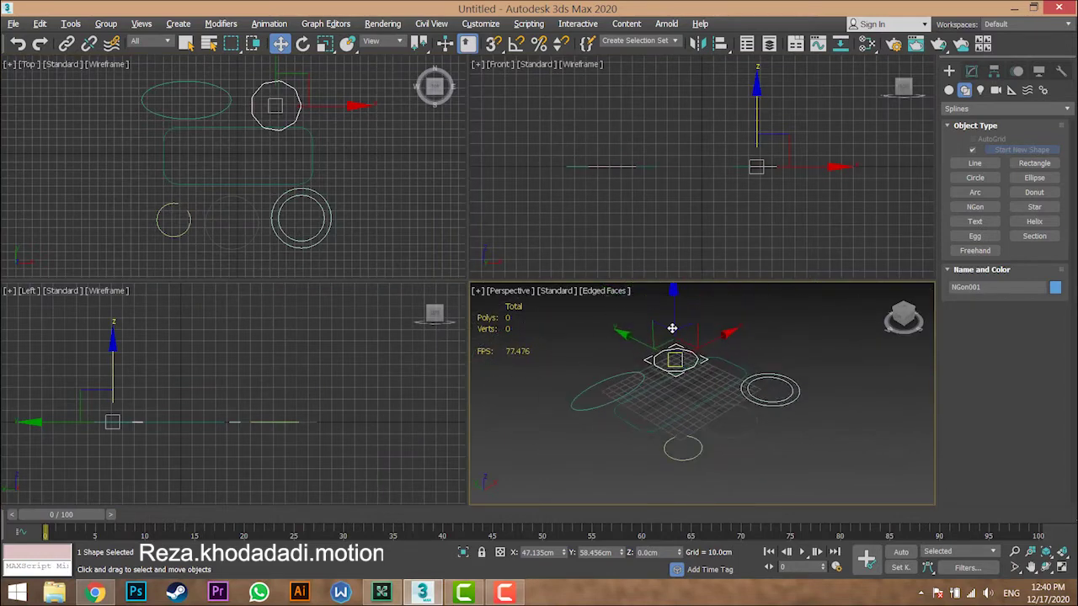
{"action": "middle_click_drag", "start_coordinate": [363, 180], "coordinate": [368, 198]}
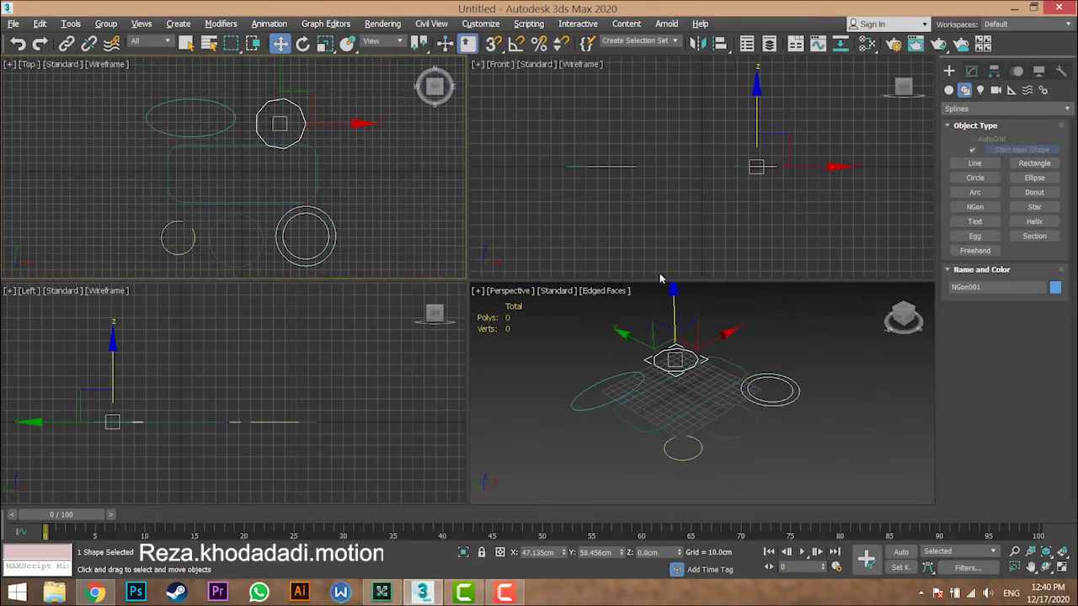
{"action": "middle_click_drag", "start_coordinate": [328, 123], "coordinate": [329, 135]}
{"action": "key", "text": "alt+w"}
{"action": "scroll", "coordinate": [547, 177], "scroll_direction": "up", "scroll_amount": 3}
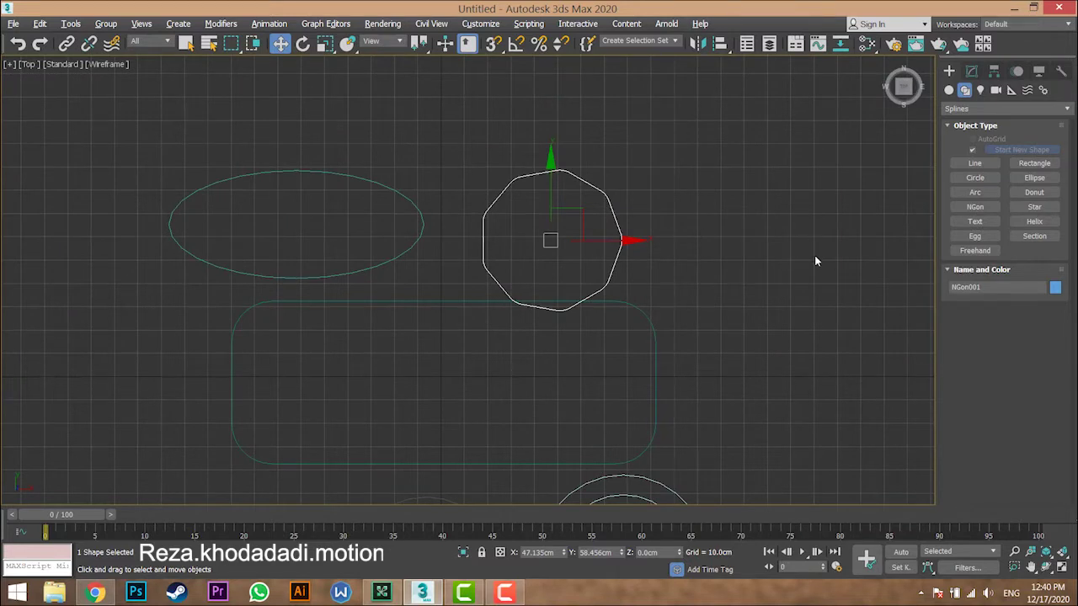
- Create a text spline in 100 cm Arial with the presenter's capitalized first name, placed to the right of the rectangle
{"action": "left_click", "coordinate": [769, 279]}
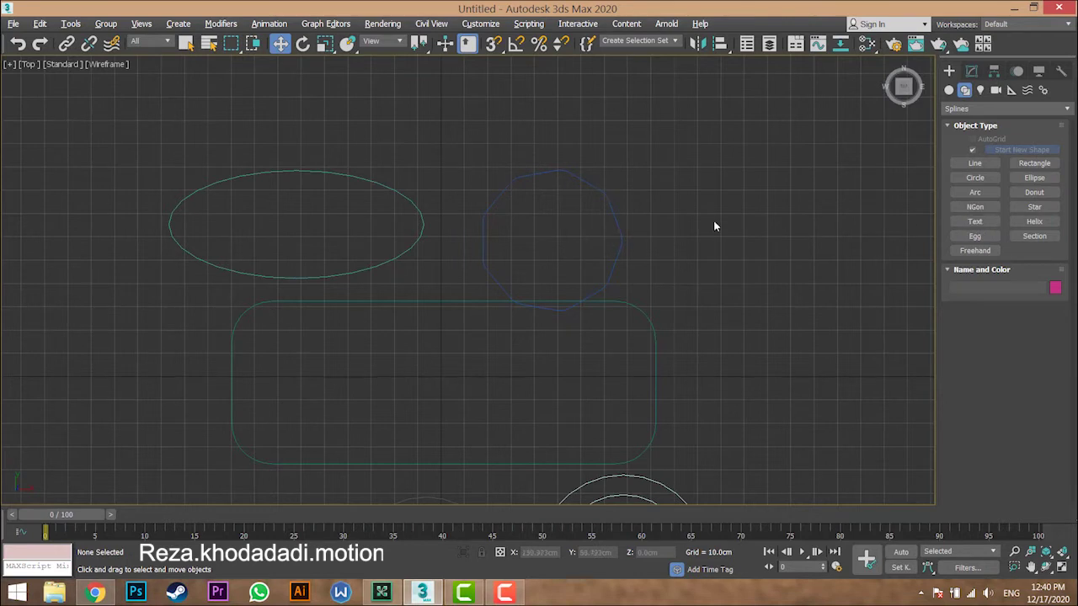
{"action": "middle_click_drag", "start_coordinate": [672, 216], "coordinate": [639, 197]}
{"action": "left_click", "coordinate": [985, 223]}
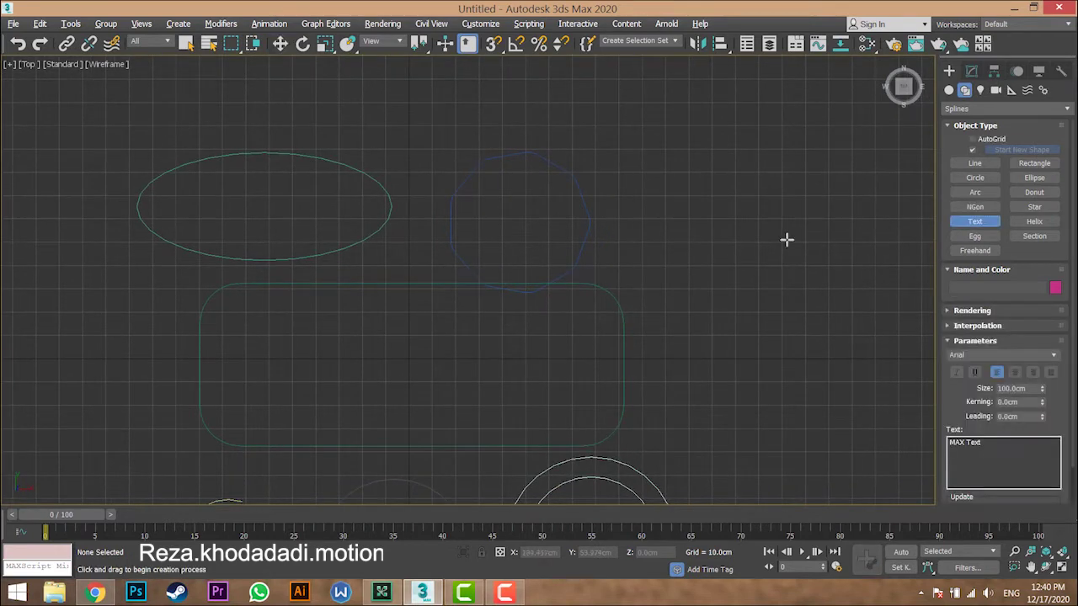
{"action": "middle_click_drag", "start_coordinate": [787, 238], "coordinate": [666, 210]}
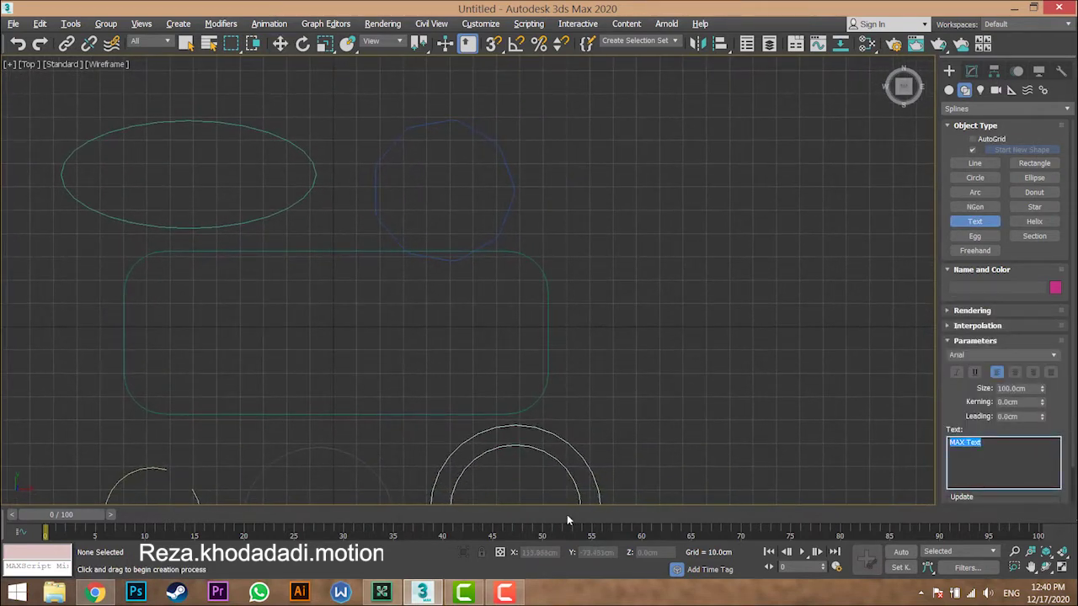
{"action": "type", "text": "Reza"}
{"action": "left_click_drag", "start_coordinate": [654, 250], "coordinate": [805, 354]}
{"action": "middle_click_drag", "start_coordinate": [811, 321], "coordinate": [653, 342]}
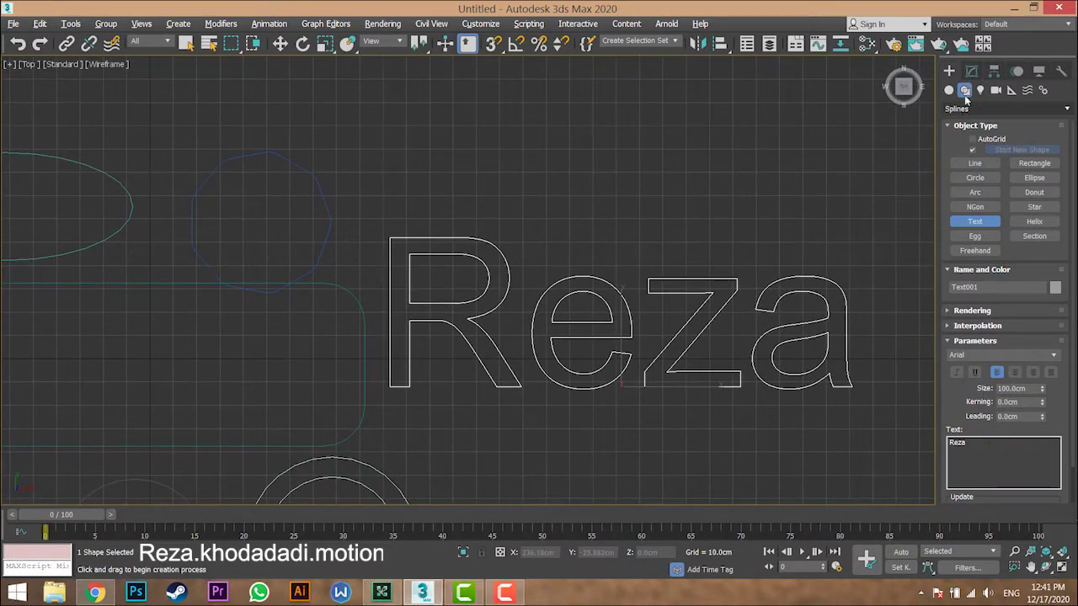
- Reduce the text spline's size to 96 cm and change its font to Arial Bold
{"action": "left_click", "coordinate": [971, 72]}
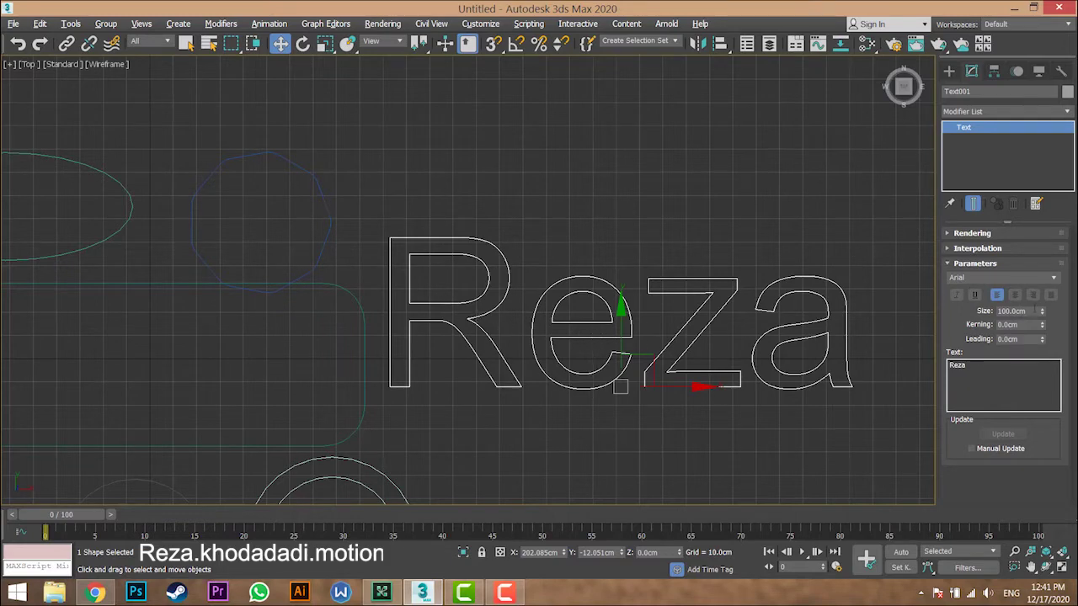
{"action": "left_click_drag", "start_coordinate": [1042, 313], "coordinate": [1041, 312]}
{"action": "left_click_drag", "start_coordinate": [1035, 323], "coordinate": [1035, 330]}
{"action": "left_click", "coordinate": [968, 278]}
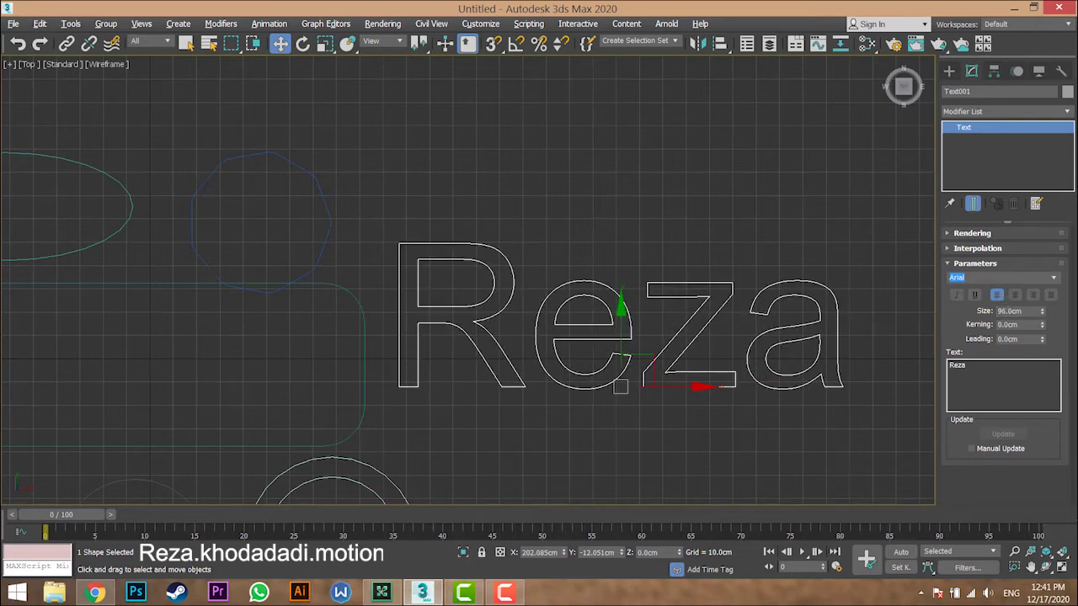
{"action": "left_click", "coordinate": [1055, 277]}
{"action": "left_click", "coordinate": [982, 396]}
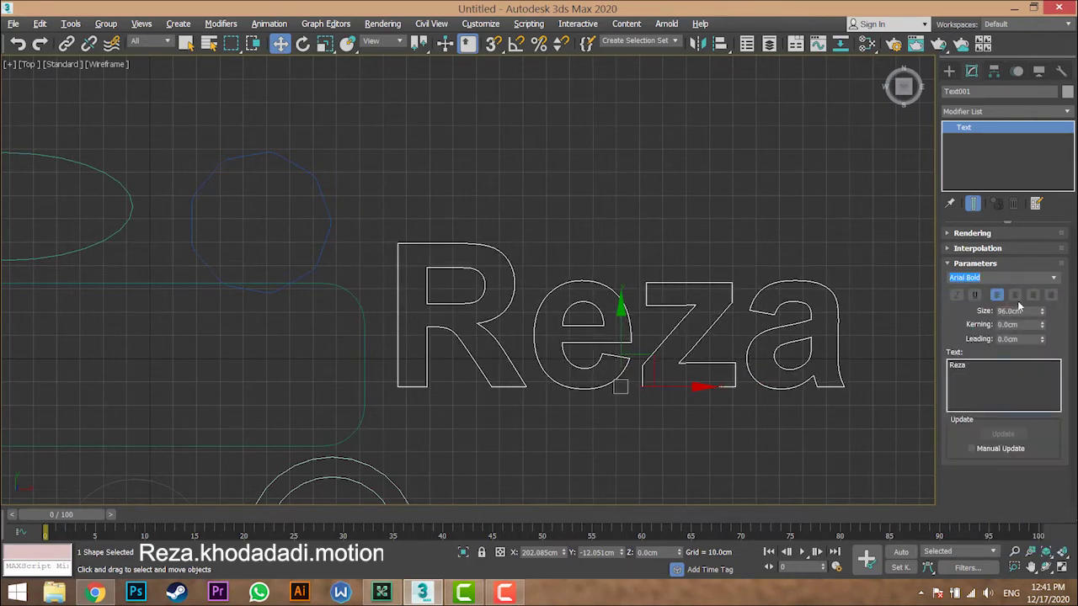
- Change the text's font to B Badkonak and replace its content with the first name in Persian script
{"action": "left_click", "coordinate": [1054, 278]}
{"action": "scroll", "coordinate": [1003, 379], "scroll_direction": "down", "scroll_amount": 3}
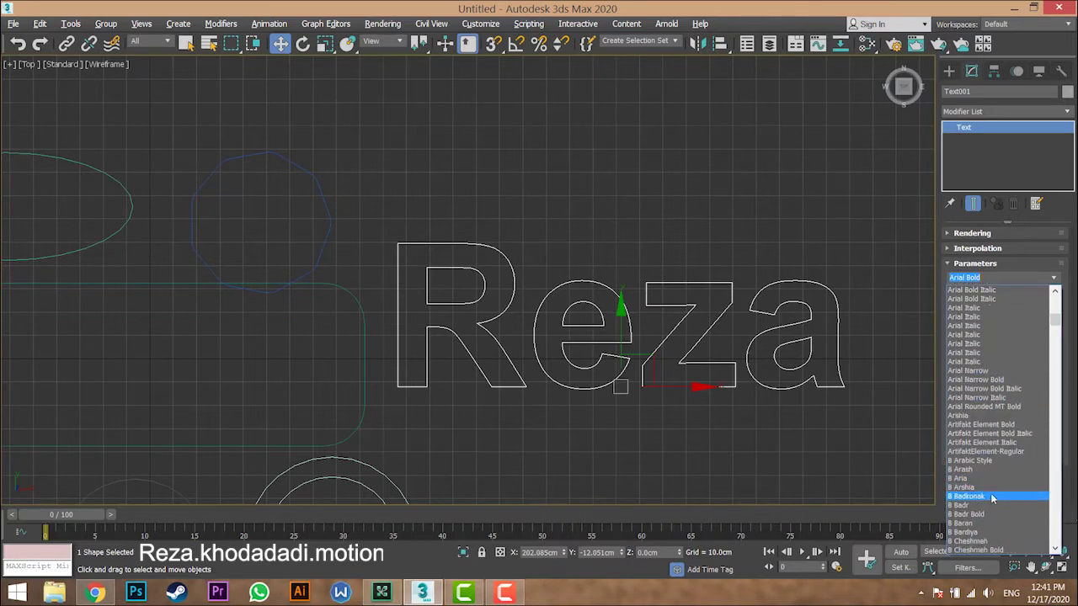
{"action": "left_click", "coordinate": [991, 497]}
{"action": "double_click", "coordinate": [957, 365]}
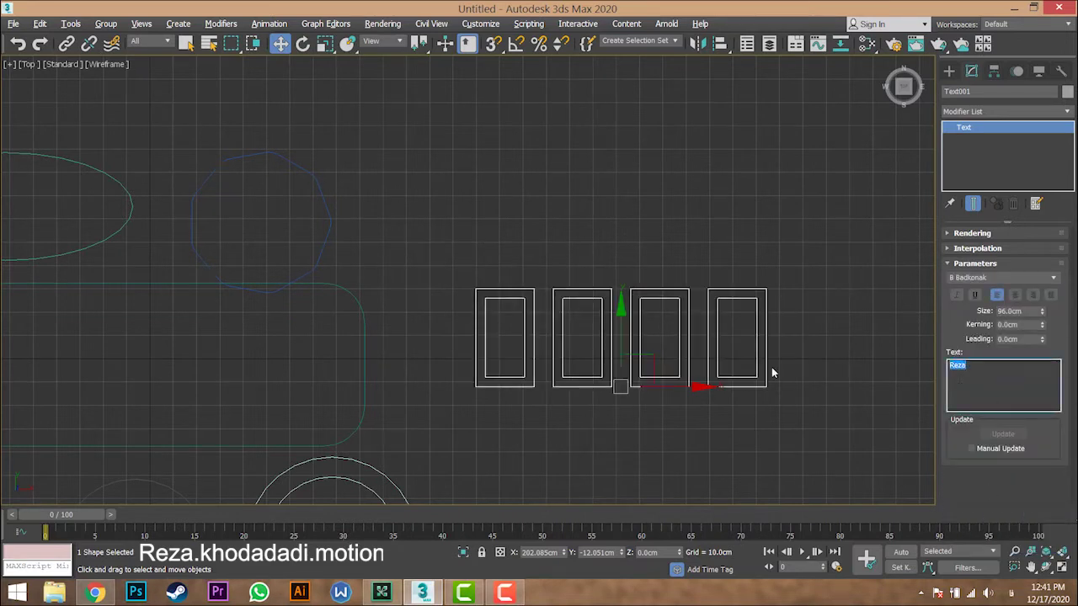
{"action": "type", "text": "ر"}
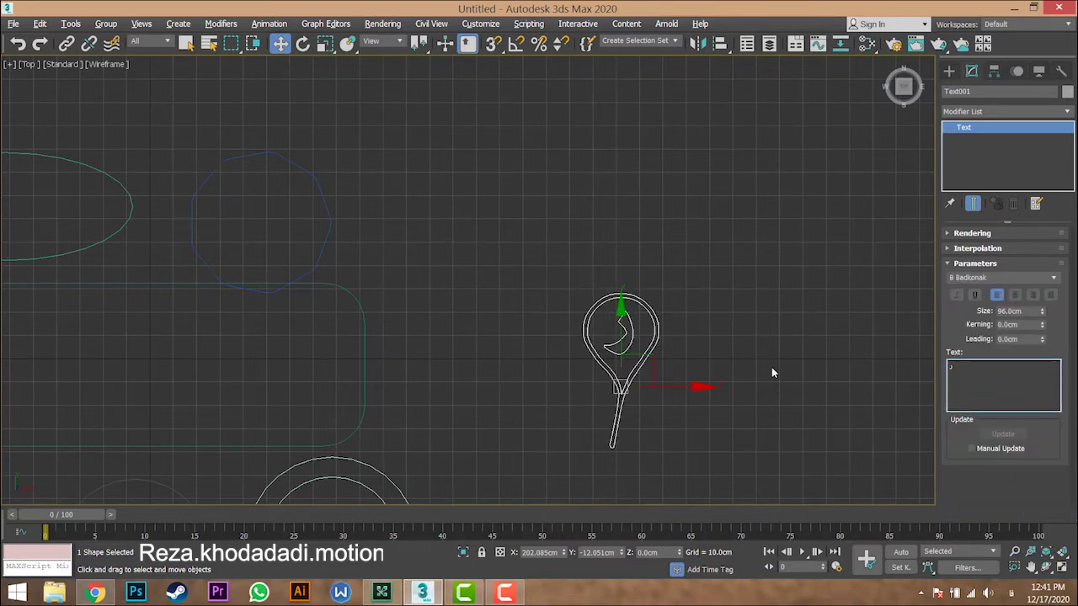
{"action": "type", "text": "ضا"}
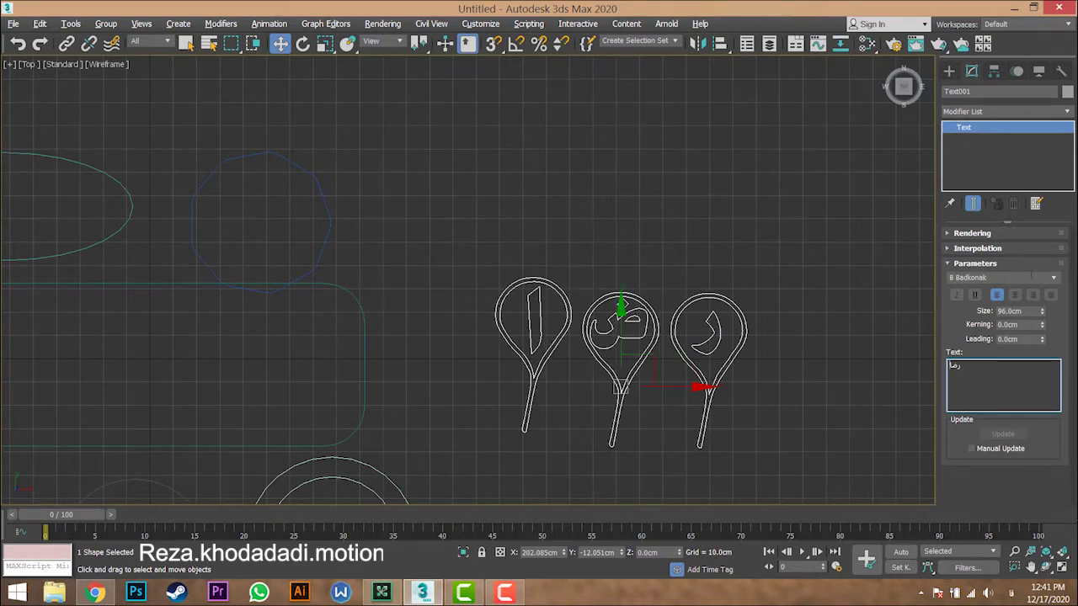
- Set the text's font to B Cheshmeh, move it slightly up and left, and enlarge it to about 169 cm
{"action": "left_click", "coordinate": [1032, 277]}
{"action": "left_click", "coordinate": [994, 337]}
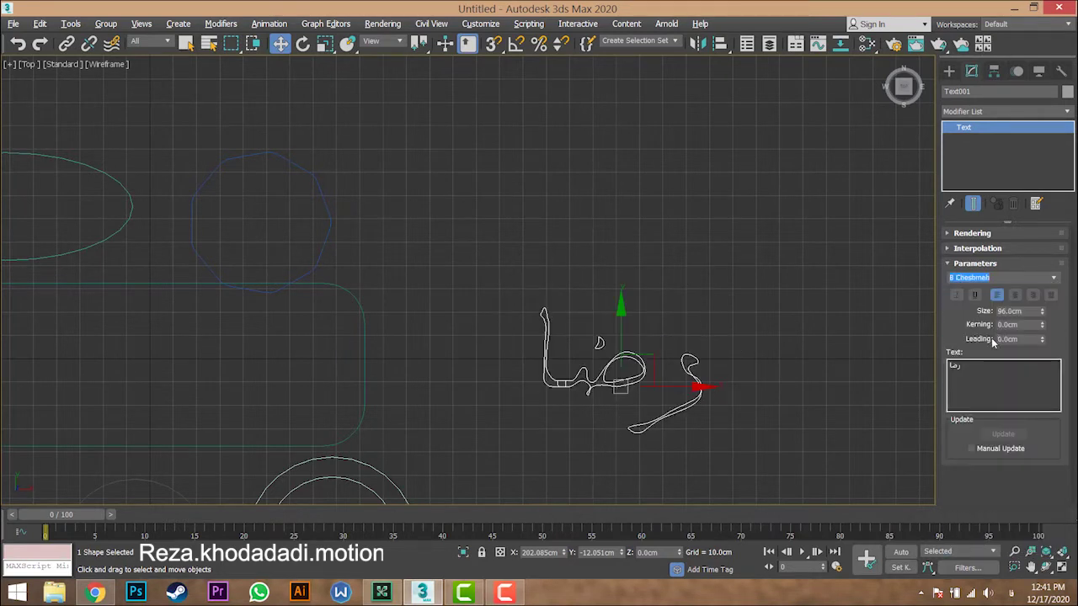
{"action": "left_click_drag", "start_coordinate": [641, 349], "coordinate": [616, 299]}
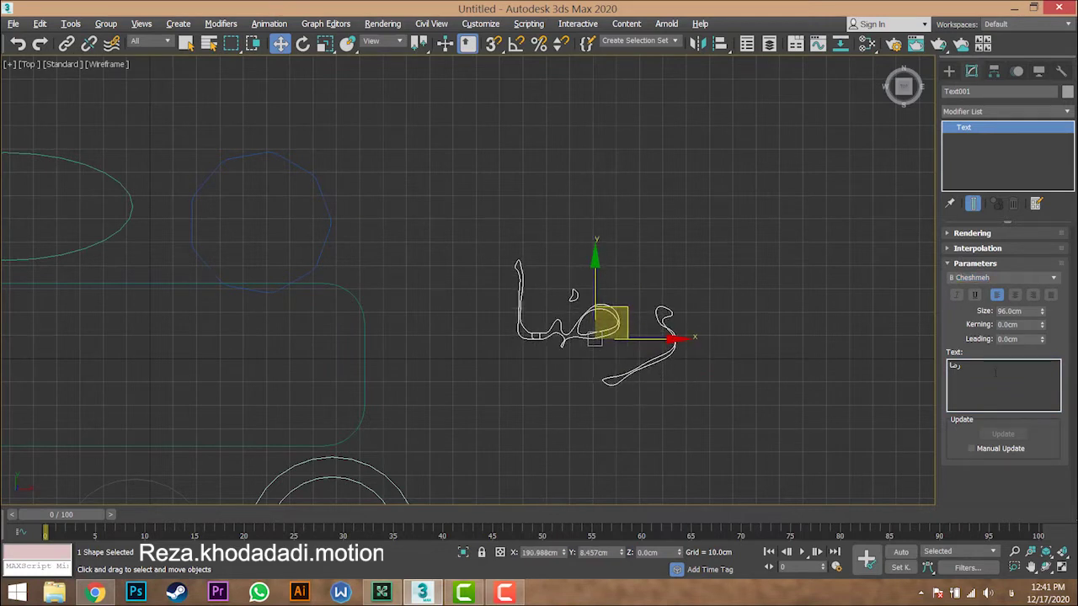
{"action": "left_click_drag", "start_coordinate": [995, 375], "coordinate": [844, 376]}
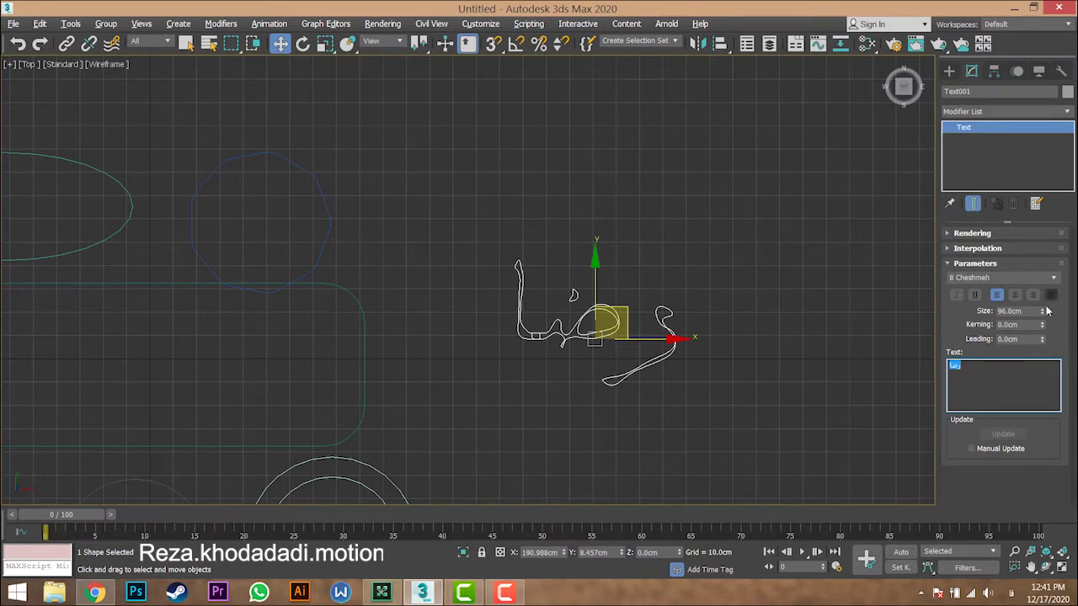
{"action": "left_click_drag", "start_coordinate": [1042, 310], "coordinate": [1041, 267]}
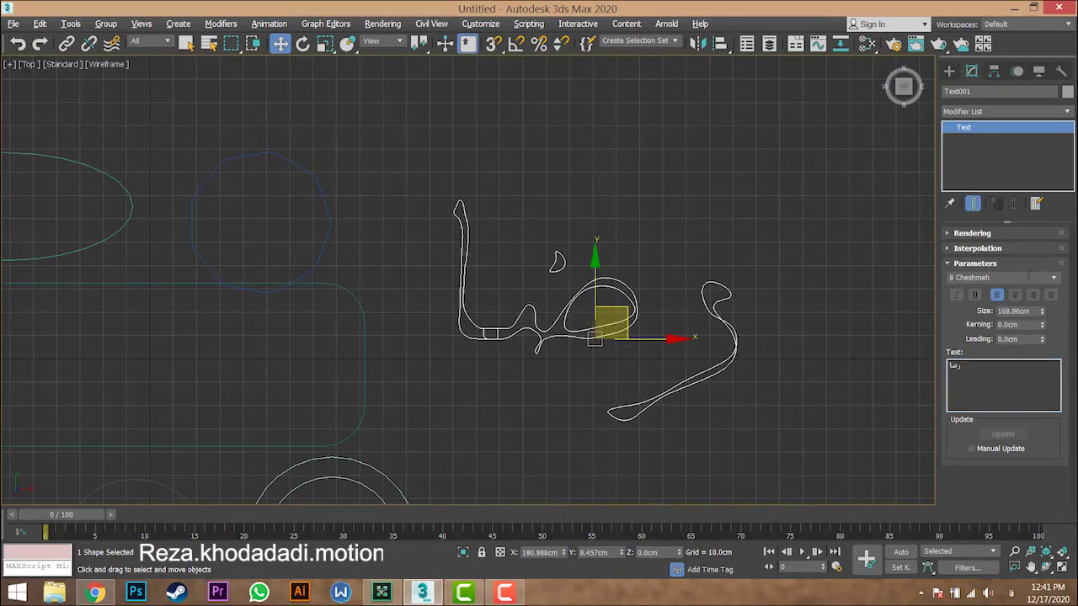
- Change the Persian text's font to B Compset Bold
{"action": "left_click", "coordinate": [1028, 277]}
{"action": "scroll", "coordinate": [1028, 278], "scroll_direction": "down", "scroll_amount": 3}
{"action": "key", "text": "Down"}
{"action": "key", "text": "Down"}
{"action": "key", "text": "Down"}
{"action": "key", "text": "Down"}
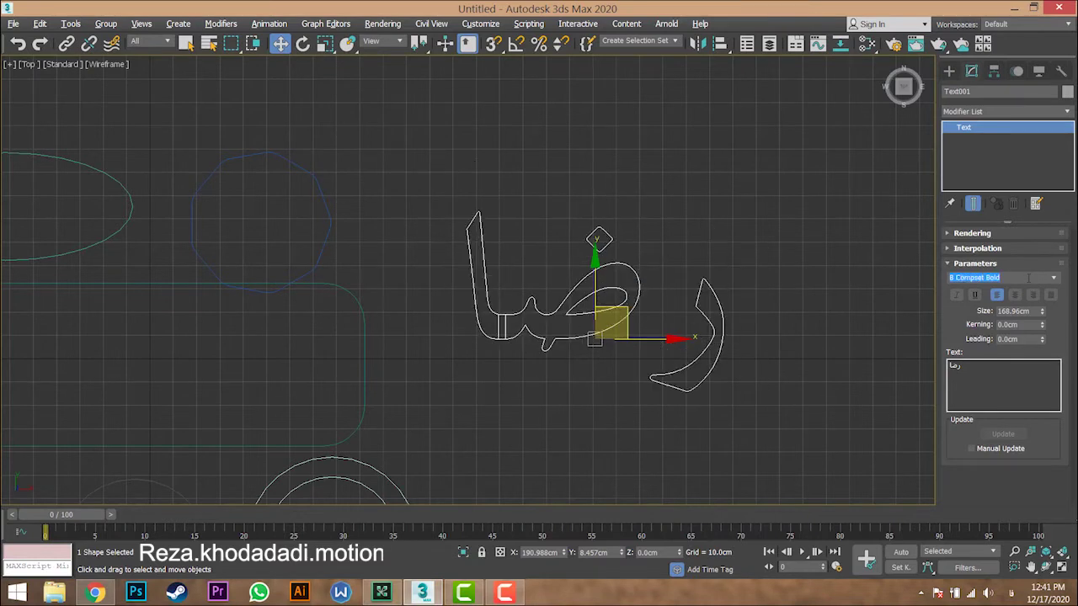
- Replace the Persian text with the first name in lowercase Latin letters and set the font to Arial
{"action": "left_click_drag", "start_coordinate": [1002, 368], "coordinate": [787, 385]}
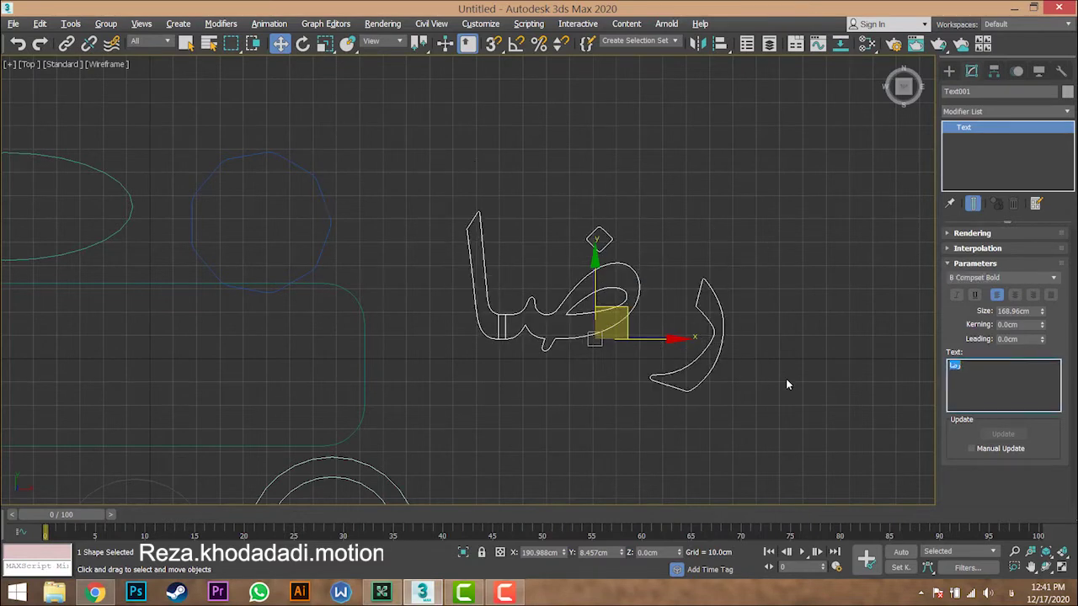
{"action": "key", "text": "alt+shift"}
{"action": "type", "text": "reza"}
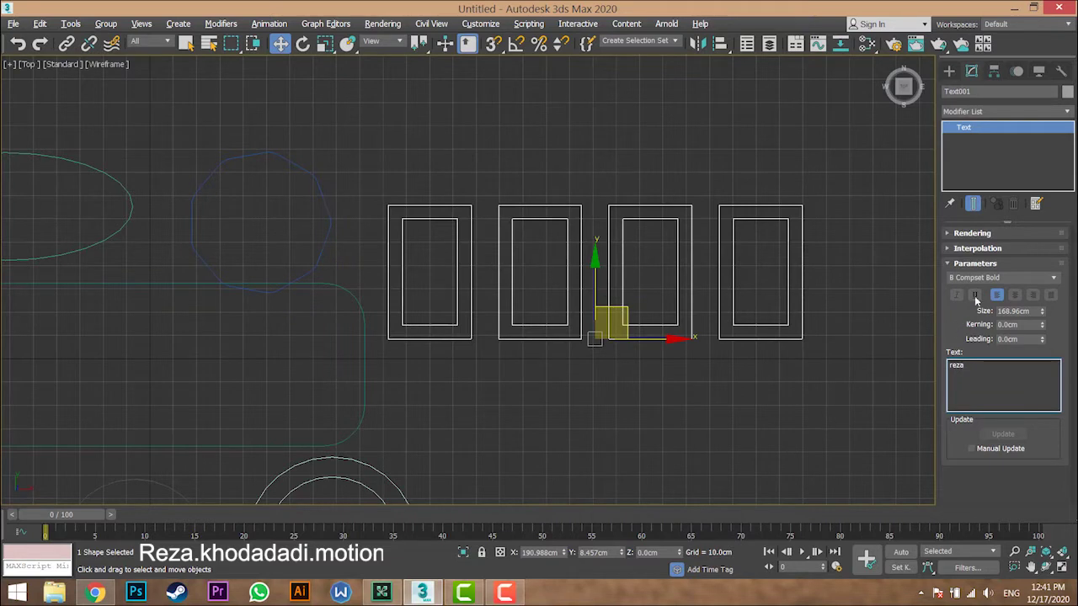
{"action": "key", "text": "shift+Tab"}
{"action": "type", "text": "arial"}
{"action": "key", "text": "Return"}
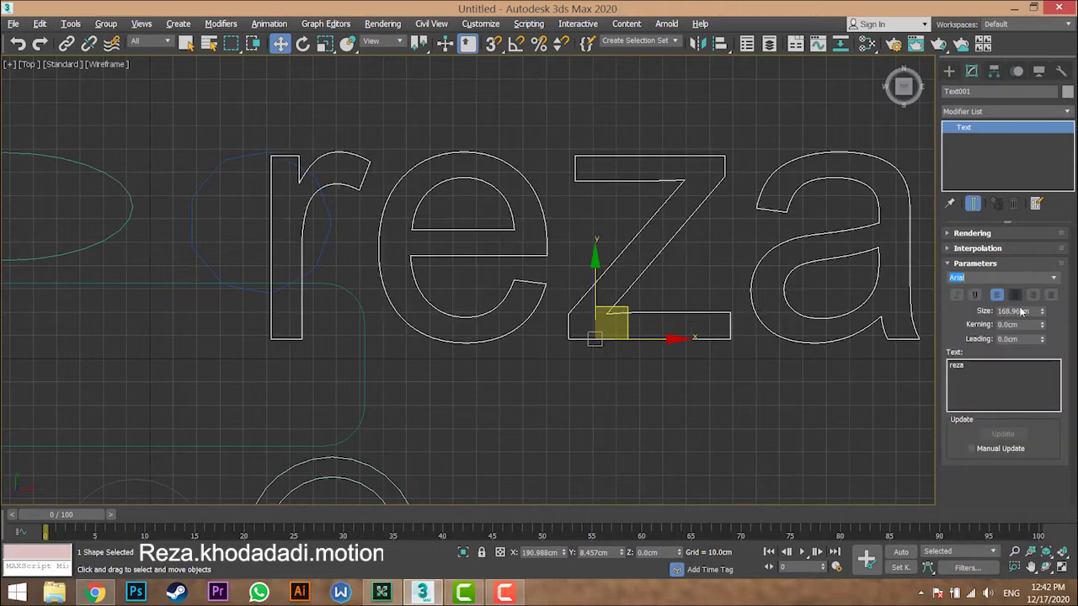
- Reduce the text's size to about 69.3 cm and set its kerning to 0.07 cm
{"action": "left_click_drag", "start_coordinate": [1046, 311], "coordinate": [522, 330]}
{"action": "mouse_move", "coordinate": [1042, 341]}
{"action": "left_mouse_down"}
{"action": "mouse_move", "coordinate": [1032, 405]}
{"action": "mouse_move", "coordinate": [1022, 275]}
{"action": "mouse_move", "coordinate": [1029, 353]}
{"action": "left_mouse_up"}
{"action": "right_click", "coordinate": [1029, 354]}
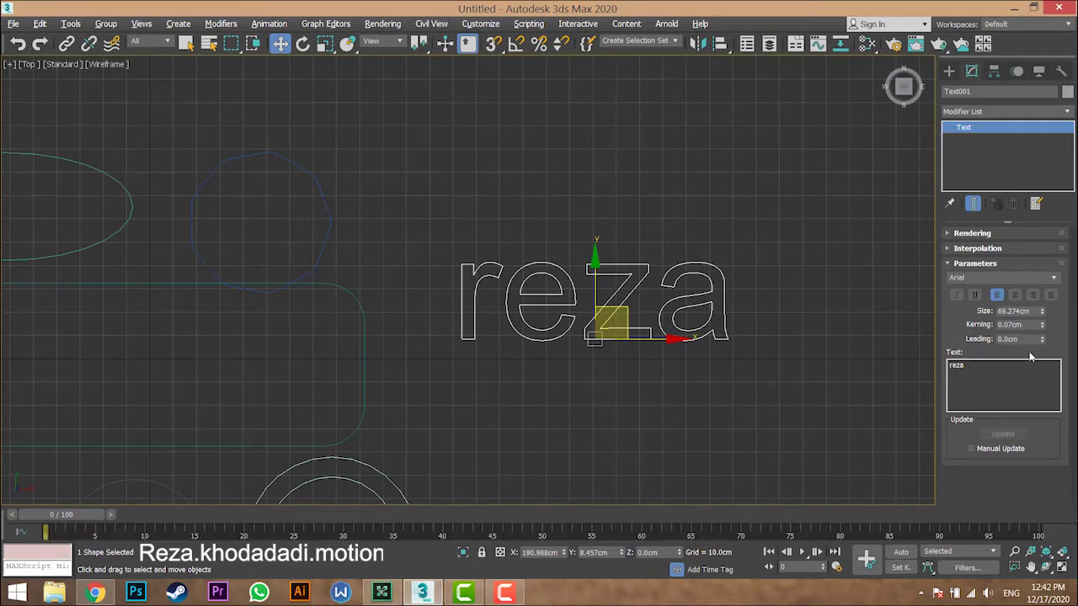
- Switch to the maximized Perspective view, frame the text and try a different leading value on it
{"action": "key", "text": "alt+w"}
{"action": "middle_click", "coordinate": [842, 375]}
{"action": "key", "text": "alt+w"}
{"action": "middle_click_drag", "start_coordinate": [659, 263], "coordinate": [632, 398]}
{"action": "scroll", "coordinate": [663, 284], "scroll_direction": "up", "scroll_amount": 6}
{"action": "left_click_drag", "start_coordinate": [1043, 341], "coordinate": [858, 359]}
{"action": "right_click", "coordinate": [857, 358]}
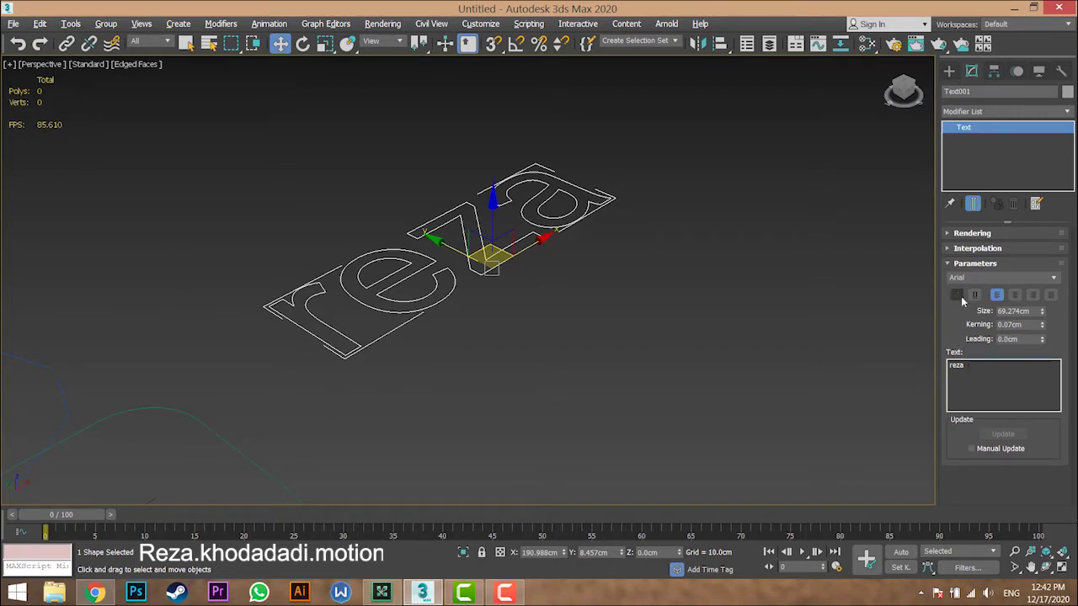
- Test-render the Perspective view with all the splines in frame, and close the rendered image
{"action": "middle_click_drag", "start_coordinate": [328, 308], "coordinate": [430, 371]}
{"action": "scroll", "coordinate": [379, 329], "scroll_direction": "down", "scroll_amount": 5}
{"action": "scroll", "coordinate": [392, 343], "scroll_direction": "up", "scroll_amount": 3}
{"action": "scroll", "coordinate": [491, 290], "scroll_direction": "down", "scroll_amount": 5}
{"action": "middle_click_drag", "start_coordinate": [455, 299], "coordinate": [542, 295]}
{"action": "left_click", "coordinate": [939, 44]}
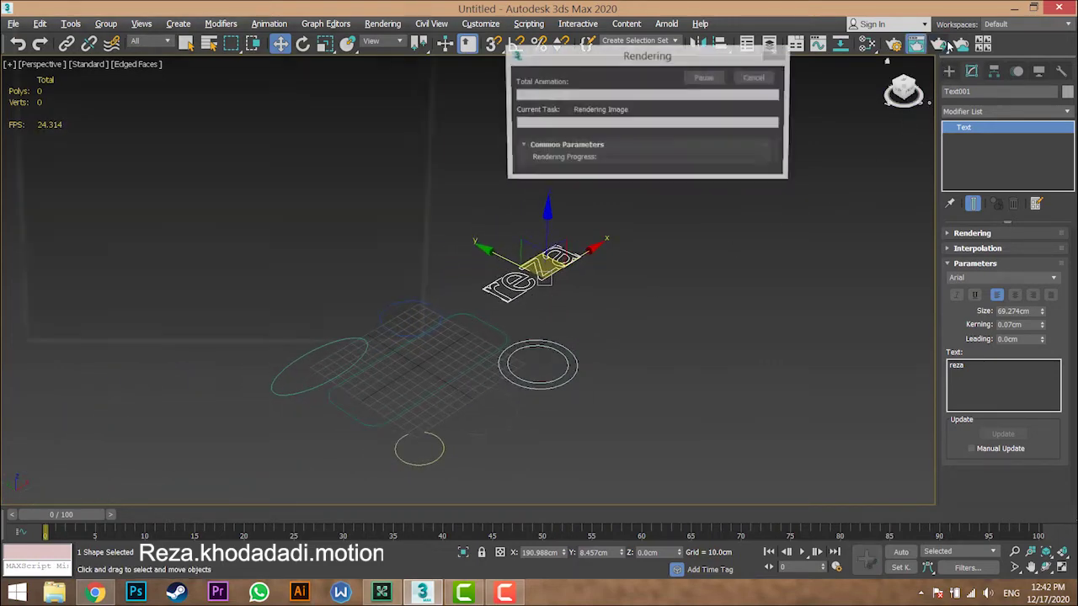
{"action": "left_click", "coordinate": [429, 7]}
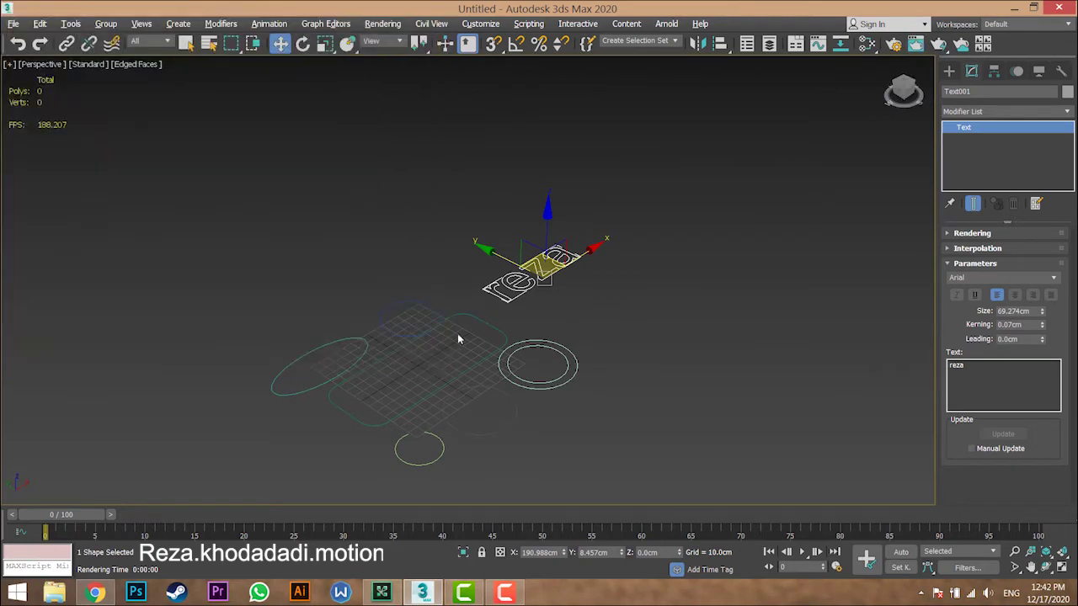
- Draw a 6-point star in front of the donut with radii of about 42 cm and 25.4 cm
{"action": "scroll", "coordinate": [468, 341], "scroll_direction": "up", "scroll_amount": 4}
{"action": "left_click", "coordinate": [950, 71]}
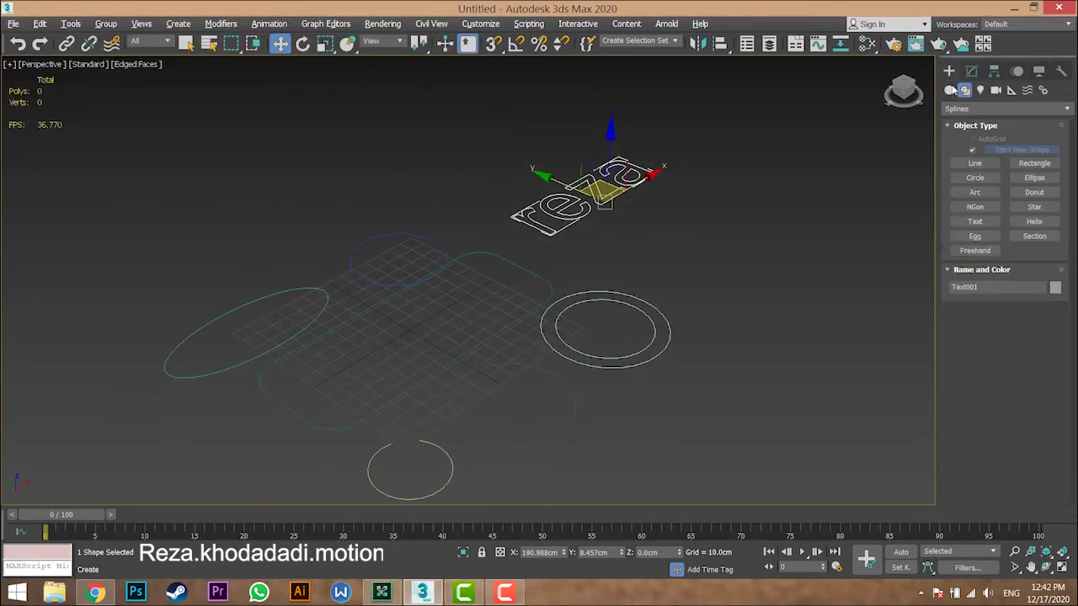
{"action": "left_click", "coordinate": [1035, 207]}
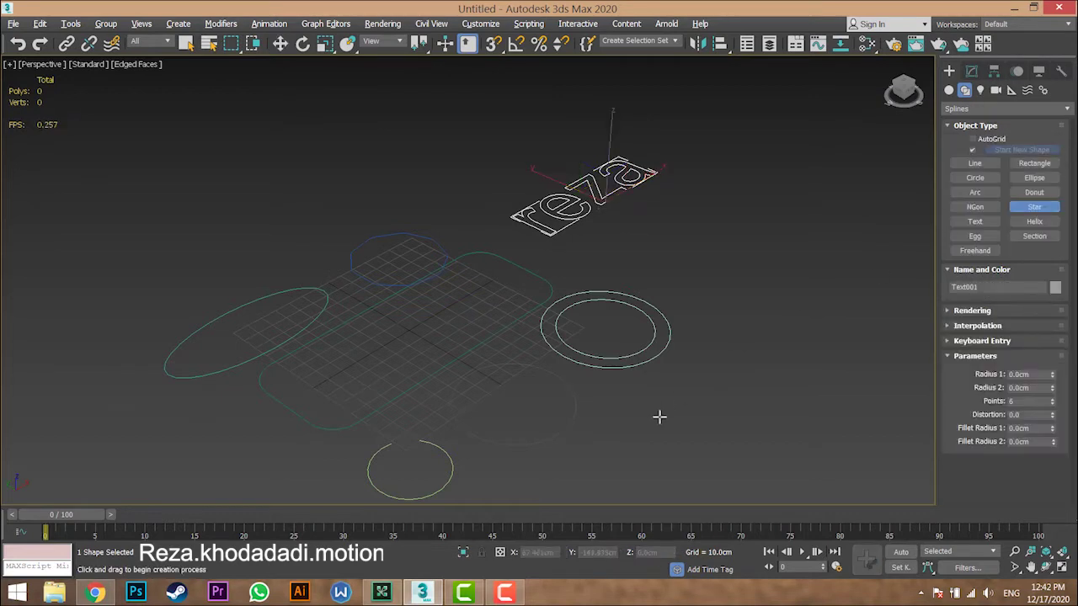
{"action": "left_click_drag", "start_coordinate": [657, 416], "coordinate": [716, 469]}
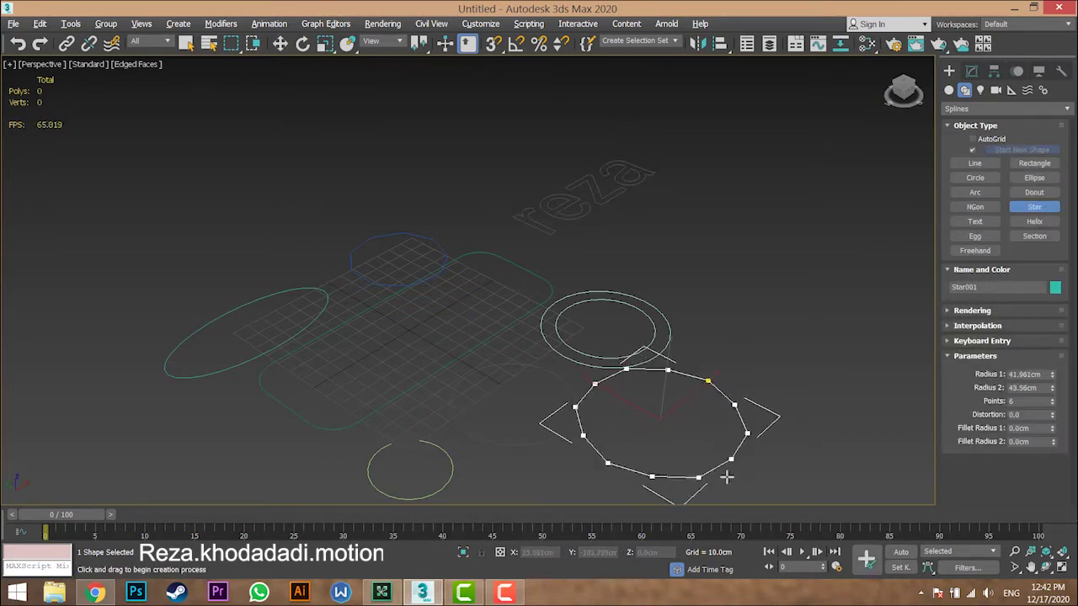
{"action": "left_click", "coordinate": [705, 441]}
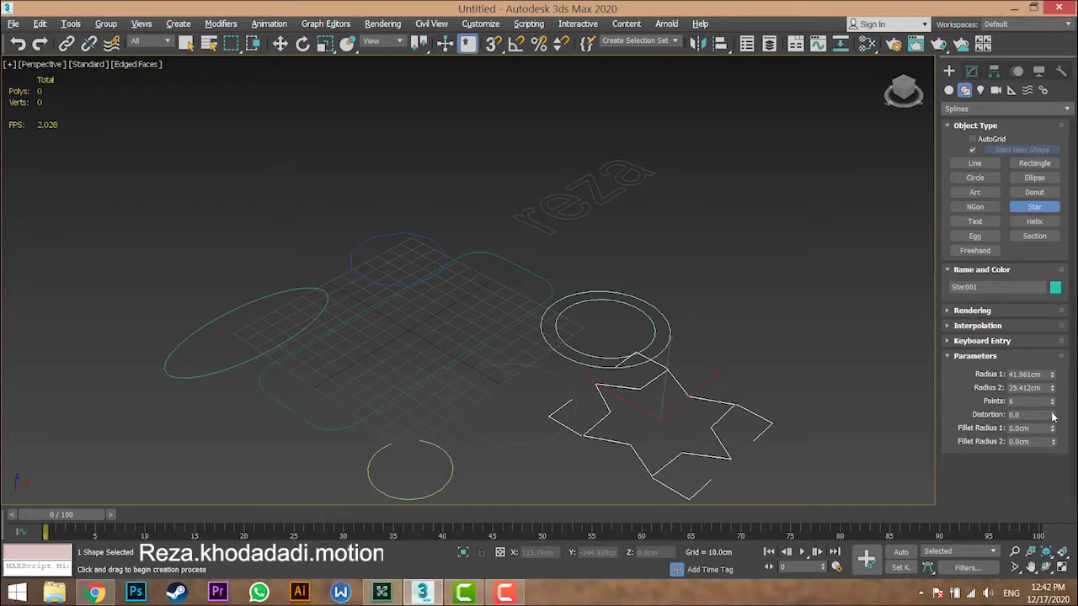
- Set the star's distortion to about 24.7, its fillet radii to about 4.26 cm and 8.05 cm, and its points to 4
{"action": "left_click_drag", "start_coordinate": [1052, 417], "coordinate": [919, 355]}
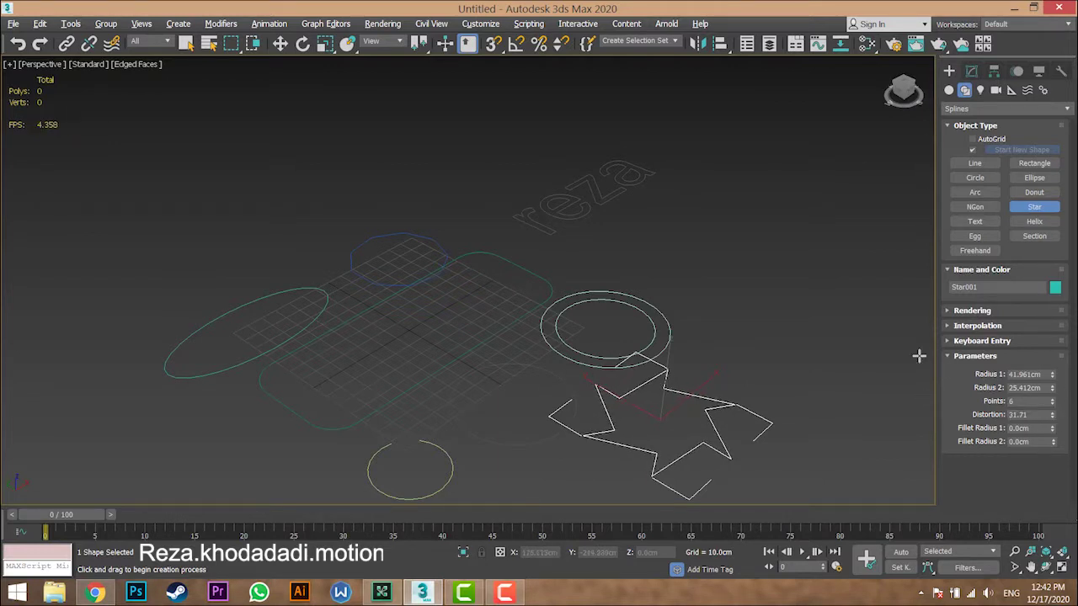
{"action": "left_click_drag", "start_coordinate": [1052, 416], "coordinate": [1046, 178]}
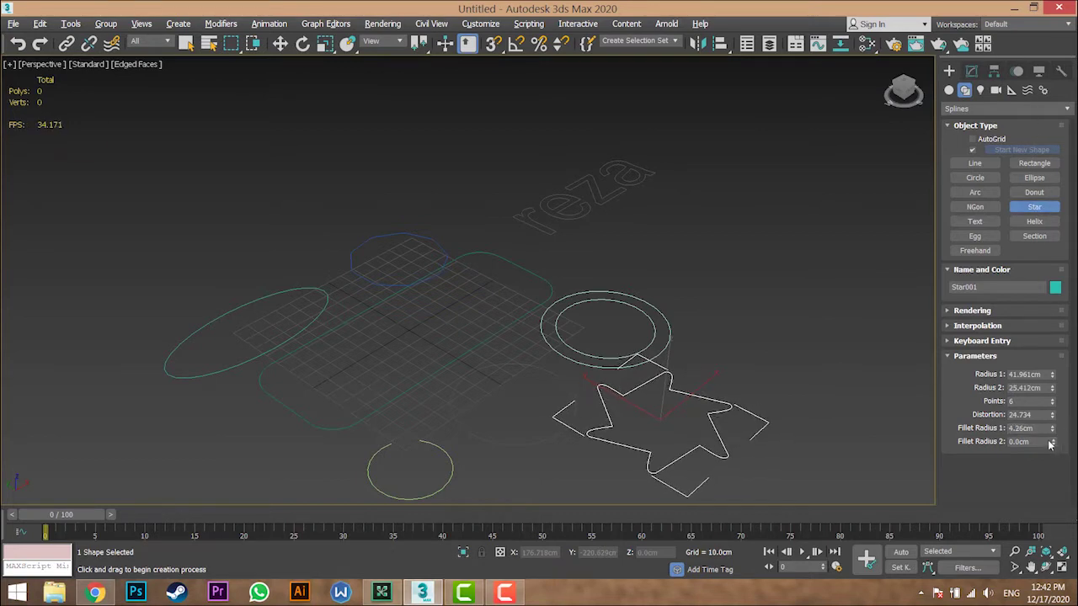
{"action": "left_click_drag", "start_coordinate": [1052, 441], "coordinate": [1038, 36]}
{"action": "left_click_drag", "start_coordinate": [1031, 295], "coordinate": [981, 536]}
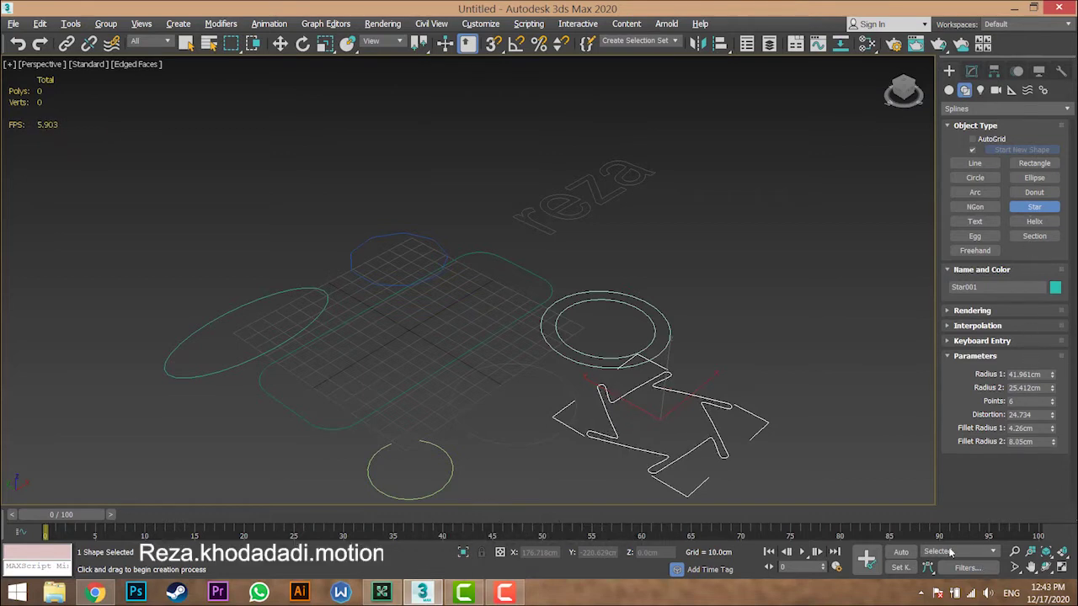
{"action": "mouse_move", "coordinate": [1052, 401]}
{"action": "left_mouse_down"}
{"action": "mouse_move", "coordinate": [1052, 370]}
{"action": "mouse_move", "coordinate": [1051, 413]}
{"action": "left_mouse_up"}
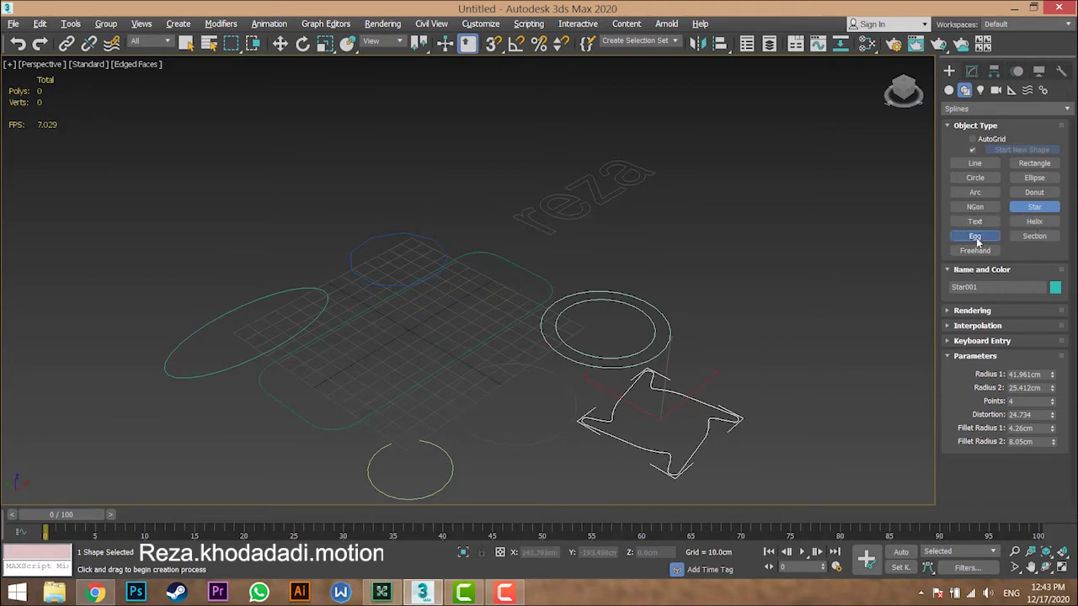
- Draw an outlined egg beyond the donut, about 117.5 cm long and 78.3 cm wide, with a thickness of about -12.5 cm
{"action": "left_click", "coordinate": [974, 235]}
{"action": "left_click_drag", "start_coordinate": [750, 298], "coordinate": [669, 250]}
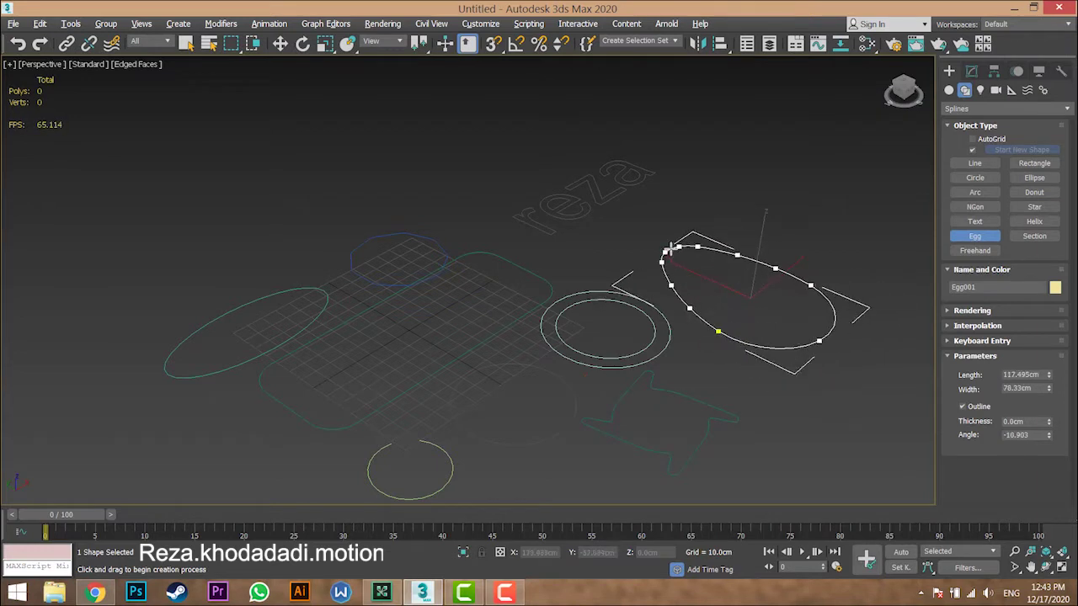
{"action": "left_click", "coordinate": [794, 356]}
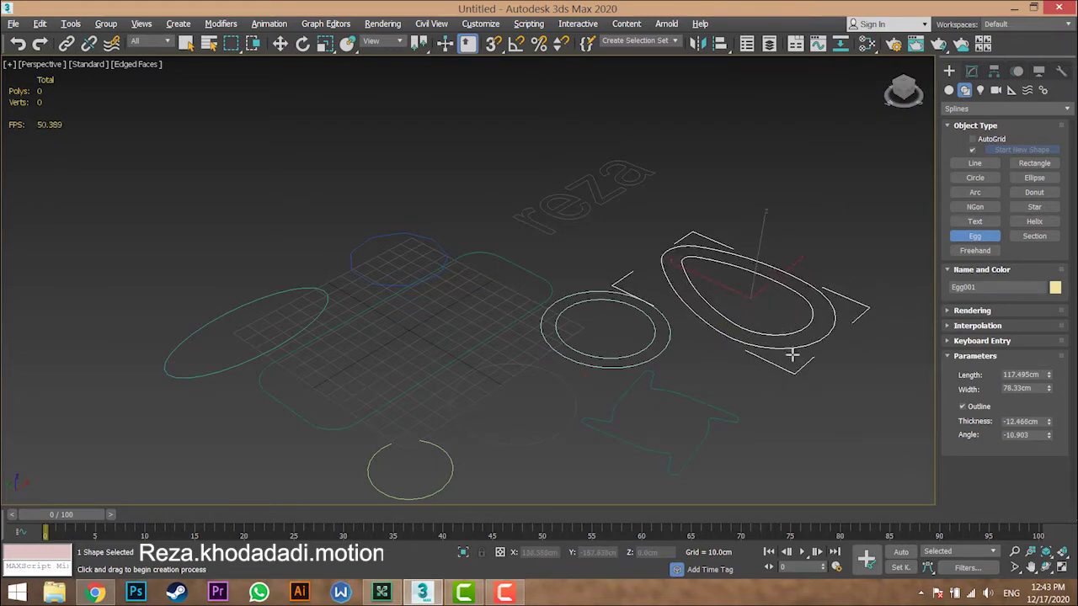
- Draw a section plane behind the egg and delete it
{"action": "left_click", "coordinate": [1034, 236]}
{"action": "left_click_drag", "start_coordinate": [788, 237], "coordinate": [839, 318]}
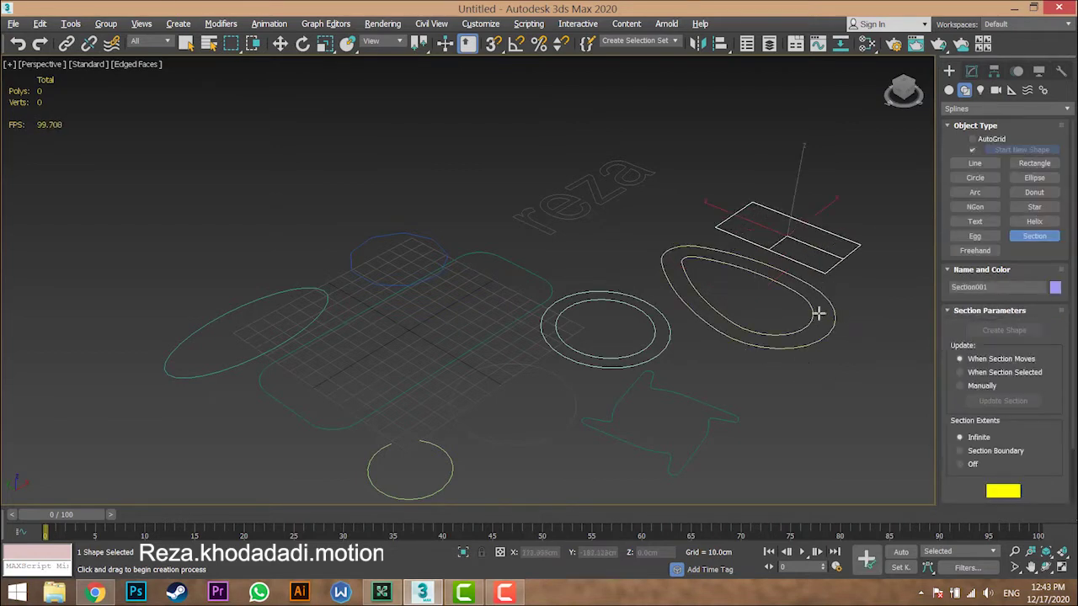
{"action": "key", "text": "Delete"}
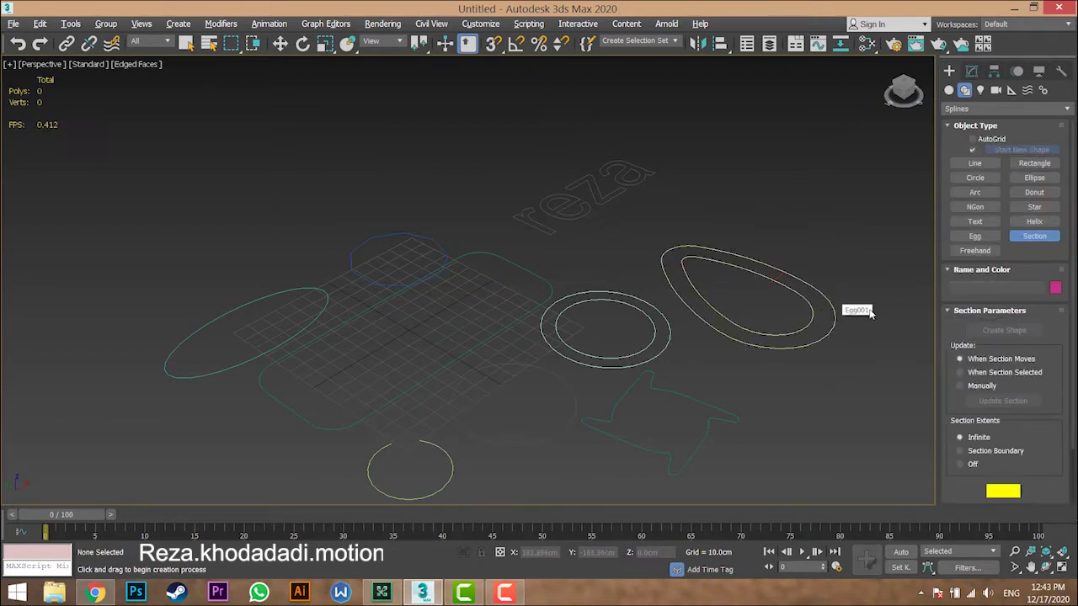
{"action": "left_click", "coordinate": [964, 254]}
{"action": "right_click", "coordinate": [606, 350]}
{"action": "middle_click_drag", "start_coordinate": [595, 355], "coordinate": [594, 348]}
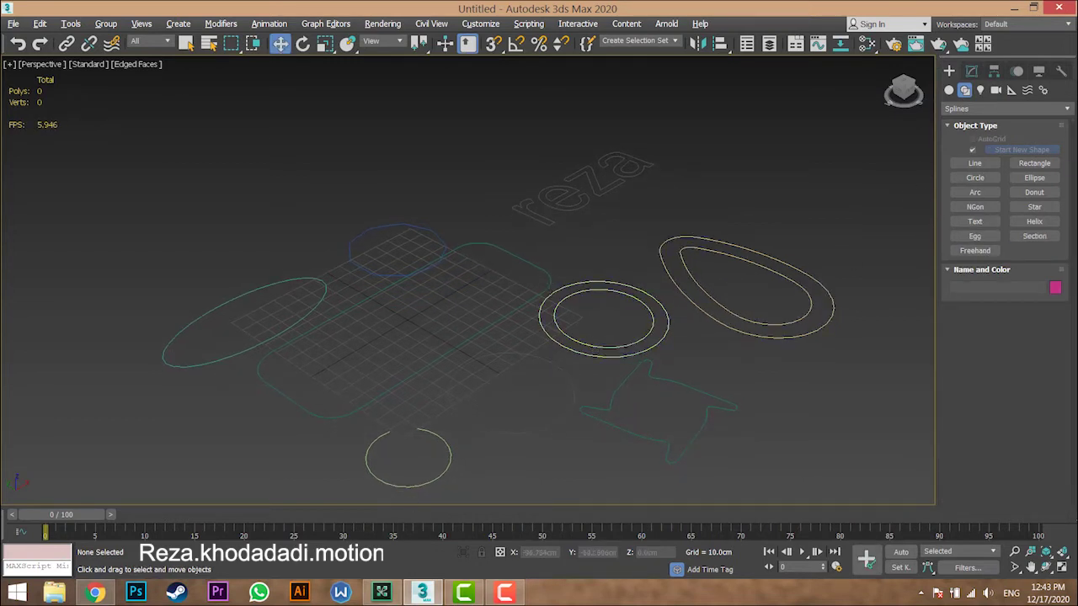
- Switch to the Adobe Connect meeting chat to check it, and minimize its window
{"action": "left_click", "coordinate": [381, 595]}
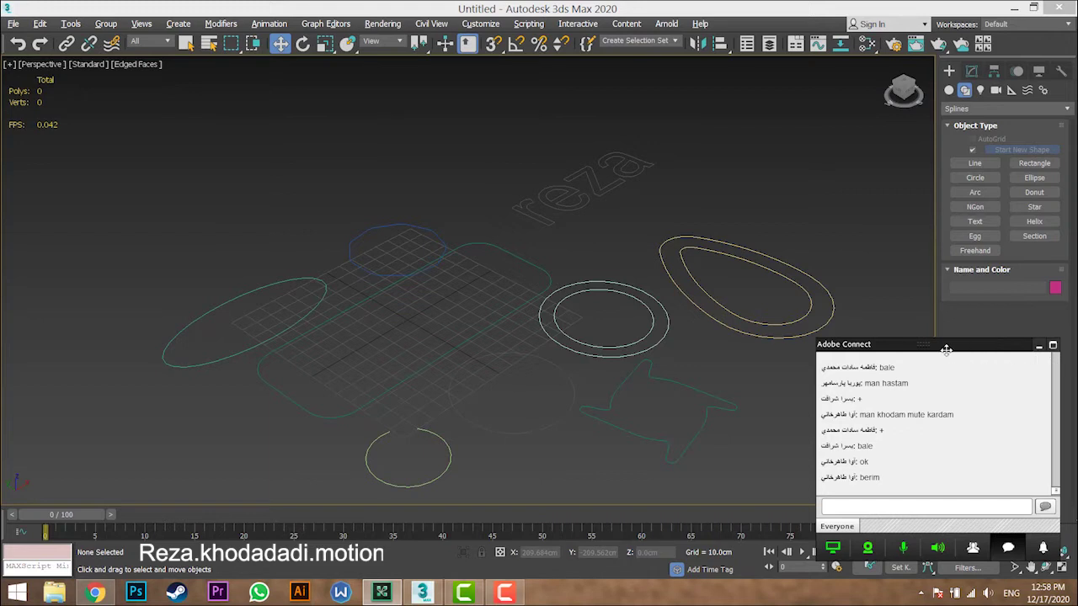
{"action": "left_click", "coordinate": [1041, 347]}
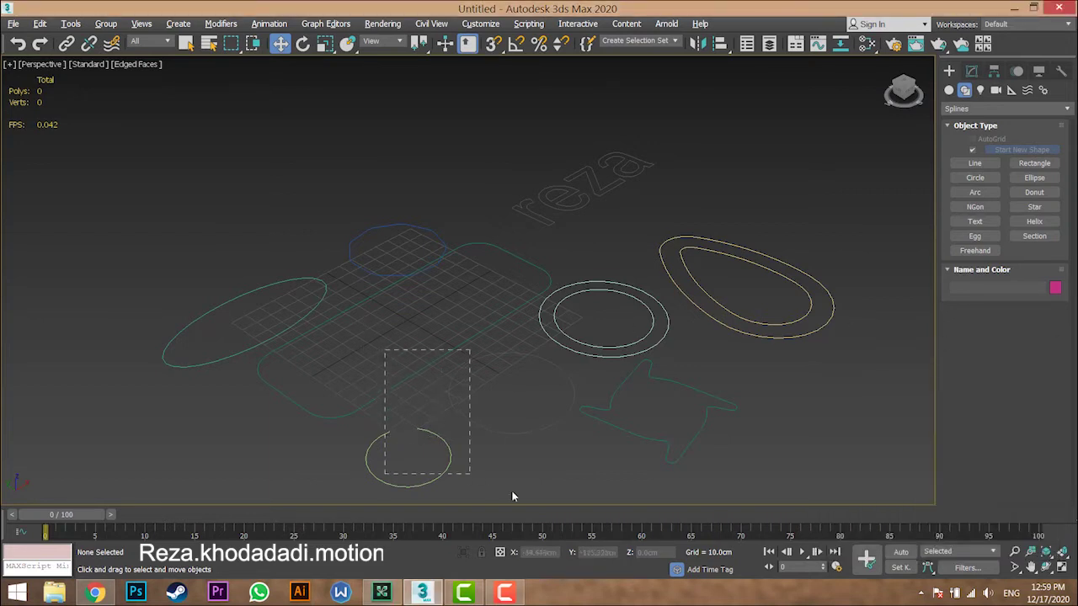
{"action": "left_click_drag", "start_coordinate": [512, 497], "coordinate": [180, 298]}
{"action": "left_click", "coordinate": [804, 443]}
{"action": "left_click_drag", "start_coordinate": [150, 508], "coordinate": [150, 507]}
{"action": "left_click", "coordinate": [241, 285]}
{"action": "left_click_drag", "start_coordinate": [157, 144], "coordinate": [871, 518]}
{"action": "left_click", "coordinate": [829, 440]}
{"action": "left_click_drag", "start_coordinate": [841, 496], "coordinate": [855, 446]}
{"action": "left_click", "coordinate": [856, 456]}
{"action": "left_click_drag", "start_coordinate": [352, 170], "coordinate": [175, 154]}
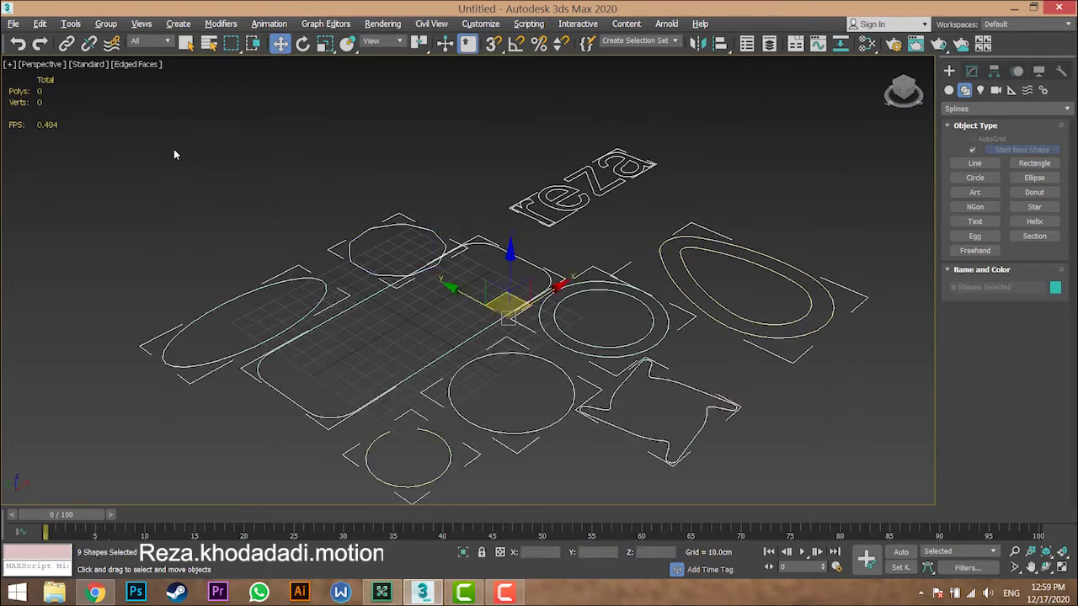
{"action": "left_click", "coordinate": [879, 494]}
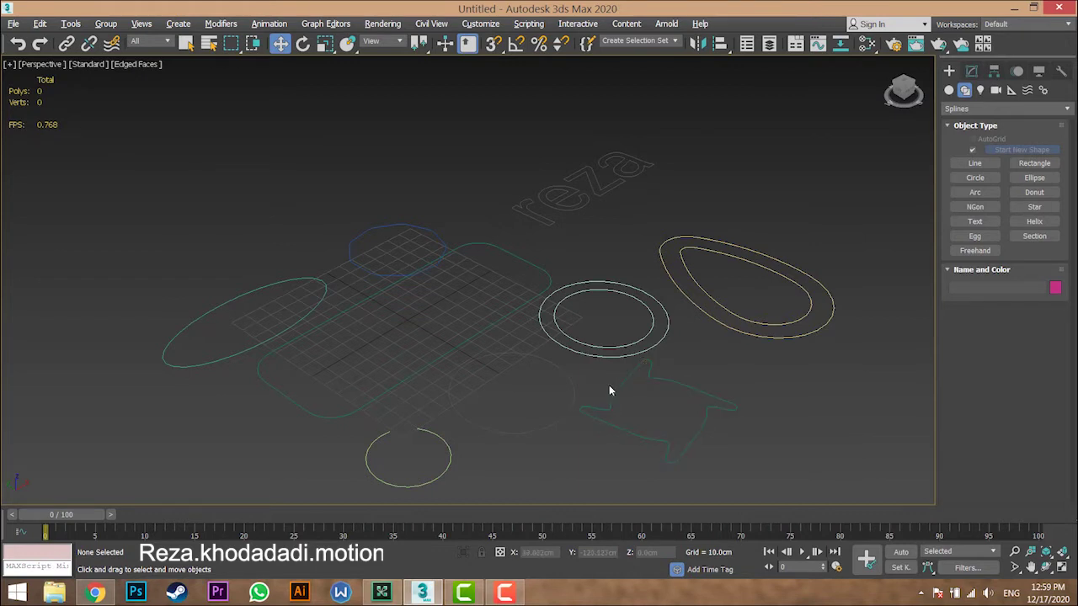
{"action": "left_click", "coordinate": [412, 379]}
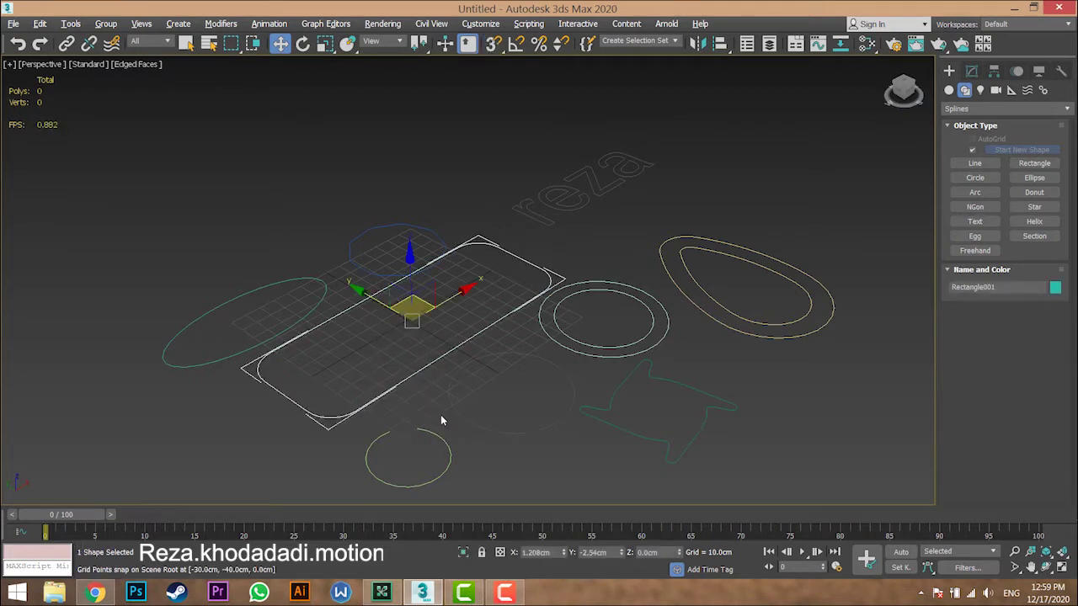
{"action": "left_click", "coordinate": [441, 414]}
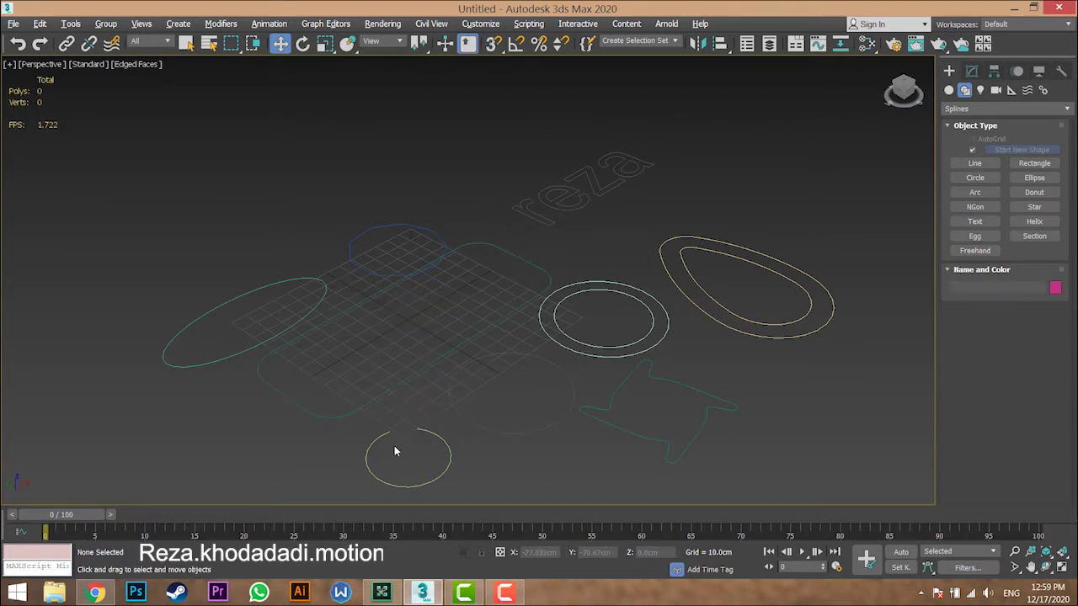
{"action": "scroll", "coordinate": [463, 347], "scroll_direction": "up", "scroll_amount": 3}
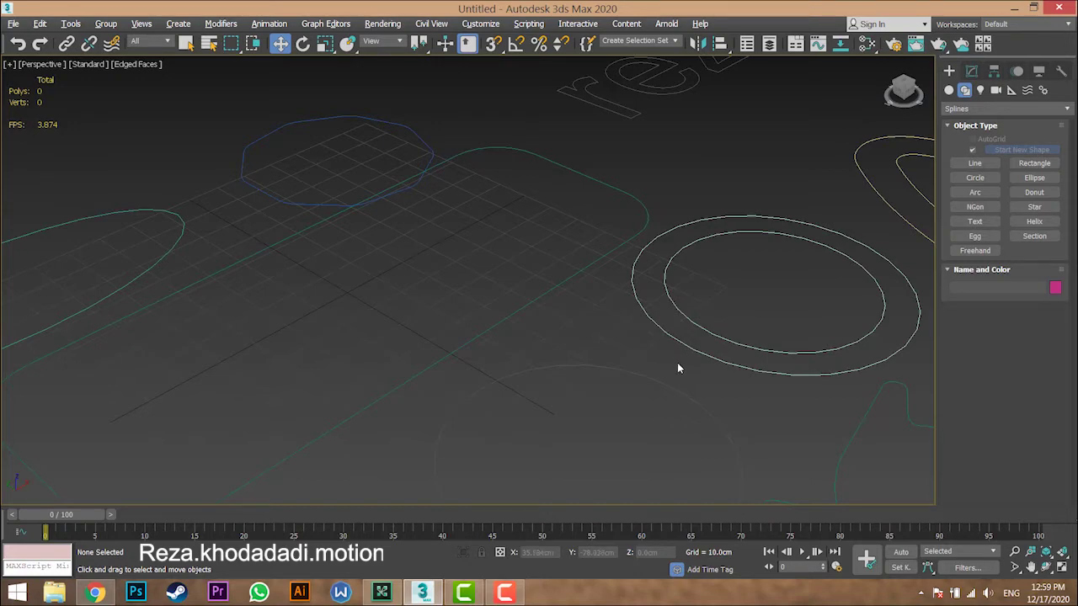
{"action": "scroll", "coordinate": [597, 299], "scroll_direction": "down", "scroll_amount": 5}
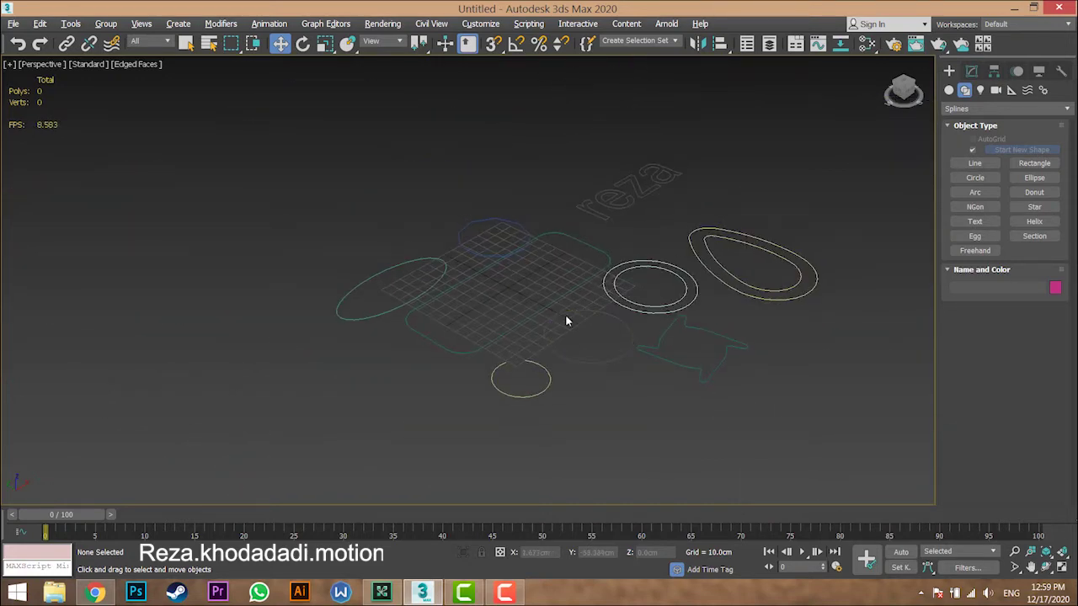
{"action": "scroll", "coordinate": [566, 318], "scroll_direction": "up", "scroll_amount": 3}
- Open the rounded rectangle's rendering settings for modification and widen the command panel to two columns
{"action": "left_click", "coordinate": [550, 271]}
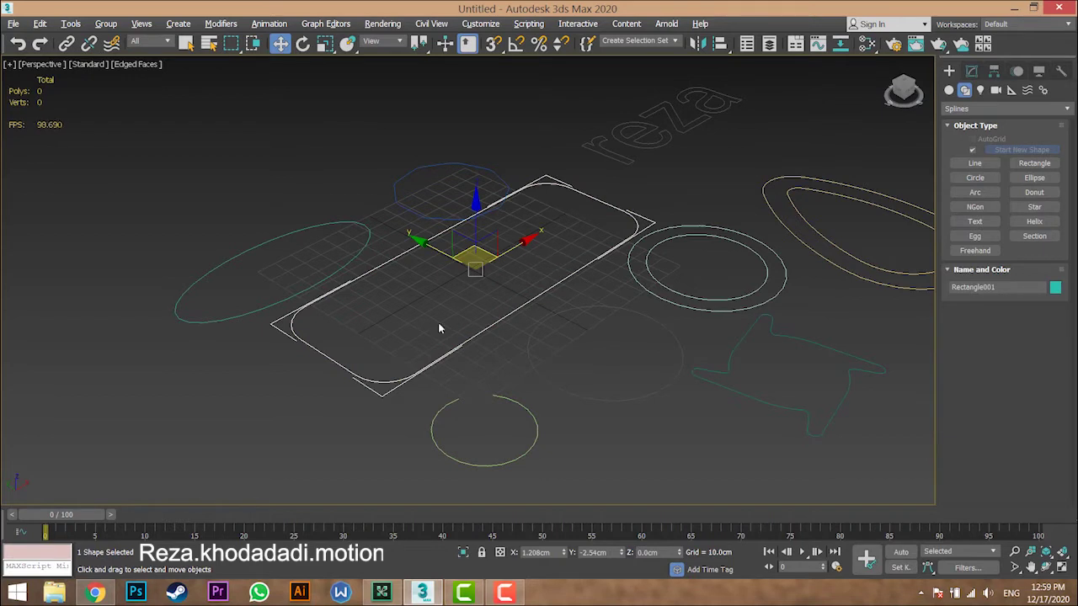
{"action": "left_click", "coordinate": [972, 73]}
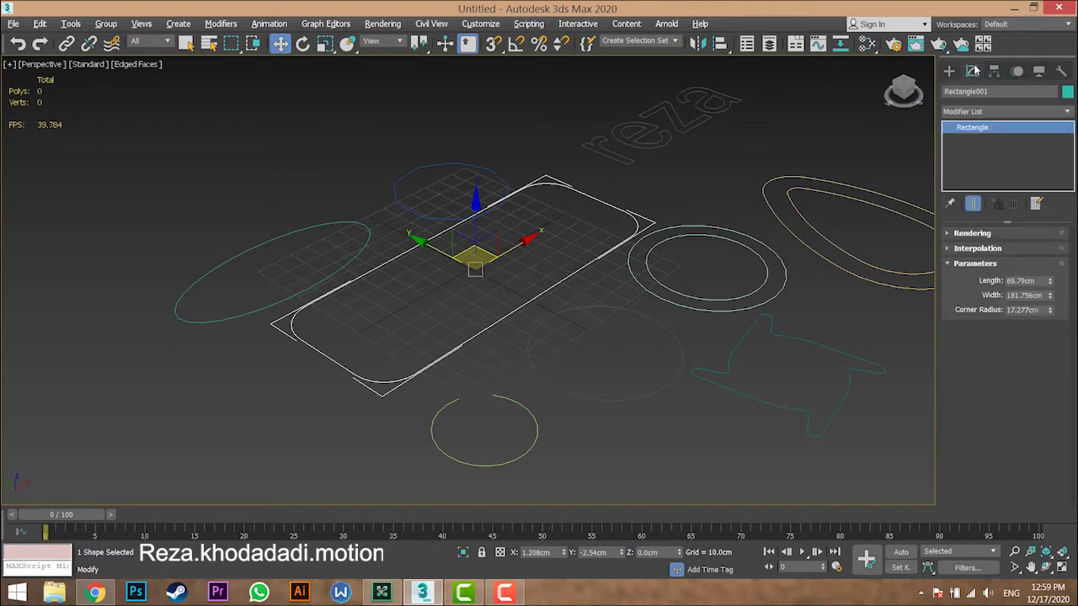
{"action": "left_click", "coordinate": [970, 235]}
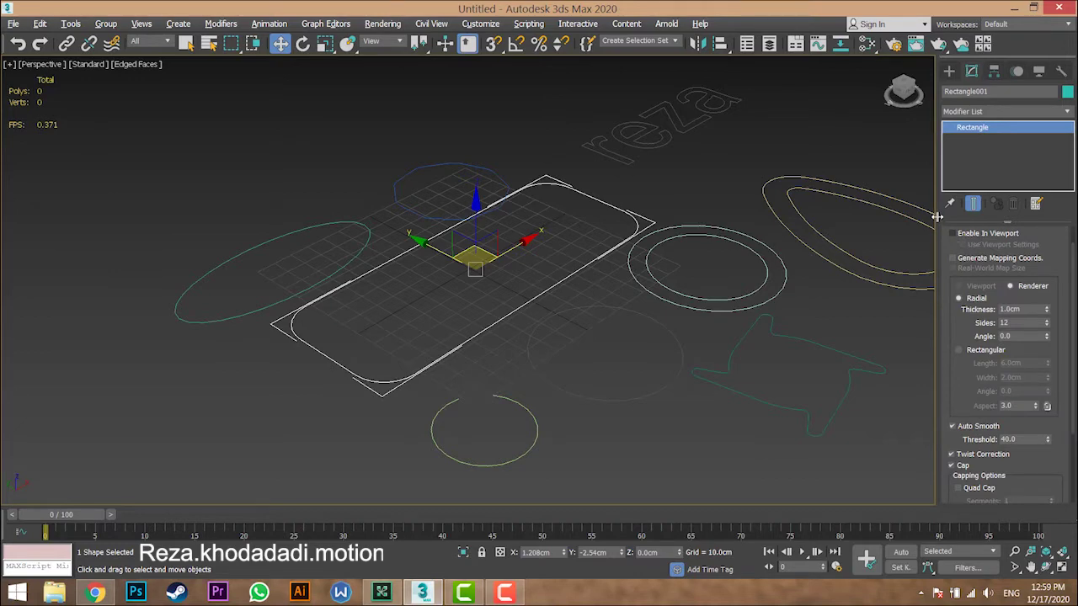
{"action": "left_click_drag", "start_coordinate": [936, 216], "coordinate": [775, 233]}
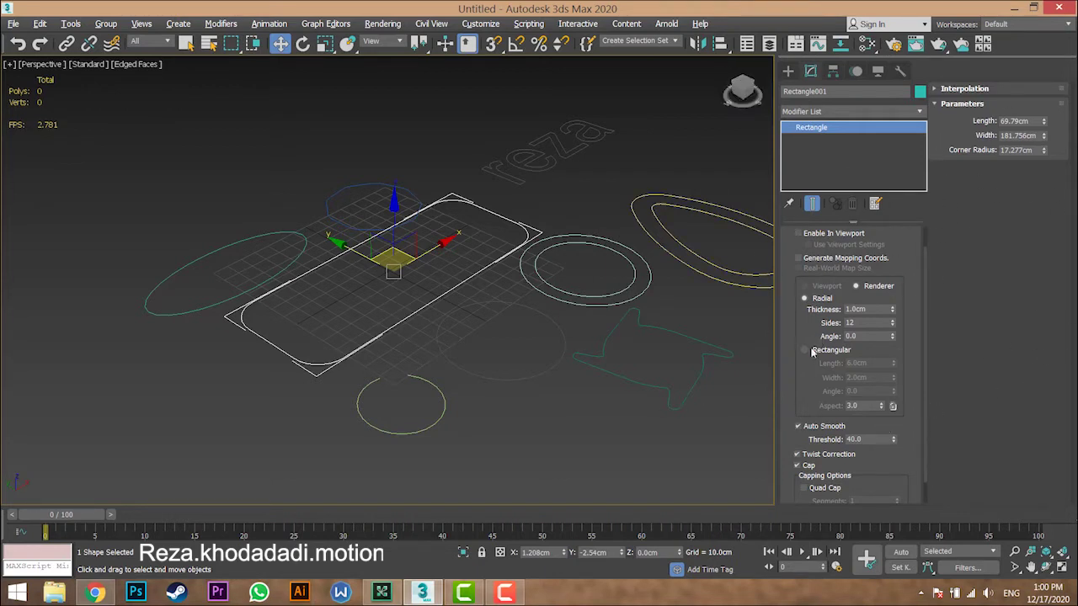
{"action": "left_click_drag", "start_coordinate": [801, 373], "coordinate": [796, 335]}
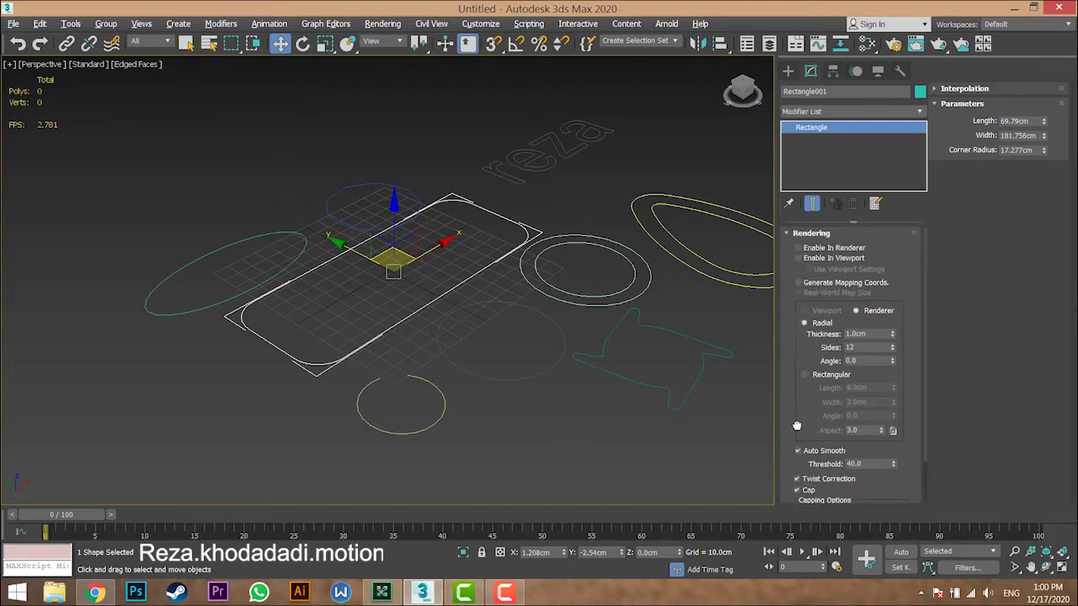
{"action": "left_click", "coordinate": [814, 236]}
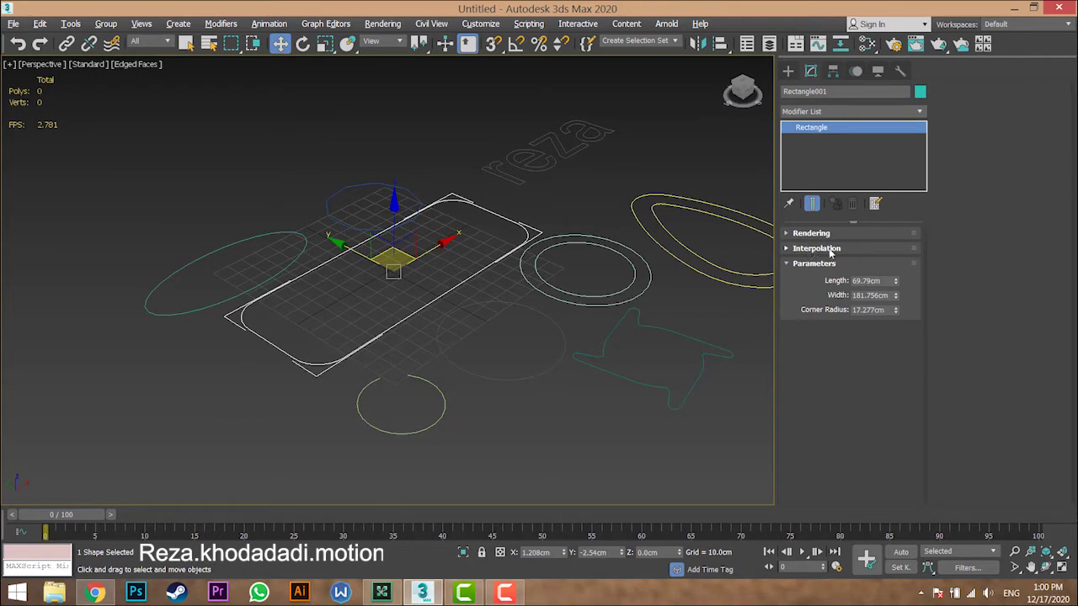
{"action": "left_click", "coordinate": [787, 266]}
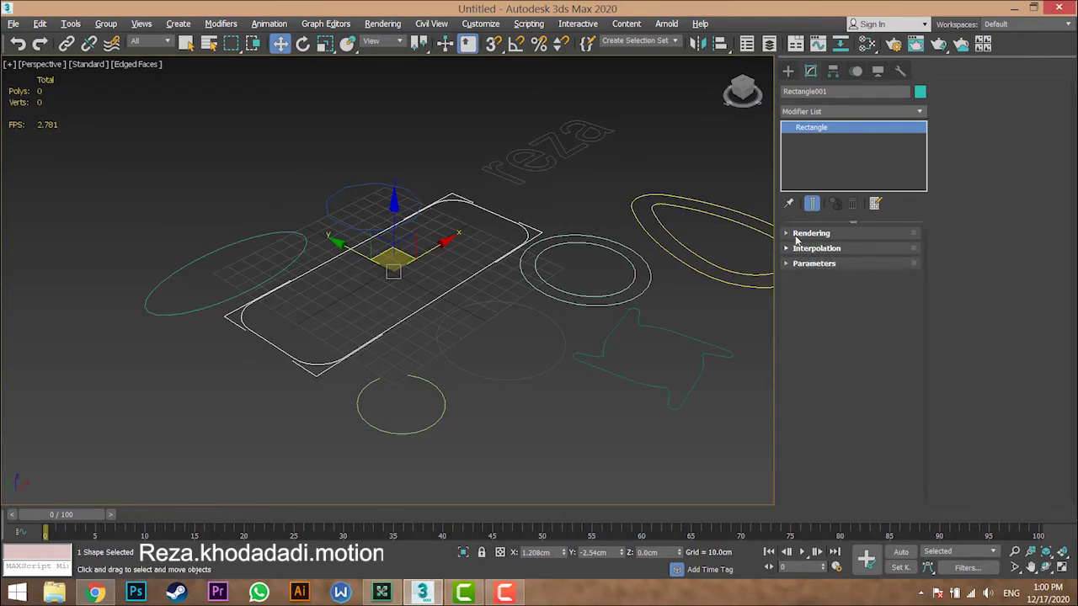
{"action": "left_click", "coordinate": [814, 265]}
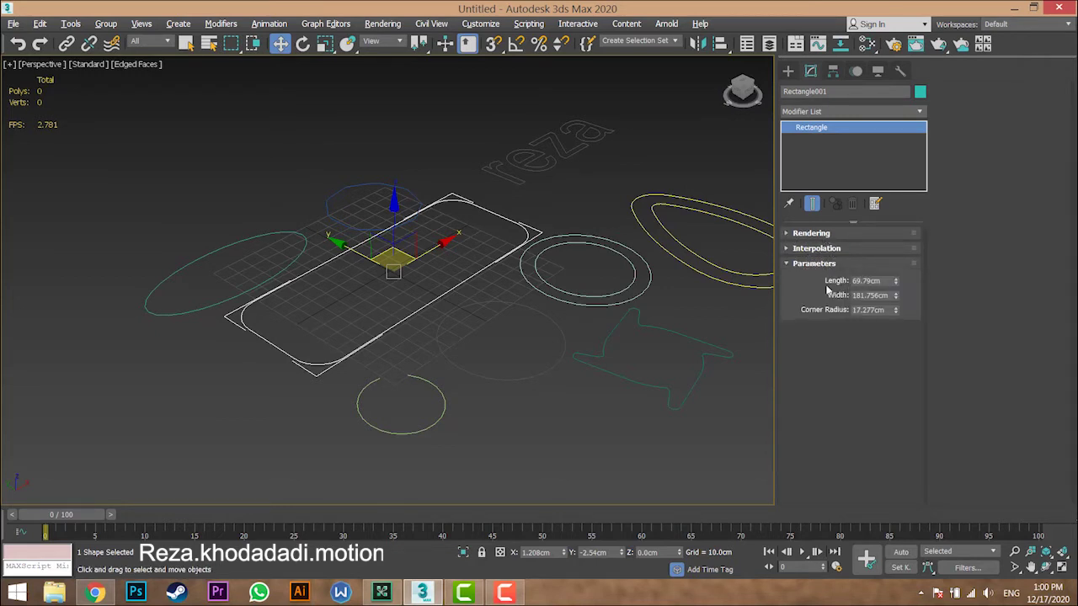
- Try the rounded rectangle's viewport thickness display, turn it off again, and inspect the plain spline from near and far
{"action": "left_click", "coordinate": [815, 235]}
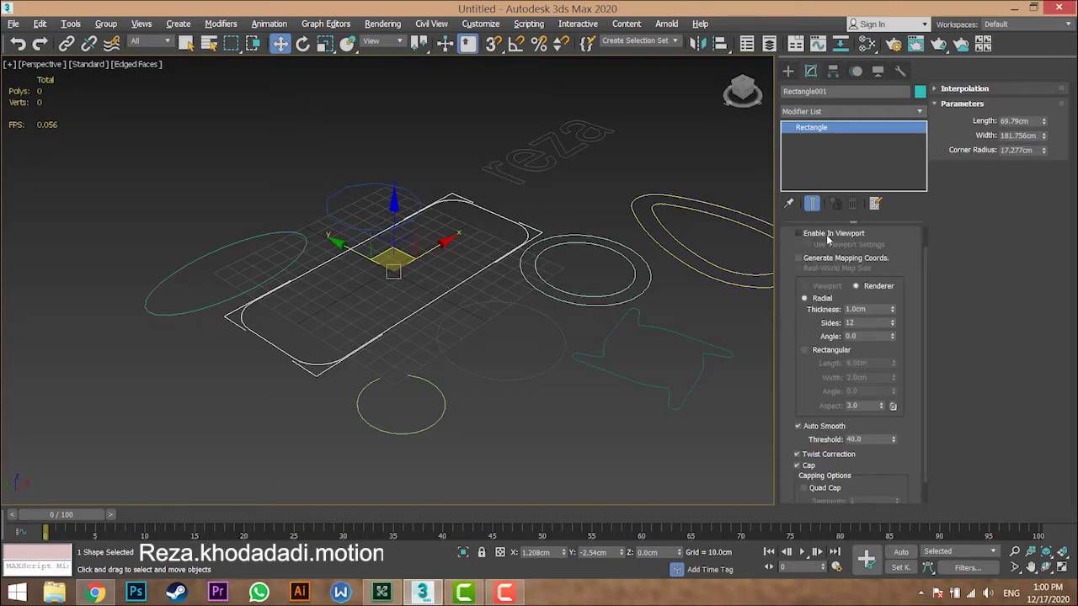
{"action": "left_click", "coordinate": [829, 239]}
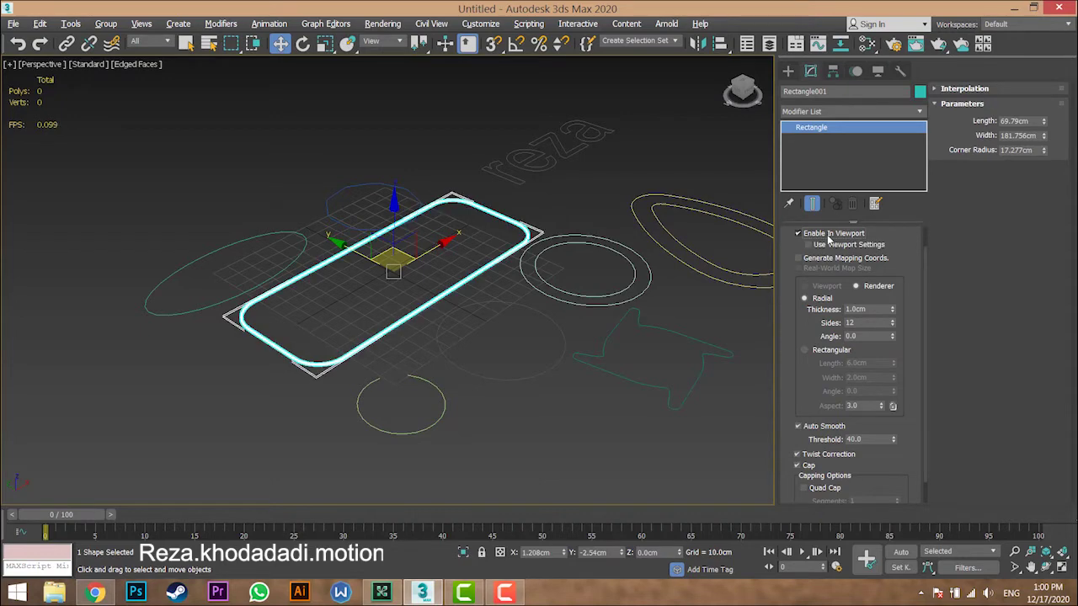
{"action": "left_click", "coordinate": [831, 237]}
{"action": "scroll", "coordinate": [472, 308], "scroll_direction": "up", "scroll_amount": 10}
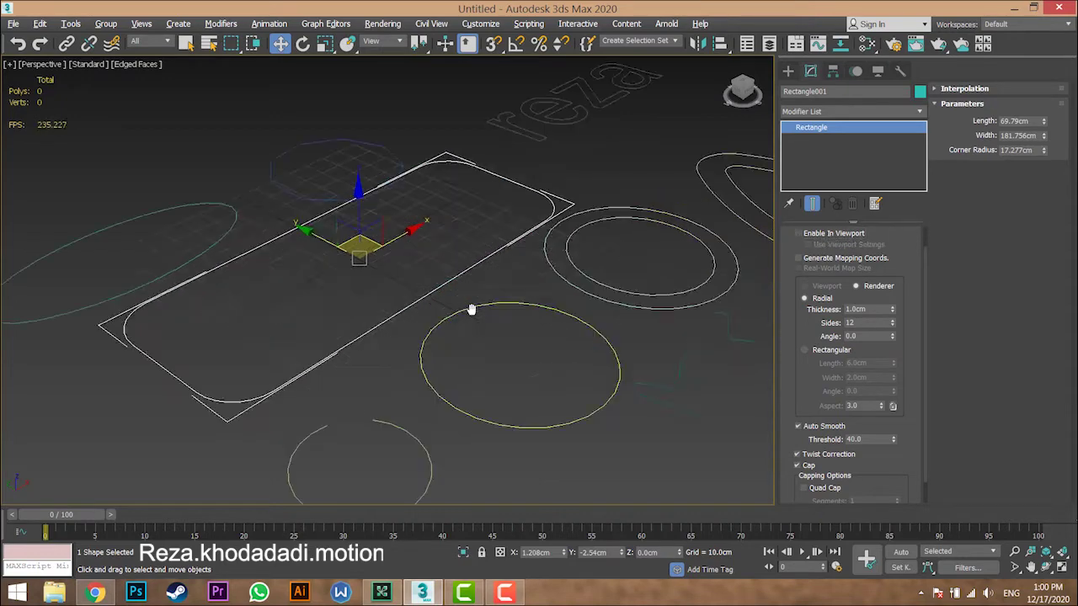
{"action": "middle_click_drag", "start_coordinate": [346, 272], "coordinate": [417, 266]}
{"action": "scroll", "coordinate": [423, 277], "scroll_direction": "down", "scroll_amount": 10}
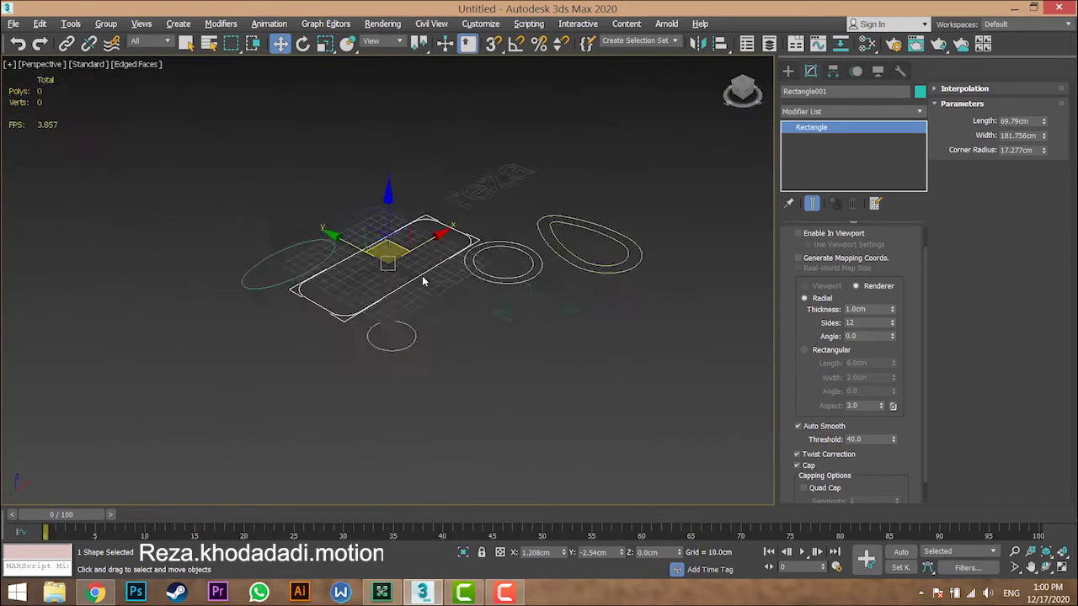
{"action": "scroll", "coordinate": [373, 260], "scroll_direction": "up", "scroll_amount": 10}
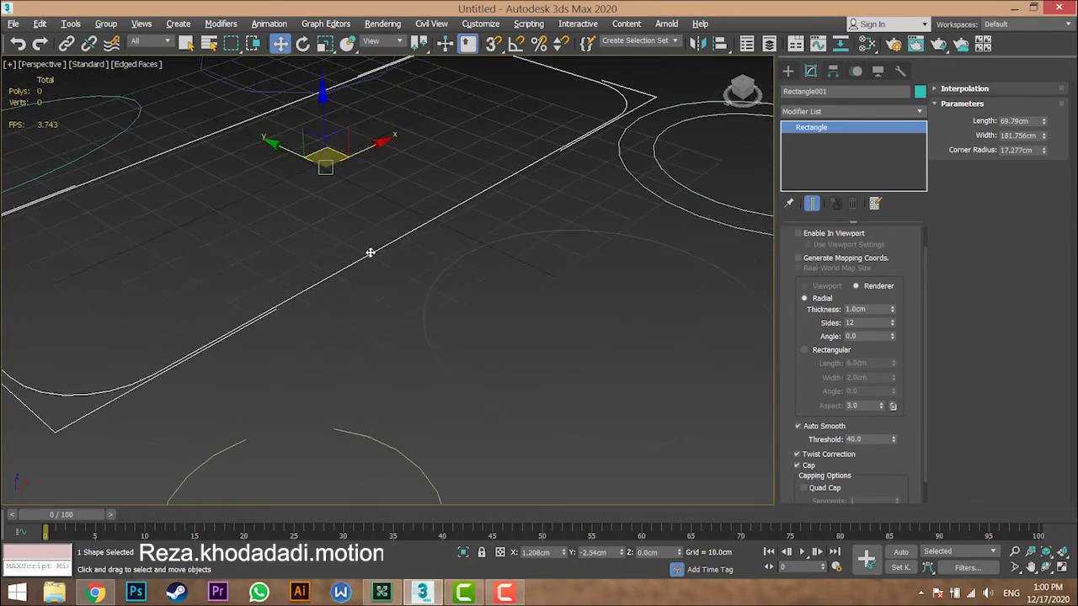
{"action": "scroll", "coordinate": [371, 253], "scroll_direction": "down", "scroll_amount": 8}
{"action": "scroll", "coordinate": [375, 262], "scroll_direction": "down", "scroll_amount": 8}
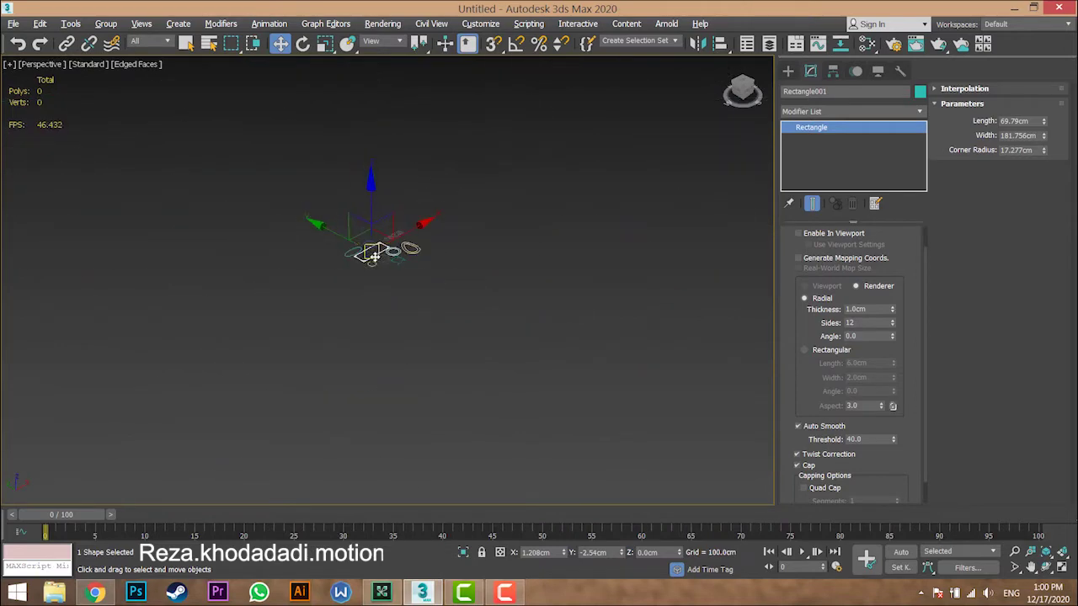
{"action": "scroll", "coordinate": [376, 256], "scroll_direction": "up", "scroll_amount": 9}
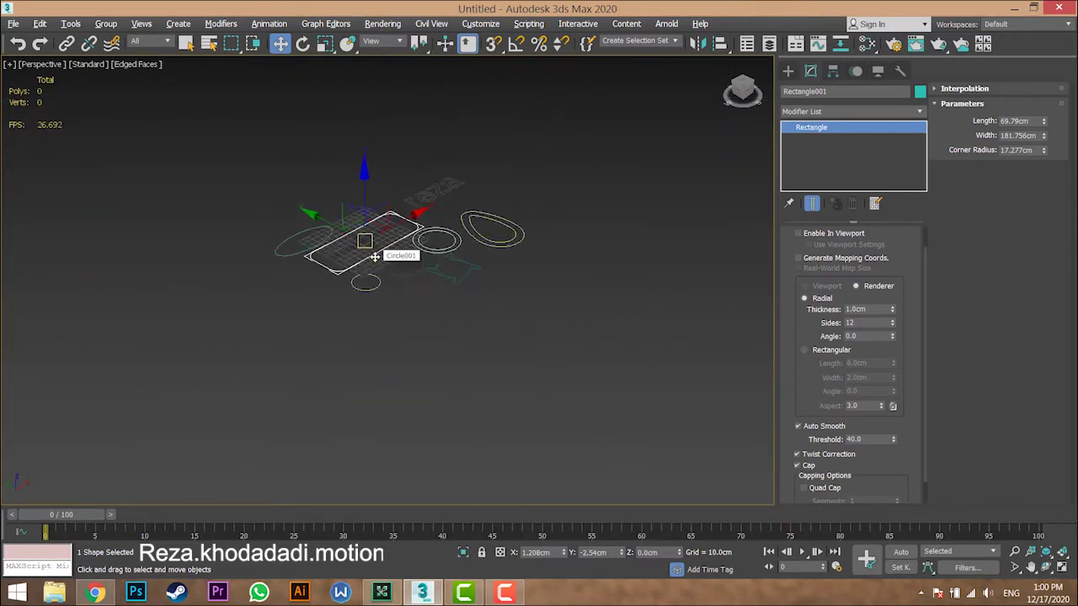
- Enable the rounded rectangle's thickness in the viewport and inspect the resulting tube at different distances
{"action": "left_click", "coordinate": [827, 233]}
{"action": "left_click", "coordinate": [365, 299]}
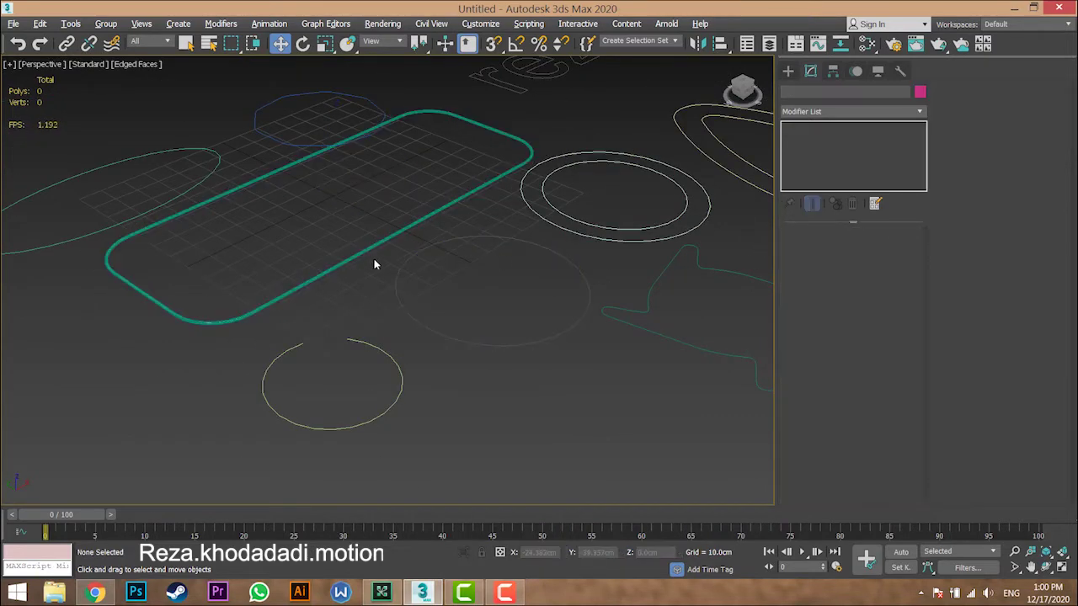
{"action": "scroll", "coordinate": [393, 289], "scroll_direction": "down", "scroll_amount": 10}
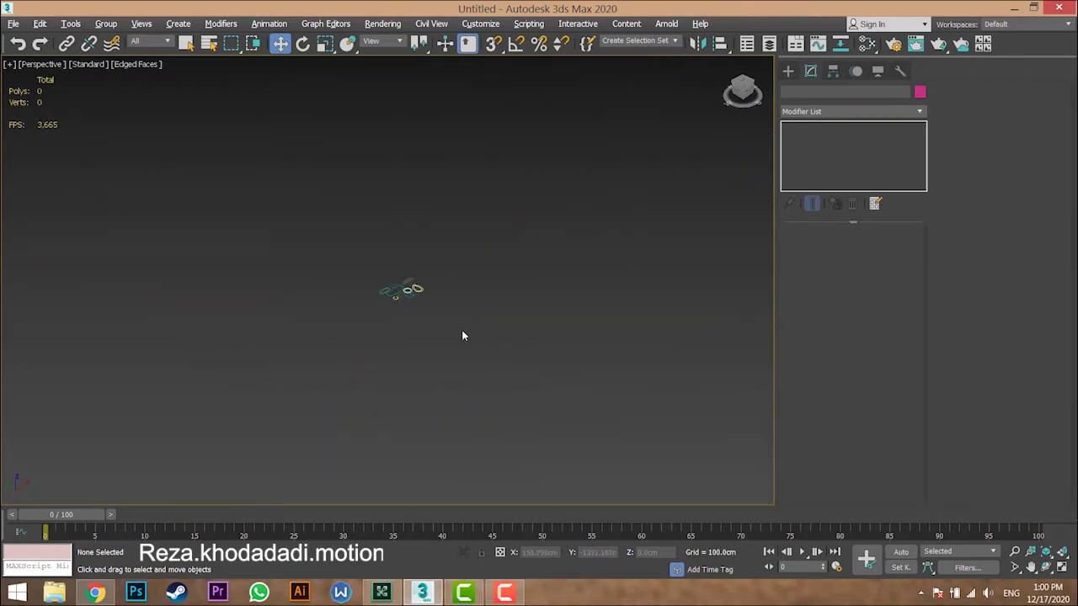
{"action": "scroll", "coordinate": [384, 294], "scroll_direction": "up", "scroll_amount": 10}
{"action": "left_click", "coordinate": [587, 248]}
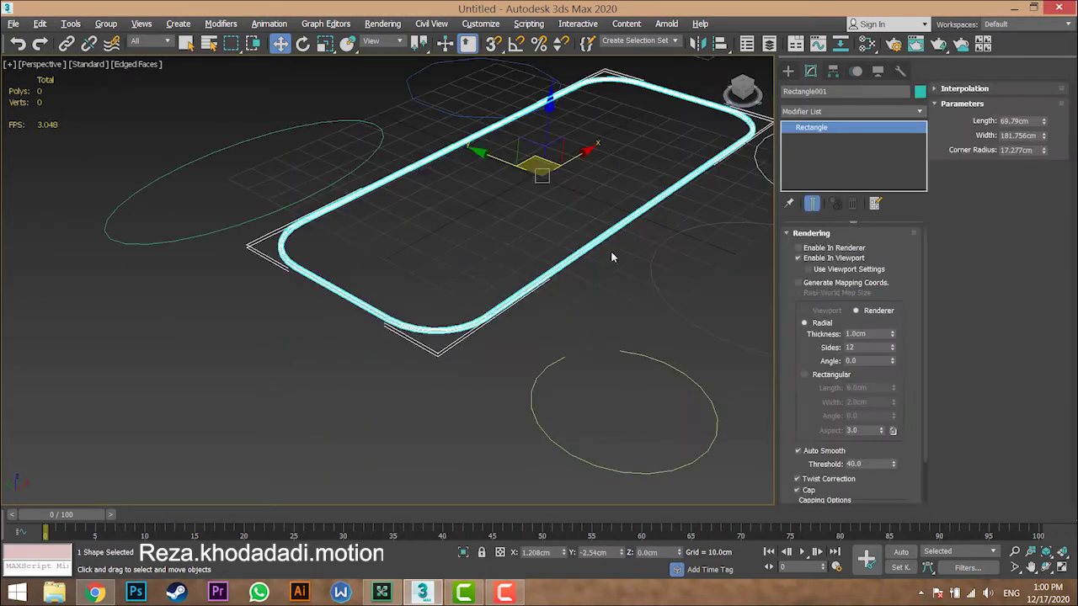
{"action": "middle_click_drag", "start_coordinate": [549, 292], "coordinate": [479, 320]}
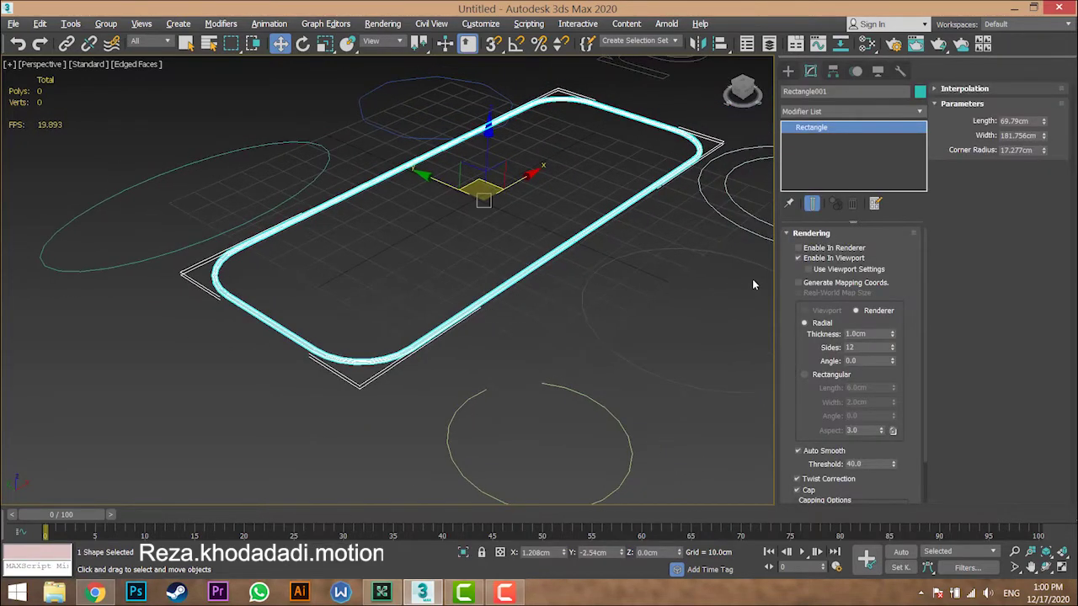
- Enable the rounded rectangle in the renderer while keeping it enabled in the viewport
{"action": "left_click", "coordinate": [797, 249]}
{"action": "left_click", "coordinate": [798, 258]}
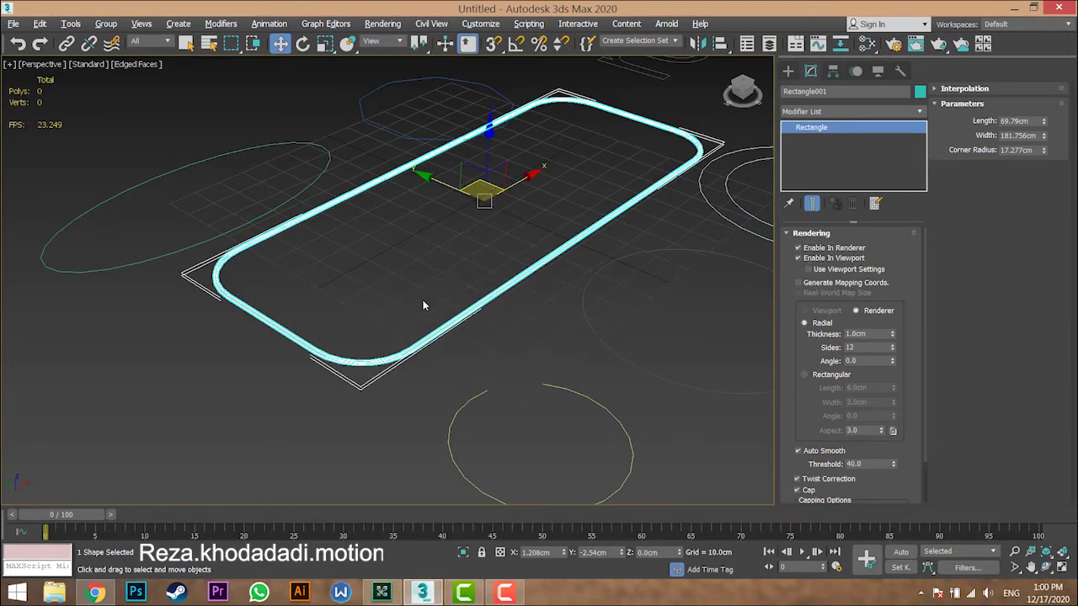
{"action": "scroll", "coordinate": [424, 303], "scroll_direction": "up", "scroll_amount": 6}
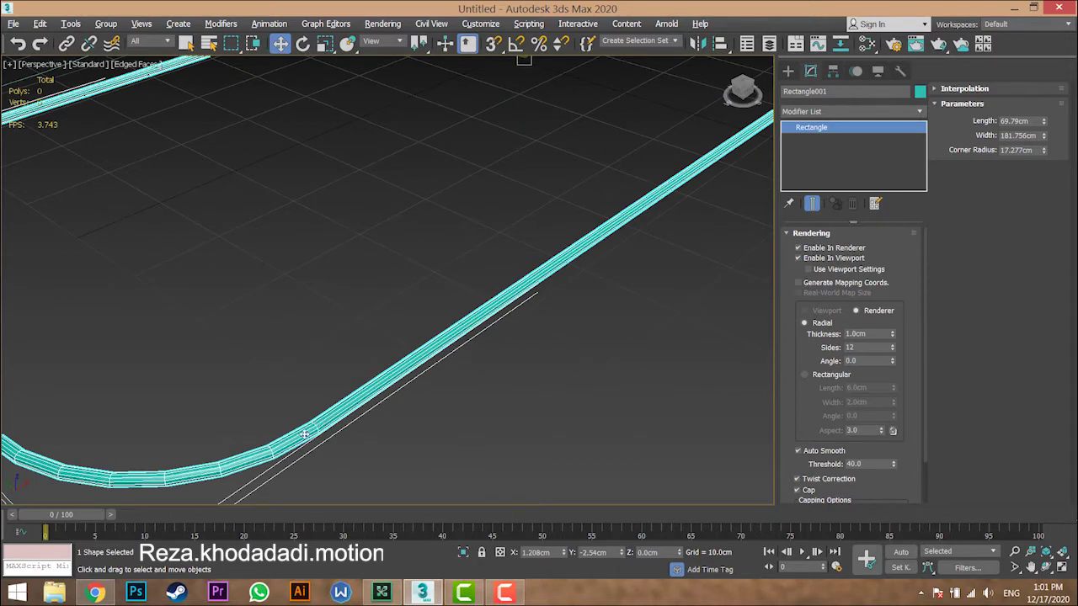
{"action": "scroll", "coordinate": [393, 368], "scroll_direction": "down", "scroll_amount": 6}
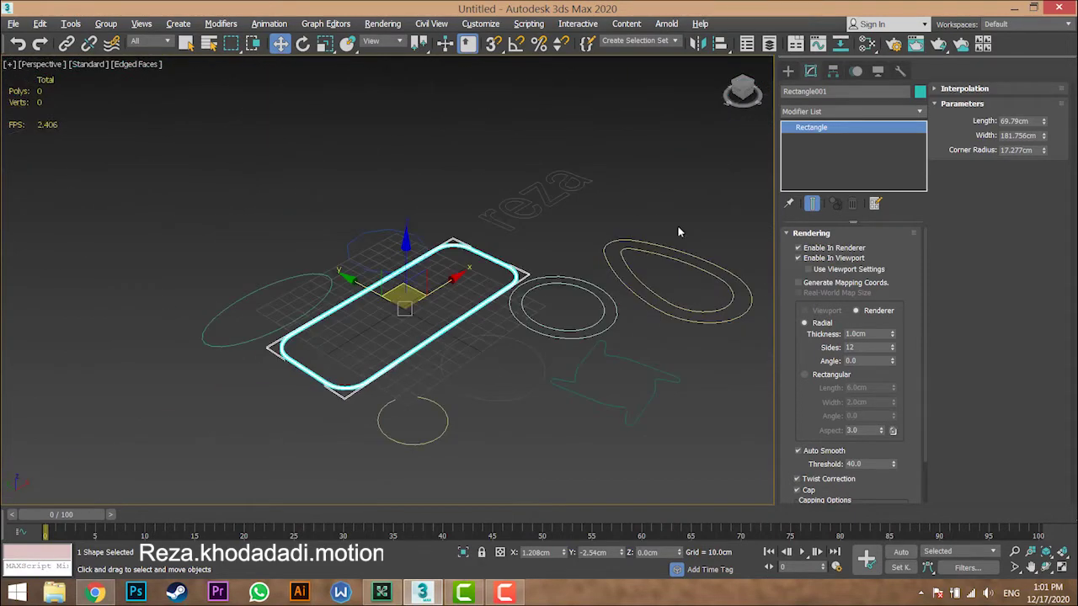
- Deselect the rectangle, render the perspective view, and close the rendered frame
{"action": "left_click", "coordinate": [458, 328]}
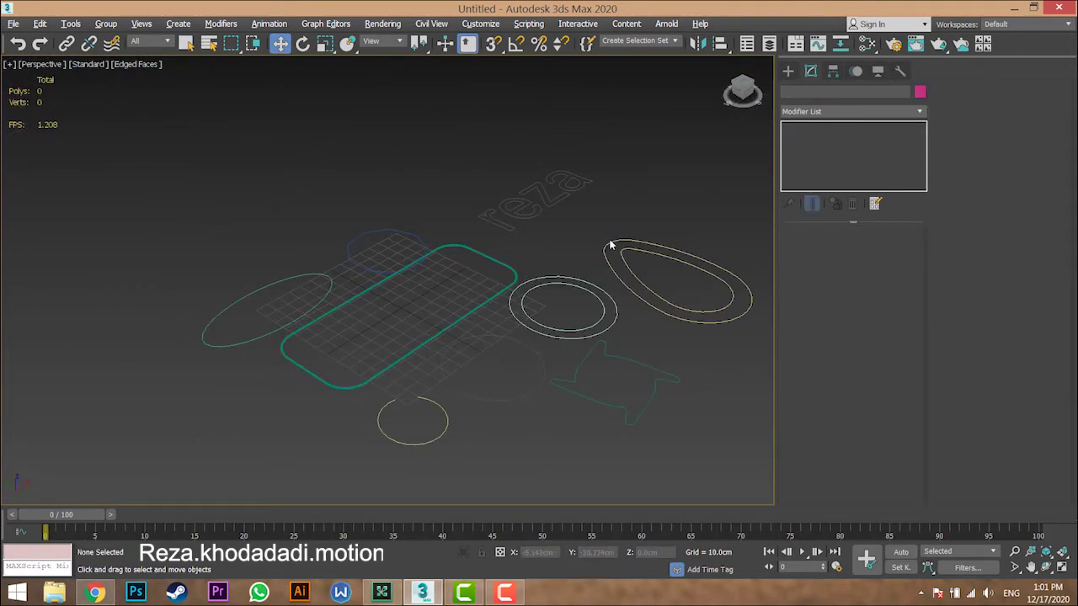
{"action": "left_click", "coordinate": [939, 43]}
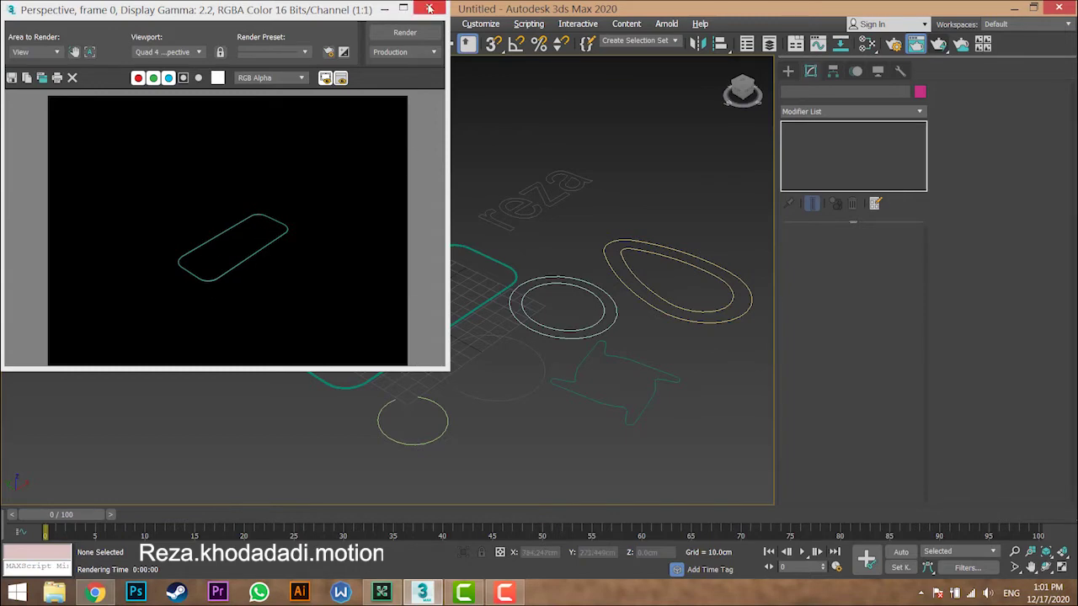
{"action": "left_click", "coordinate": [429, 9]}
- Select the rounded rectangle and set its radial rendering thickness to 4 cm
{"action": "left_click", "coordinate": [467, 317]}
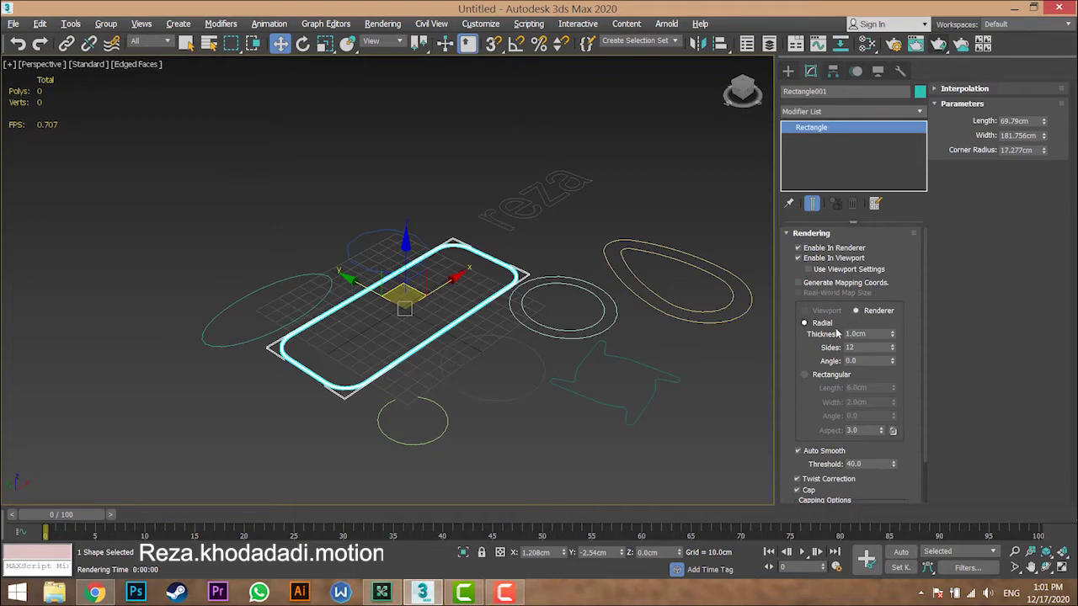
{"action": "scroll", "coordinate": [405, 345], "scroll_direction": "up", "scroll_amount": 8}
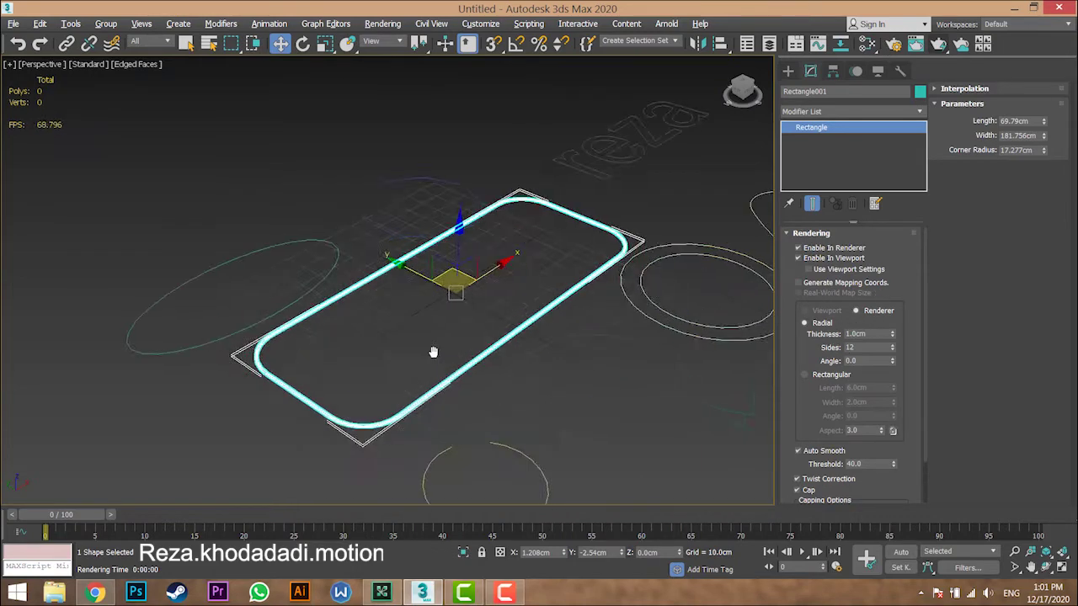
{"action": "middle_click_drag", "start_coordinate": [472, 372], "coordinate": [497, 314]}
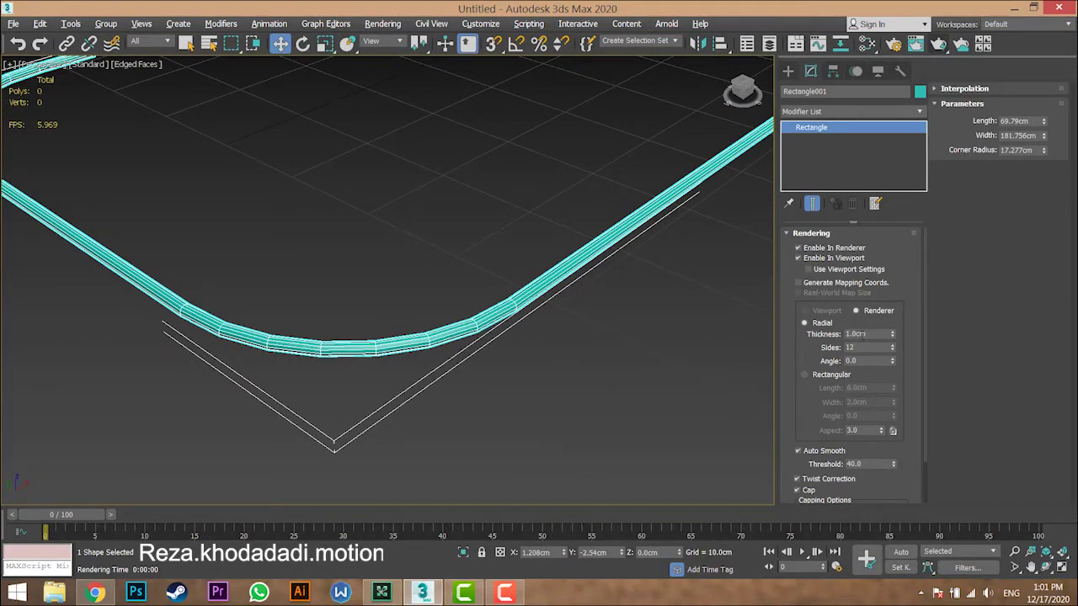
{"action": "double_click", "coordinate": [857, 334]}
{"action": "type", "text": "4"}
{"action": "key", "text": "Return"}
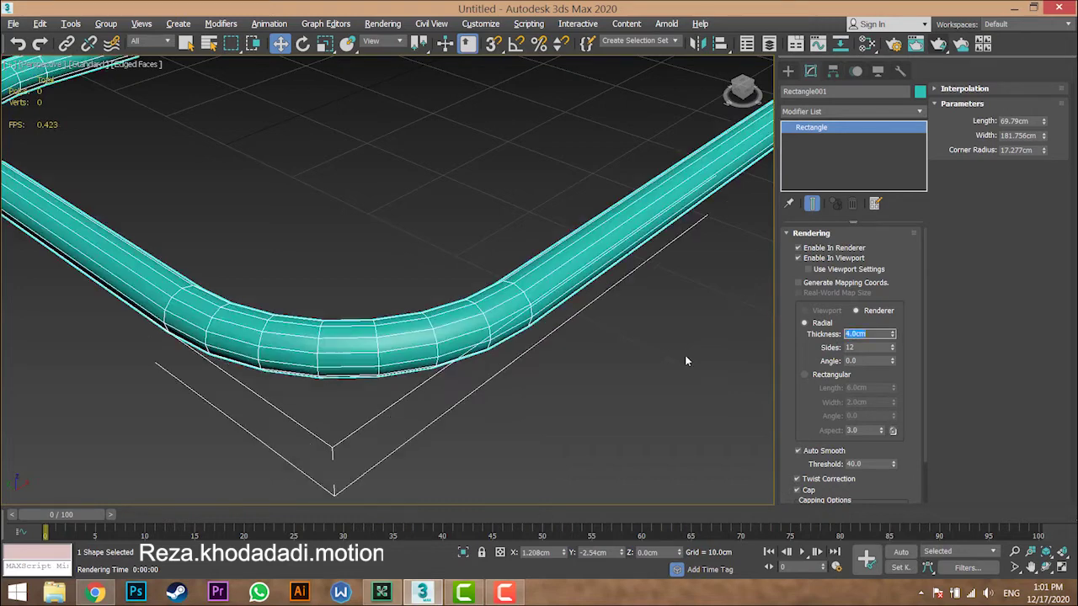
- Try a different radial thickness on the rounded rectangle, cancel the change, and inspect the tube's corner
{"action": "left_click_drag", "start_coordinate": [892, 334], "coordinate": [884, 278]}
{"action": "right_click", "coordinate": [885, 278]}
{"action": "scroll", "coordinate": [478, 302], "scroll_direction": "down", "scroll_amount": 6}
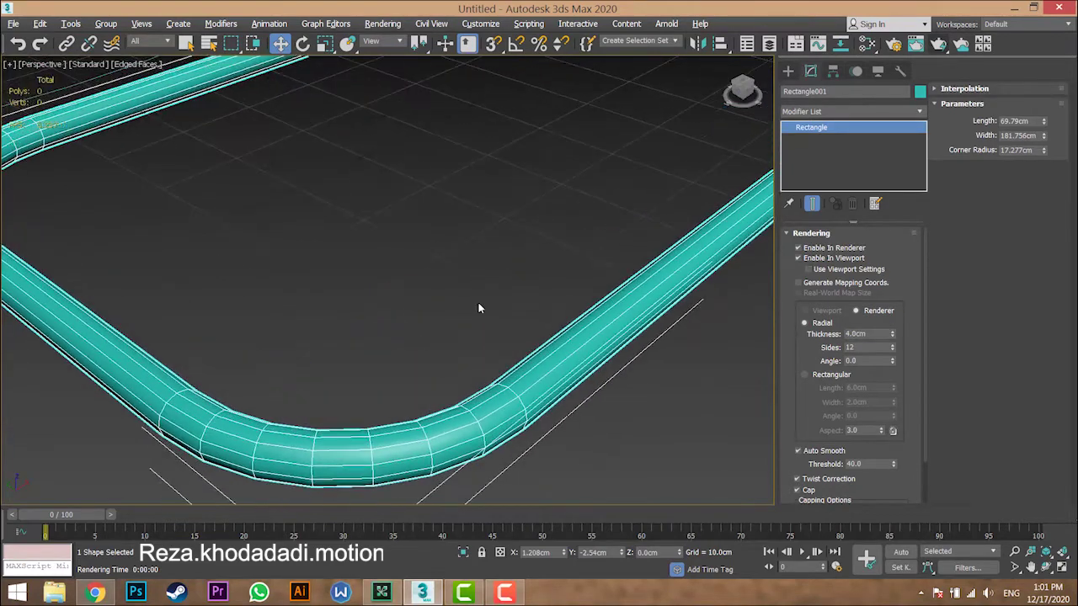
{"action": "scroll", "coordinate": [478, 303], "scroll_direction": "up", "scroll_amount": 4}
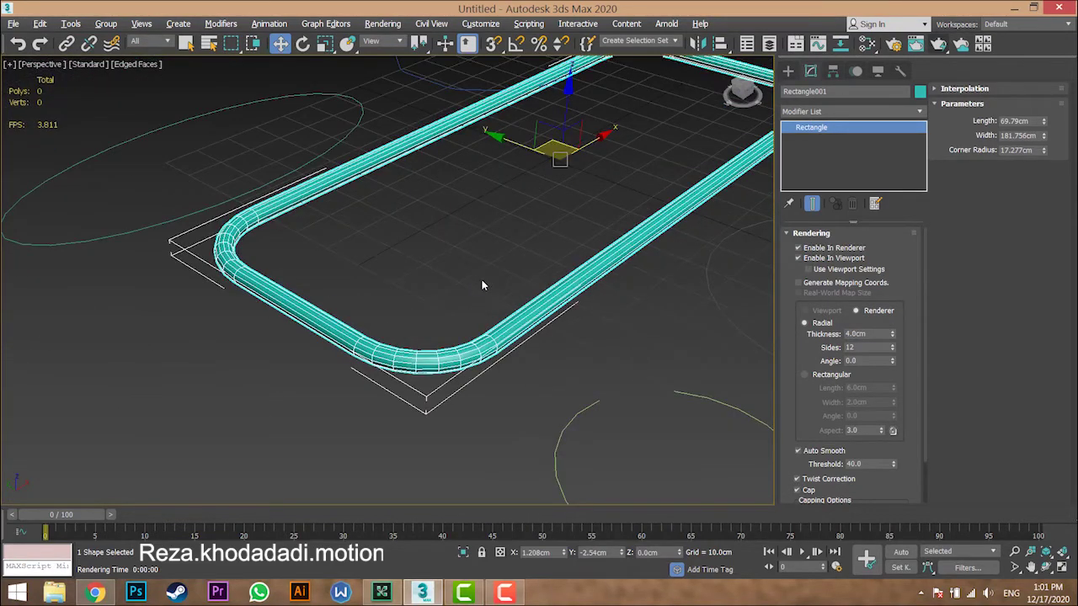
{"action": "scroll", "coordinate": [461, 337], "scroll_direction": "up", "scroll_amount": 2}
{"action": "scroll", "coordinate": [461, 352], "scroll_direction": "up", "scroll_amount": 3}
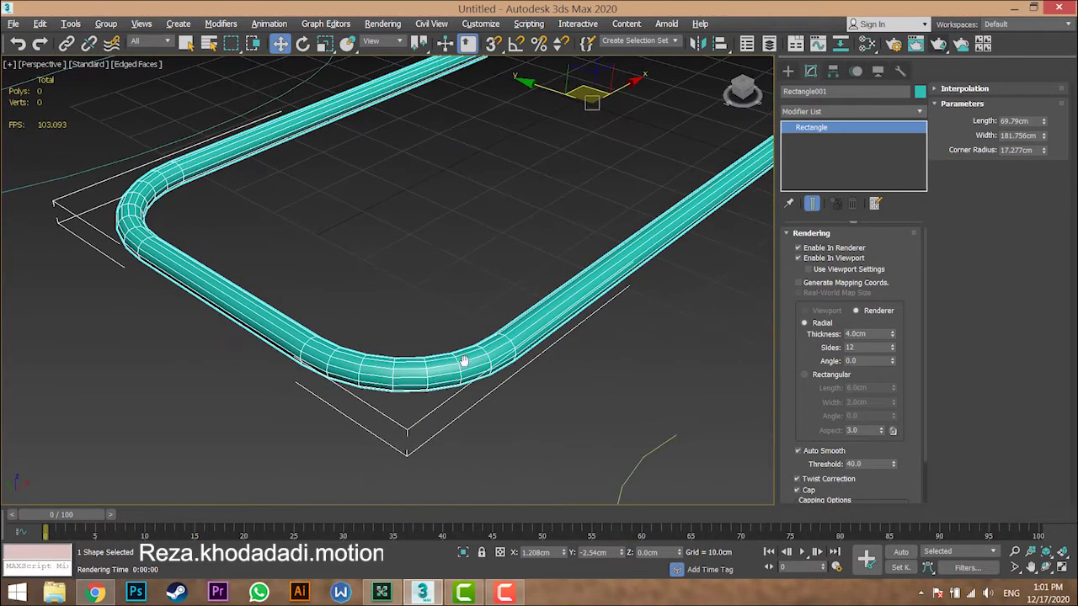
{"action": "scroll", "coordinate": [422, 379], "scroll_direction": "up", "scroll_amount": 2}
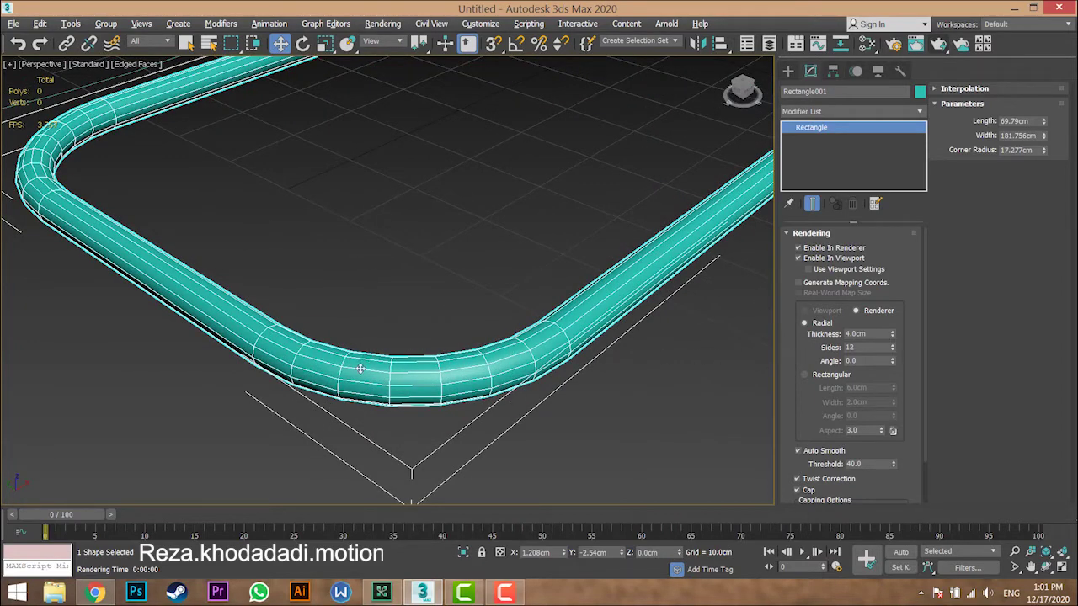
{"action": "middle_click_drag", "start_coordinate": [385, 335], "coordinate": [409, 353]}
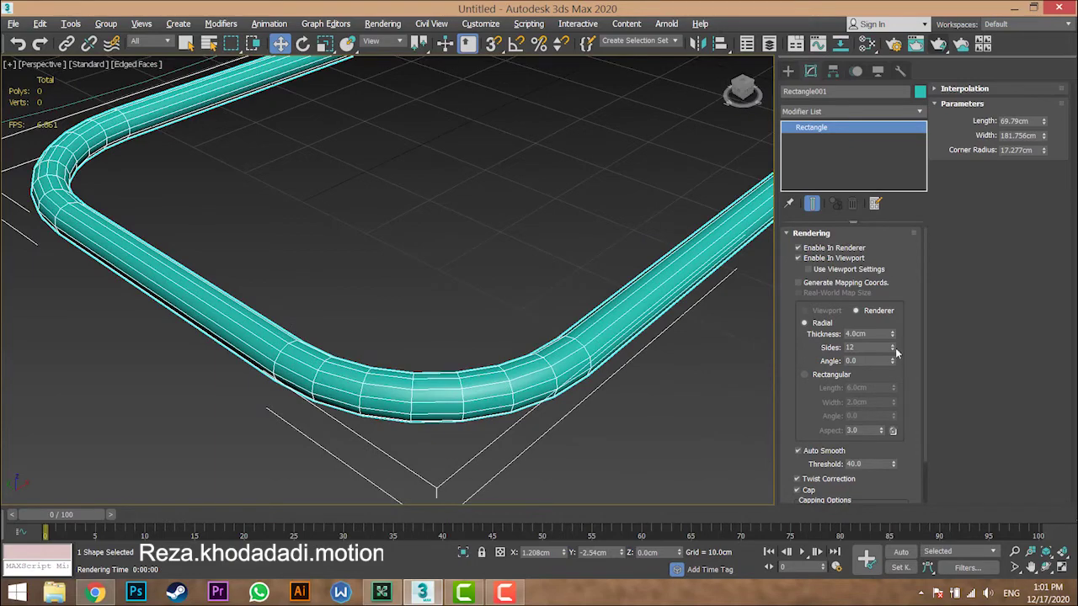
- Reduce the rounded rectangle's radial cross-section to 5 sides while viewing its corner from another angle
{"action": "mouse_move", "coordinate": [893, 348]}
{"action": "left_mouse_down"}
{"action": "mouse_move", "coordinate": [885, 310]}
{"action": "mouse_move", "coordinate": [892, 354]}
{"action": "left_mouse_up"}
{"action": "middle_click_drag", "start_coordinate": [626, 363], "coordinate": [767, 358], "text": "alt"}
{"action": "left_click", "coordinate": [893, 345]}
{"action": "left_click", "coordinate": [893, 346]}
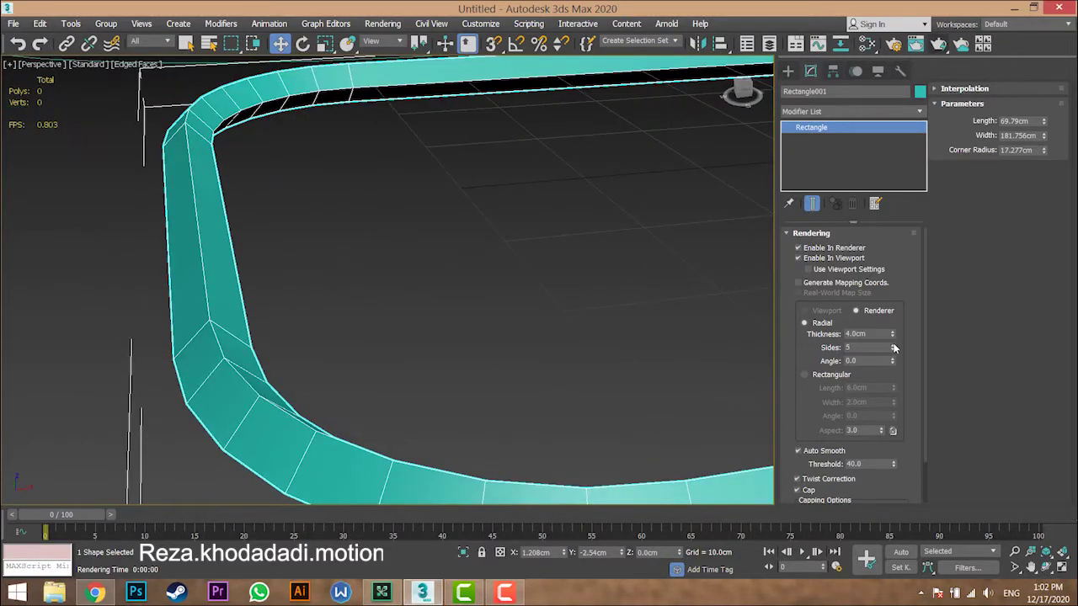
- Increase the radial cross-section's sides one at a time up to 19
{"action": "left_click", "coordinate": [892, 345]}
{"action": "left_click", "coordinate": [892, 346]}
{"action": "left_click", "coordinate": [893, 345]}
{"action": "left_click", "coordinate": [893, 345]}
{"action": "left_click", "coordinate": [892, 345]}
{"action": "left_click", "coordinate": [893, 344]}
{"action": "left_click", "coordinate": [893, 344]}
{"action": "left_click", "coordinate": [893, 345]}
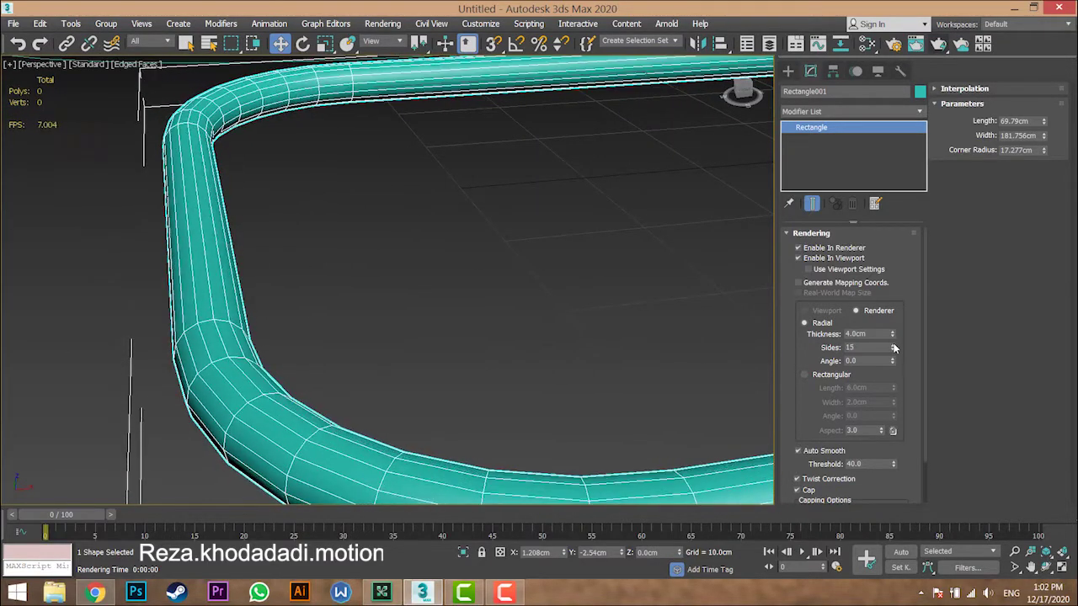
{"action": "left_click", "coordinate": [893, 344]}
{"action": "left_click", "coordinate": [893, 344]}
{"action": "left_click", "coordinate": [893, 344]}
{"action": "left_click", "coordinate": [893, 345]}
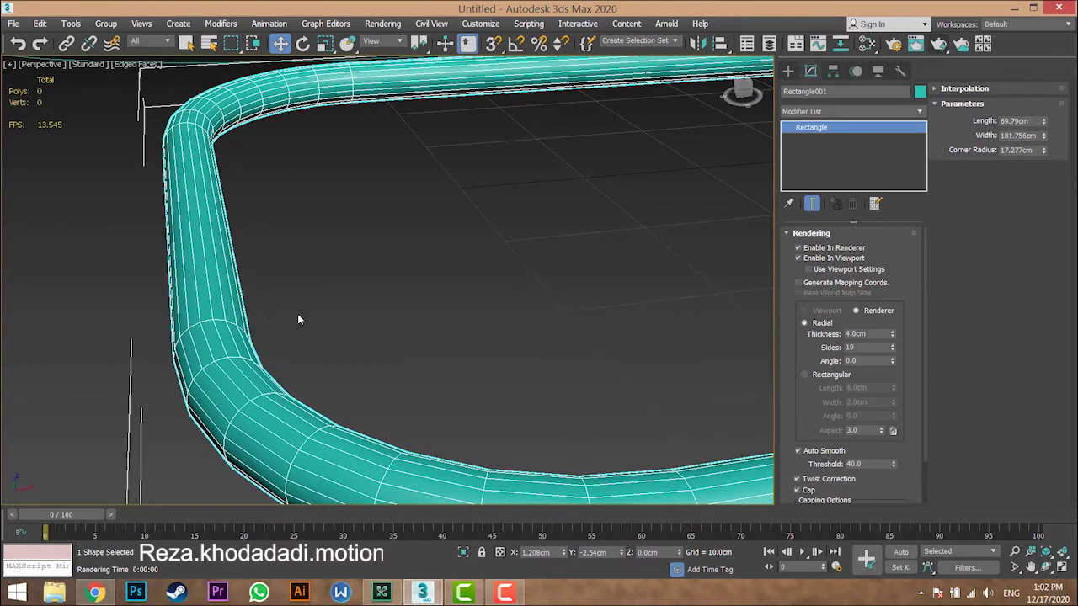
- Try rotating the 19-sided tube's radial angle and cancel the change
{"action": "scroll", "coordinate": [298, 320], "scroll_direction": "down", "scroll_amount": 10}
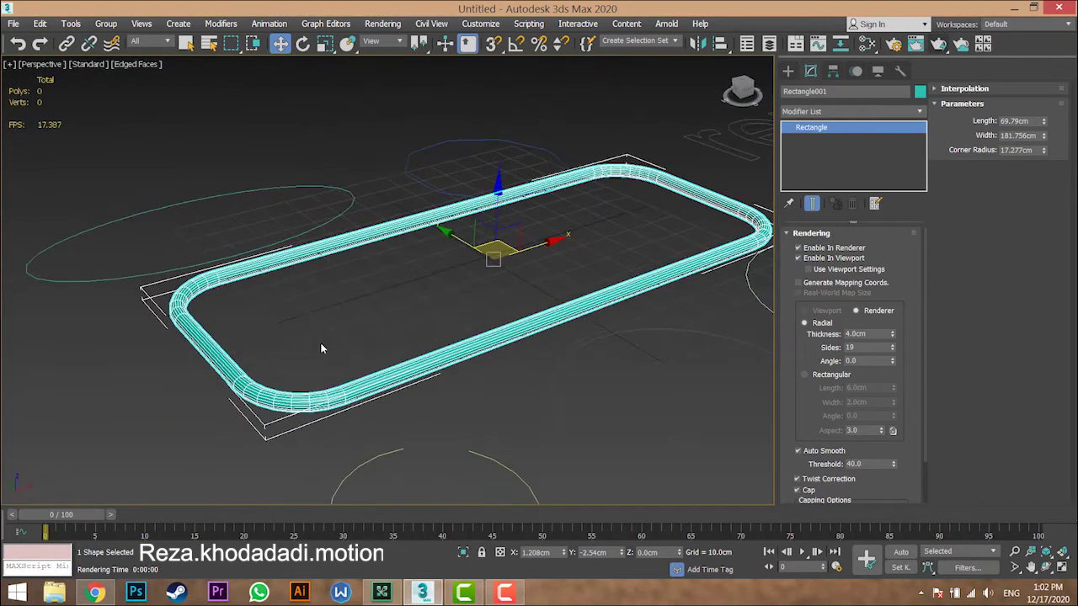
{"action": "scroll", "coordinate": [321, 348], "scroll_direction": "up", "scroll_amount": 5}
{"action": "left_click_drag", "start_coordinate": [893, 364], "coordinate": [883, 553]}
{"action": "right_click", "coordinate": [883, 553]}
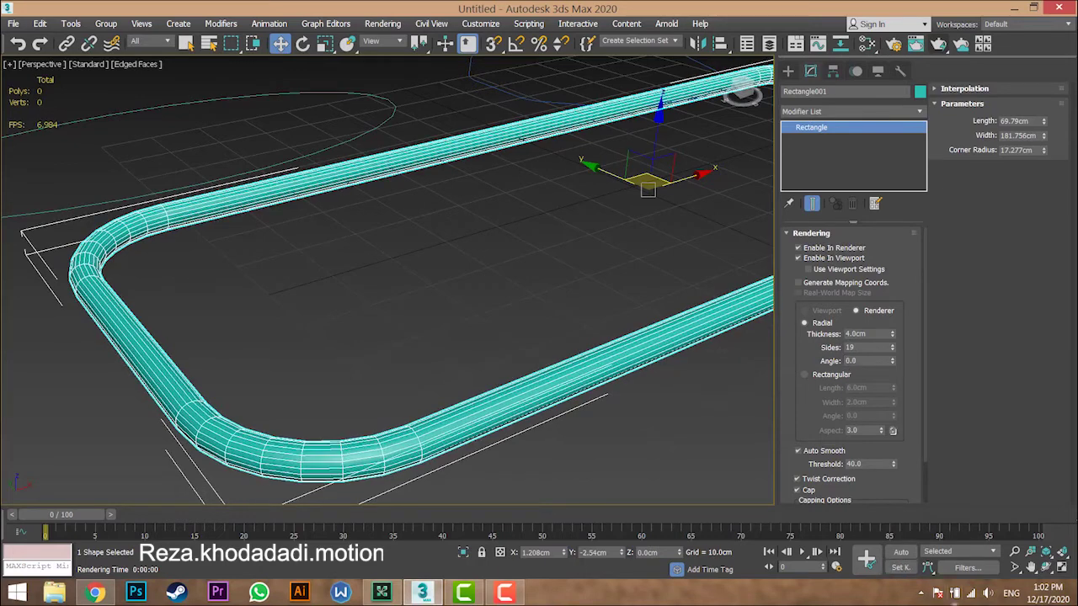
- Reduce the radial cross-section to 4 sides, set its angle to 45, and inspect the square profile at the corner
{"action": "left_click_drag", "start_coordinate": [894, 349], "coordinate": [664, 301]}
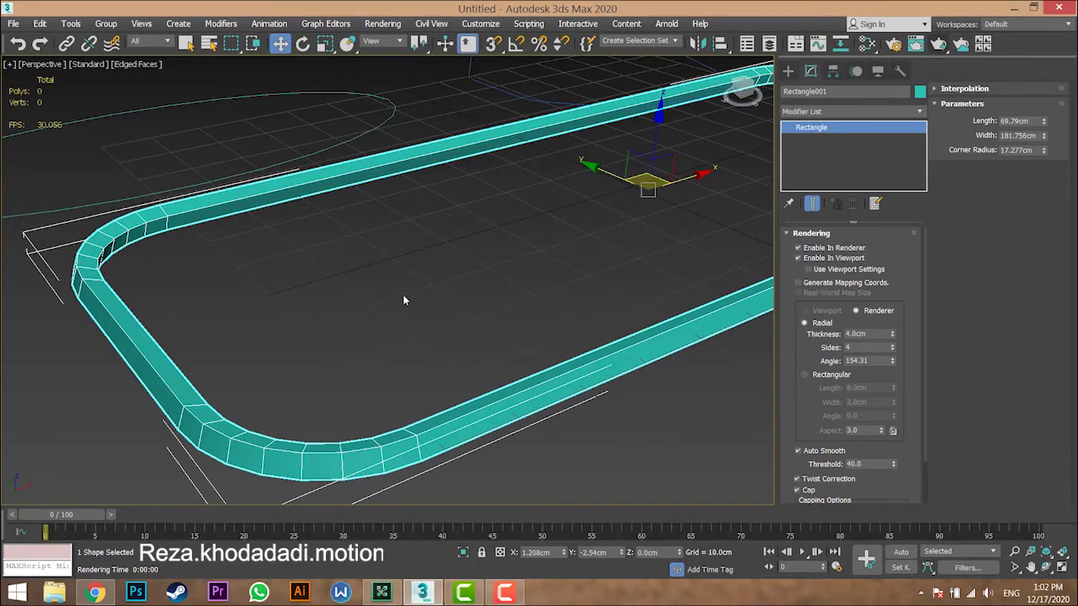
{"action": "middle_click_drag", "start_coordinate": [402, 301], "coordinate": [386, 314]}
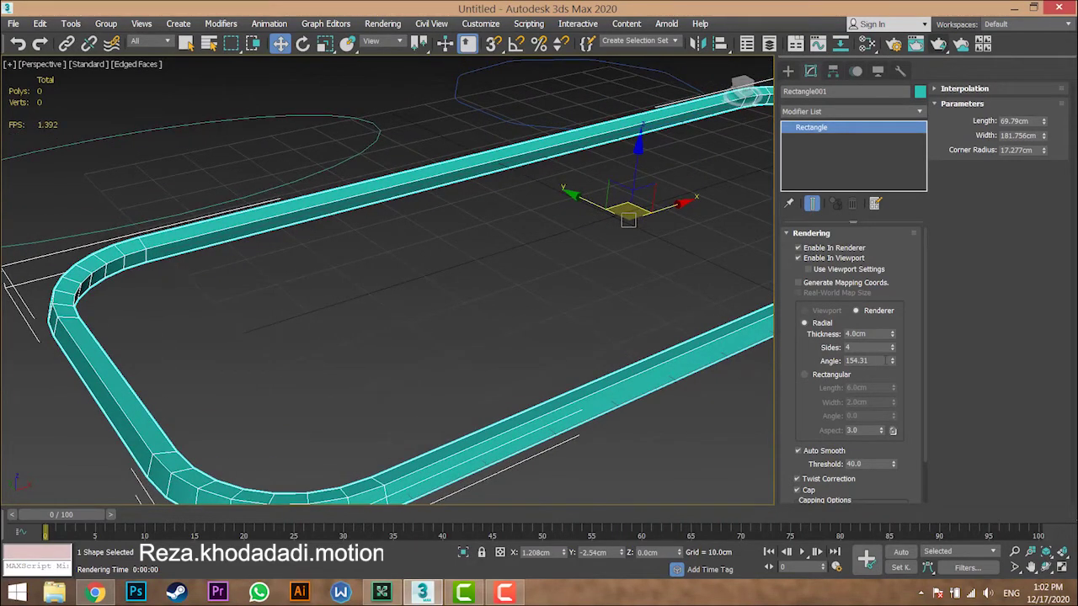
{"action": "left_click_drag", "start_coordinate": [885, 360], "coordinate": [759, 378]}
{"action": "type", "text": "45"}
{"action": "key", "text": "Return"}
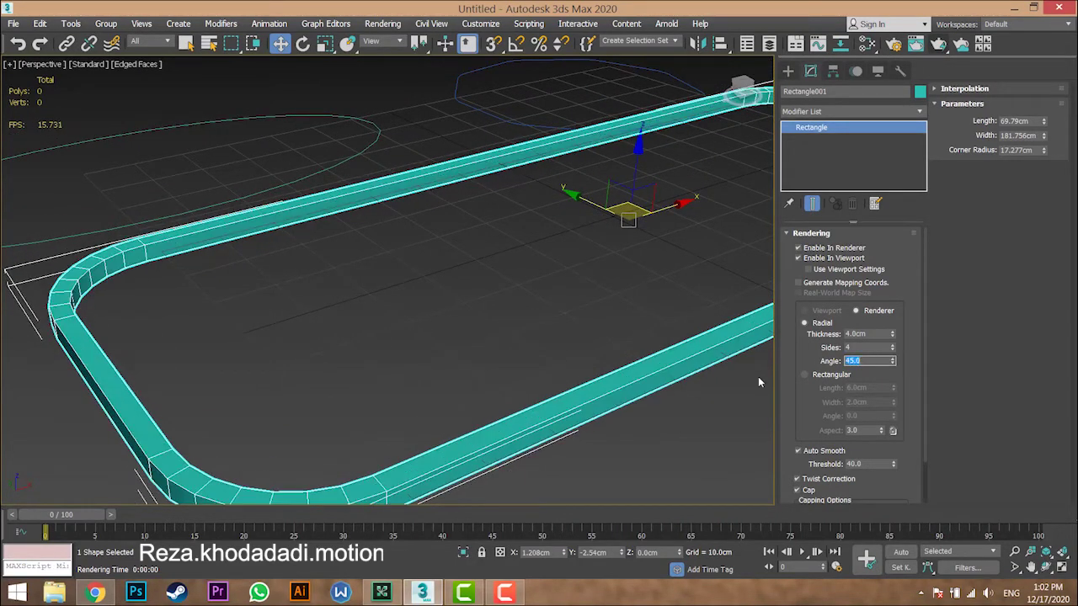
{"action": "middle_click_drag", "start_coordinate": [70, 396], "coordinate": [50, 349], "text": "alt"}
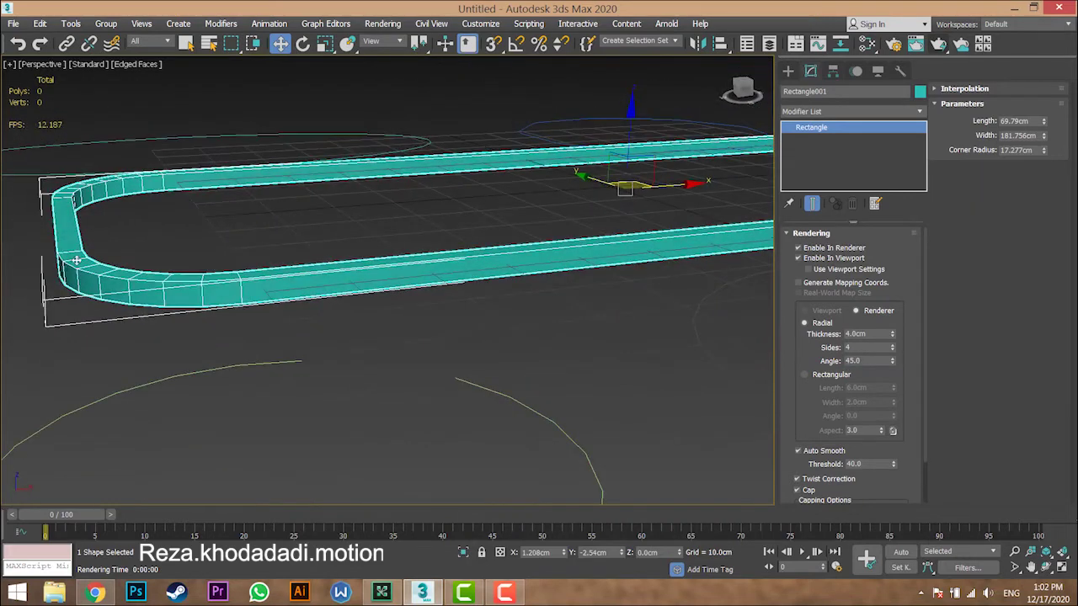
{"action": "scroll", "coordinate": [75, 256], "scroll_direction": "up", "scroll_amount": 3}
{"action": "middle_click_drag", "start_coordinate": [75, 251], "coordinate": [129, 255]}
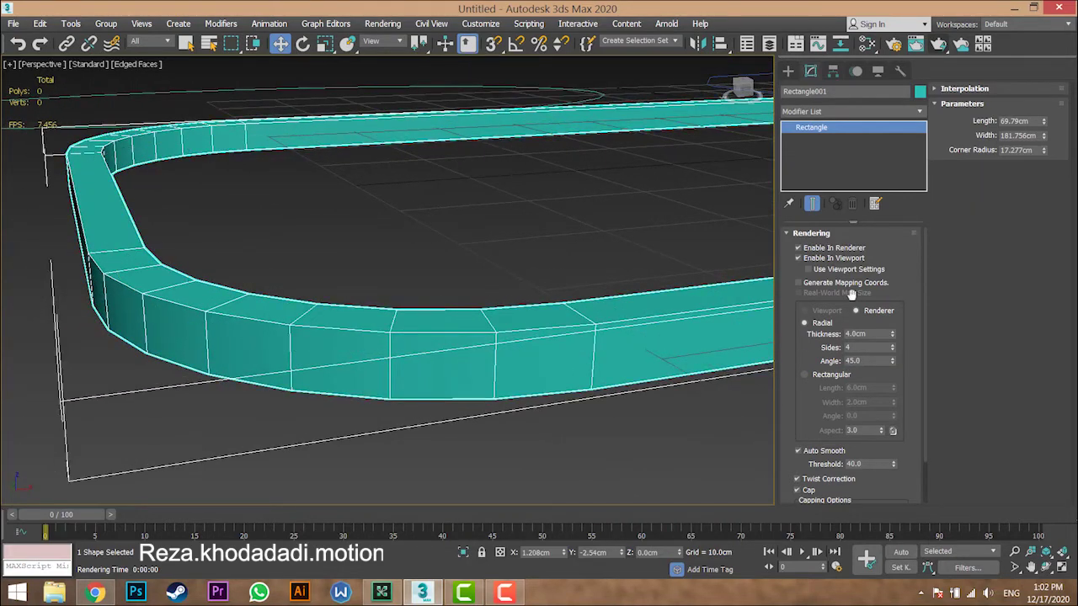
- Compare the four-sided profile at an angle of 0, then return the radial angle to 45
{"action": "double_click", "coordinate": [872, 360]}
{"action": "type", "text": "0"}
{"action": "key", "text": "Return"}
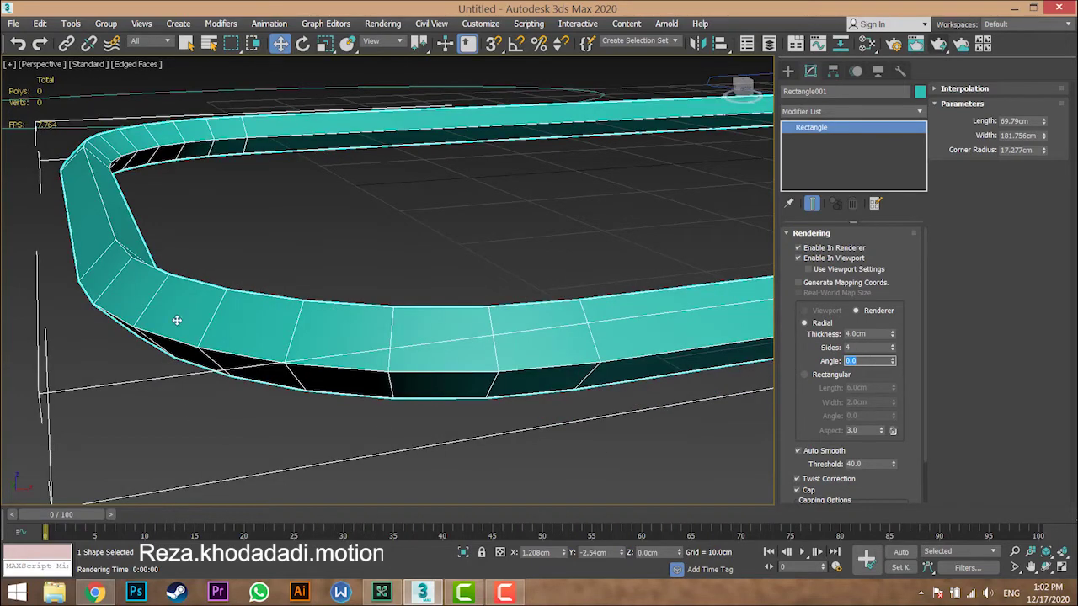
{"action": "middle_click_drag", "start_coordinate": [176, 320], "coordinate": [207, 354], "text": "alt"}
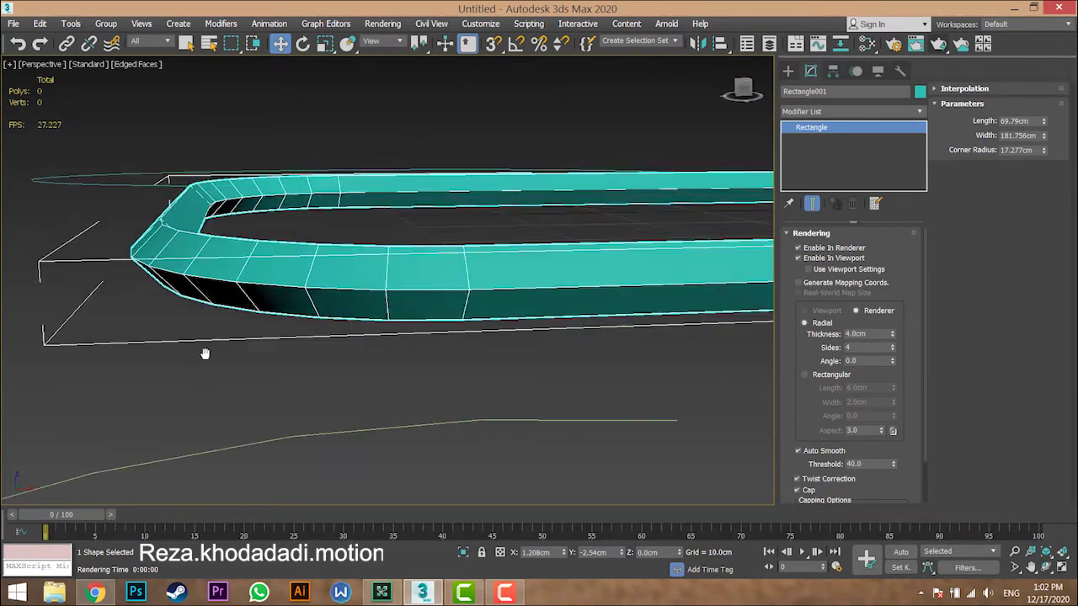
{"action": "double_click", "coordinate": [845, 360]}
{"action": "type", "text": "45"}
{"action": "key", "text": "Return"}
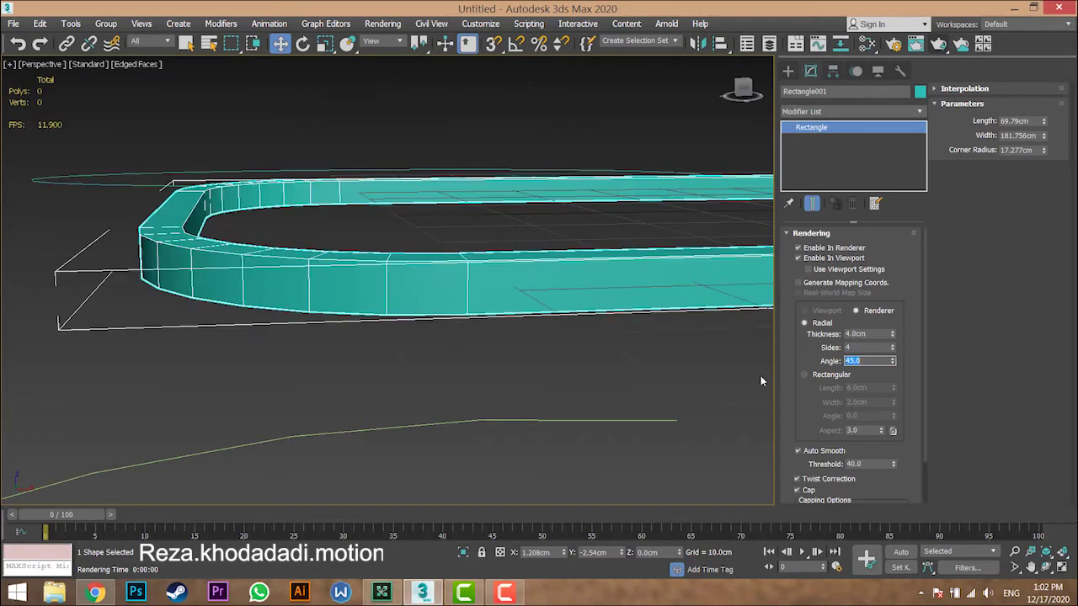
{"action": "middle_click_drag", "start_coordinate": [542, 183], "coordinate": [389, 285], "text": "alt"}
{"action": "scroll", "coordinate": [388, 286], "scroll_direction": "down", "scroll_amount": 5}
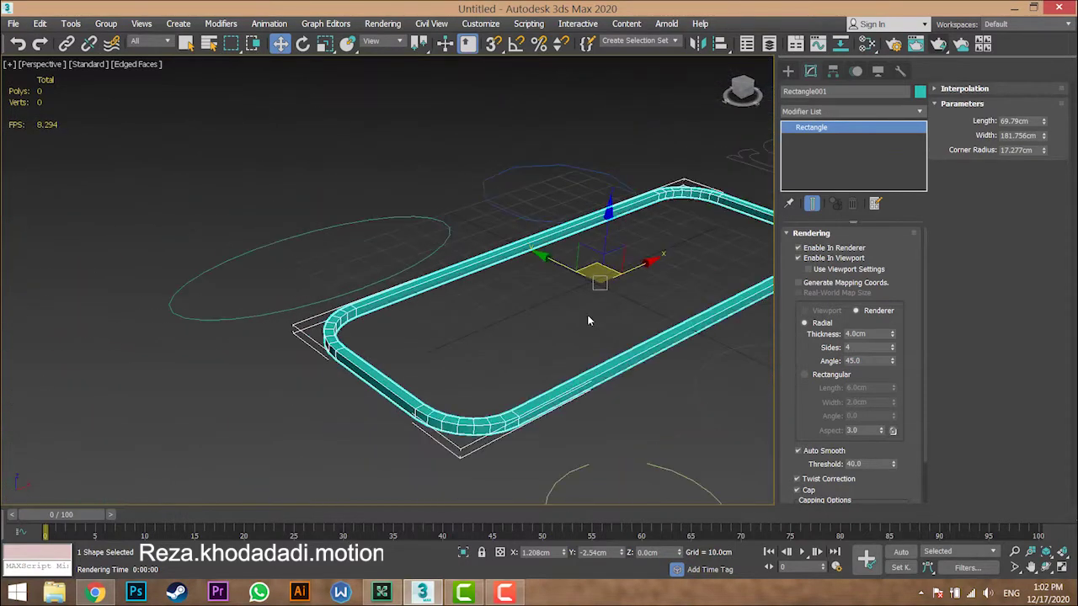
- Inspect the square-profiled frame from near and far, then raise its radial sides to 58
{"action": "middle_click_drag", "start_coordinate": [589, 321], "coordinate": [550, 295]}
{"action": "scroll", "coordinate": [551, 357], "scroll_direction": "up", "scroll_amount": 3}
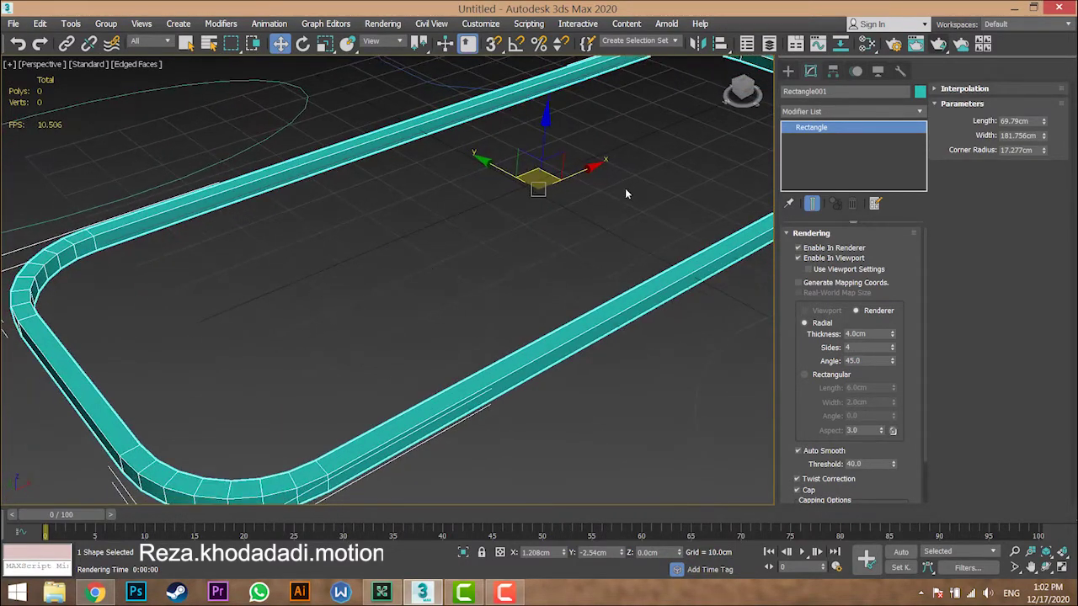
{"action": "middle_click_drag", "start_coordinate": [439, 250], "coordinate": [404, 304]}
{"action": "scroll", "coordinate": [482, 286], "scroll_direction": "down", "scroll_amount": 4}
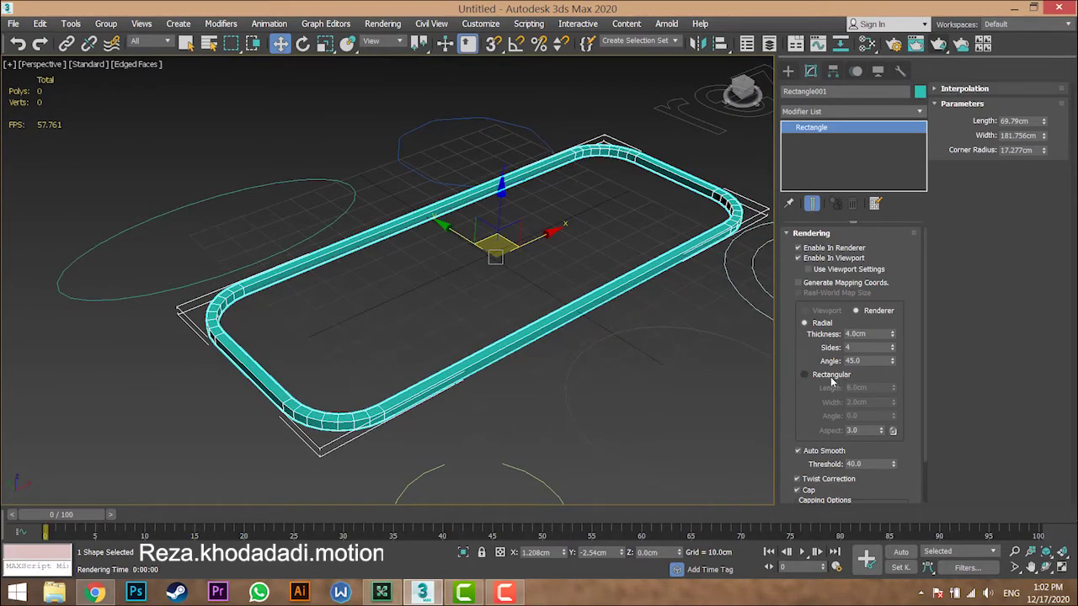
{"action": "scroll", "coordinate": [258, 407], "scroll_direction": "up", "scroll_amount": 5}
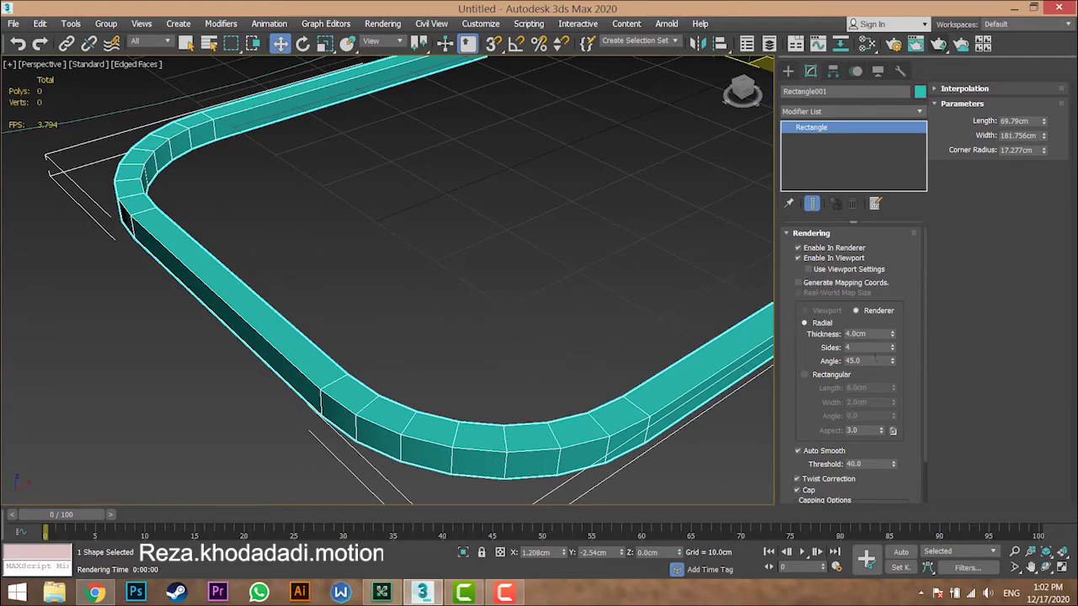
{"action": "left_click_drag", "start_coordinate": [894, 347], "coordinate": [891, 315]}
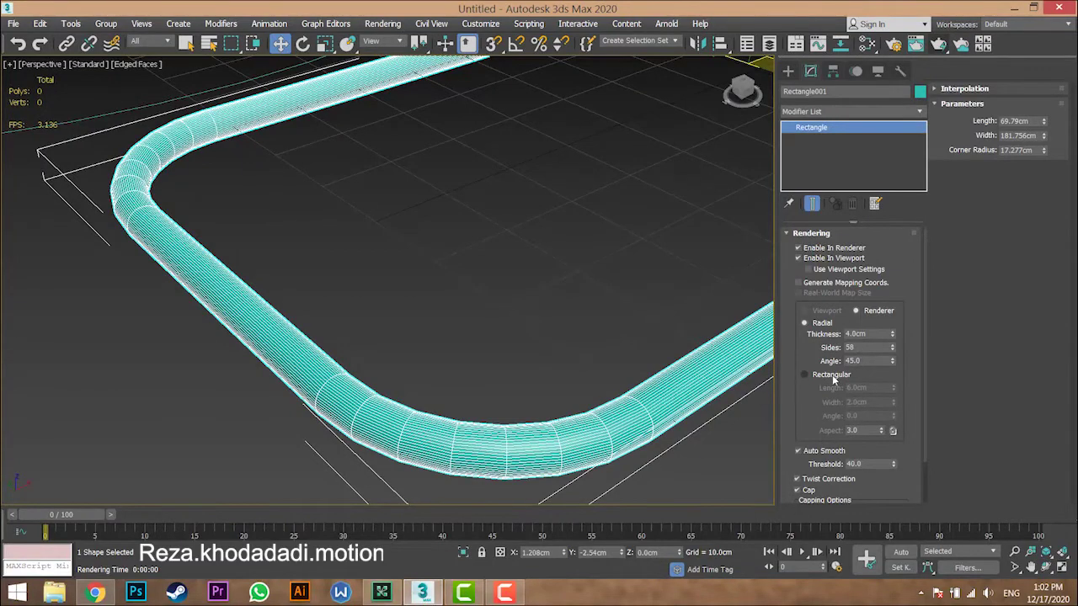
- Switch the cross-section to Rectangular with length 9.48 cm and width 4.12 cm, and try rotating its angle before cancelling that rotation
{"action": "left_click", "coordinate": [804, 375]}
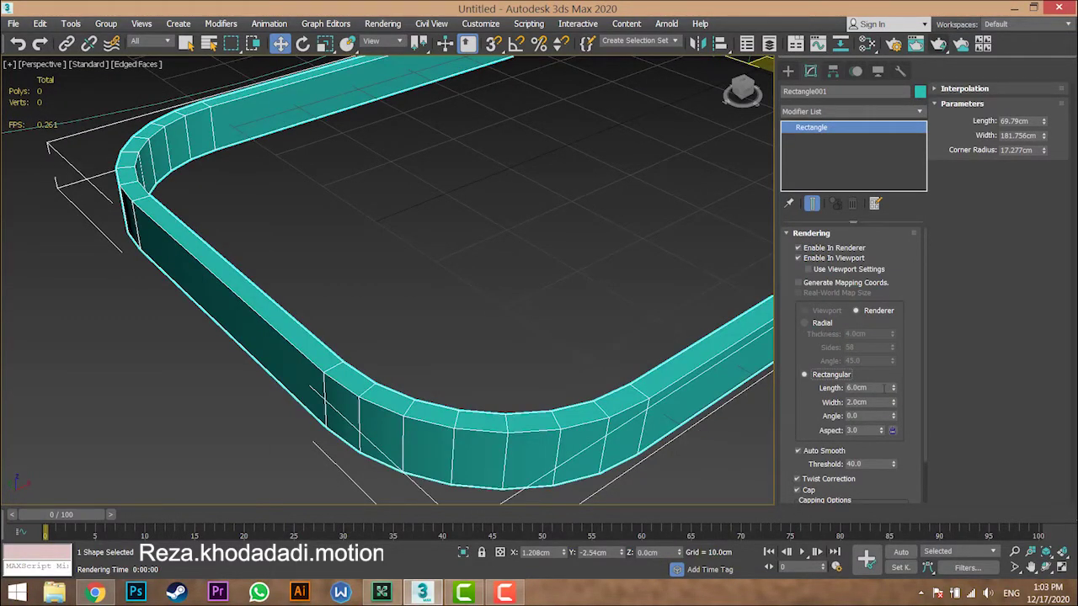
{"action": "left_click_drag", "start_coordinate": [894, 389], "coordinate": [877, 342]}
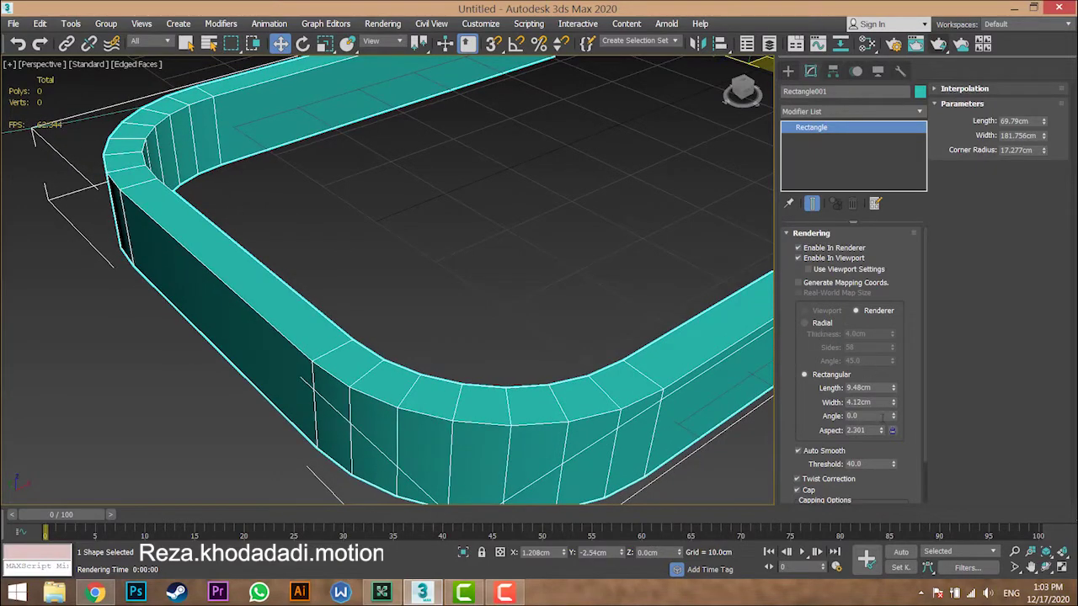
{"action": "left_click_drag", "start_coordinate": [894, 418], "coordinate": [258, 326]}
{"action": "right_click", "coordinate": [257, 327]}
- Switch the cross-section back to Radial, reset its sides to the minimum, and raise them to 4
{"action": "left_click", "coordinate": [823, 324]}
{"action": "right_click", "coordinate": [893, 348]}
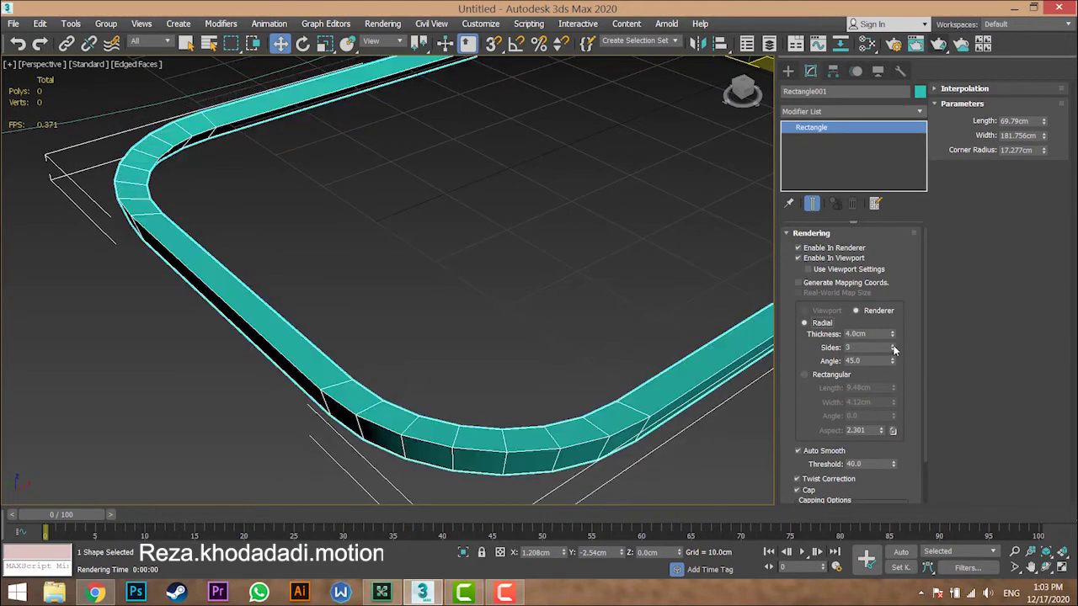
{"action": "left_click", "coordinate": [893, 345]}
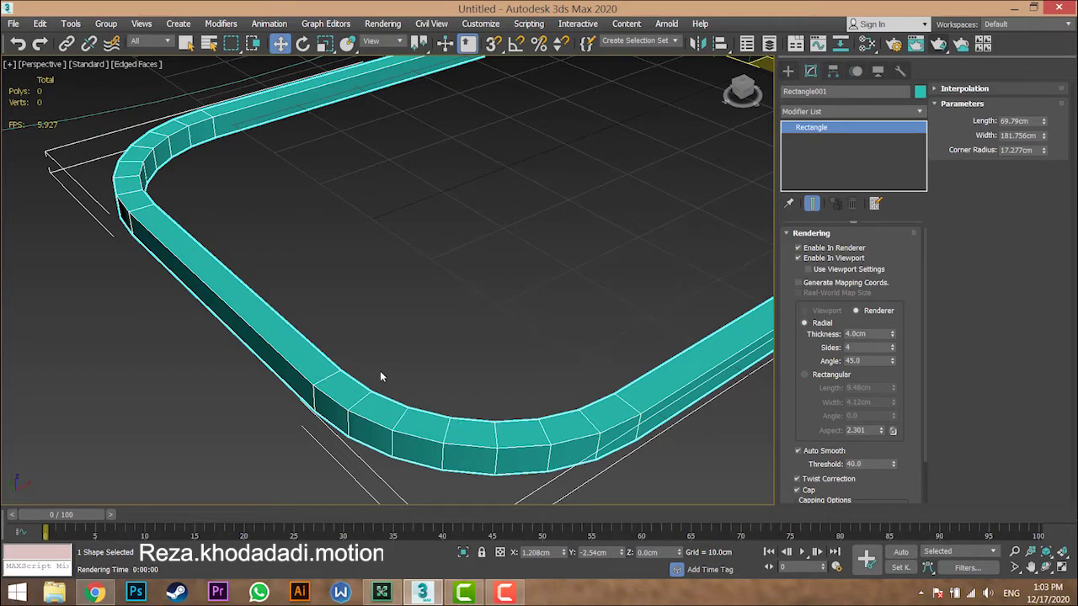
{"action": "middle_click_drag", "start_coordinate": [380, 371], "coordinate": [371, 370]}
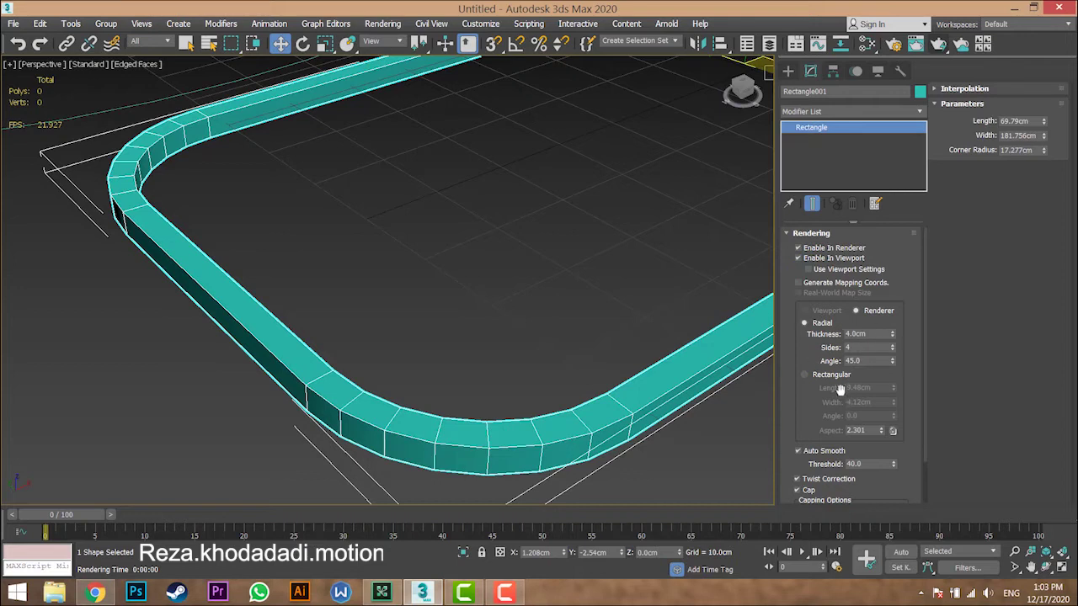
- Try 43 sides on the radial cross-section, then set the sides to 16
{"action": "scroll", "coordinate": [812, 383], "scroll_direction": "down", "scroll_amount": 2}
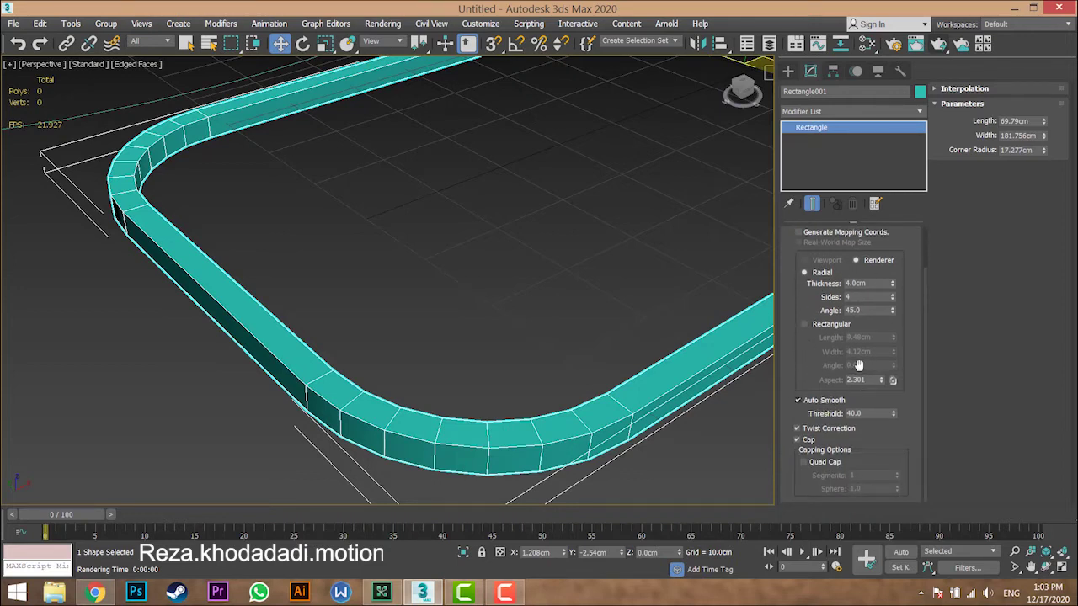
{"action": "left_click_drag", "start_coordinate": [893, 298], "coordinate": [874, 275]}
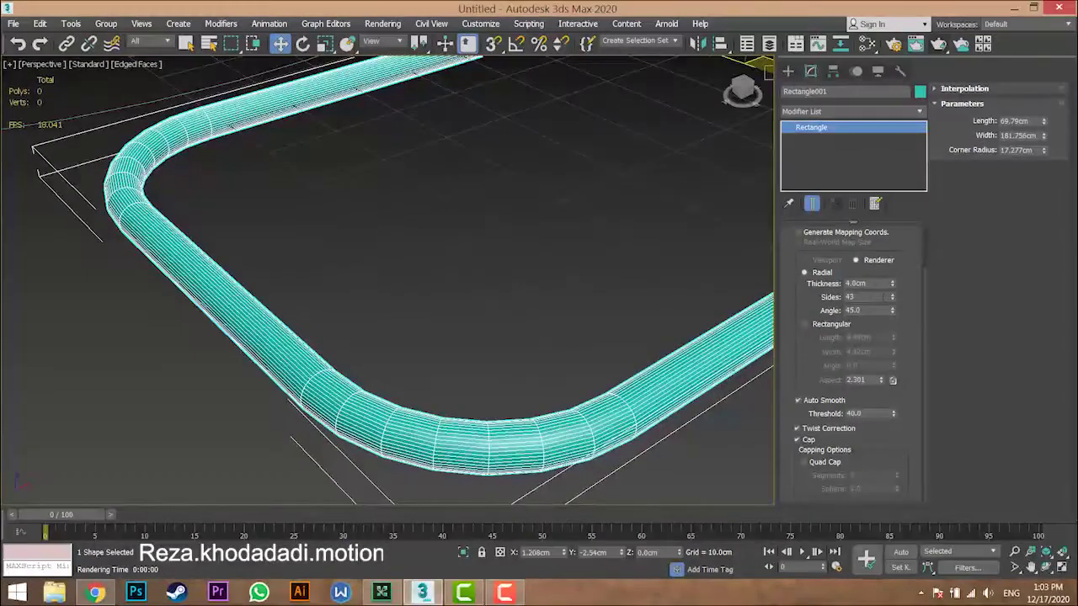
{"action": "double_click", "coordinate": [883, 298]}
{"action": "type", "text": "16"}
{"action": "key", "text": "Return"}
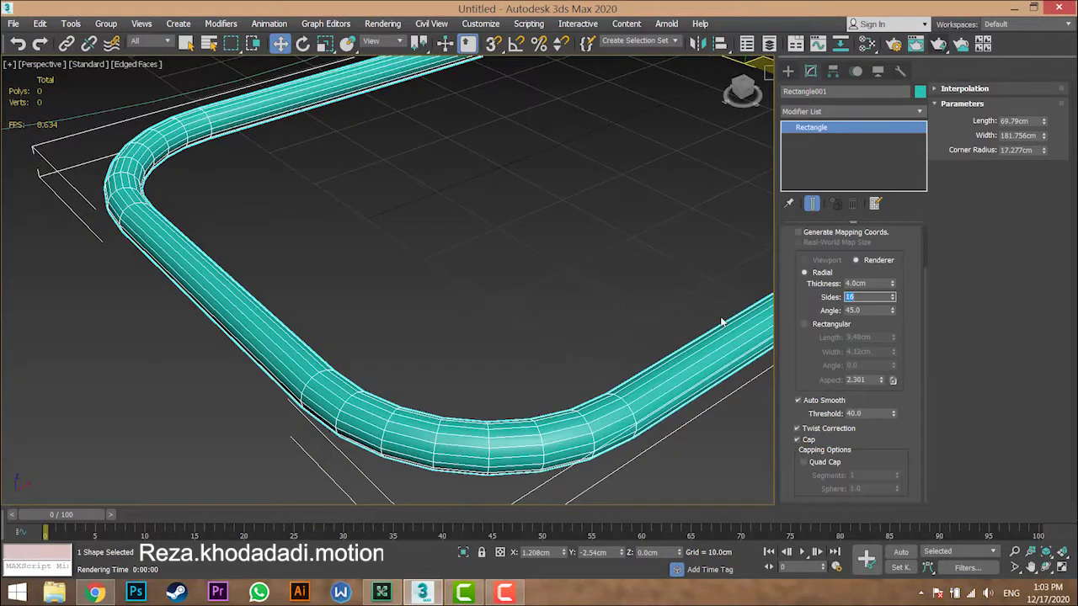
- Hide the mesh edges in the viewport and switch off Auto Smooth on the rounded rectangle
{"action": "scroll", "coordinate": [363, 328], "scroll_direction": "up", "scroll_amount": 5}
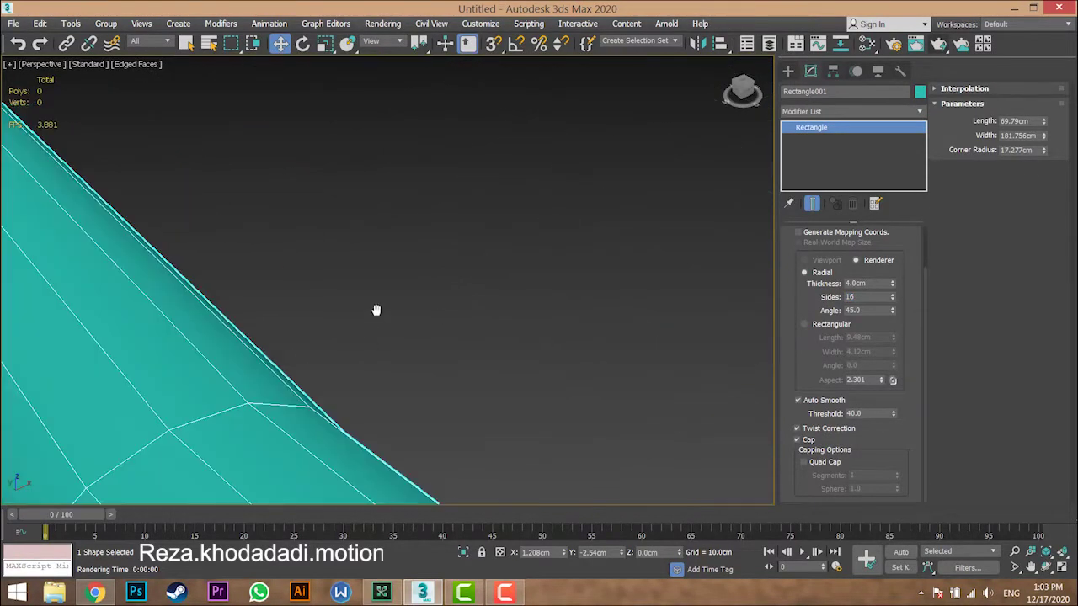
{"action": "scroll", "coordinate": [375, 313], "scroll_direction": "down", "scroll_amount": 6}
{"action": "middle_click_drag", "start_coordinate": [373, 315], "coordinate": [364, 337]}
{"action": "scroll", "coordinate": [376, 315], "scroll_direction": "up", "scroll_amount": 3}
{"action": "left_click", "coordinate": [515, 232]}
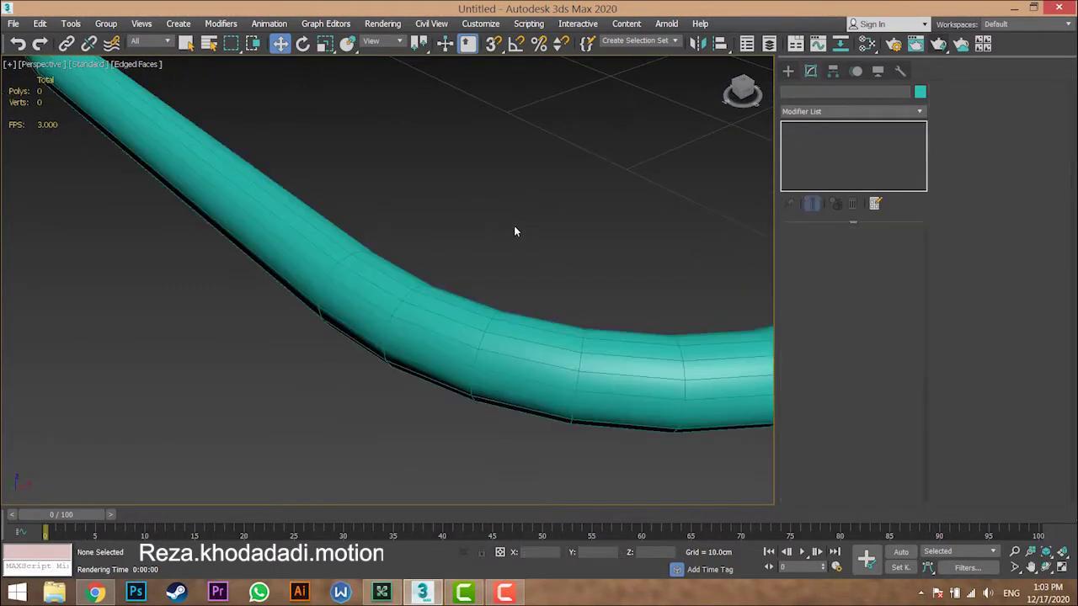
{"action": "key", "text": "F4"}
{"action": "left_click", "coordinate": [381, 280]}
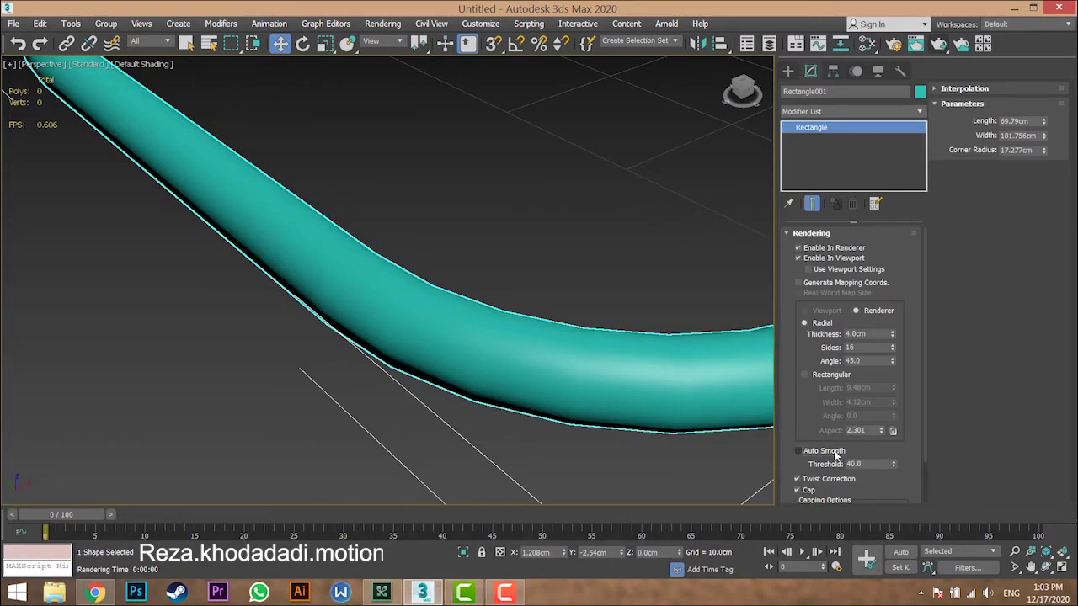
- Deselect the frame and examine the tube's shading along its straight runs and rounded corners
{"action": "left_click", "coordinate": [562, 256]}
{"action": "scroll", "coordinate": [548, 254], "scroll_direction": "down", "scroll_amount": 5}
{"action": "middle_click_drag", "start_coordinate": [412, 198], "coordinate": [400, 230]}
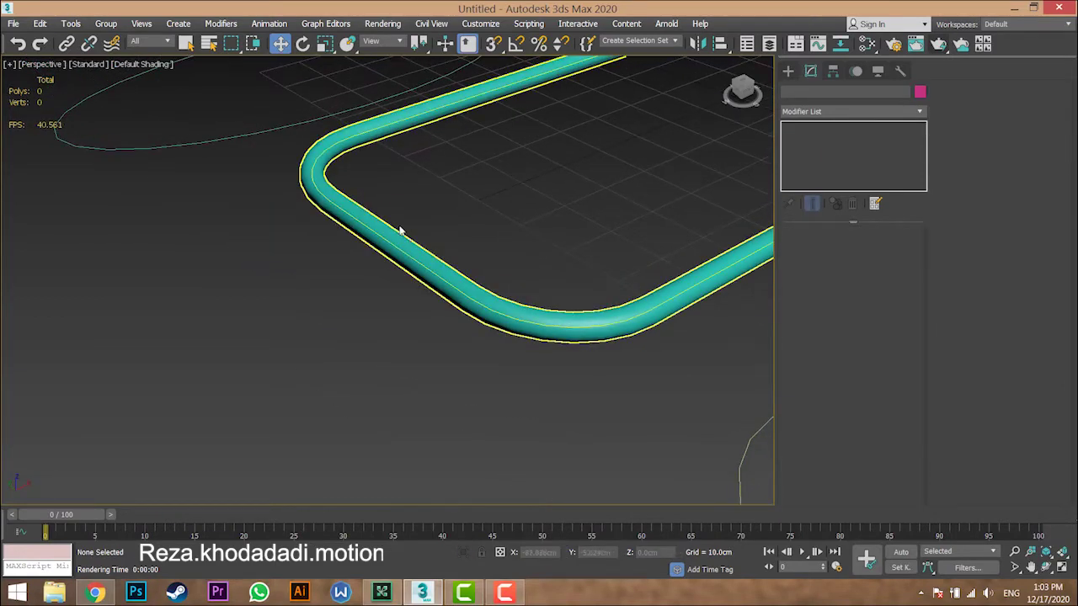
{"action": "scroll", "coordinate": [379, 162], "scroll_direction": "up", "scroll_amount": 3}
{"action": "middle_click_drag", "start_coordinate": [379, 162], "coordinate": [409, 273]}
{"action": "scroll", "coordinate": [410, 273], "scroll_direction": "up", "scroll_amount": 3}
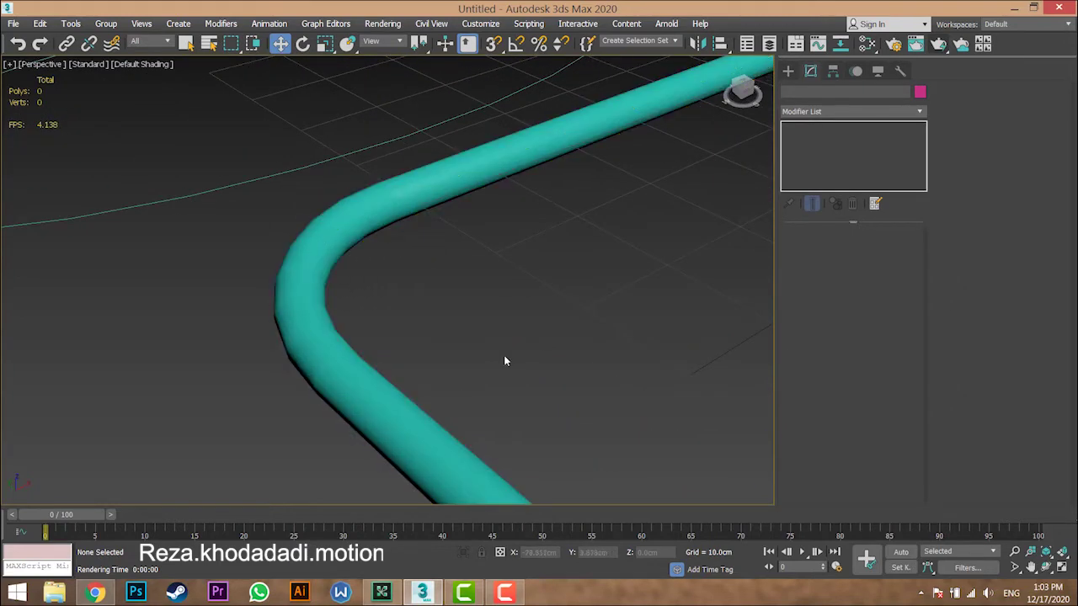
{"action": "scroll", "coordinate": [505, 357], "scroll_direction": "down", "scroll_amount": 4}
{"action": "middle_click_drag", "start_coordinate": [504, 357], "coordinate": [291, 375]}
{"action": "middle_click_drag", "start_coordinate": [539, 280], "coordinate": [414, 334]}
{"action": "scroll", "coordinate": [556, 219], "scroll_direction": "up", "scroll_amount": 3}
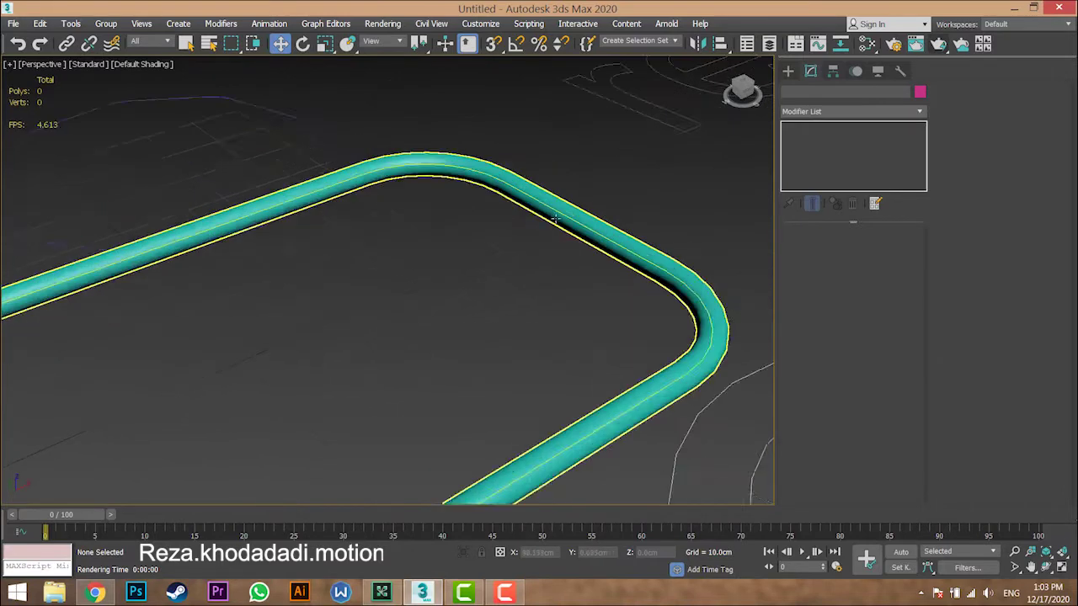
{"action": "scroll", "coordinate": [556, 219], "scroll_direction": "up", "scroll_amount": 2}
- Try an Auto Smooth threshold of 0 on the rounded rectangle, restore it to 40, and switch Auto Smooth back on
{"action": "left_click", "coordinate": [565, 217]}
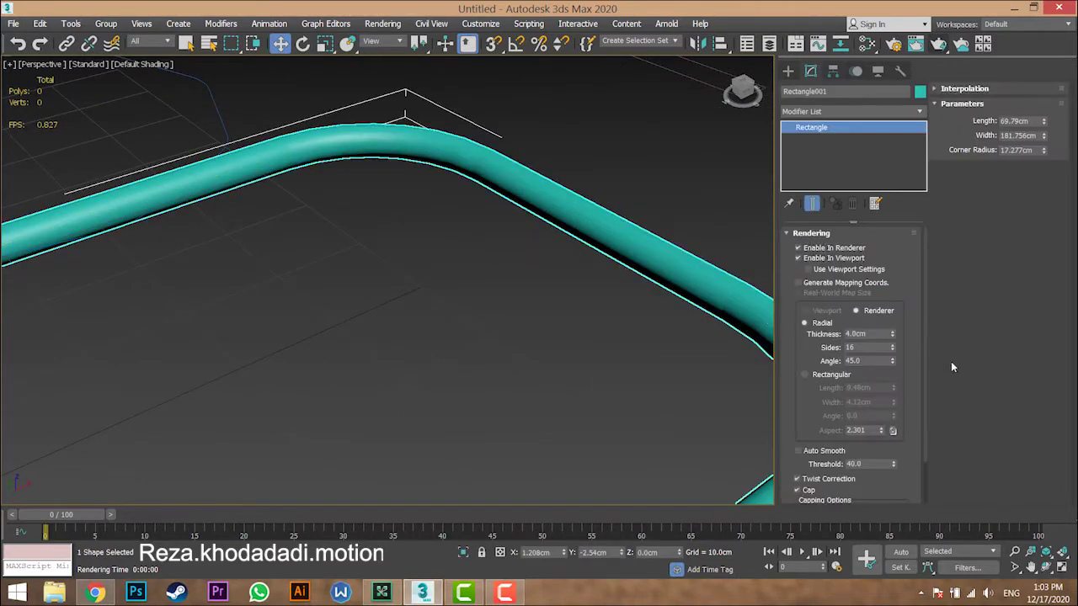
{"action": "scroll", "coordinate": [836, 425], "scroll_direction": "down", "scroll_amount": 2}
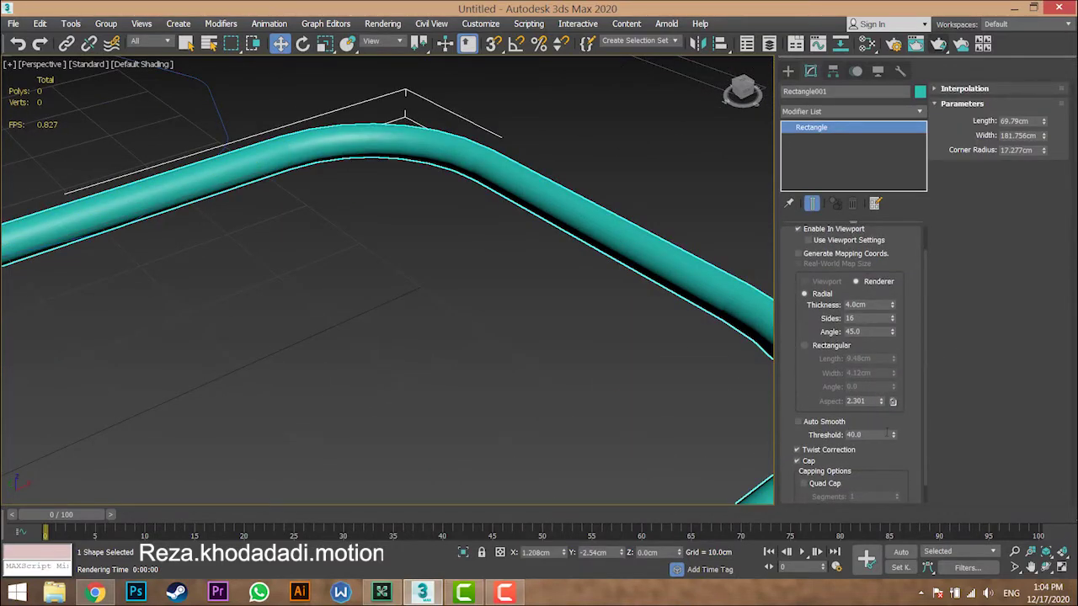
{"action": "left_click_drag", "start_coordinate": [895, 435], "coordinate": [896, 555]}
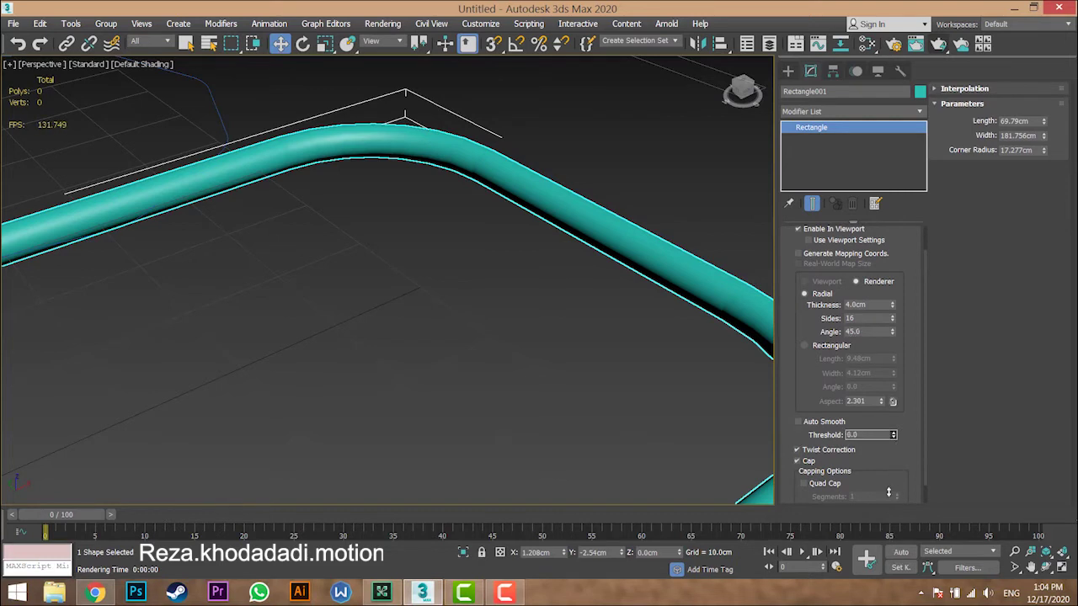
{"action": "left_click_drag", "start_coordinate": [889, 492], "coordinate": [887, 442]}
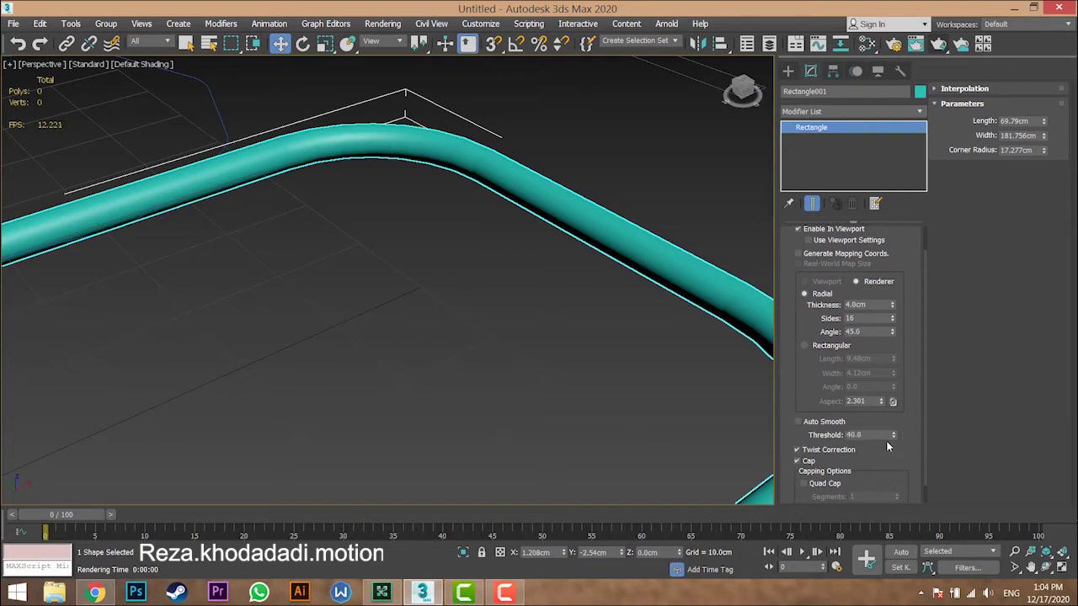
{"action": "left_click", "coordinate": [829, 424]}
{"action": "mouse_move", "coordinate": [892, 433]}
{"action": "left_mouse_down"}
{"action": "mouse_move", "coordinate": [893, 423]}
{"action": "mouse_move", "coordinate": [892, 433]}
{"action": "left_mouse_up"}
- Bring up the Adobe Connect chat to check the attendees' messages, and minimize it again
{"action": "middle_click_drag", "start_coordinate": [300, 306], "coordinate": [535, 213]}
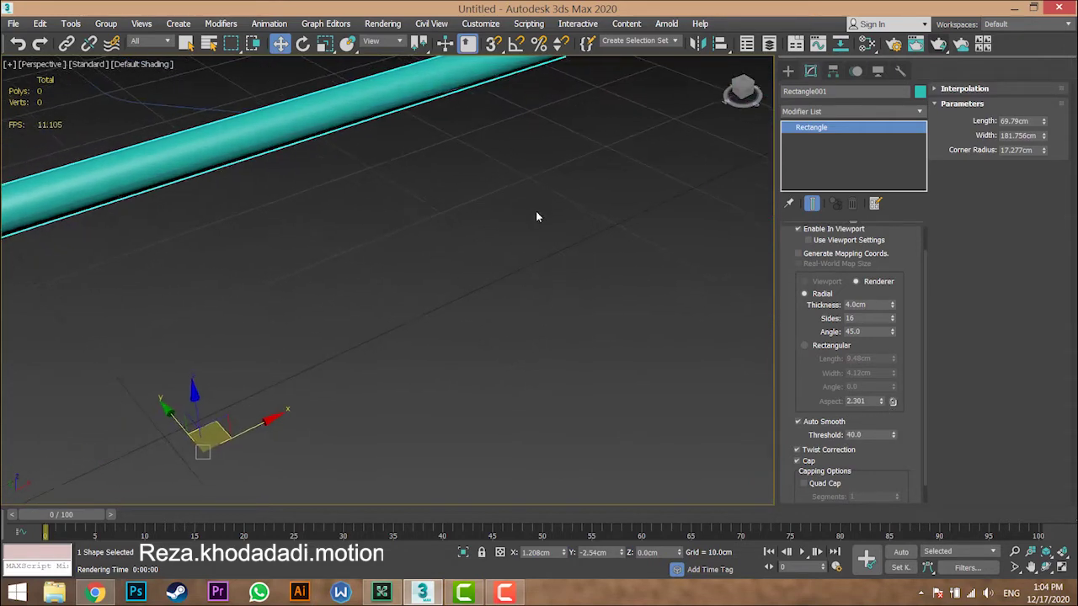
{"action": "middle_click_drag", "start_coordinate": [294, 379], "coordinate": [542, 193]}
{"action": "middle_click_drag", "start_coordinate": [269, 370], "coordinate": [403, 325]}
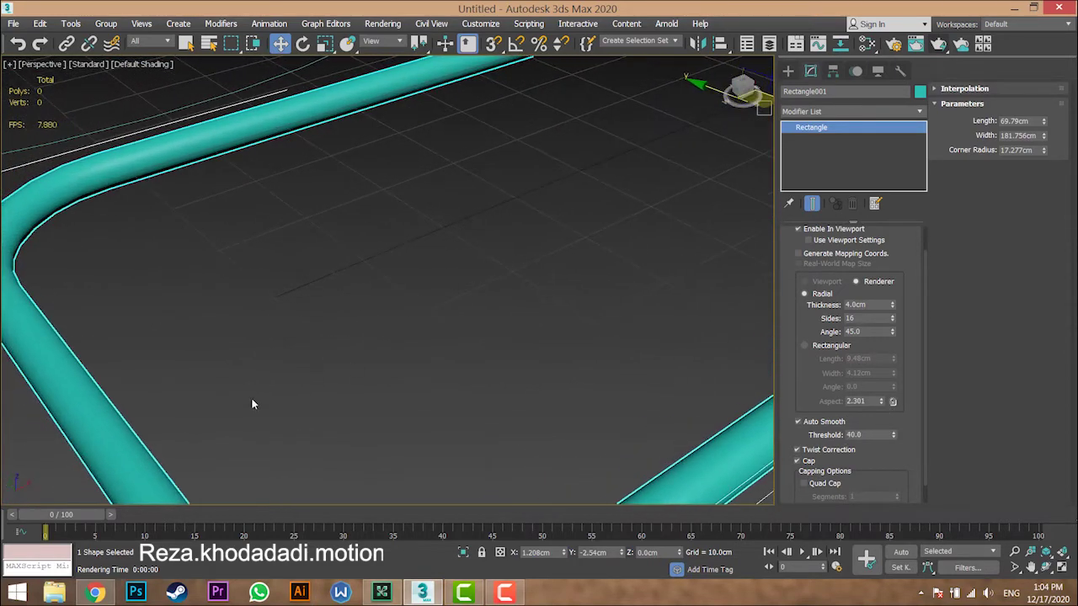
{"action": "middle_click_drag", "start_coordinate": [251, 399], "coordinate": [262, 391]}
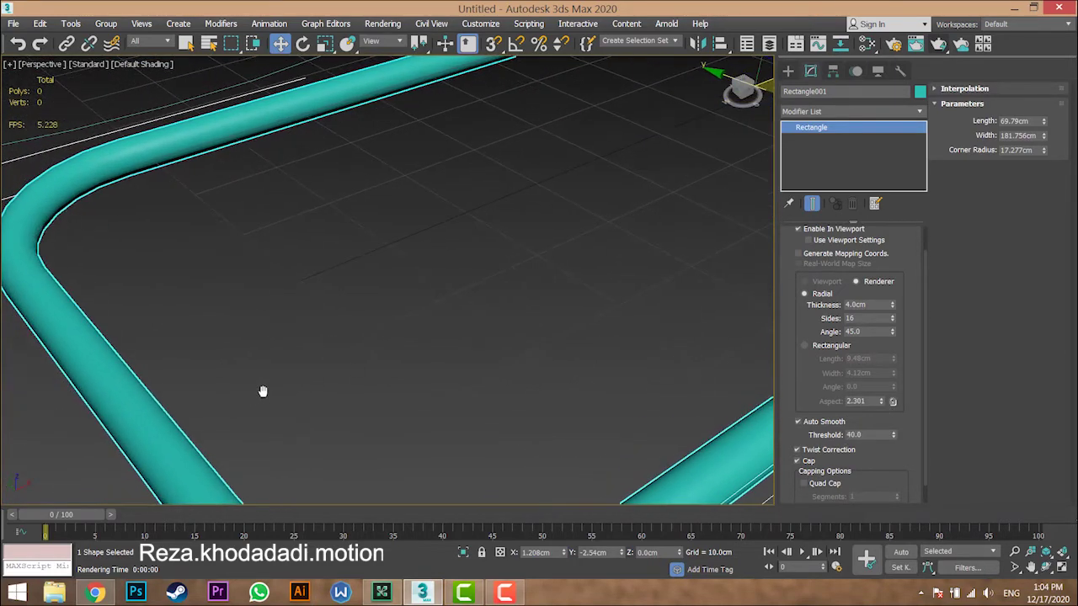
{"action": "left_click", "coordinate": [382, 593]}
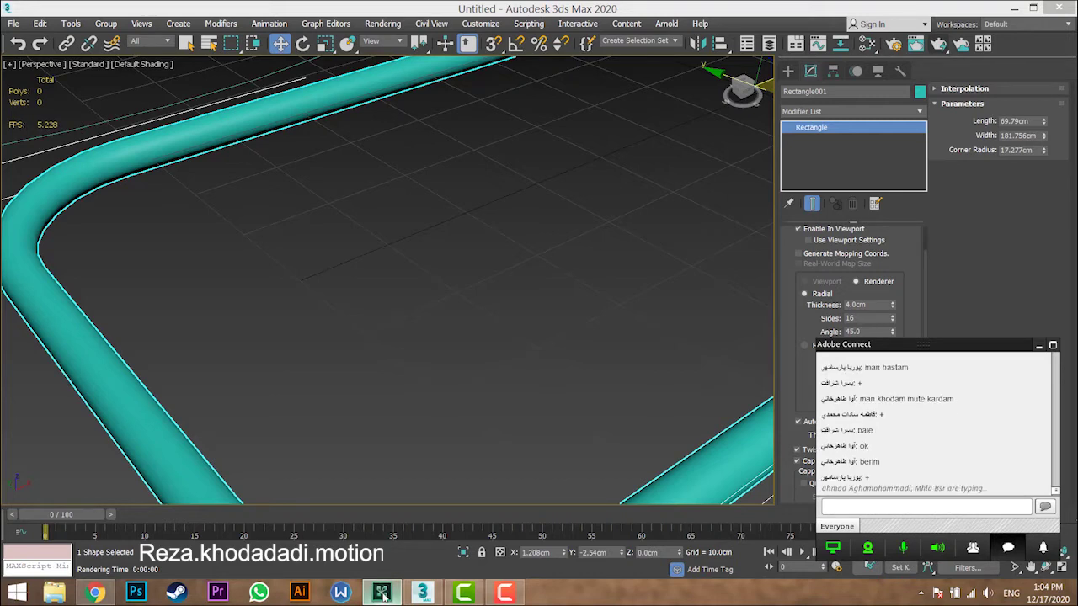
{"action": "left_click", "coordinate": [1039, 345]}
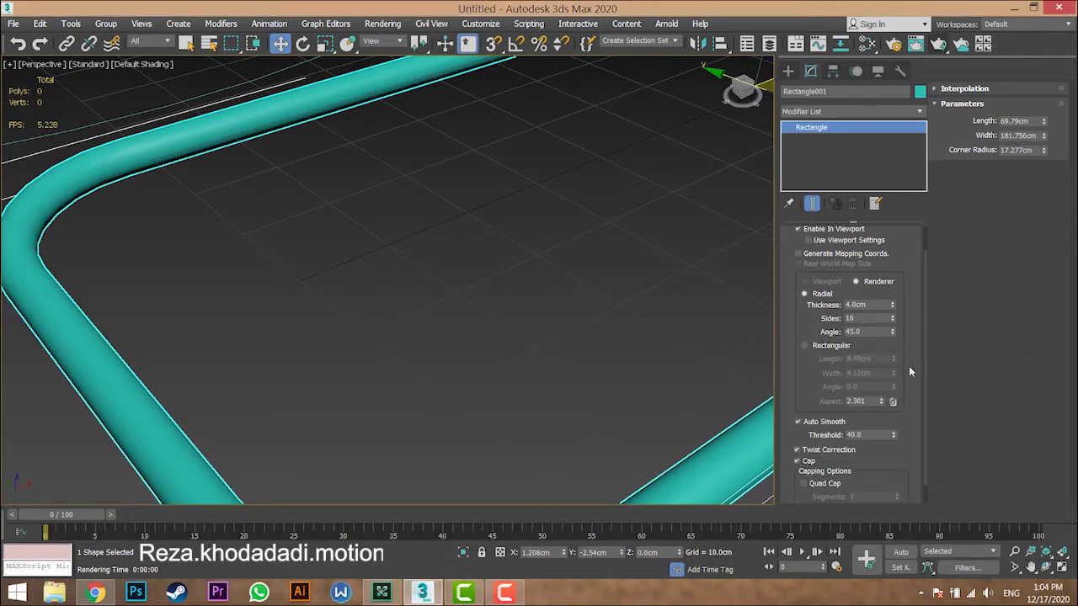
- Try adjusting the Auto Smooth threshold, return it to 40, and show the frame's mesh edges again
{"action": "scroll", "coordinate": [909, 370], "scroll_direction": "down", "scroll_amount": 1}
{"action": "middle_click_drag", "start_coordinate": [449, 401], "coordinate": [439, 354]}
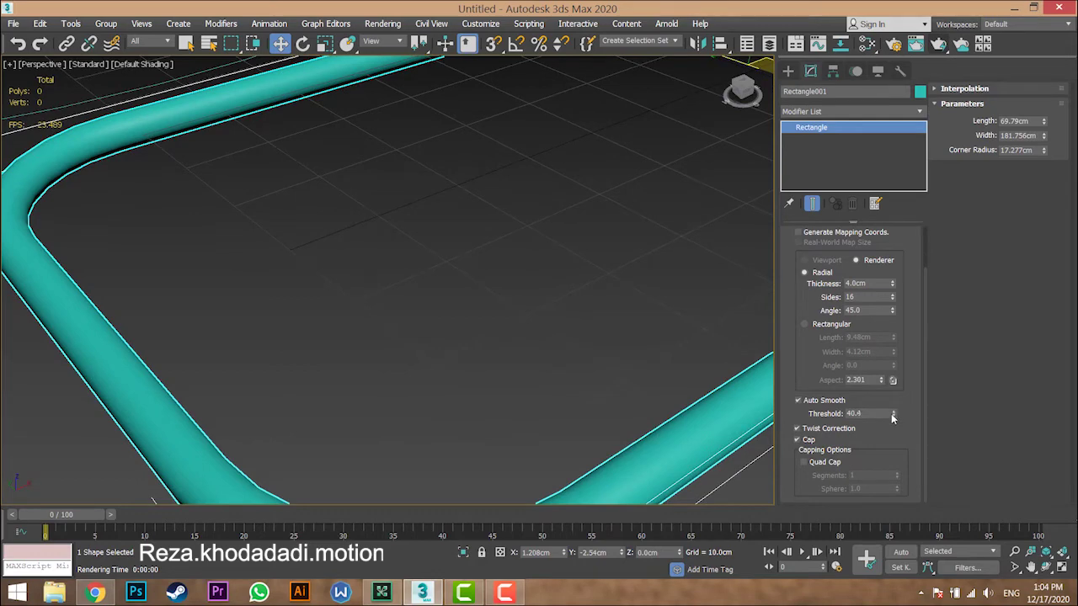
{"action": "mouse_move", "coordinate": [892, 418]}
{"action": "left_mouse_down"}
{"action": "mouse_move", "coordinate": [892, 428]}
{"action": "mouse_move", "coordinate": [892, 413]}
{"action": "left_mouse_up"}
{"action": "key", "text": "F4"}
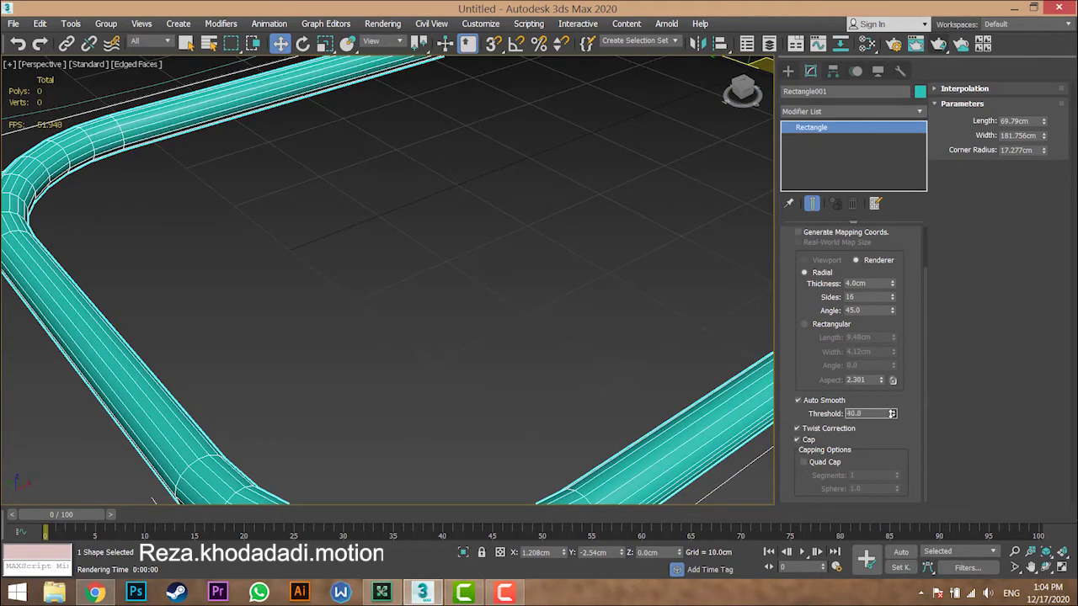
{"action": "right_click", "coordinate": [892, 413]}
{"action": "middle_click_drag", "start_coordinate": [552, 413], "coordinate": [543, 404]}
{"action": "middle_click_drag", "start_coordinate": [384, 422], "coordinate": [414, 404]}
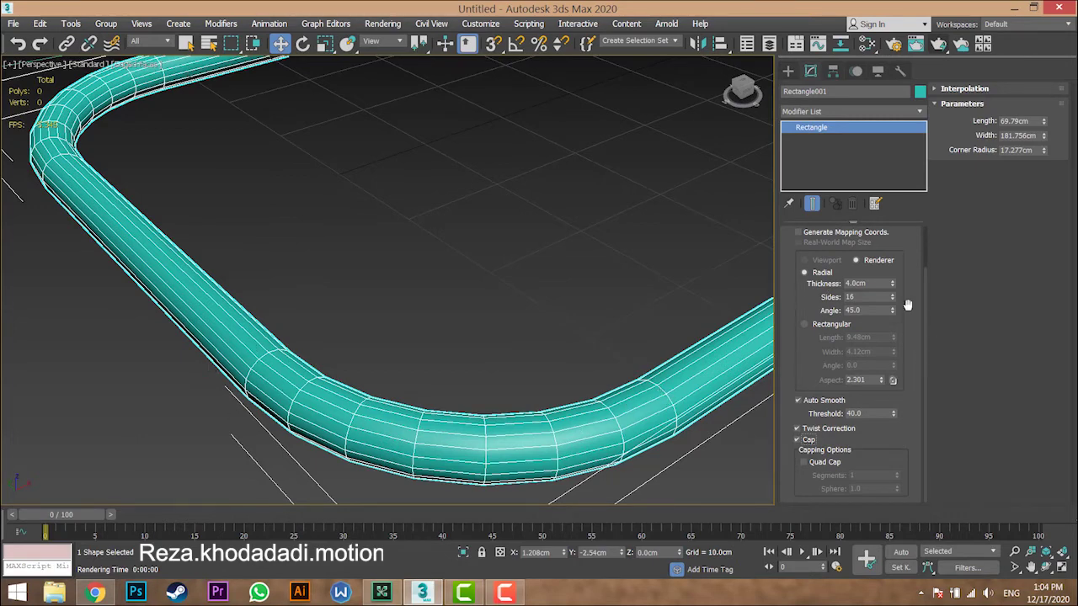
- Try 100 sides on the radial cross-section and examine the mesh density from near and far
{"action": "left_click_drag", "start_coordinate": [893, 299], "coordinate": [886, 232]}
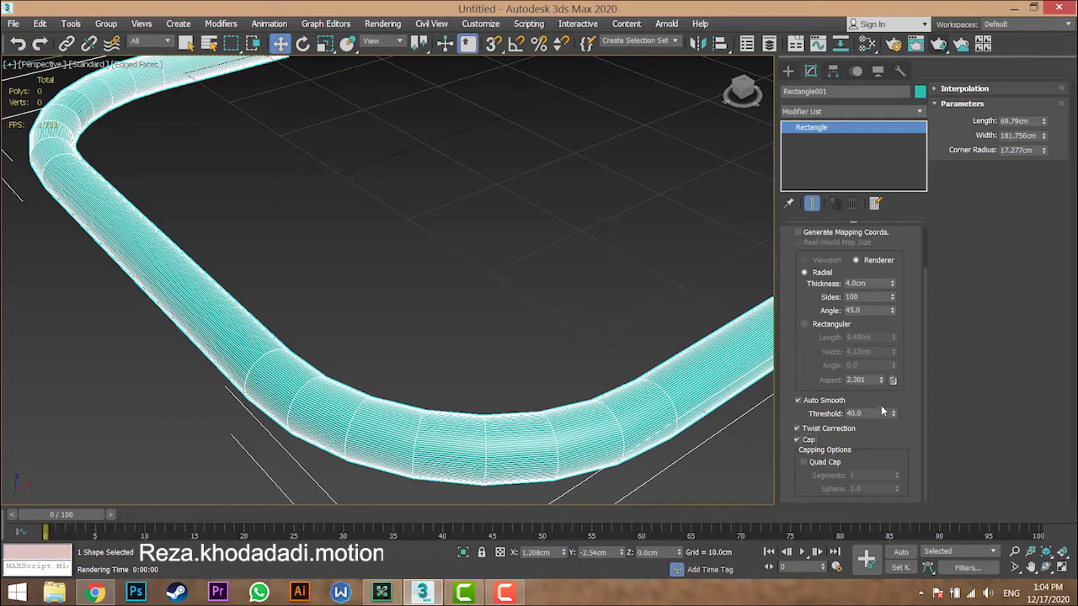
{"action": "left_click", "coordinate": [809, 441]}
{"action": "left_click", "coordinate": [808, 446]}
{"action": "middle_click_drag", "start_coordinate": [410, 213], "coordinate": [471, 379]}
{"action": "scroll", "coordinate": [429, 341], "scroll_direction": "down", "scroll_amount": 6}
{"action": "middle_click_drag", "start_coordinate": [513, 307], "coordinate": [417, 230]}
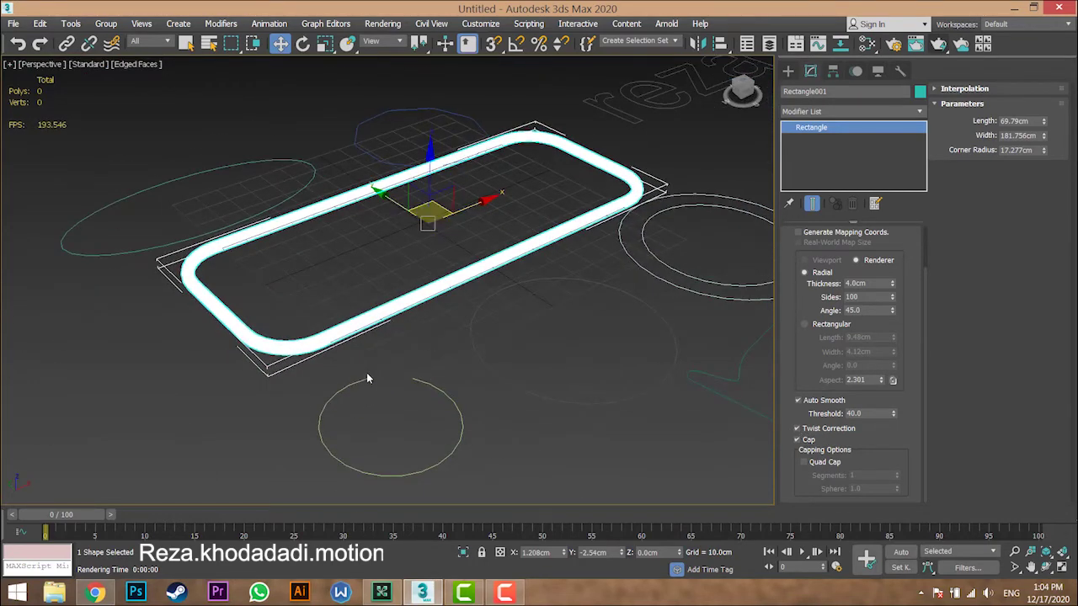
{"action": "scroll", "coordinate": [390, 320], "scroll_direction": "up", "scroll_amount": 10}
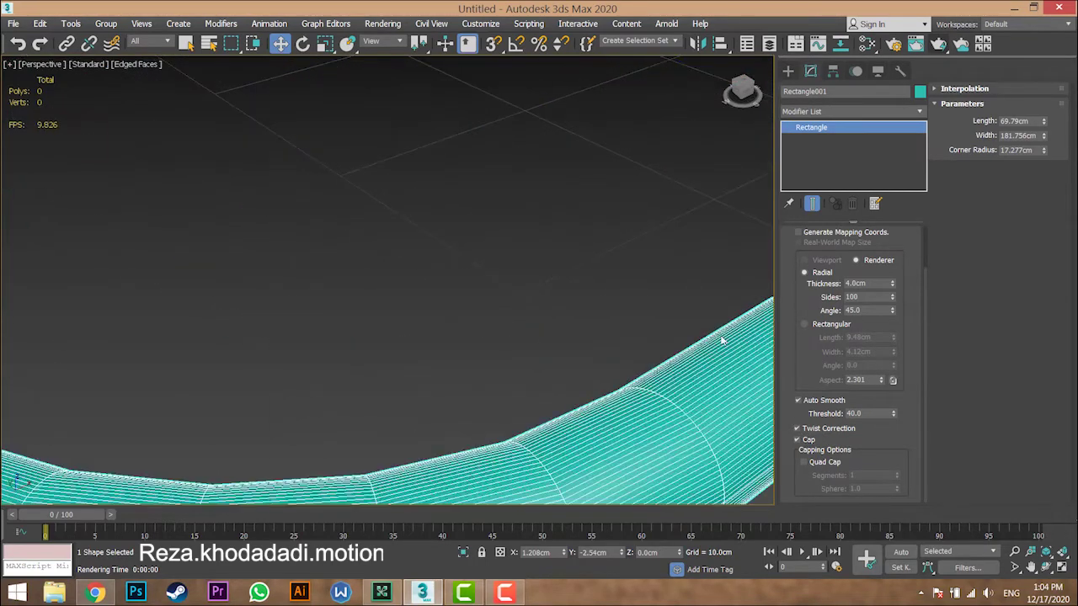
{"action": "scroll", "coordinate": [631, 337], "scroll_direction": "down", "scroll_amount": 6}
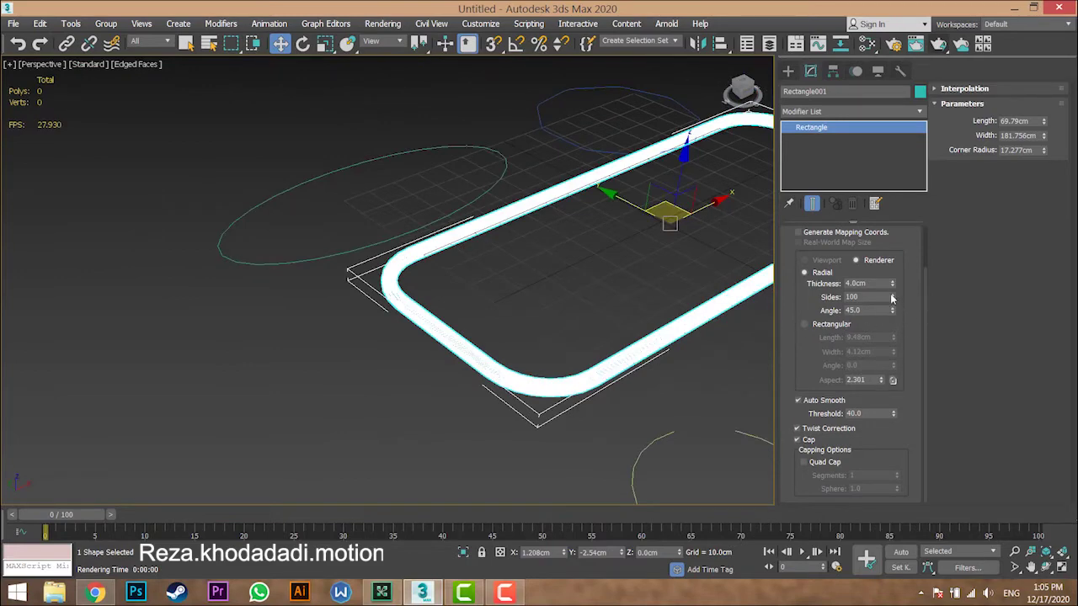
- Set the radial cross-section's sides to 20 and bring the frame's rounded corner into close view
{"action": "left_click_drag", "start_coordinate": [892, 299], "coordinate": [890, 340]}
{"action": "scroll", "coordinate": [525, 433], "scroll_direction": "up", "scroll_amount": 4}
{"action": "middle_click_drag", "start_coordinate": [526, 436], "coordinate": [523, 423]}
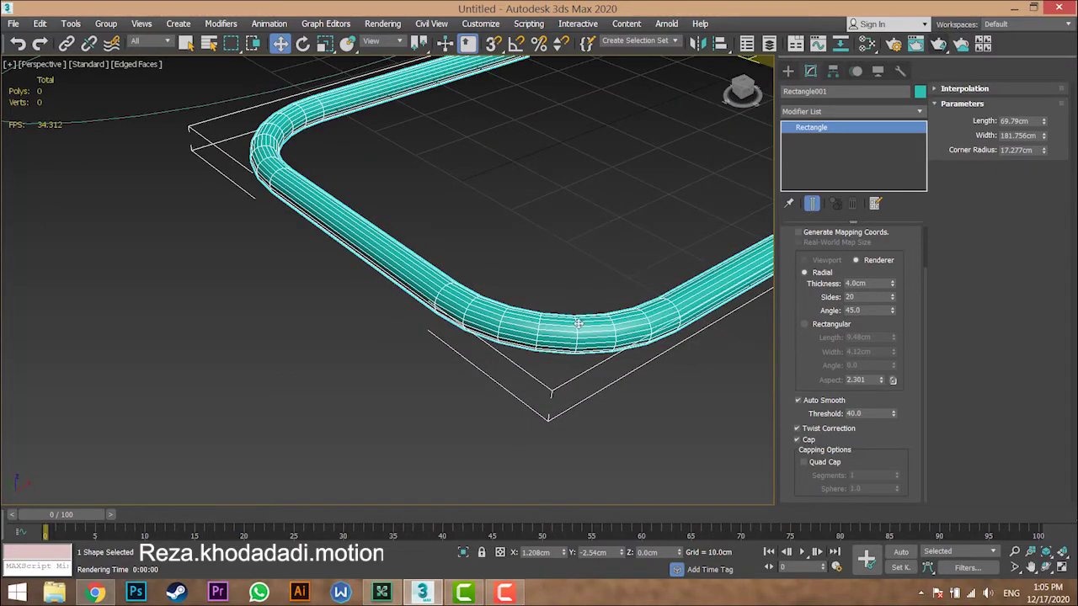
{"action": "middle_click_drag", "start_coordinate": [579, 323], "coordinate": [488, 352]}
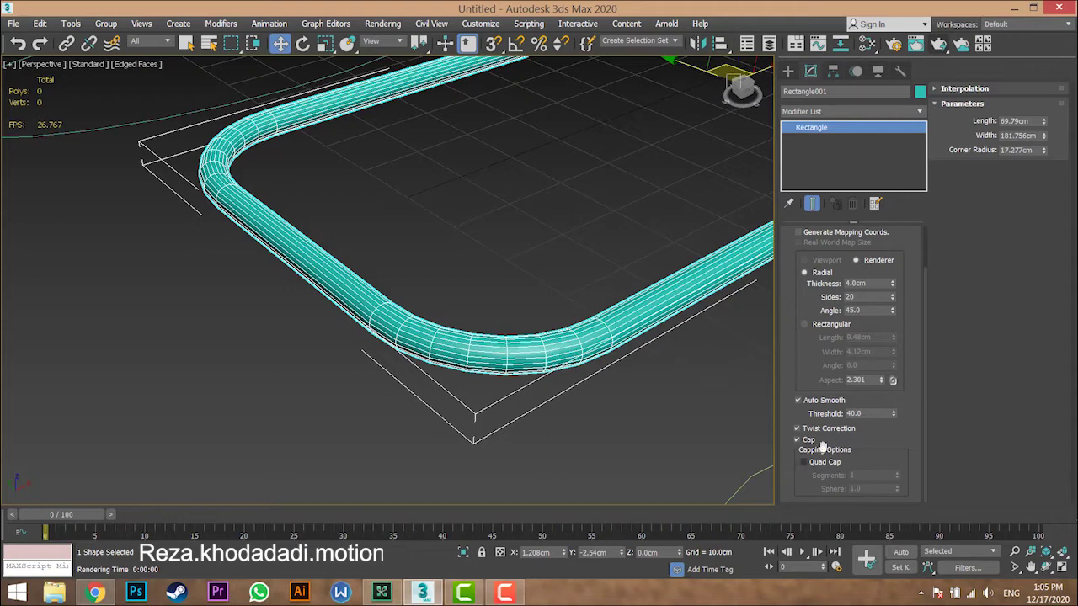
- Show the rectangle's interpolation settings and raise the steps to 33
{"action": "left_click", "coordinate": [974, 90]}
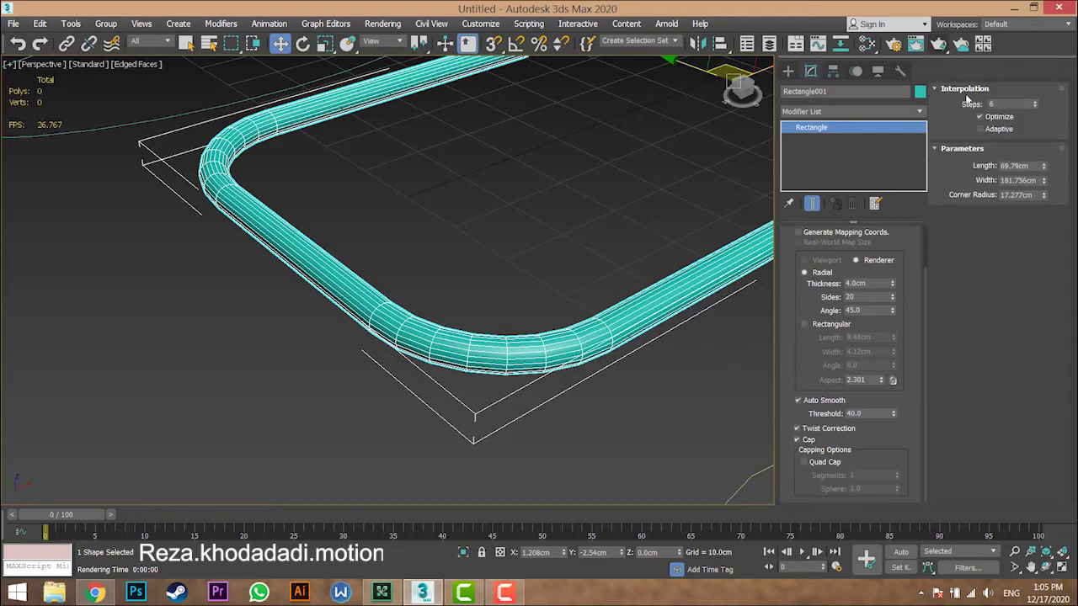
{"action": "left_click_drag", "start_coordinate": [1036, 107], "coordinate": [1035, 87]}
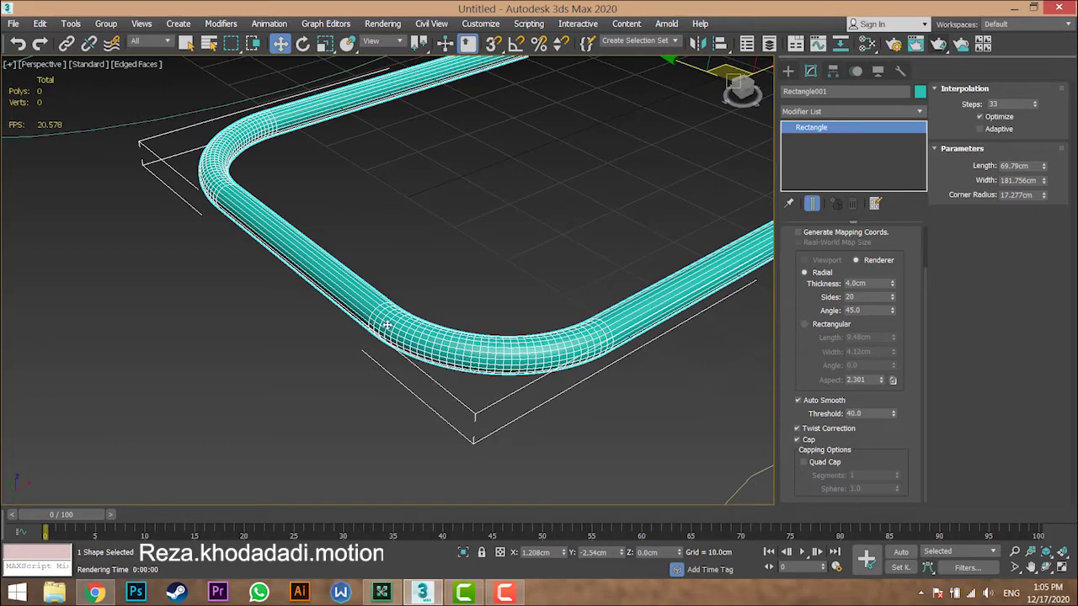
{"action": "middle_click_drag", "start_coordinate": [448, 294], "coordinate": [245, 348]}
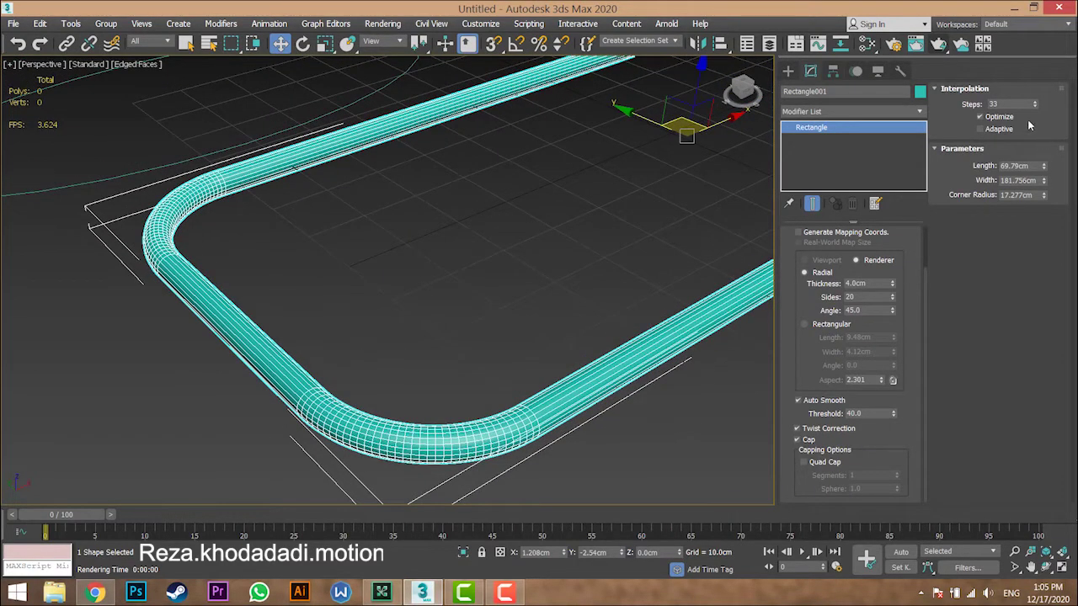
- Reduce the rectangle's interpolation steps to 0, and raise them gradually to 12
{"action": "mouse_move", "coordinate": [1036, 107]}
{"action": "left_mouse_down"}
{"action": "mouse_move", "coordinate": [1028, 75]}
{"action": "mouse_move", "coordinate": [1025, 166]}
{"action": "mouse_move", "coordinate": [1027, 125]}
{"action": "left_mouse_up"}
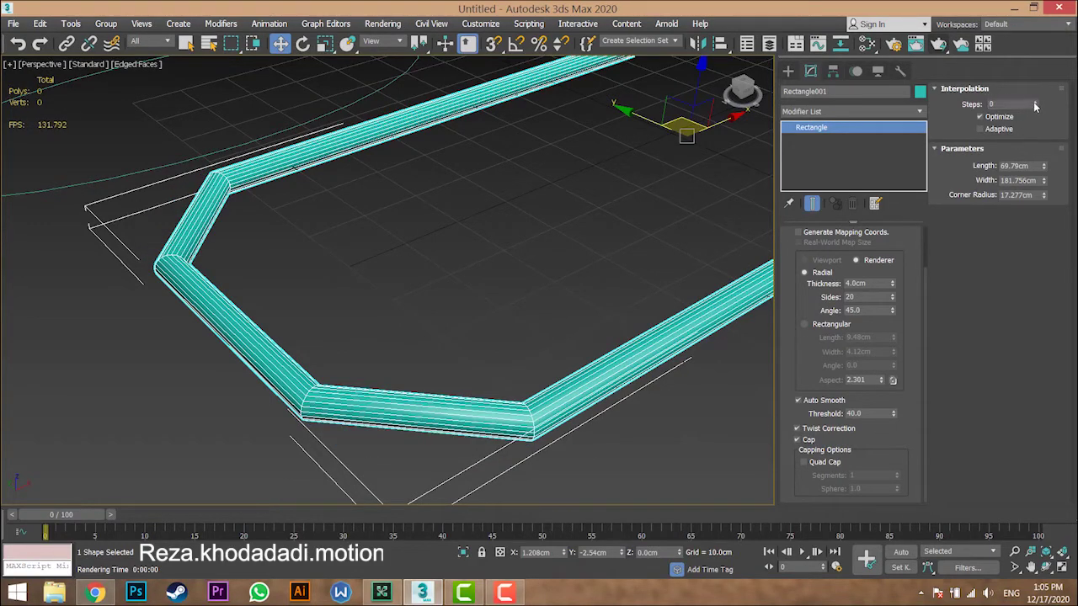
{"action": "left_click", "coordinate": [1035, 102]}
{"action": "left_click", "coordinate": [1035, 102]}
{"action": "left_click", "coordinate": [1035, 102]}
{"action": "left_click", "coordinate": [1035, 103]}
{"action": "left_click", "coordinate": [1036, 103]}
{"action": "left_click", "coordinate": [1035, 103]}
{"action": "left_click", "coordinate": [1035, 102]}
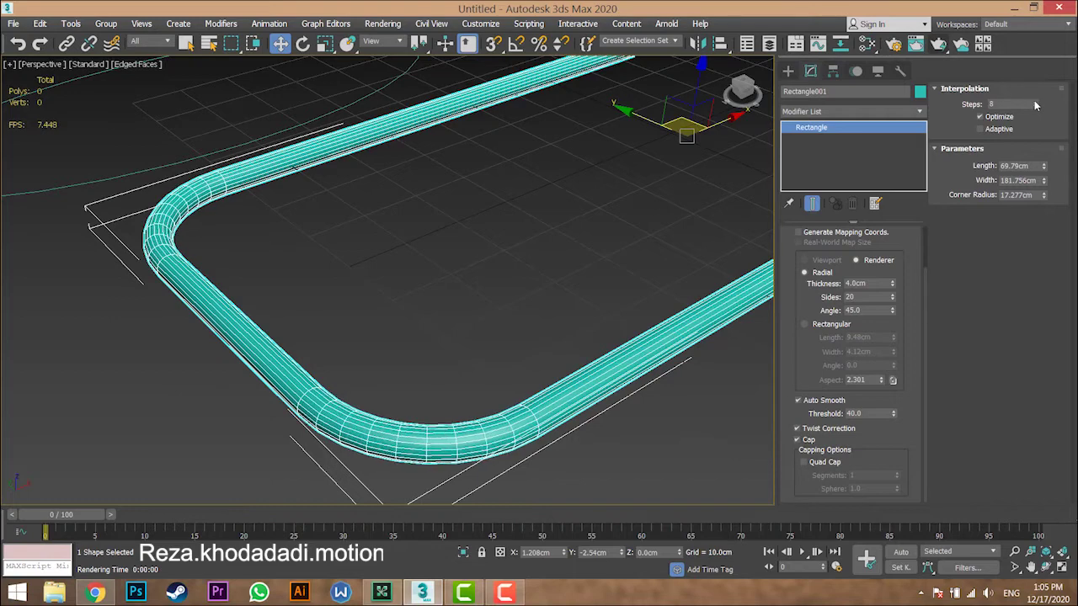
{"action": "left_click", "coordinate": [1035, 102]}
{"action": "left_click", "coordinate": [1035, 102]}
{"action": "left_click", "coordinate": [1035, 103]}
{"action": "left_click", "coordinate": [1036, 103]}
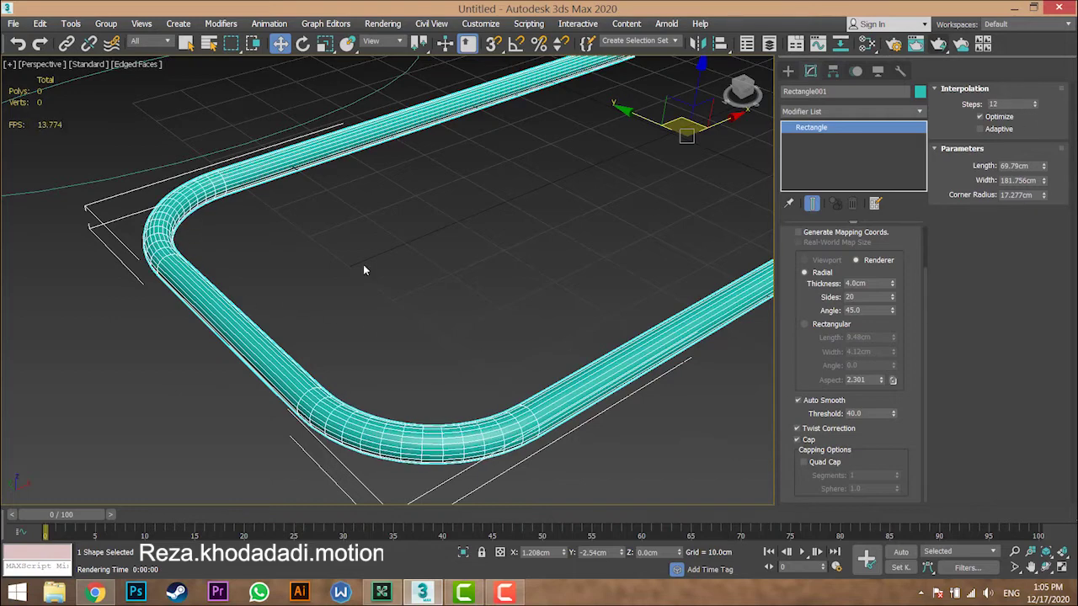
- Examine the mesh segments along the straight sides and rounded corners of the rectangular tube
{"action": "scroll", "coordinate": [506, 278], "scroll_direction": "down", "scroll_amount": 3}
{"action": "scroll", "coordinate": [279, 312], "scroll_direction": "up", "scroll_amount": 4}
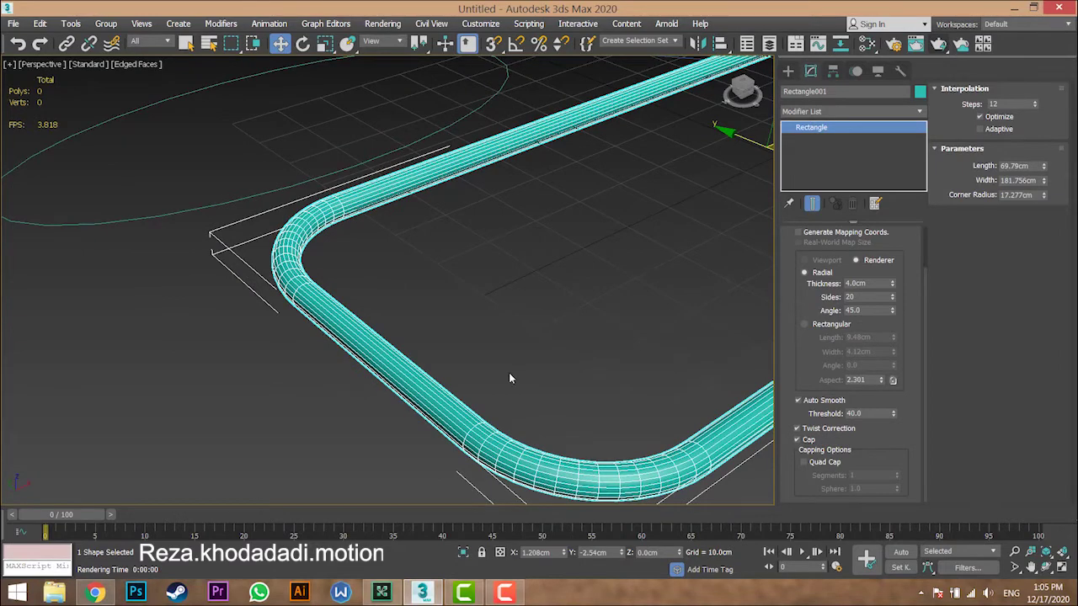
{"action": "middle_click_drag", "start_coordinate": [508, 378], "coordinate": [440, 368]}
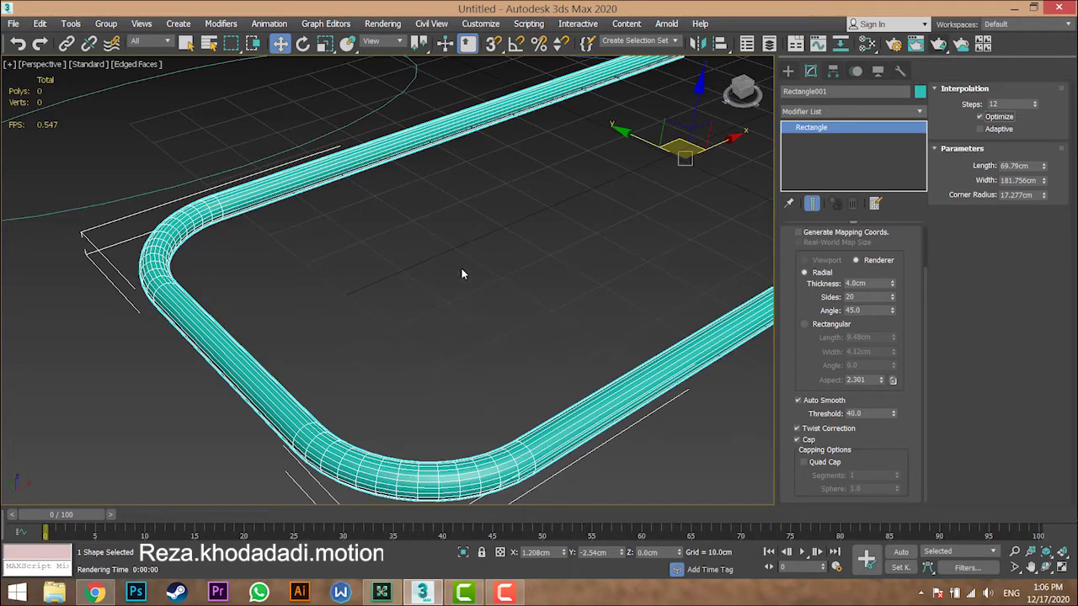
{"action": "scroll", "coordinate": [460, 274], "scroll_direction": "down", "scroll_amount": 4}
{"action": "scroll", "coordinate": [459, 287], "scroll_direction": "up", "scroll_amount": 4}
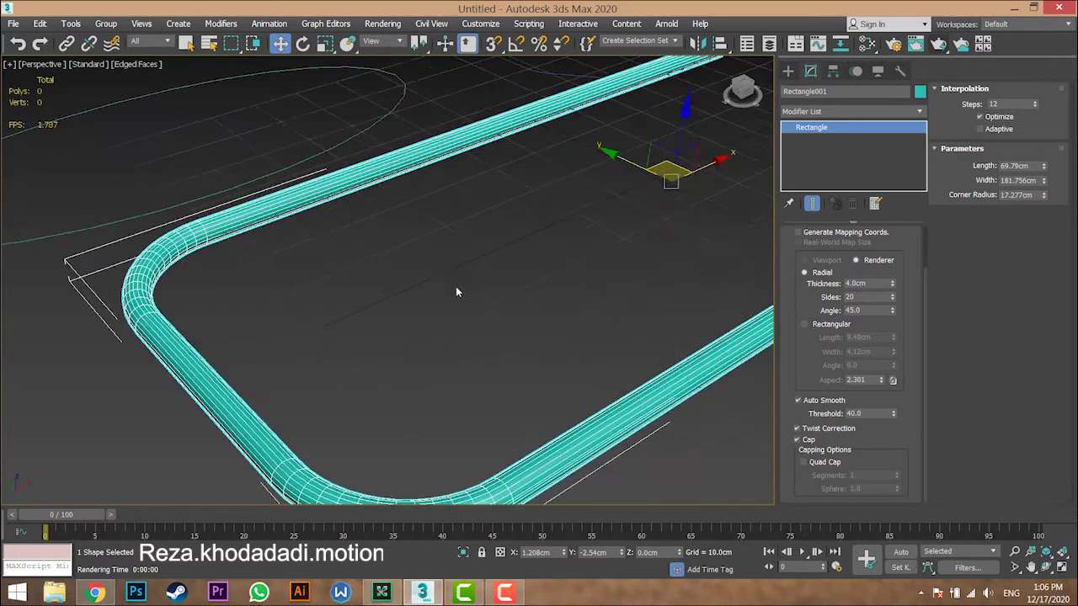
{"action": "scroll", "coordinate": [394, 313], "scroll_direction": "down", "scroll_amount": 5}
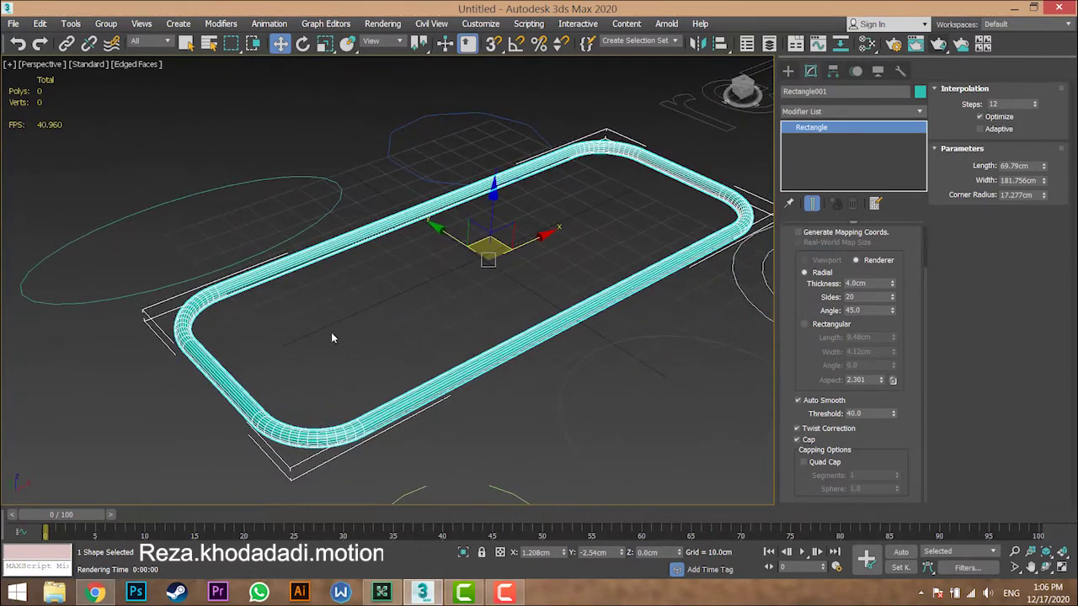
{"action": "middle_click_drag", "start_coordinate": [385, 328], "coordinate": [392, 331]}
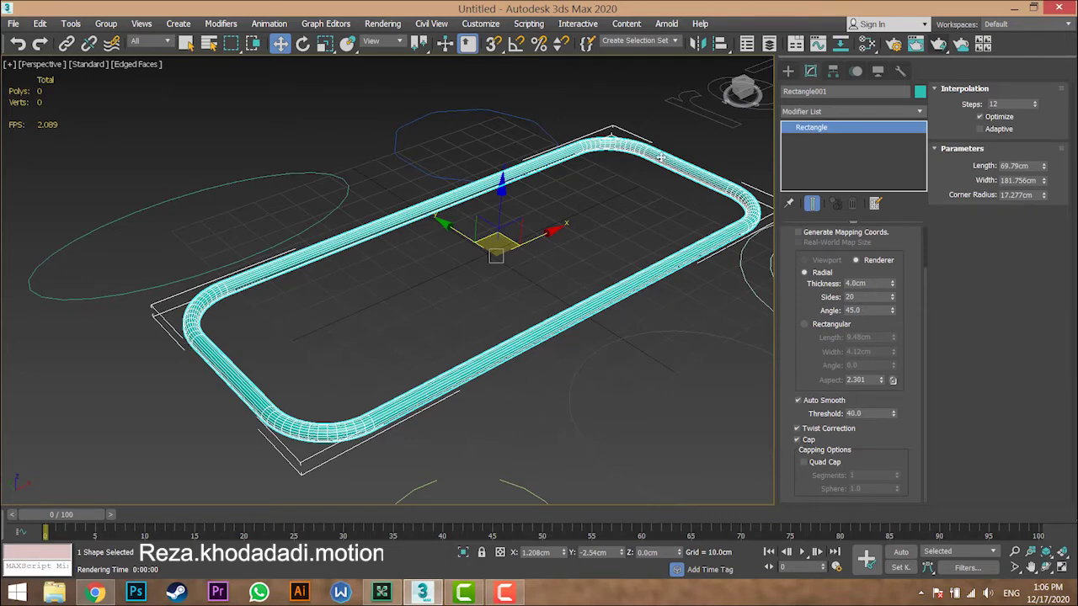
{"action": "scroll", "coordinate": [261, 309], "scroll_direction": "up", "scroll_amount": 4}
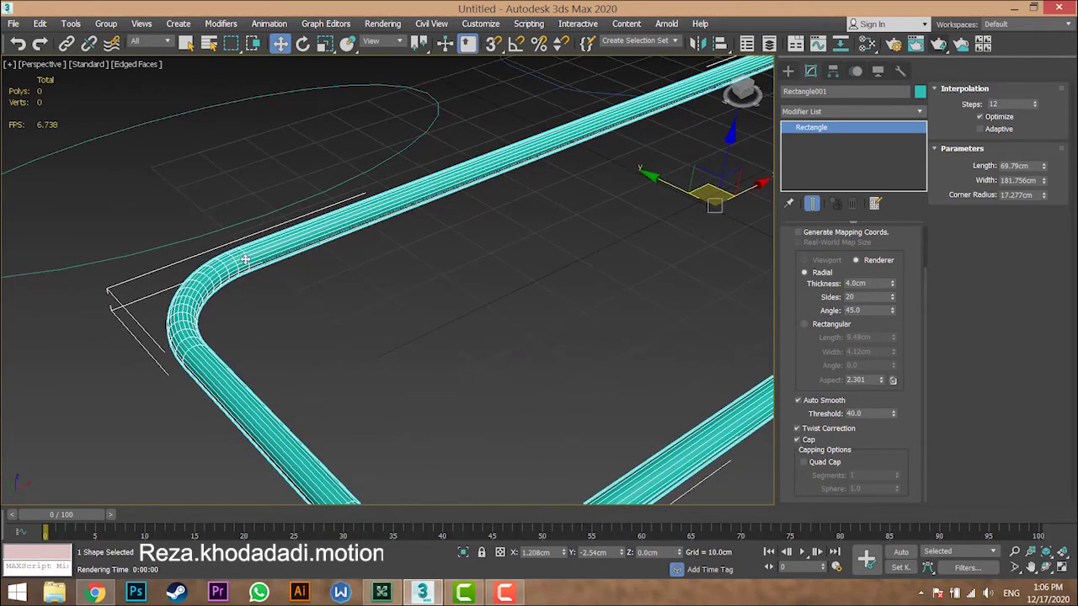
{"action": "scroll", "coordinate": [328, 358], "scroll_direction": "down", "scroll_amount": 2}
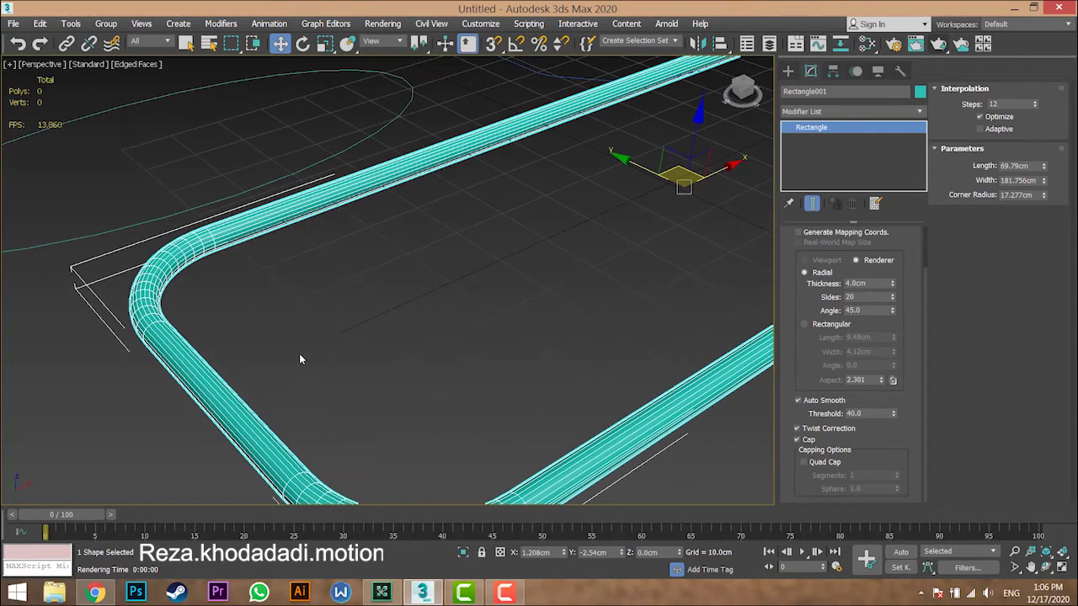
{"action": "scroll", "coordinate": [300, 362], "scroll_direction": "down", "scroll_amount": 3}
{"action": "scroll", "coordinate": [356, 365], "scroll_direction": "up", "scroll_amount": 4}
{"action": "middle_click_drag", "start_coordinate": [383, 331], "coordinate": [432, 293]}
{"action": "scroll", "coordinate": [354, 312], "scroll_direction": "down", "scroll_amount": 3}
{"action": "scroll", "coordinate": [356, 312], "scroll_direction": "up", "scroll_amount": 3}
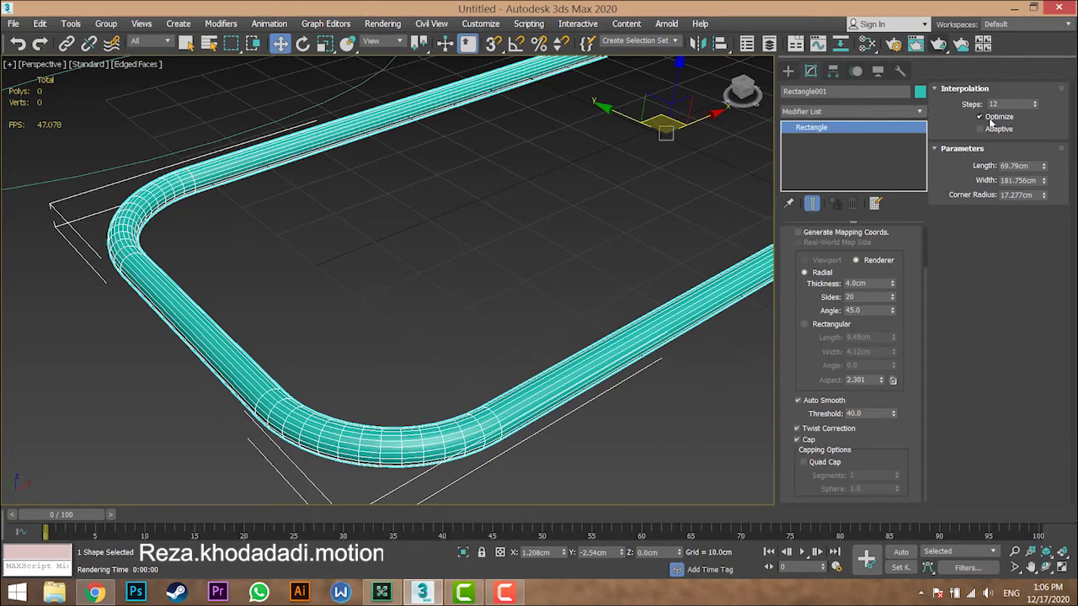
- Switch the rectangle's Optimize interpolation off to compare the segments on its straight sides, and switch it back on
{"action": "scroll", "coordinate": [289, 315], "scroll_direction": "down", "scroll_amount": 6}
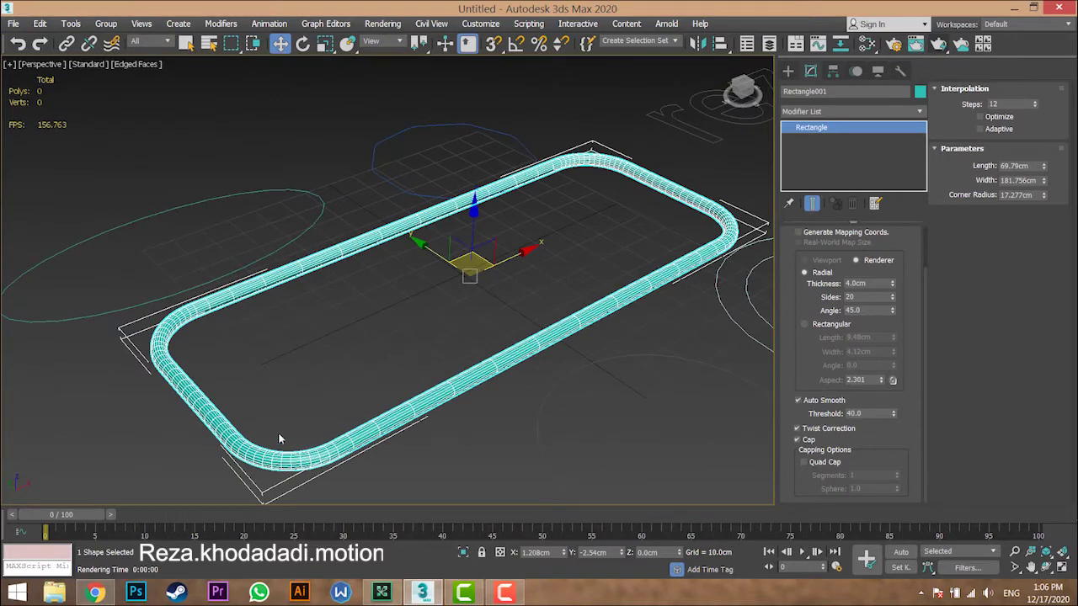
{"action": "scroll", "coordinate": [280, 438], "scroll_direction": "up", "scroll_amount": 4}
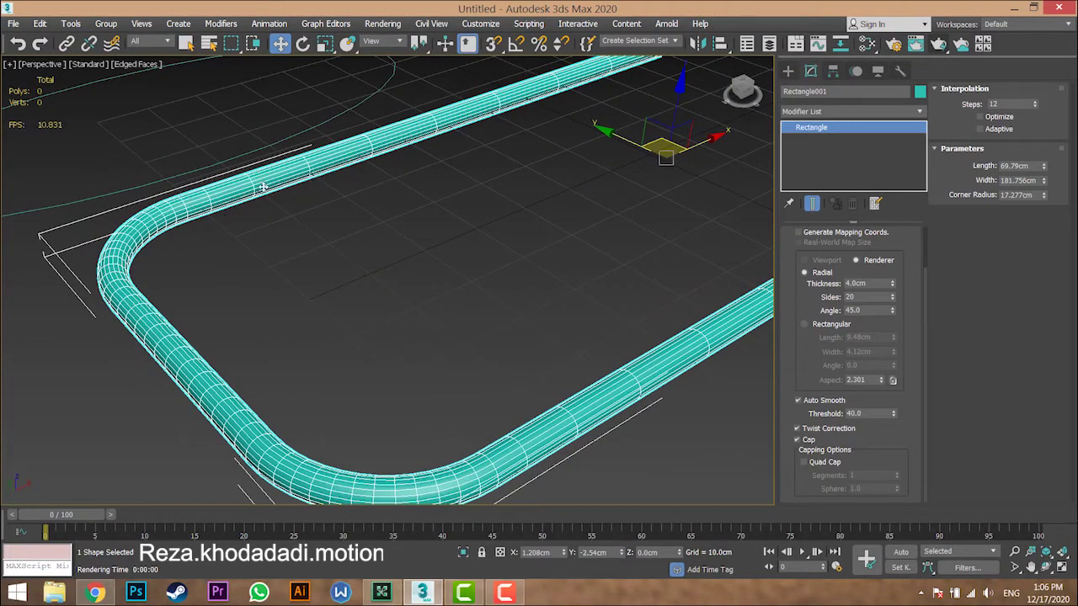
{"action": "left_click", "coordinate": [992, 117]}
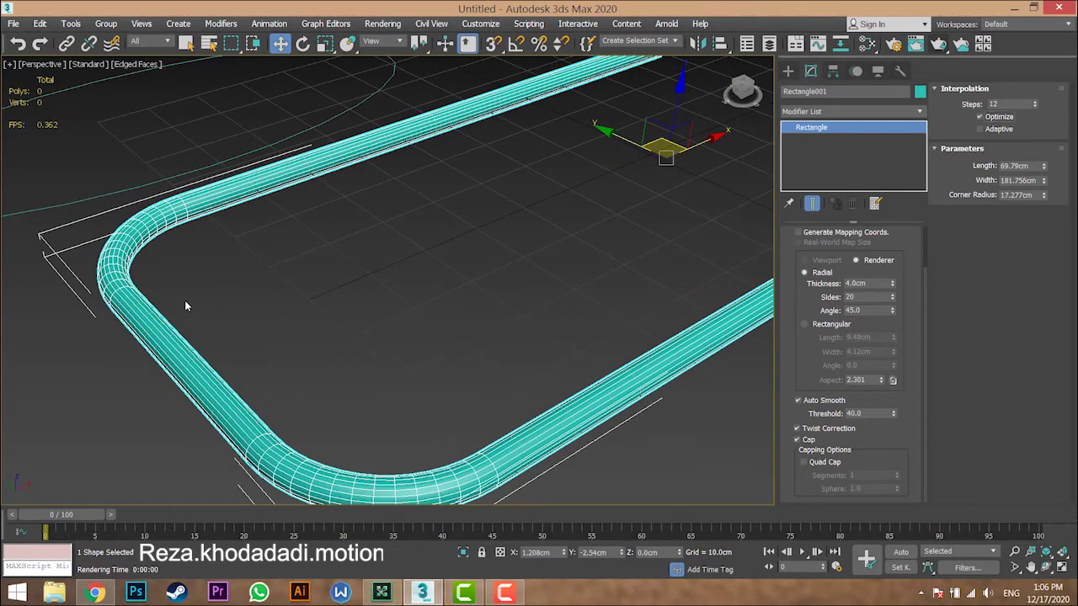
{"action": "scroll", "coordinate": [456, 346], "scroll_direction": "down", "scroll_amount": 5}
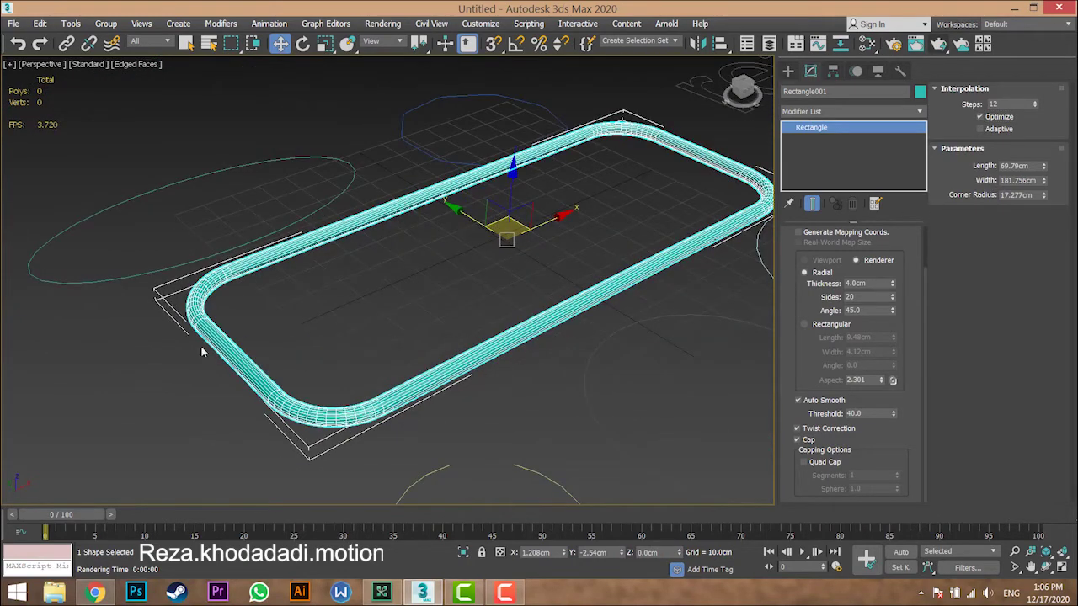
{"action": "scroll", "coordinate": [219, 377], "scroll_direction": "up", "scroll_amount": 3}
{"action": "scroll", "coordinate": [414, 425], "scroll_direction": "up", "scroll_amount": 1}
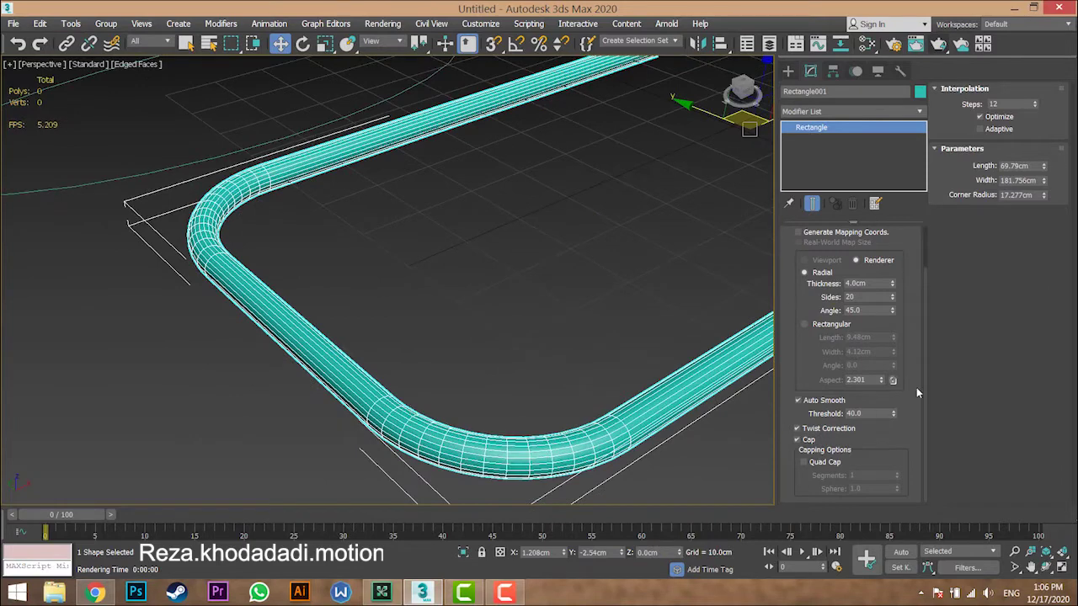
- Set the rectangle's radial sides to 3 and its interpolation steps to 36, and deselect it
{"action": "mouse_move", "coordinate": [892, 312]}
{"action": "left_mouse_down"}
{"action": "mouse_move", "coordinate": [894, 301]}
{"action": "mouse_move", "coordinate": [895, 318]}
{"action": "left_mouse_up"}
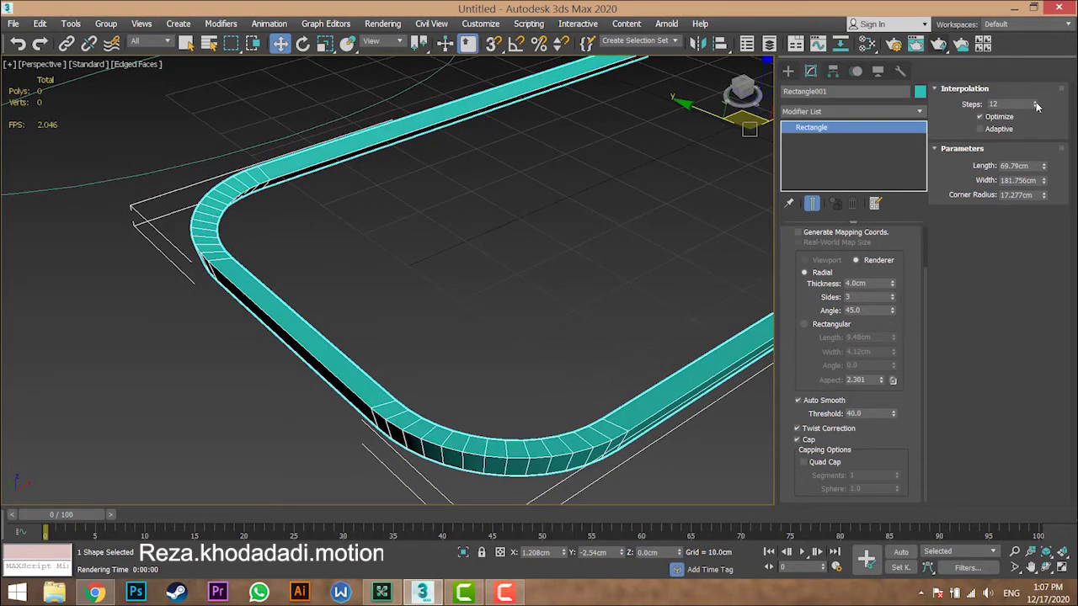
{"action": "left_click_drag", "start_coordinate": [1037, 106], "coordinate": [1036, 91]}
{"action": "left_click", "coordinate": [633, 278]}
- Examine the deselected three-sided rectangular tube and the smoothness of its rounded corners
{"action": "scroll", "coordinate": [533, 337], "scroll_direction": "down", "scroll_amount": 5}
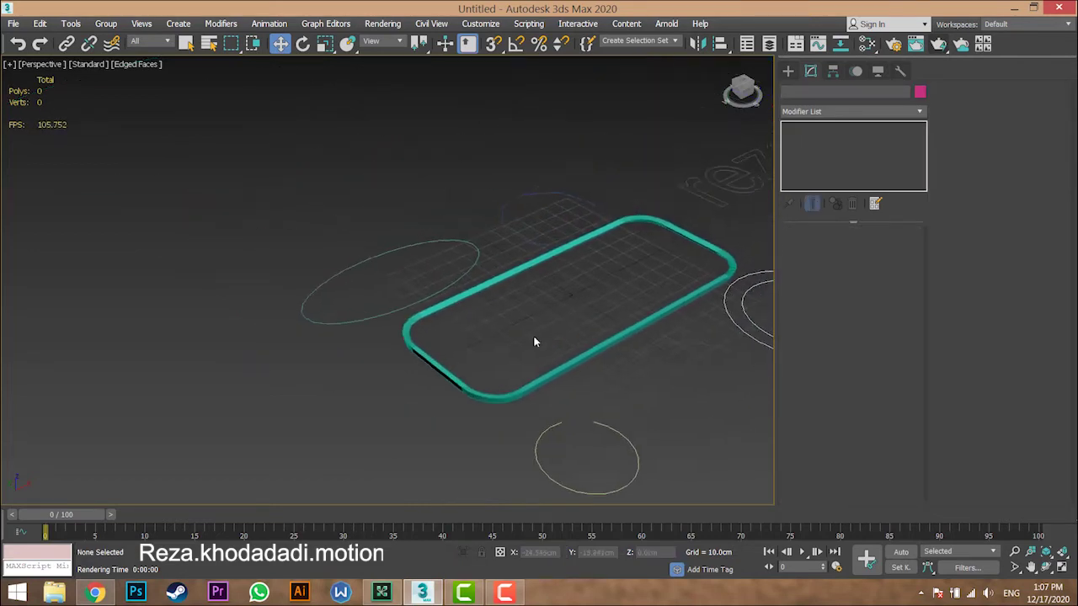
{"action": "middle_click_drag", "start_coordinate": [534, 337], "coordinate": [691, 304]}
{"action": "scroll", "coordinate": [581, 304], "scroll_direction": "up", "scroll_amount": 5}
{"action": "scroll", "coordinate": [642, 384], "scroll_direction": "down", "scroll_amount": 3}
{"action": "middle_click_drag", "start_coordinate": [581, 387], "coordinate": [404, 411]}
{"action": "scroll", "coordinate": [541, 334], "scroll_direction": "down", "scroll_amount": 2}
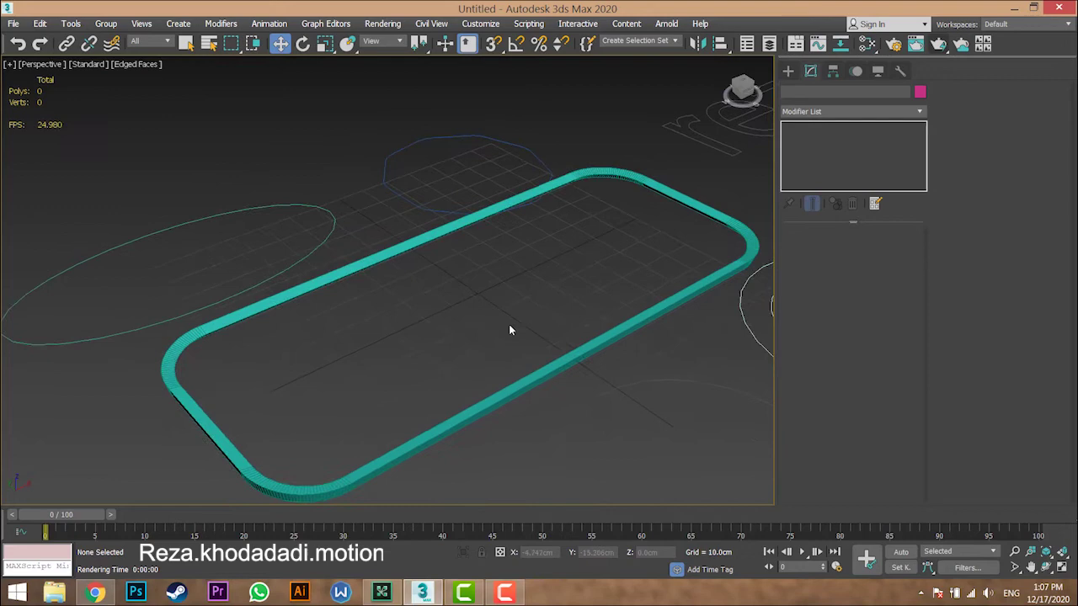
{"action": "left_click", "coordinate": [647, 318]}
{"action": "left_click", "coordinate": [575, 329]}
{"action": "scroll", "coordinate": [577, 354], "scroll_direction": "up", "scroll_amount": 2}
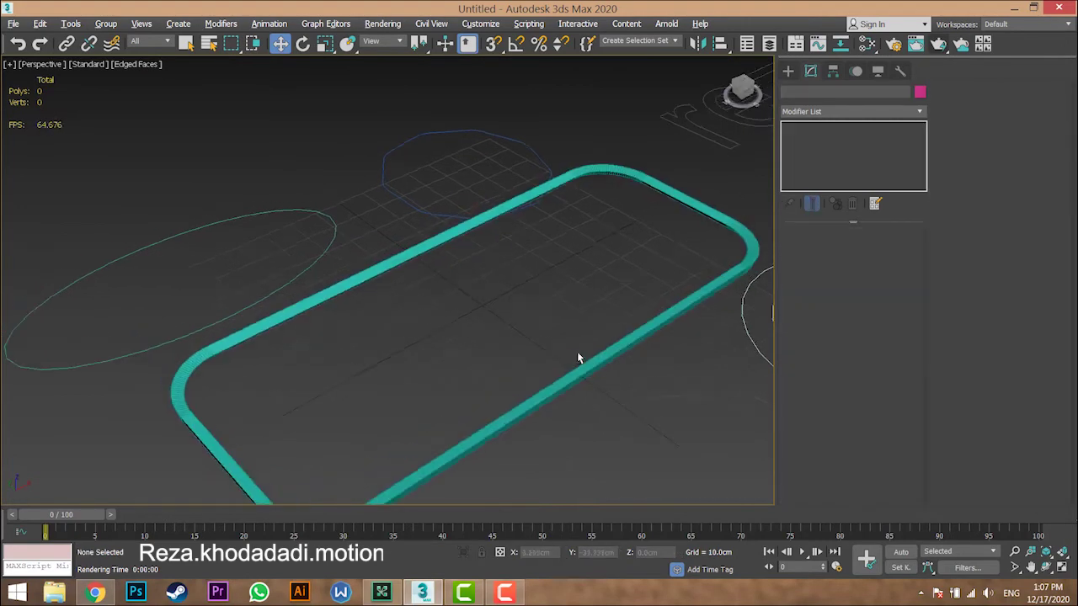
{"action": "scroll", "coordinate": [455, 335], "scroll_direction": "down", "scroll_amount": 3}
{"action": "middle_click_drag", "start_coordinate": [383, 310], "coordinate": [395, 317]}
- Select the rounded rectangle and collapse its Interpolation, Parameters and Rendering rollouts
{"action": "left_click", "coordinate": [396, 317]}
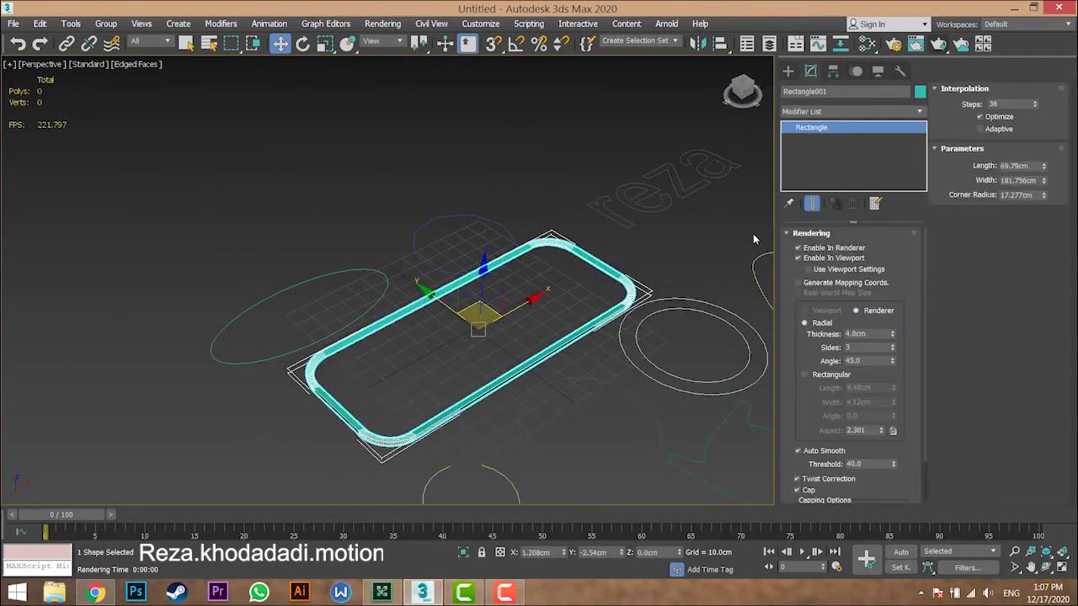
{"action": "left_click", "coordinate": [977, 90]}
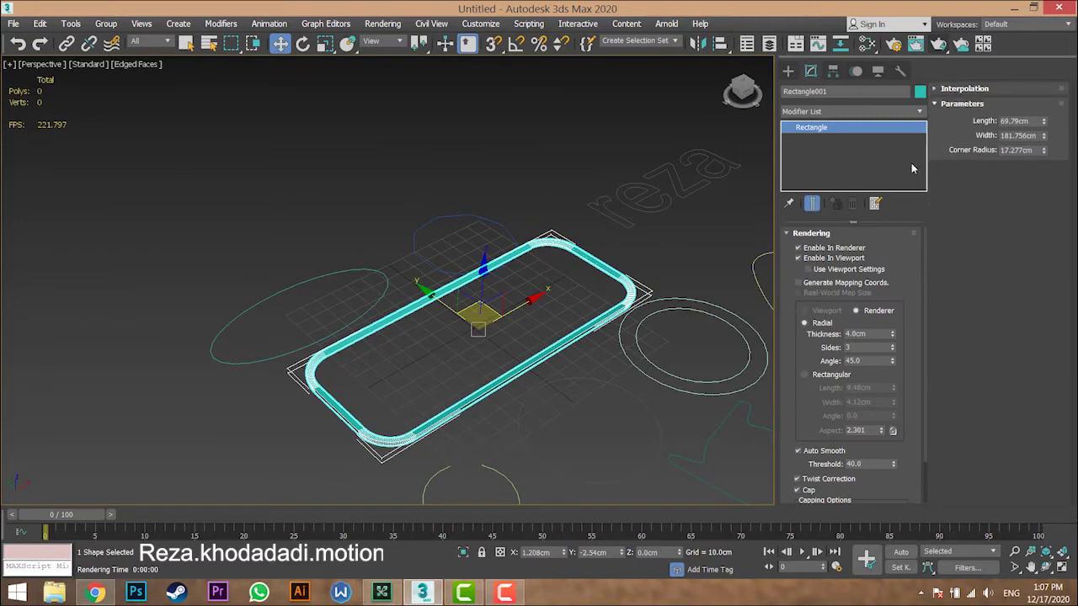
{"action": "left_click", "coordinate": [964, 104]}
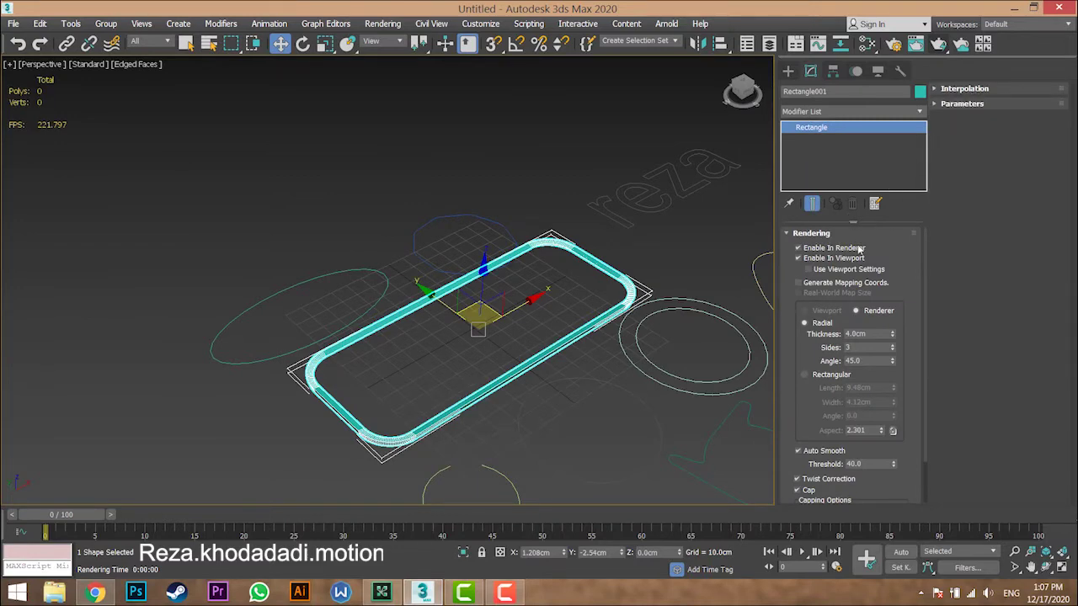
{"action": "left_click", "coordinate": [814, 234]}
- Render a perspective close-up of the rounded rectangle's nearest corner, and close the rendered frame
{"action": "scroll", "coordinate": [510, 305], "scroll_direction": "up", "scroll_amount": 10}
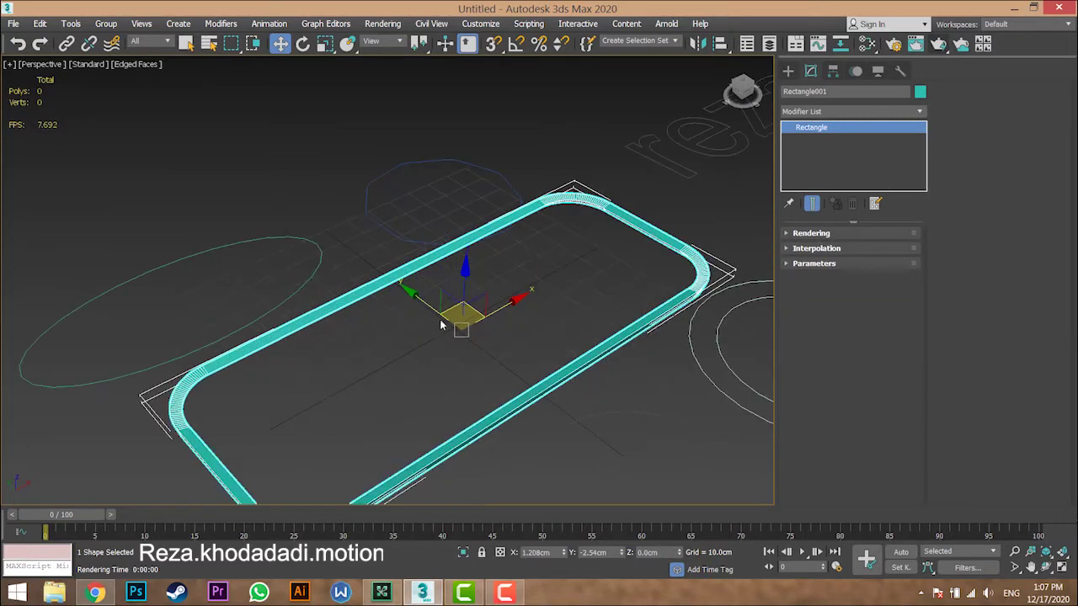
{"action": "middle_click_drag", "start_coordinate": [556, 176], "coordinate": [596, 59]}
{"action": "scroll", "coordinate": [433, 345], "scroll_direction": "up", "scroll_amount": 5}
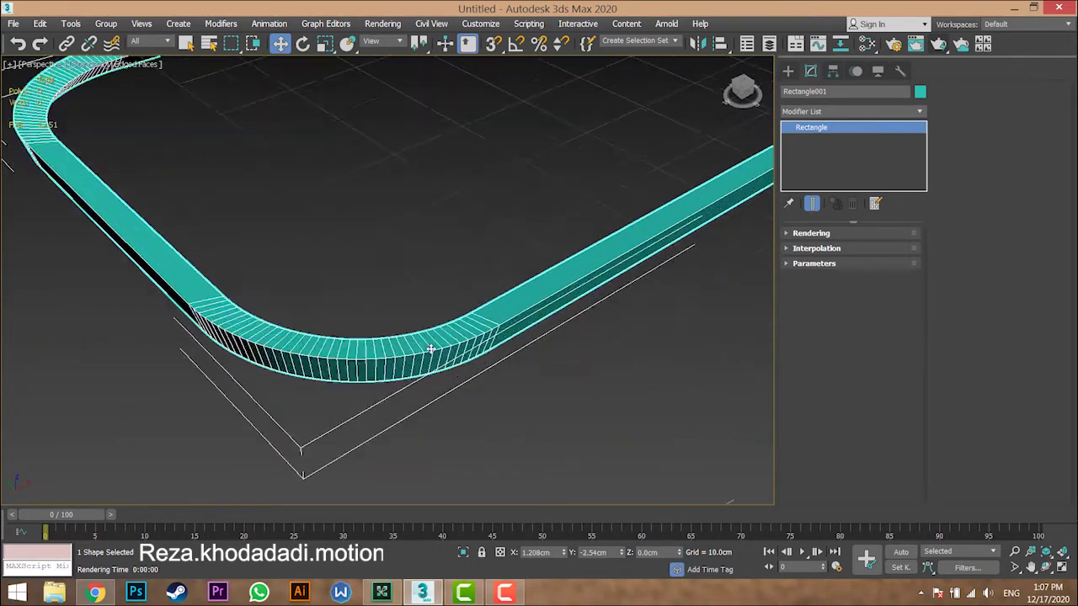
{"action": "middle_click_drag", "start_coordinate": [459, 357], "coordinate": [525, 372]}
{"action": "left_click", "coordinate": [938, 44]}
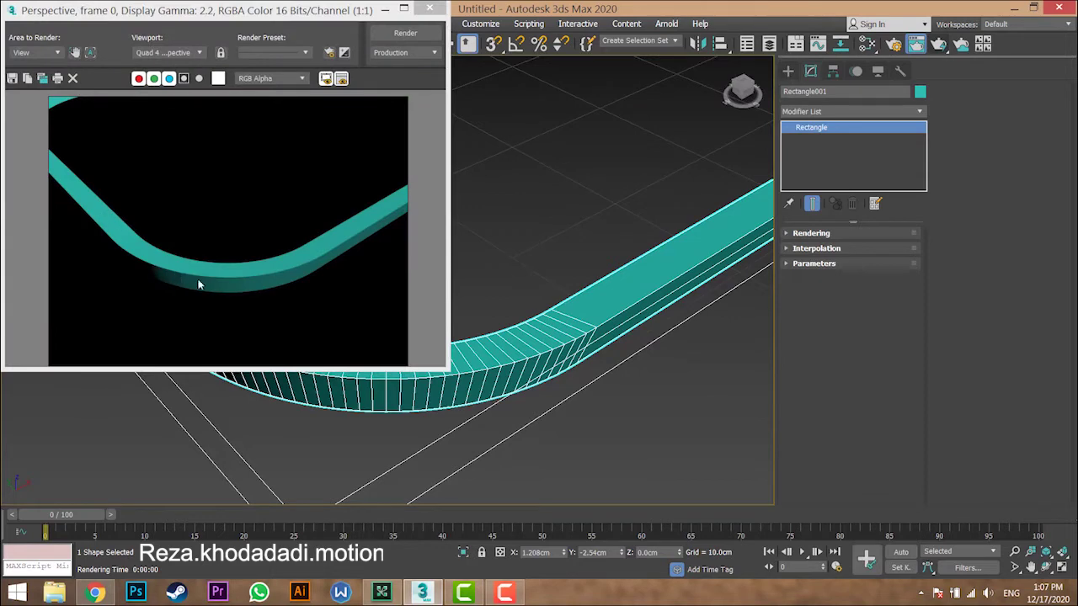
{"action": "left_click", "coordinate": [430, 8]}
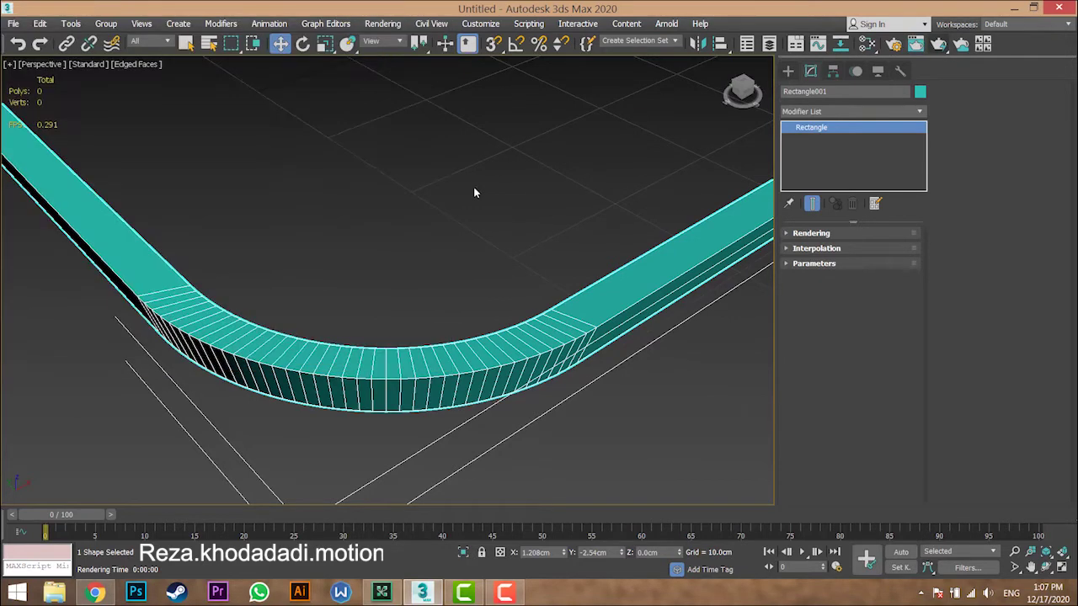
- Rotate the open arc in front of the rectangle about its Z axis to about -128.4 degrees, keeping it selected
{"action": "scroll", "coordinate": [473, 187], "scroll_direction": "down", "scroll_amount": 8}
{"action": "scroll", "coordinate": [598, 303], "scroll_direction": "down", "scroll_amount": 3}
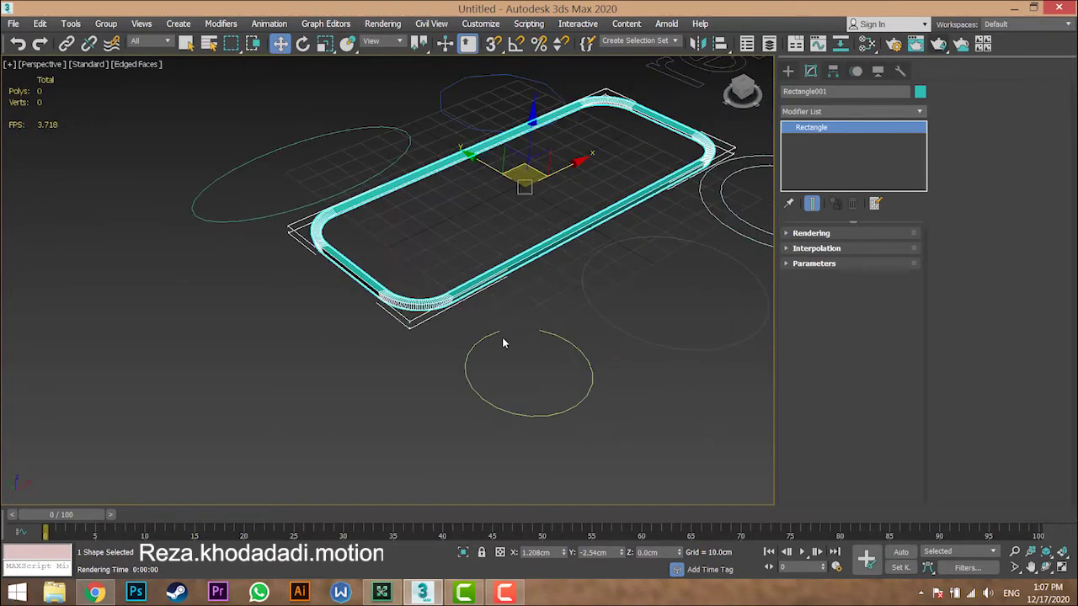
{"action": "scroll", "coordinate": [503, 339], "scroll_direction": "down", "scroll_amount": 3}
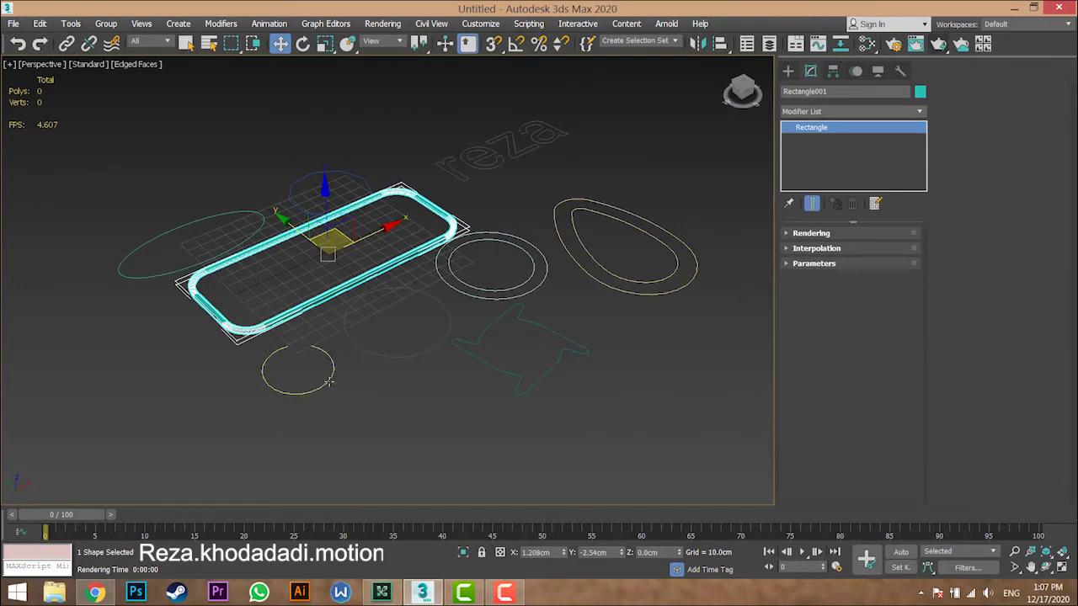
{"action": "left_click", "coordinate": [328, 381]}
{"action": "key", "text": "e"}
{"action": "left_click_drag", "start_coordinate": [349, 404], "coordinate": [315, 377]}
{"action": "scroll", "coordinate": [318, 379], "scroll_direction": "up", "scroll_amount": 4}
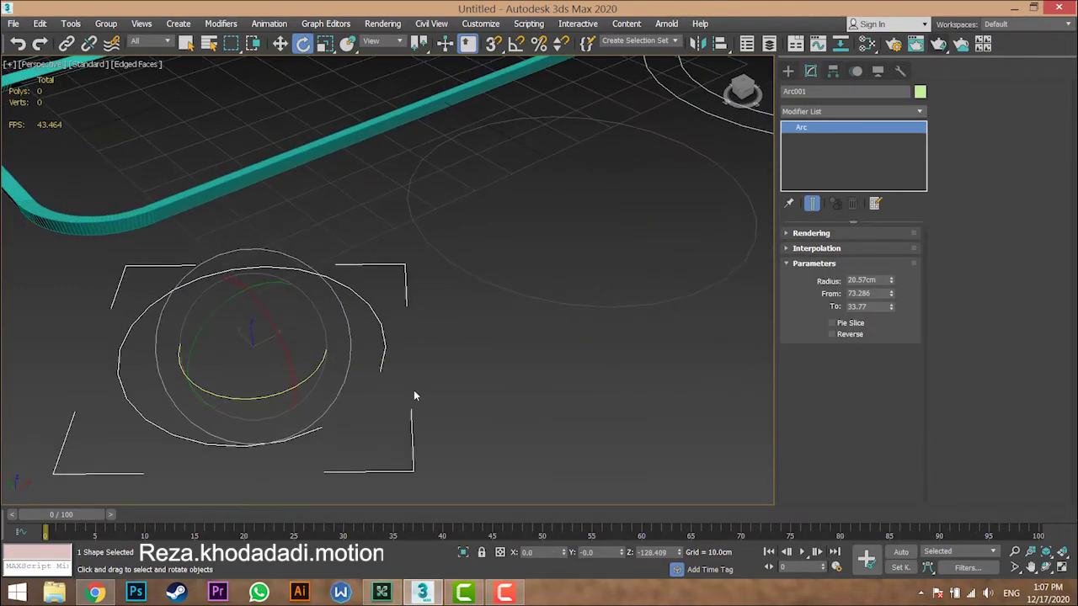
{"action": "left_click", "coordinate": [318, 391]}
{"action": "left_click", "coordinate": [383, 344]}
- Enable the arc in renderer and viewport, with a radial thickness of 7.92 cm and 20 sides
{"action": "left_click", "coordinate": [814, 235]}
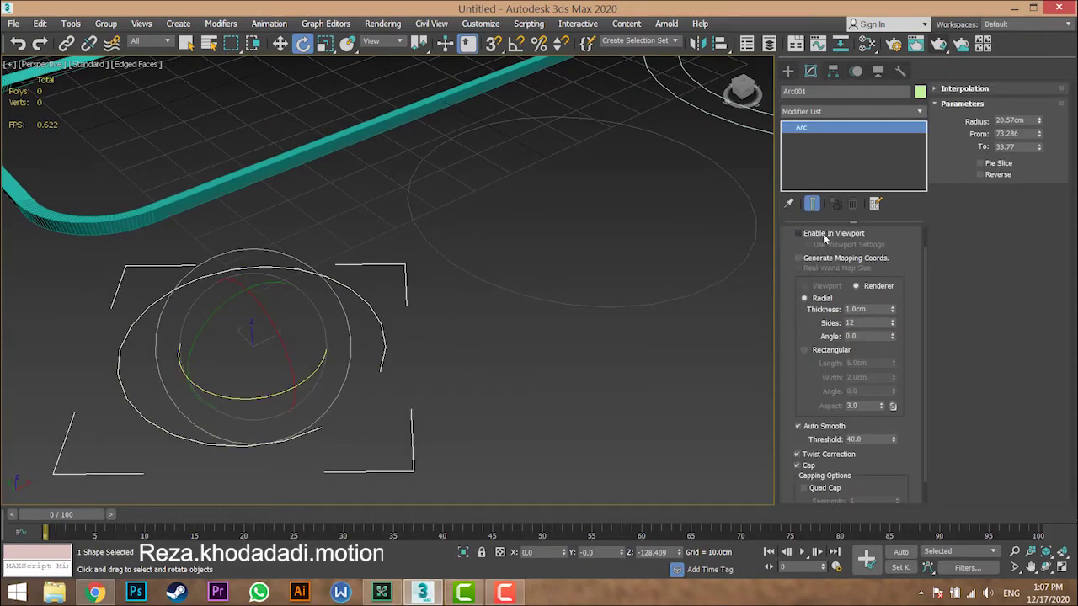
{"action": "left_click", "coordinate": [826, 257]}
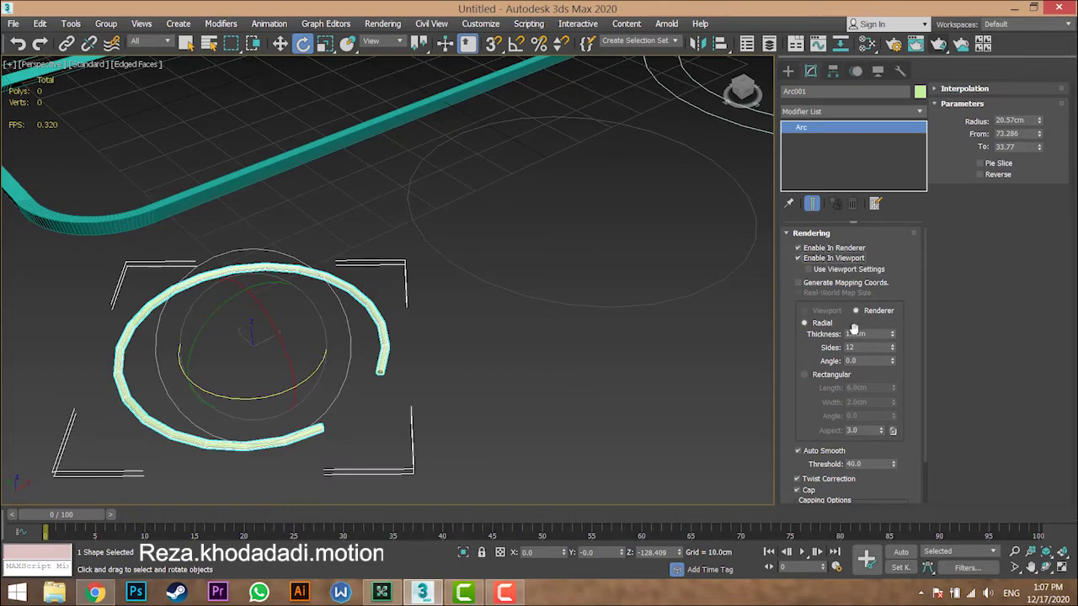
{"action": "left_click_drag", "start_coordinate": [895, 338], "coordinate": [894, 286]}
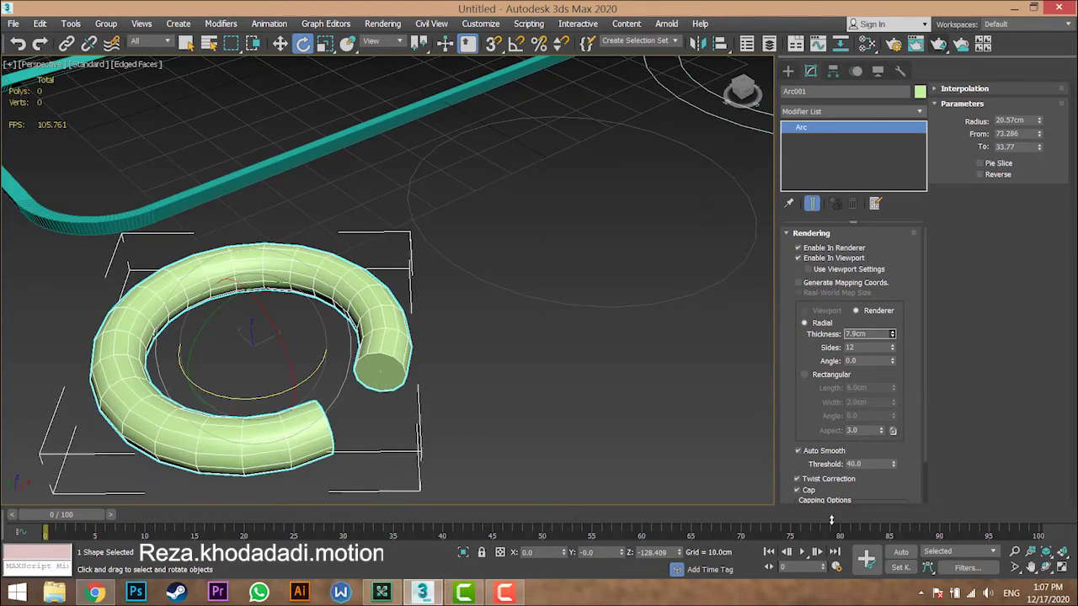
{"action": "scroll", "coordinate": [794, 407], "scroll_direction": "down", "scroll_amount": 2}
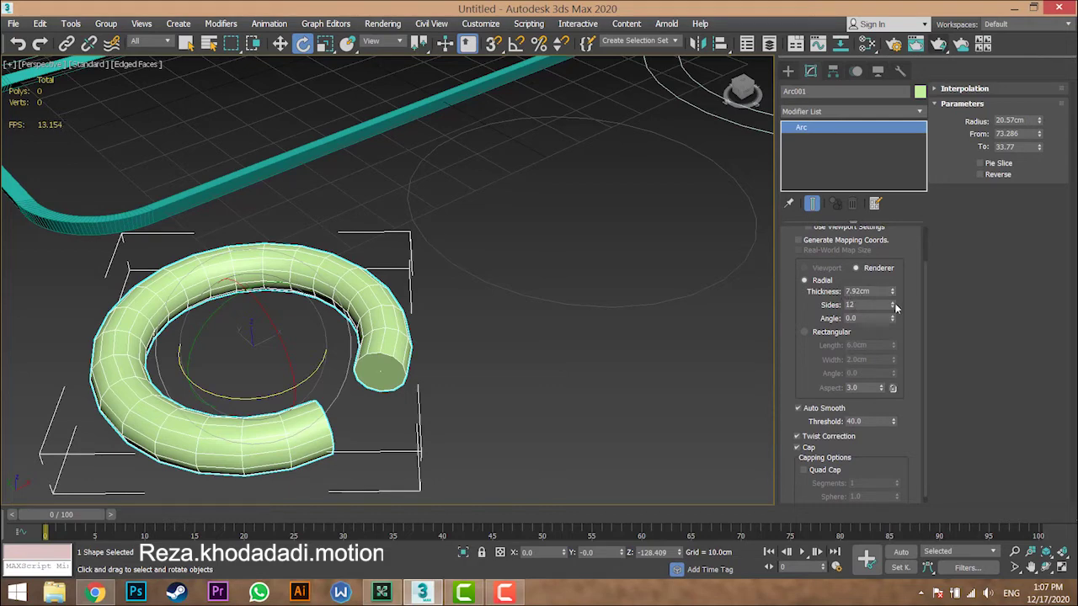
{"action": "mouse_move", "coordinate": [892, 307]}
{"action": "left_mouse_down"}
{"action": "mouse_move", "coordinate": [889, 291]}
{"action": "mouse_move", "coordinate": [889, 308]}
{"action": "left_mouse_up"}
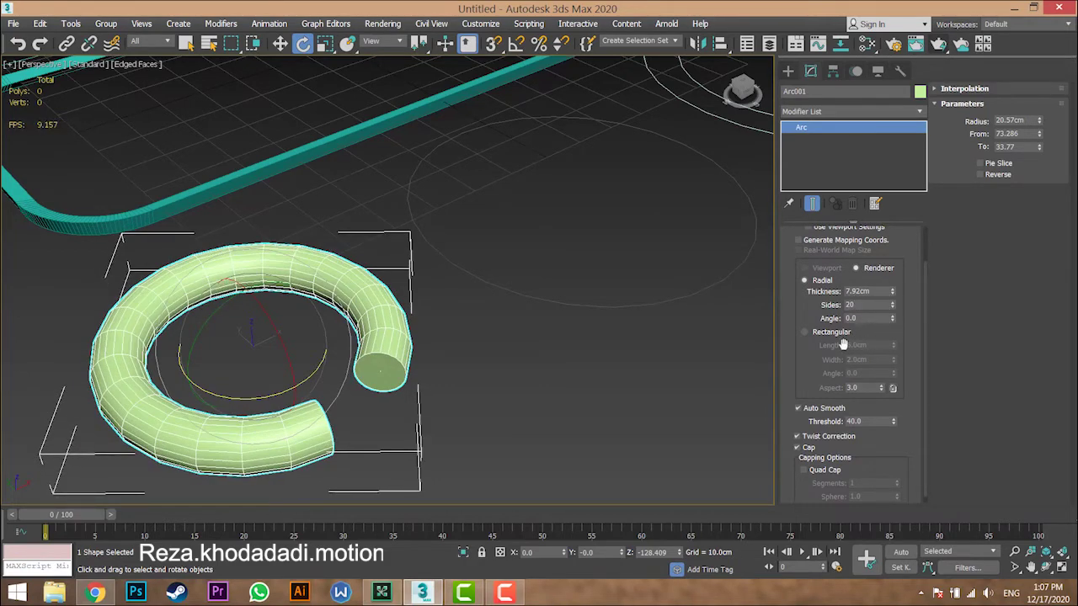
- Turn Cap off and back on for the arc, and inspect the tube's two open ends up close
{"action": "scroll", "coordinate": [813, 350], "scroll_direction": "down", "scroll_amount": 1}
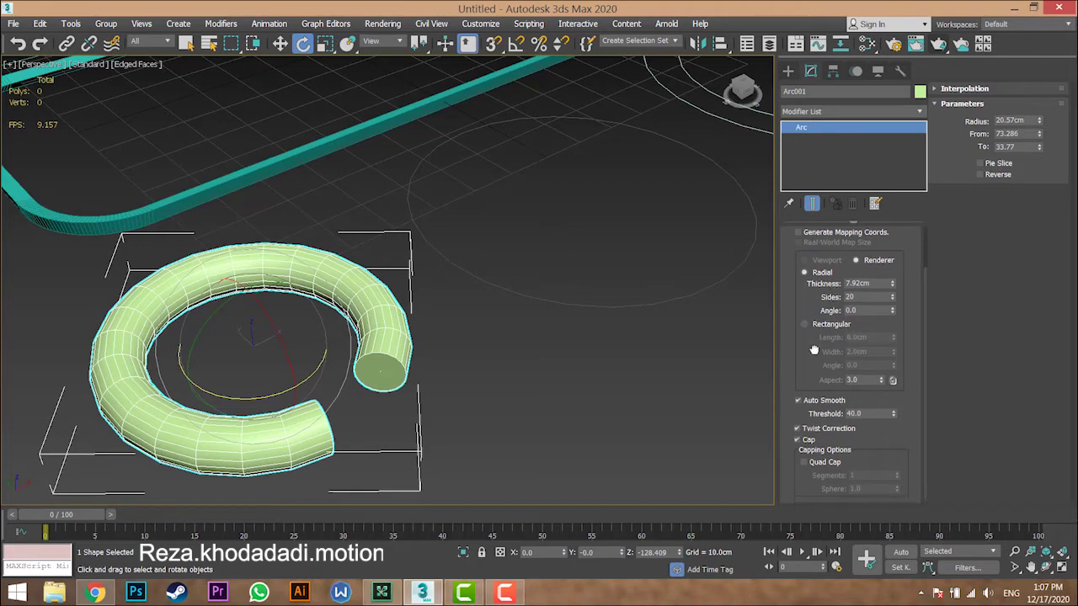
{"action": "left_click", "coordinate": [808, 444]}
{"action": "left_click", "coordinate": [807, 444]}
{"action": "scroll", "coordinate": [390, 369], "scroll_direction": "up", "scroll_amount": 5}
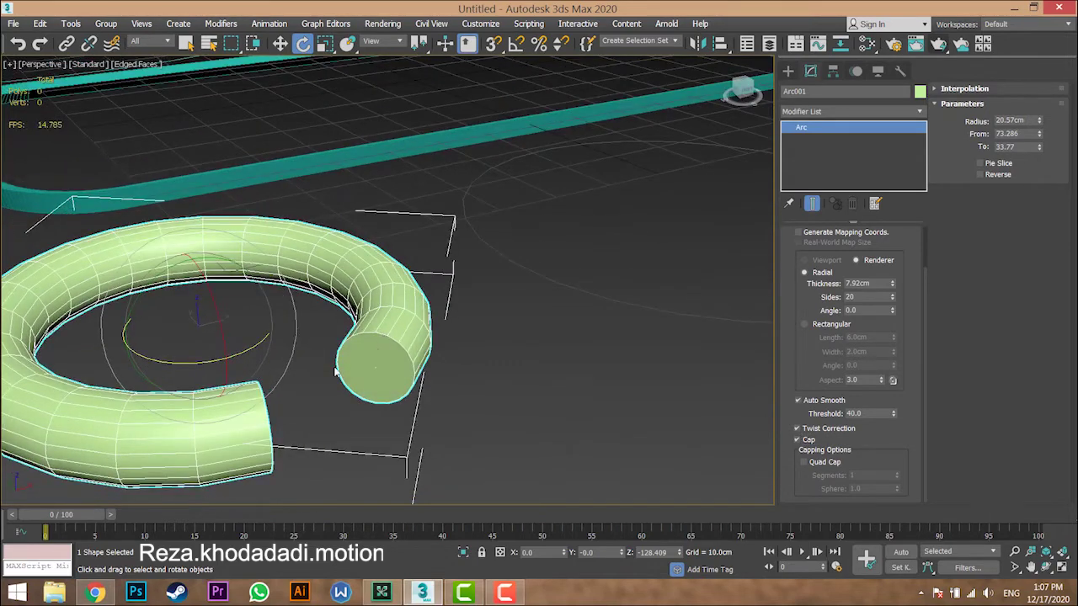
{"action": "scroll", "coordinate": [790, 279], "scroll_direction": "up", "scroll_amount": 2}
- Disable the arc's thickness display in both the renderer and the viewport
{"action": "left_click", "coordinate": [798, 244]}
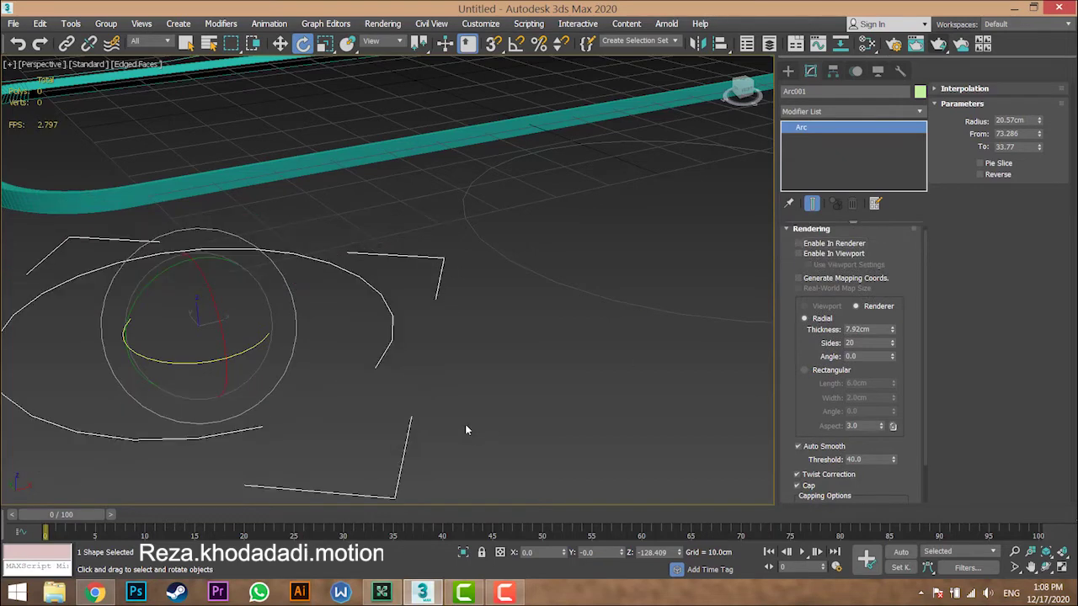
- Reselect the open arc and enable its thickness in both the renderer and the viewport
{"action": "left_click", "coordinate": [465, 423]}
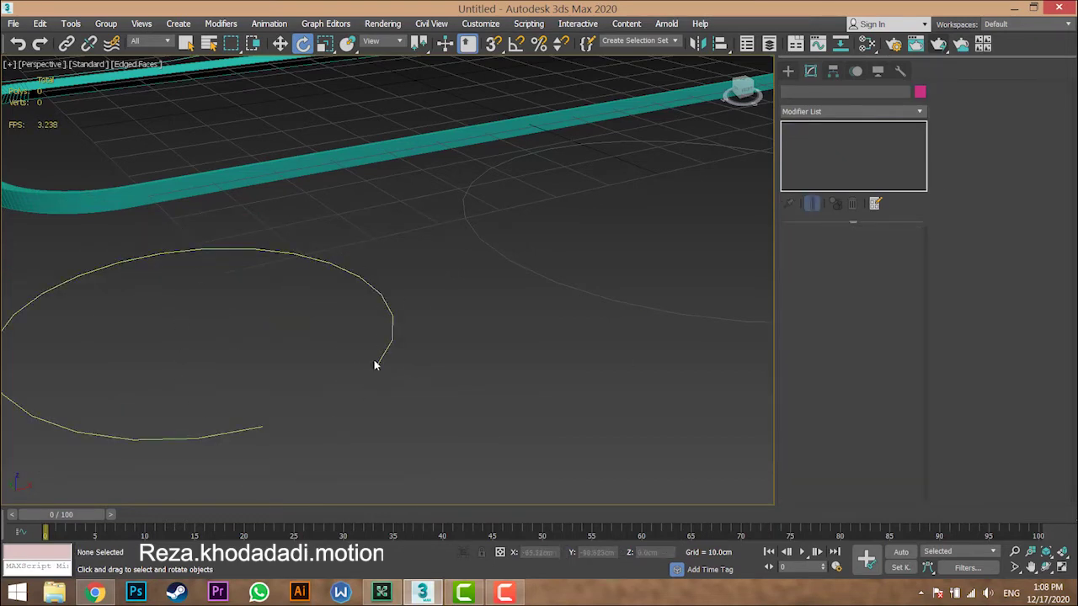
{"action": "left_click", "coordinate": [378, 366]}
{"action": "left_click", "coordinate": [813, 257]}
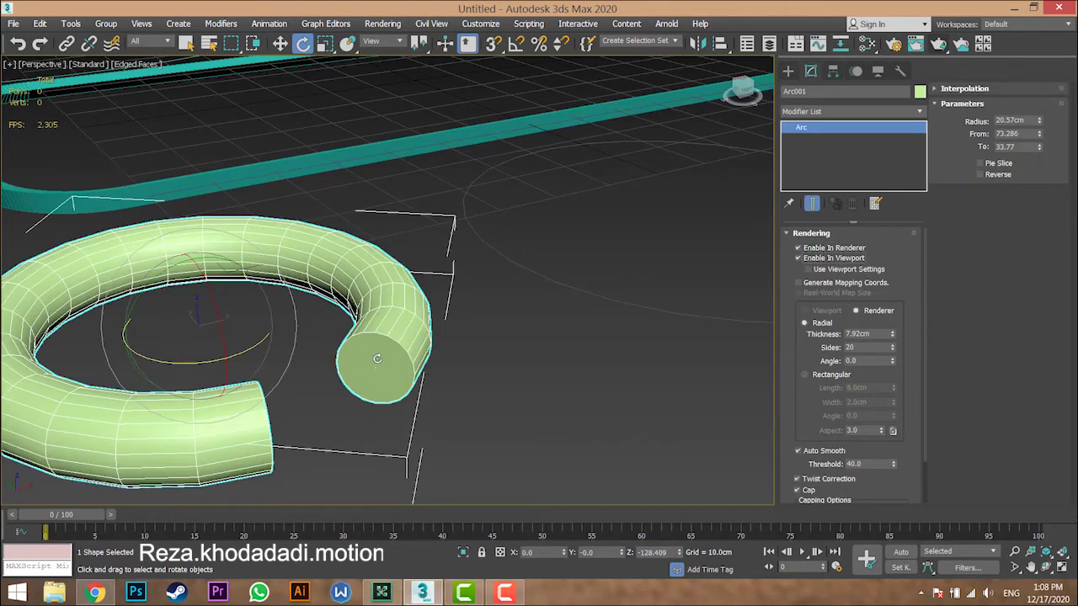
- Remove the end caps from the arc's tube, inspect its hollow ends from several angles, and restore the caps
{"action": "scroll", "coordinate": [800, 450], "scroll_direction": "down", "scroll_amount": 2}
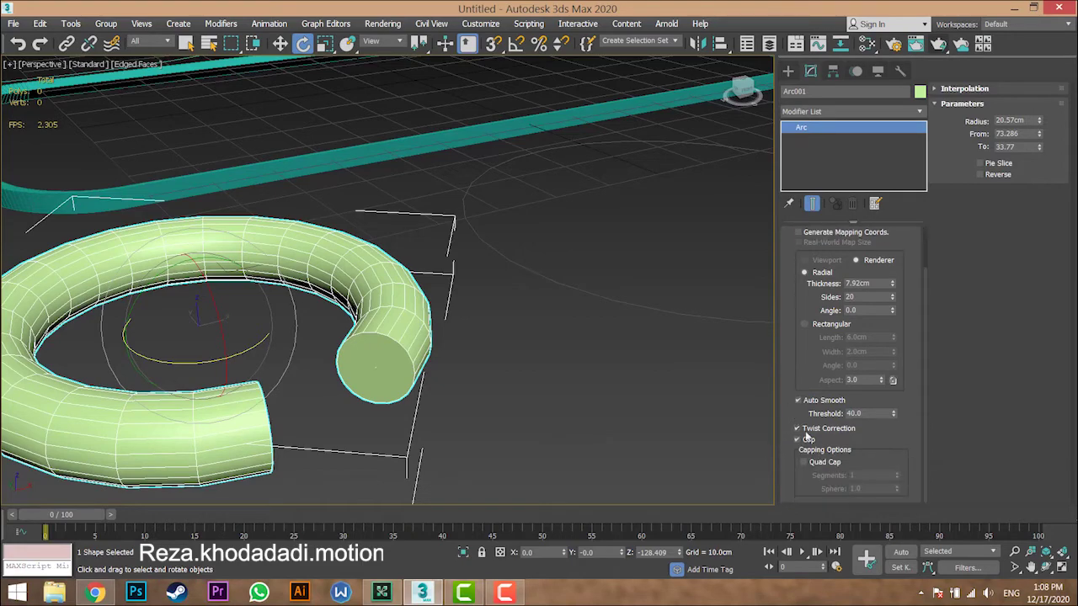
{"action": "left_click", "coordinate": [804, 440]}
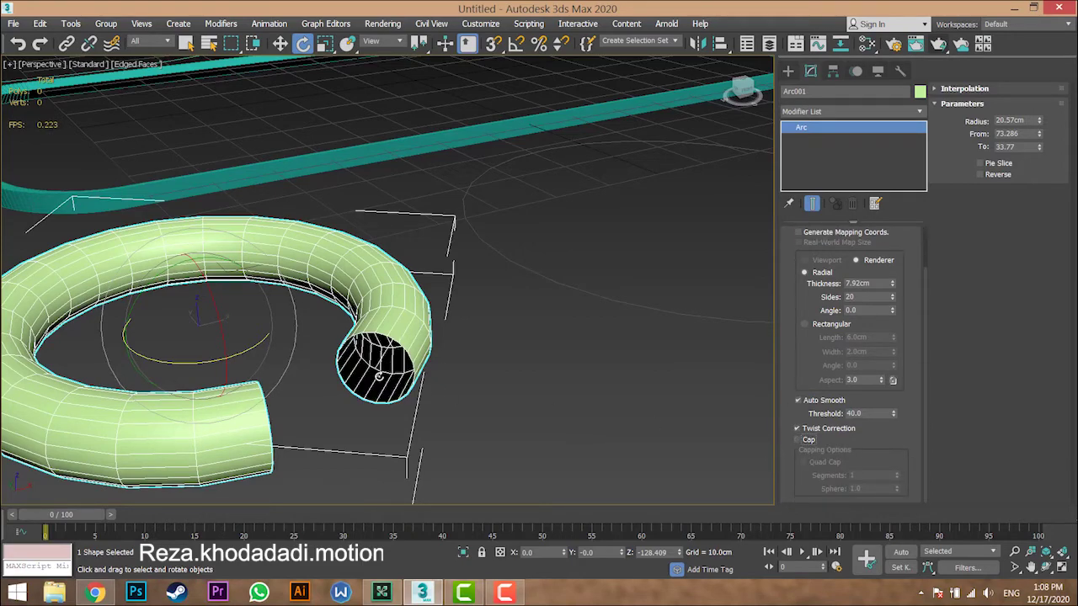
{"action": "middle_click_drag", "start_coordinate": [369, 394], "coordinate": [728, 376], "text": "alt"}
{"action": "left_click", "coordinate": [807, 440]}
{"action": "left_click", "coordinate": [807, 440]}
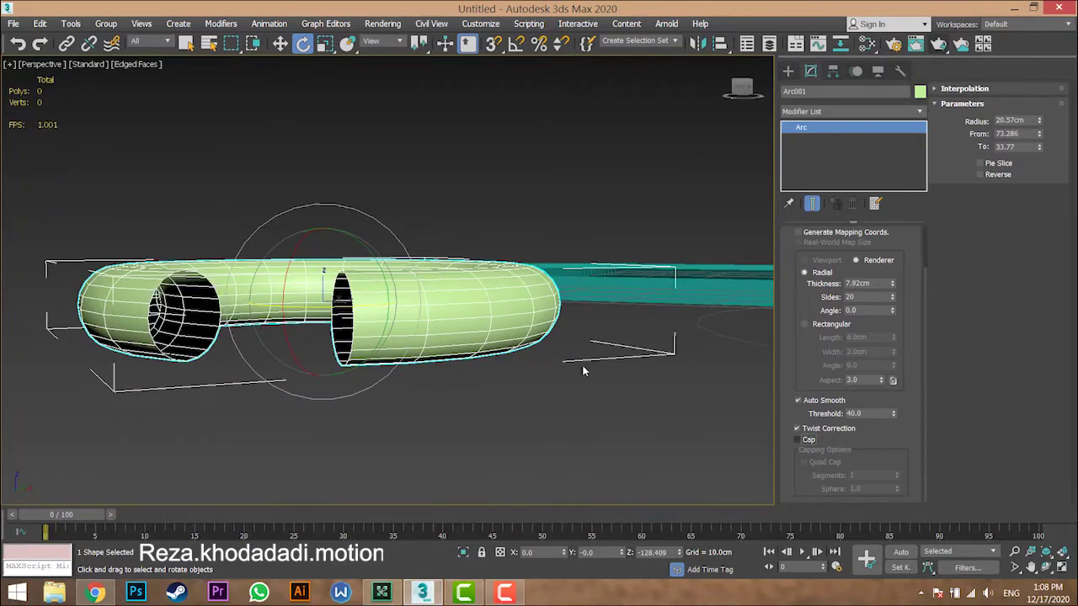
{"action": "middle_click_drag", "start_coordinate": [582, 371], "coordinate": [447, 400], "text": "alt"}
{"action": "left_click", "coordinate": [814, 443]}
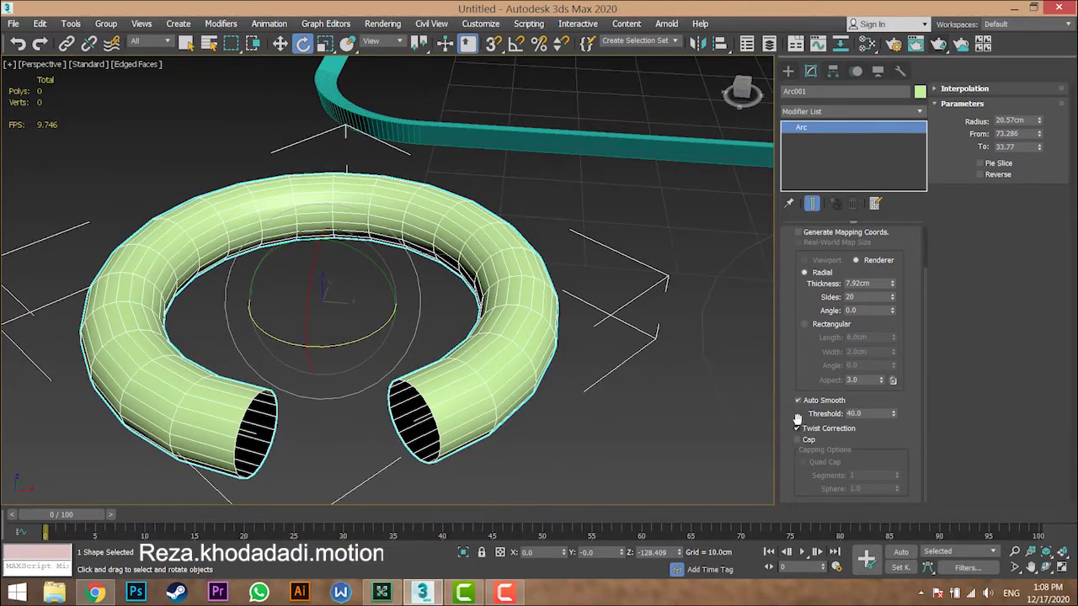
{"action": "left_click", "coordinate": [809, 439]}
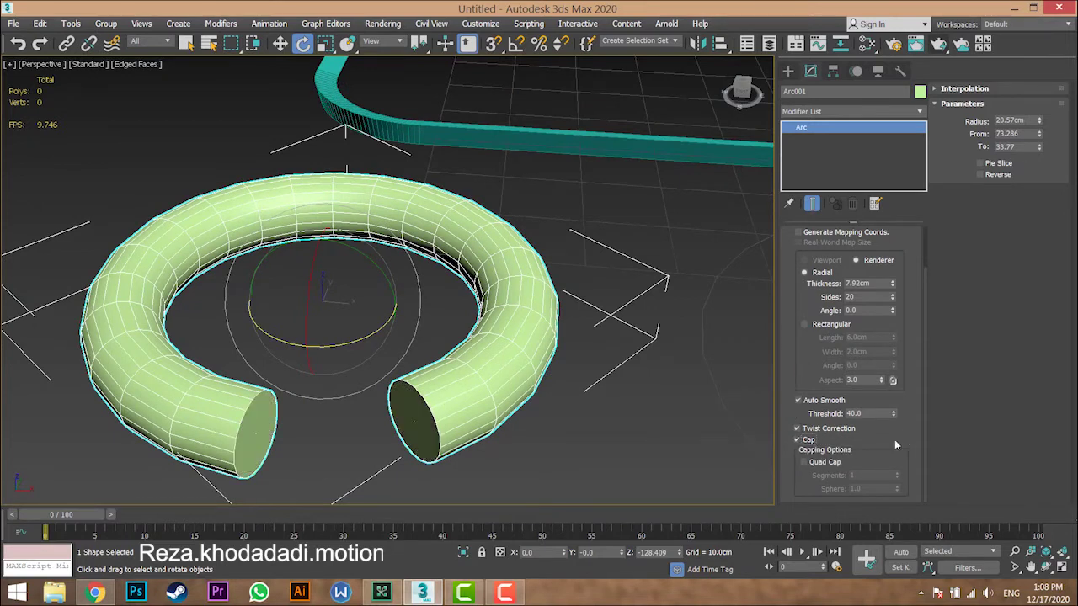
- Enable Quad Cap for the arc with 4 segments and a sphere value of 1.0, and inspect the tube's ends
{"action": "left_click", "coordinate": [825, 462]}
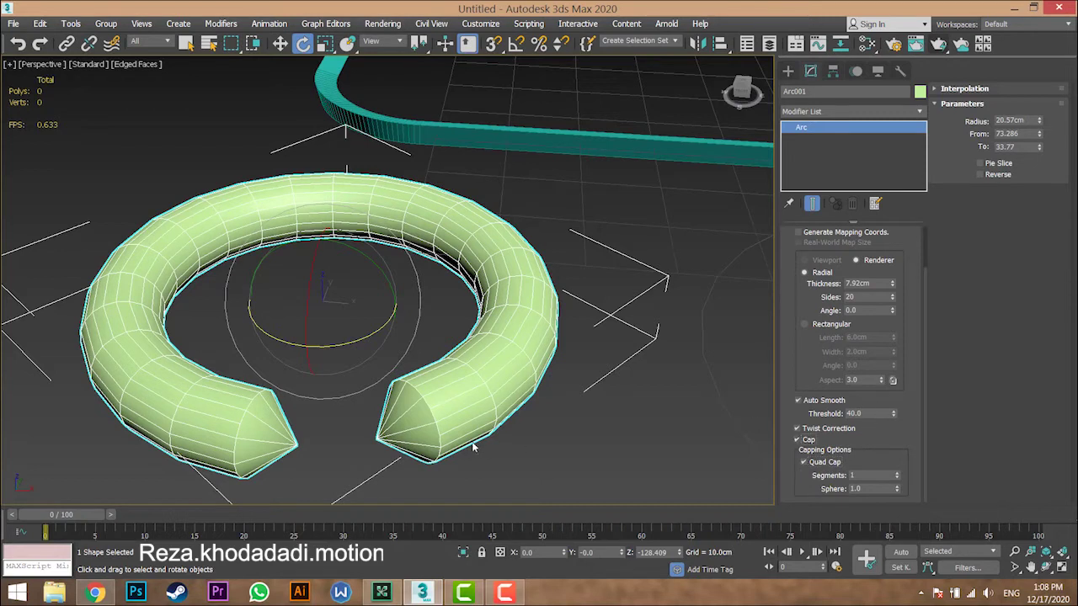
{"action": "left_click_drag", "start_coordinate": [897, 466], "coordinate": [897, 475]}
{"action": "left_click", "coordinate": [896, 473]}
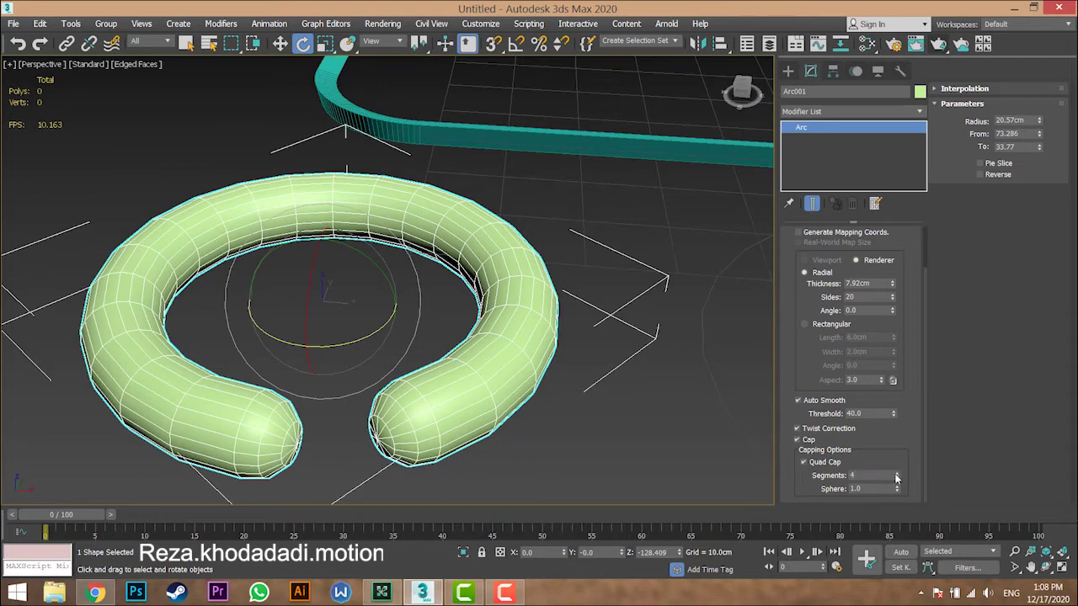
{"action": "middle_click_drag", "start_coordinate": [440, 409], "coordinate": [470, 380], "text": "alt"}
{"action": "scroll", "coordinate": [469, 379], "scroll_direction": "up", "scroll_amount": 2}
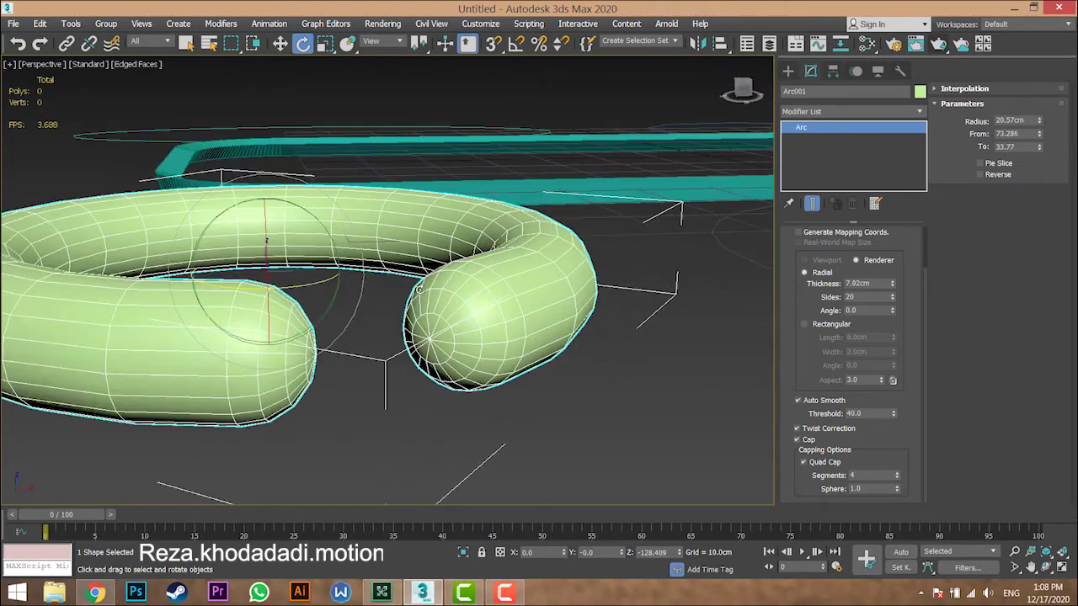
{"action": "middle_click_drag", "start_coordinate": [476, 436], "coordinate": [470, 447], "text": "alt"}
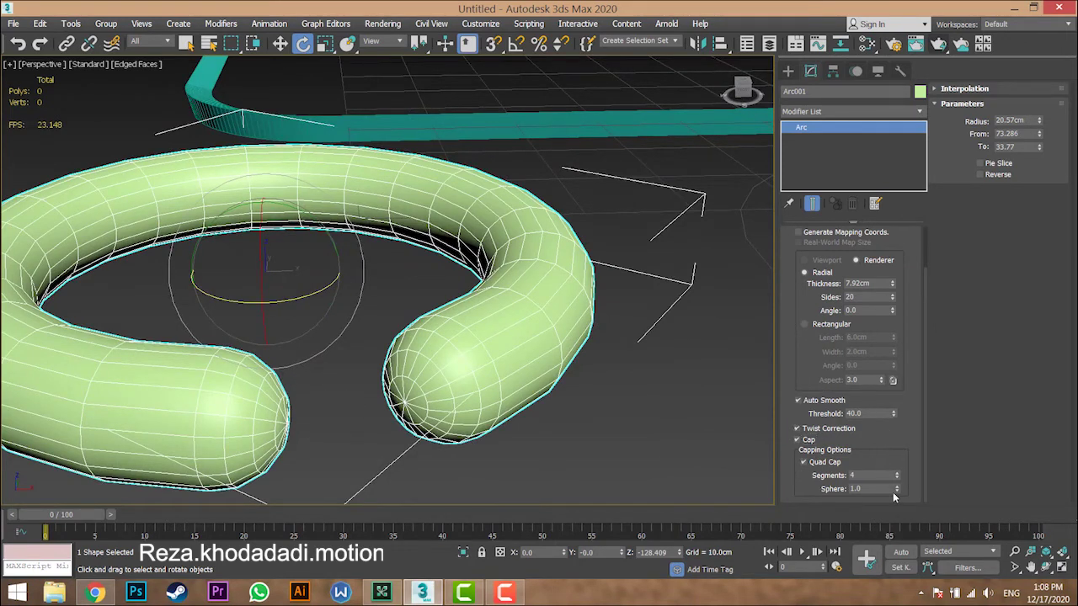
{"action": "mouse_move", "coordinate": [896, 489]}
{"action": "left_mouse_down"}
{"action": "mouse_move", "coordinate": [891, 523]}
{"action": "mouse_move", "coordinate": [885, 474]}
{"action": "mouse_move", "coordinate": [897, 546]}
{"action": "mouse_move", "coordinate": [895, 472]}
{"action": "left_mouse_up"}
{"action": "middle_click_drag", "start_coordinate": [592, 452], "coordinate": [576, 386], "text": "alt"}
{"action": "scroll", "coordinate": [601, 471], "scroll_direction": "down", "scroll_amount": 4}
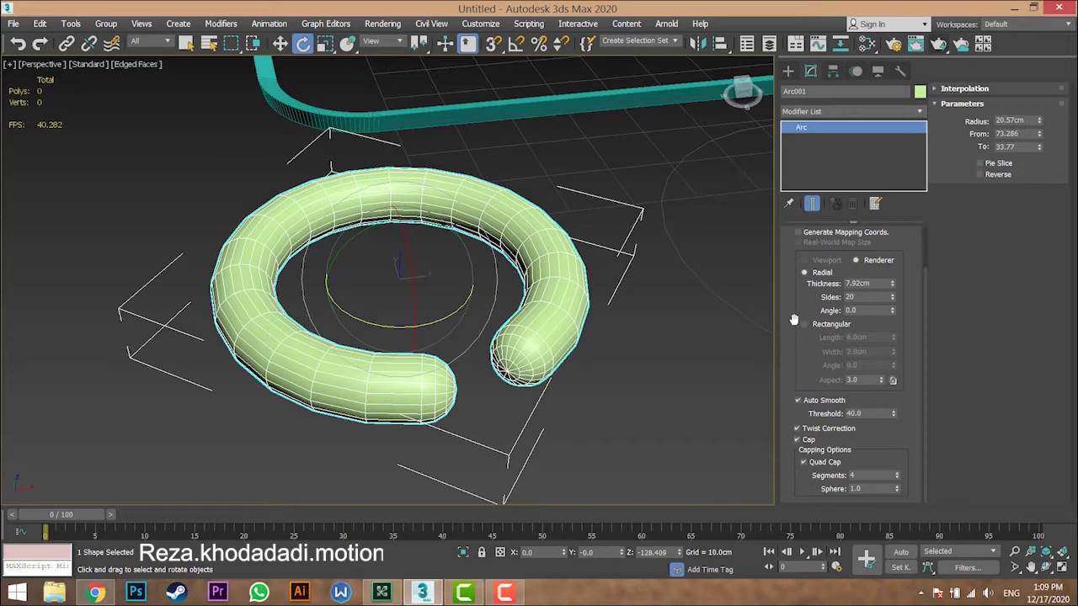
- Expand the arc's interpolation settings and check the Optimize option
{"action": "left_click_drag", "start_coordinate": [793, 320], "coordinate": [914, 372]}
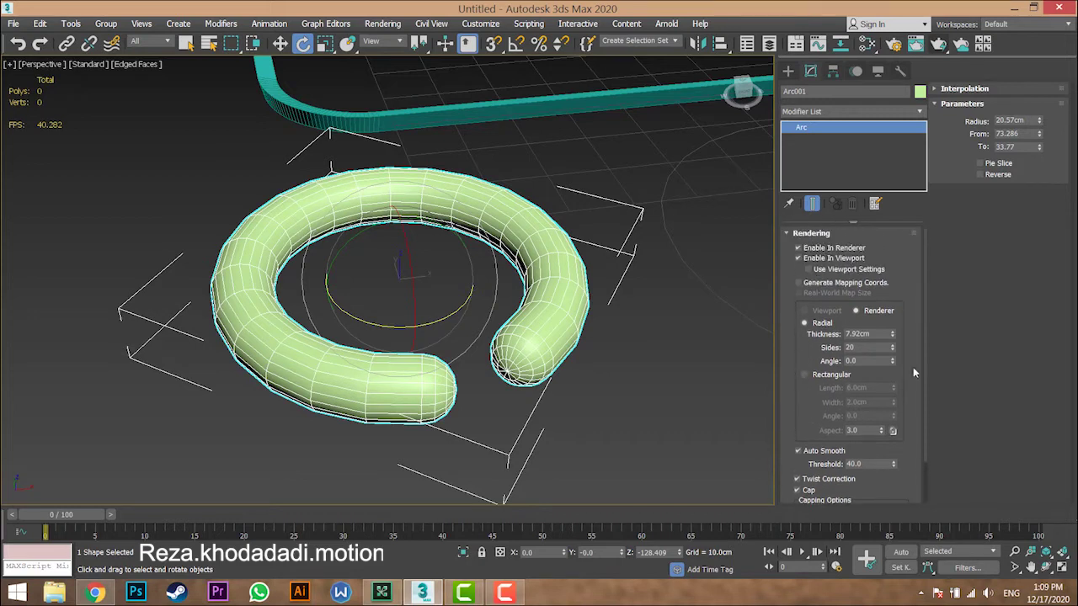
{"action": "left_click", "coordinate": [965, 88]}
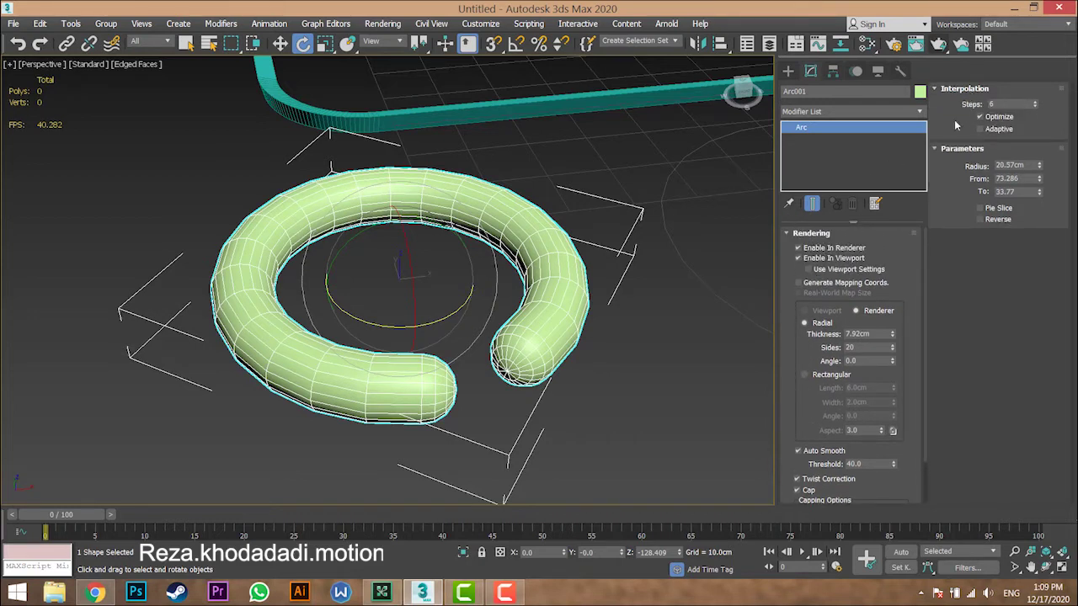
{"action": "left_click", "coordinate": [981, 117]}
- Select the rectangle and examine the segments of its rounded corners up close
{"action": "scroll", "coordinate": [365, 310], "scroll_direction": "down", "scroll_amount": 5}
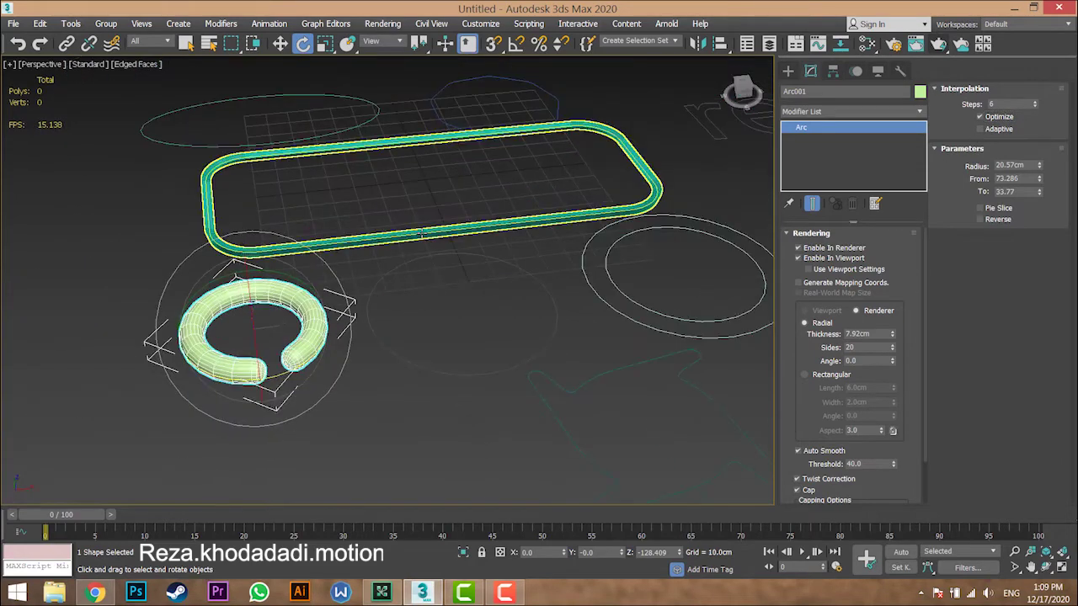
{"action": "left_click", "coordinate": [393, 237]}
{"action": "scroll", "coordinate": [393, 243], "scroll_direction": "up", "scroll_amount": 4}
{"action": "middle_click_drag", "start_coordinate": [393, 243], "coordinate": [472, 283]}
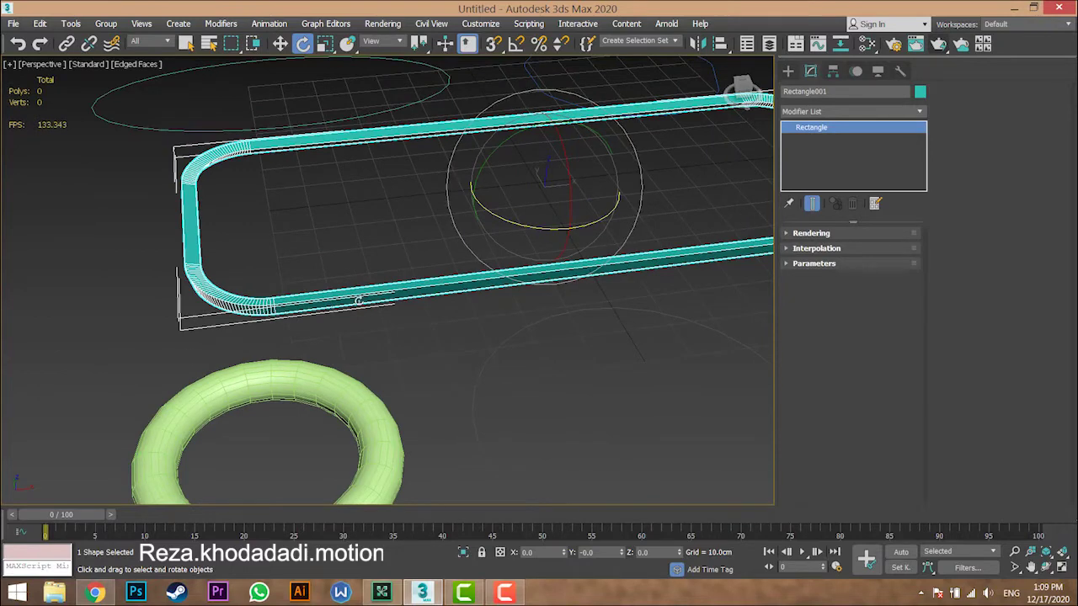
{"action": "middle_click_drag", "start_coordinate": [263, 216], "coordinate": [215, 247]}
{"action": "scroll", "coordinate": [216, 247], "scroll_direction": "down", "scroll_amount": 3}
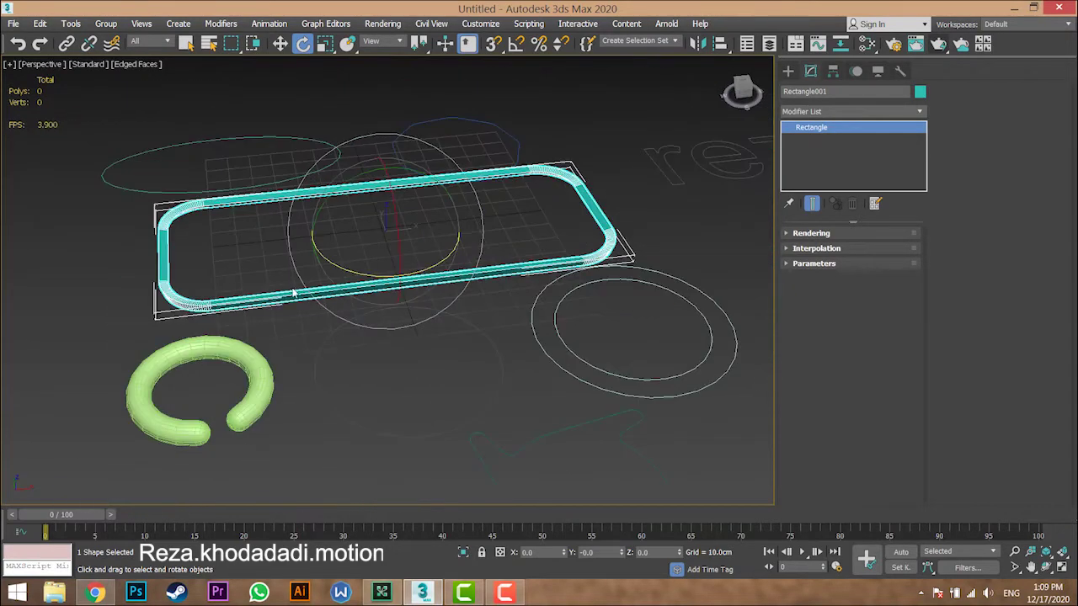
{"action": "middle_click_drag", "start_coordinate": [483, 365], "coordinate": [445, 319]}
- Enable the donut shape in renderer and viewport, with a radial thickness of 3.27 cm and 36 sides
{"action": "left_click", "coordinate": [537, 327]}
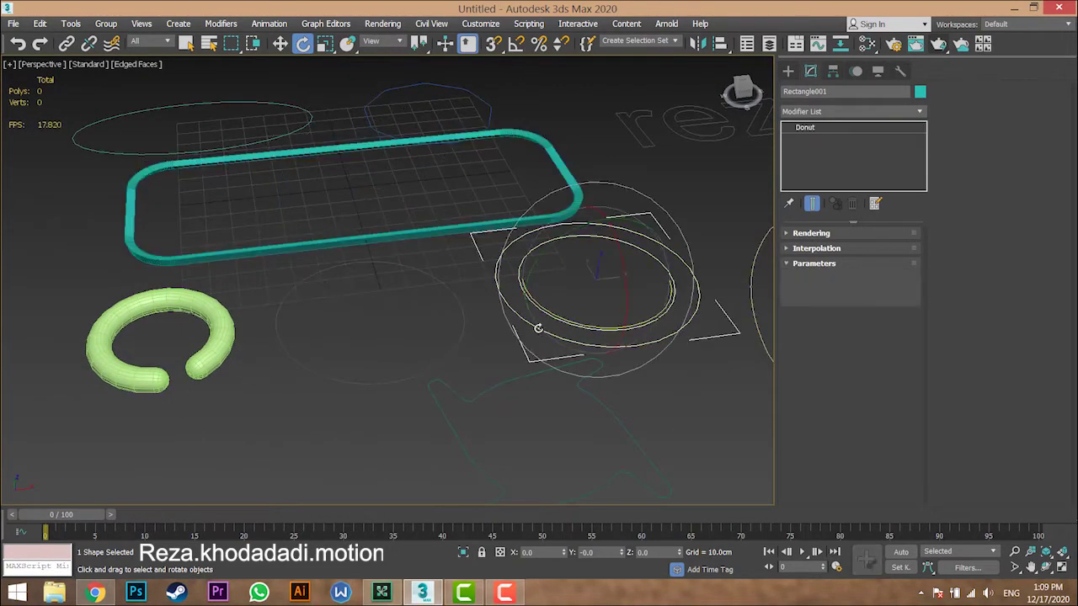
{"action": "middle_click_drag", "start_coordinate": [573, 320], "coordinate": [512, 349]}
{"action": "scroll", "coordinate": [512, 348], "scroll_direction": "up", "scroll_amount": 3}
{"action": "left_click", "coordinate": [861, 231]}
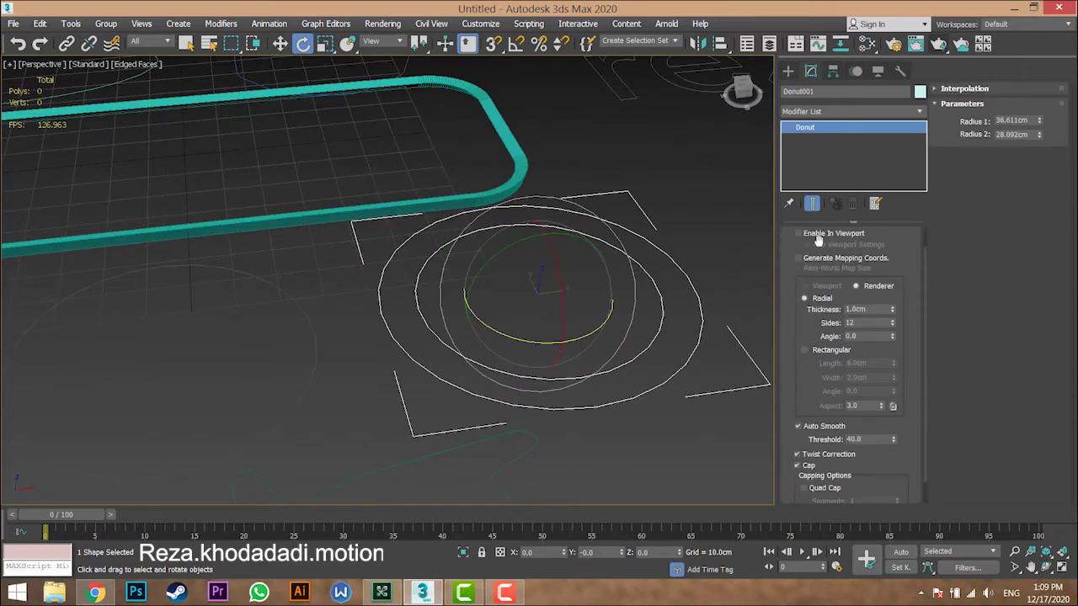
{"action": "left_click", "coordinate": [797, 247]}
{"action": "left_click", "coordinate": [798, 258]}
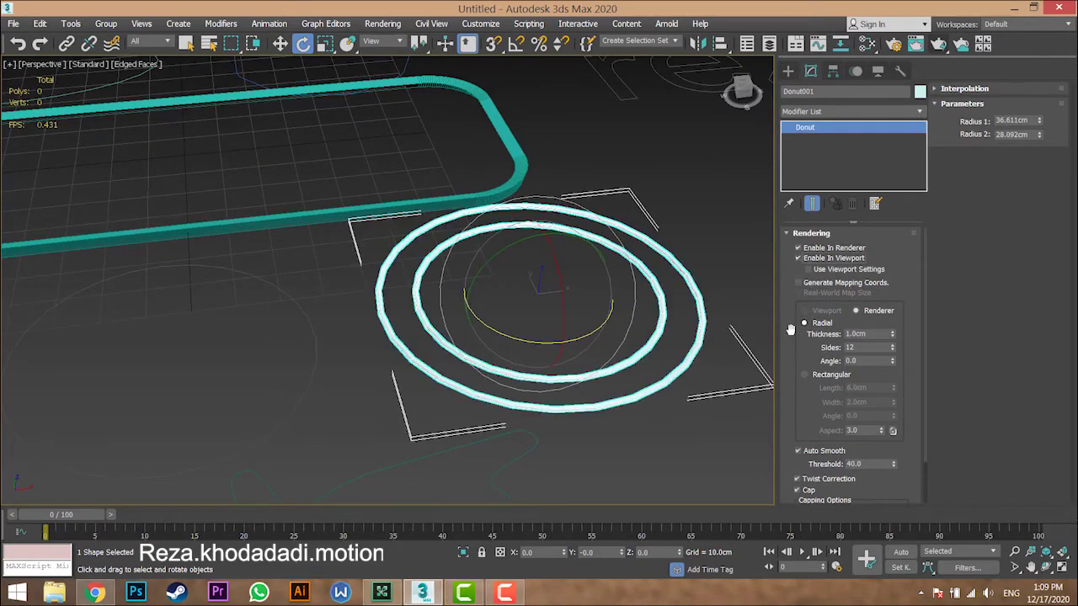
{"action": "mouse_move", "coordinate": [894, 336]}
{"action": "left_mouse_down"}
{"action": "mouse_move", "coordinate": [894, 325]}
{"action": "mouse_move", "coordinate": [893, 337]}
{"action": "left_mouse_up"}
{"action": "scroll", "coordinate": [589, 298], "scroll_direction": "up", "scroll_amount": 4}
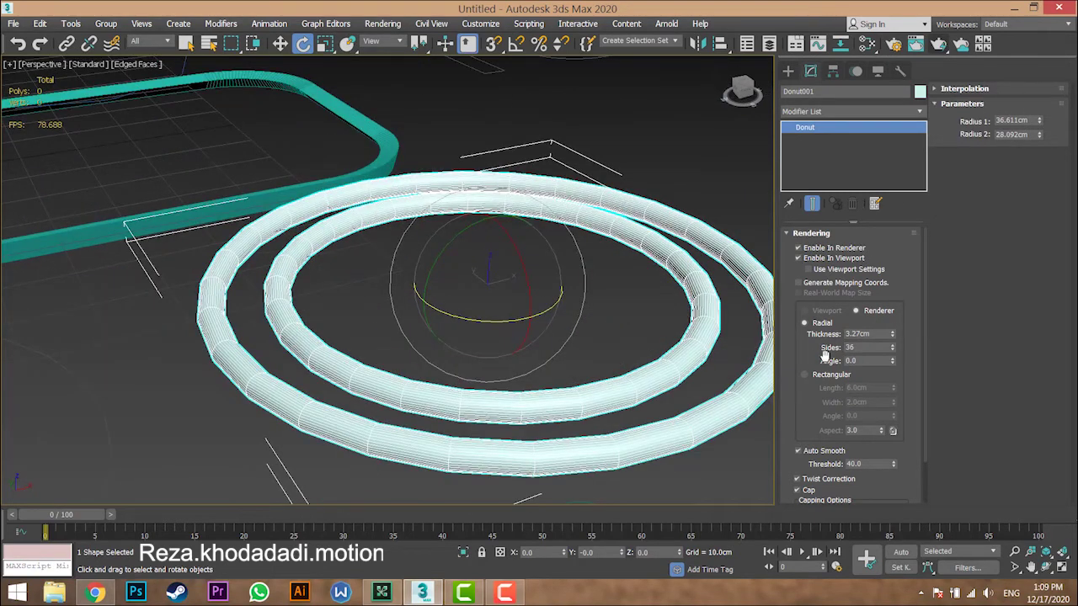
- Increase the donut's interpolation steps to smooth both rings, and deselect it
{"action": "scroll", "coordinate": [824, 355], "scroll_direction": "down", "scroll_amount": 2}
{"action": "left_click", "coordinate": [982, 88]}
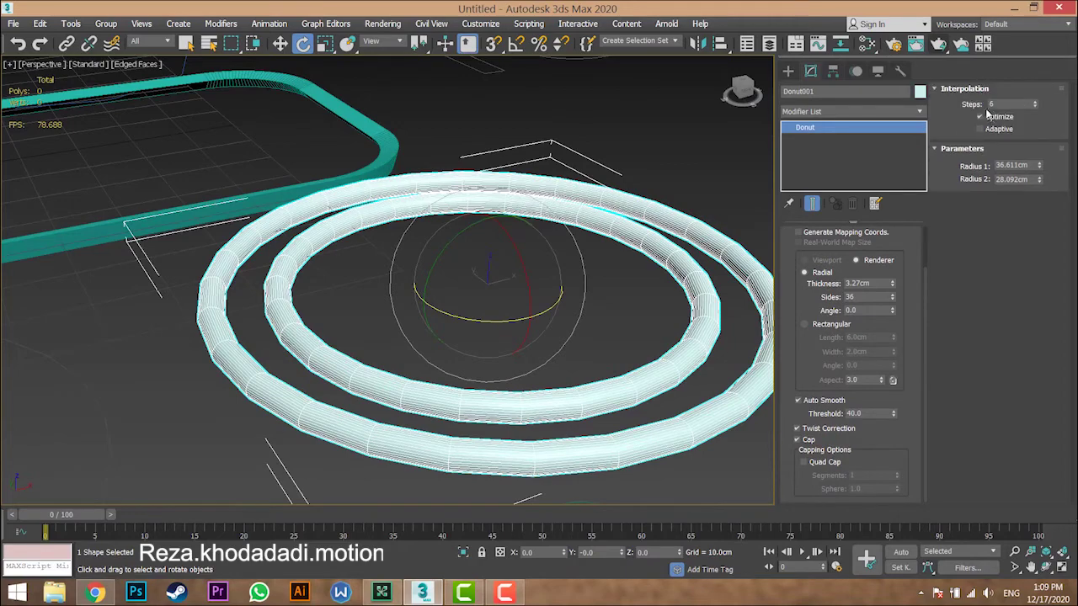
{"action": "left_click_drag", "start_coordinate": [1036, 107], "coordinate": [1036, 84]}
{"action": "left_click", "coordinate": [647, 142]}
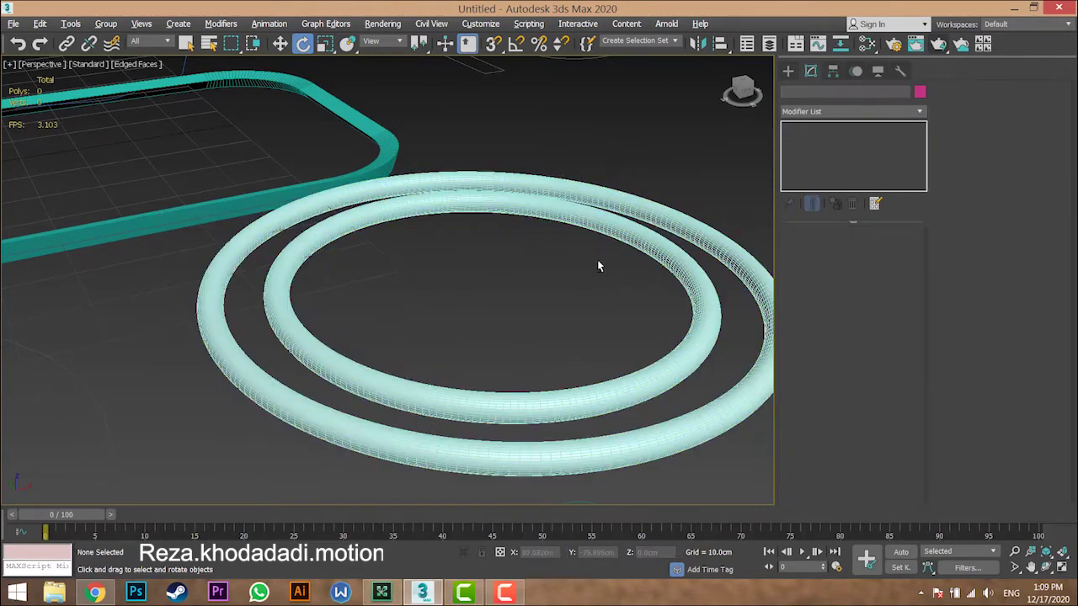
- Turn off edged faces in the perspective view and inspect the shaded rectangle, arc and donut
{"action": "scroll", "coordinate": [598, 265], "scroll_direction": "up", "scroll_amount": 3}
{"action": "key", "text": "F4"}
{"action": "scroll", "coordinate": [600, 276], "scroll_direction": "down", "scroll_amount": 6}
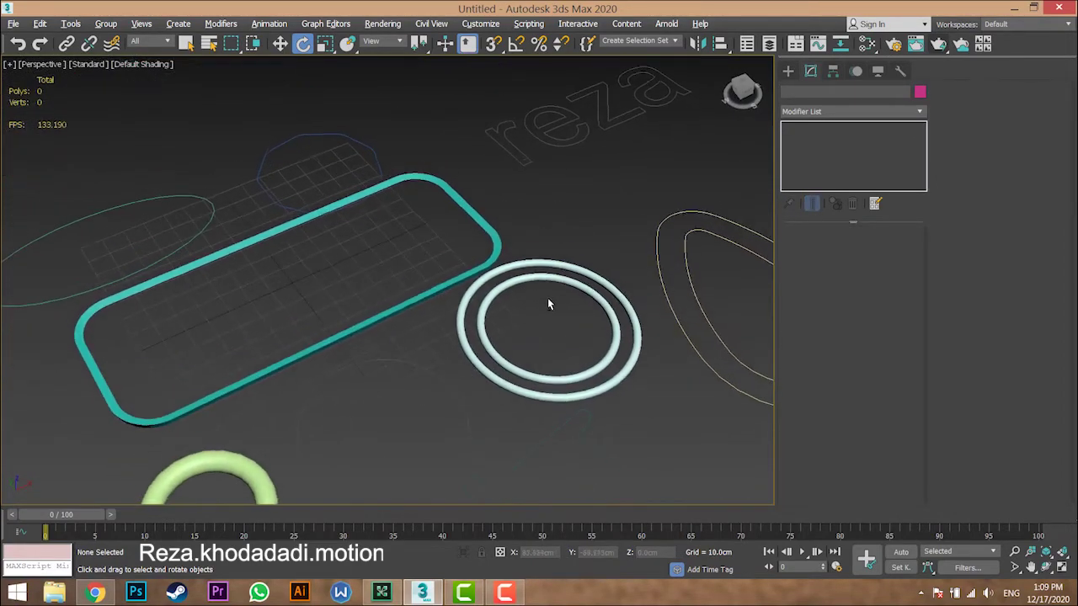
{"action": "mouse_move", "coordinate": [548, 298]}
{"action": "middle_mouse_down"}
{"action": "mouse_move", "coordinate": [586, 220]}
{"action": "mouse_move", "coordinate": [476, 254]}
{"action": "mouse_move", "coordinate": [472, 270]}
{"action": "middle_mouse_up"}
{"action": "scroll", "coordinate": [586, 220], "scroll_direction": "down", "scroll_amount": 2}
{"action": "scroll", "coordinate": [573, 221], "scroll_direction": "up", "scroll_amount": 3}
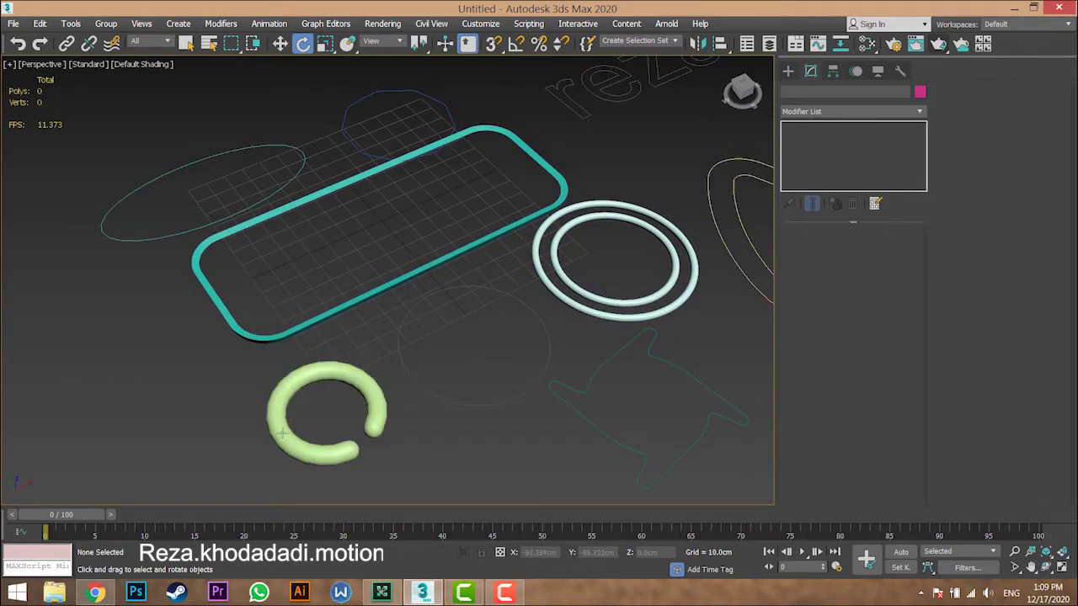
{"action": "scroll", "coordinate": [505, 320], "scroll_direction": "up", "scroll_amount": 5}
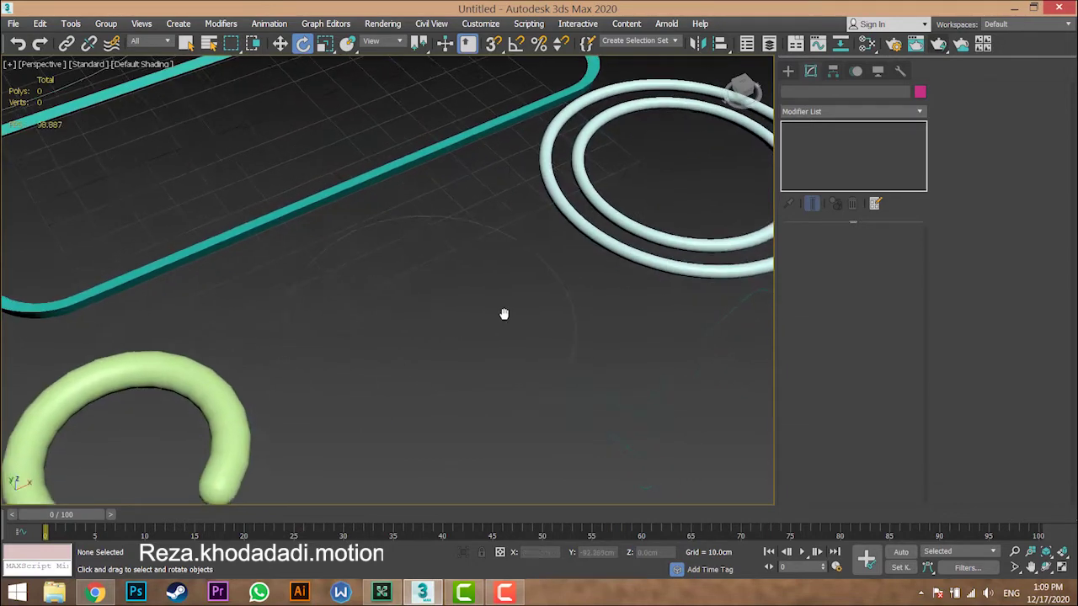
{"action": "scroll", "coordinate": [503, 314], "scroll_direction": "down", "scroll_amount": 6}
{"action": "left_click", "coordinate": [795, 495]}
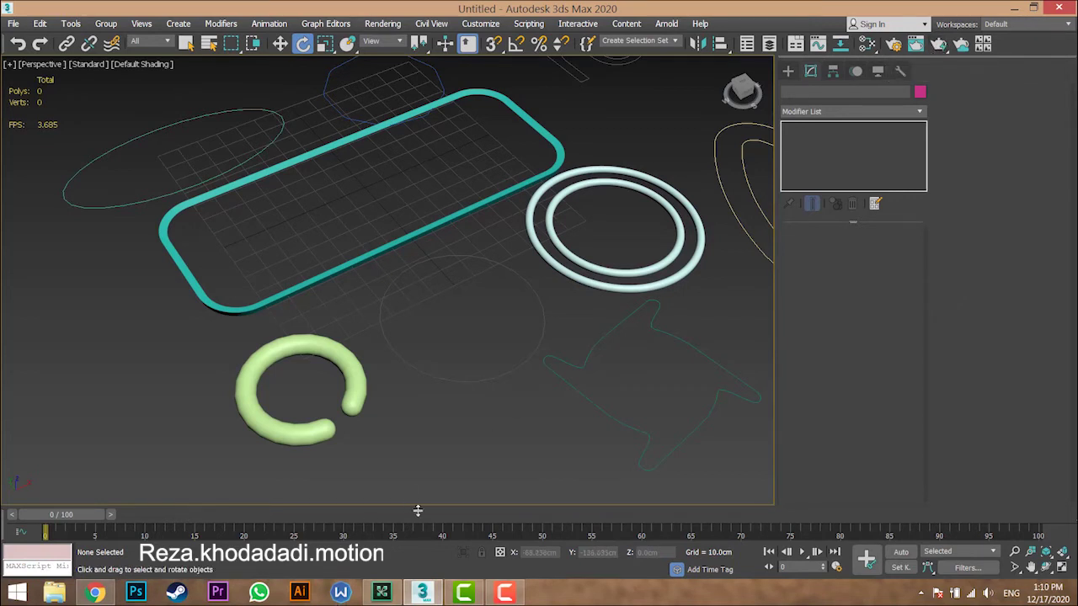
{"action": "left_click", "coordinate": [504, 593]}
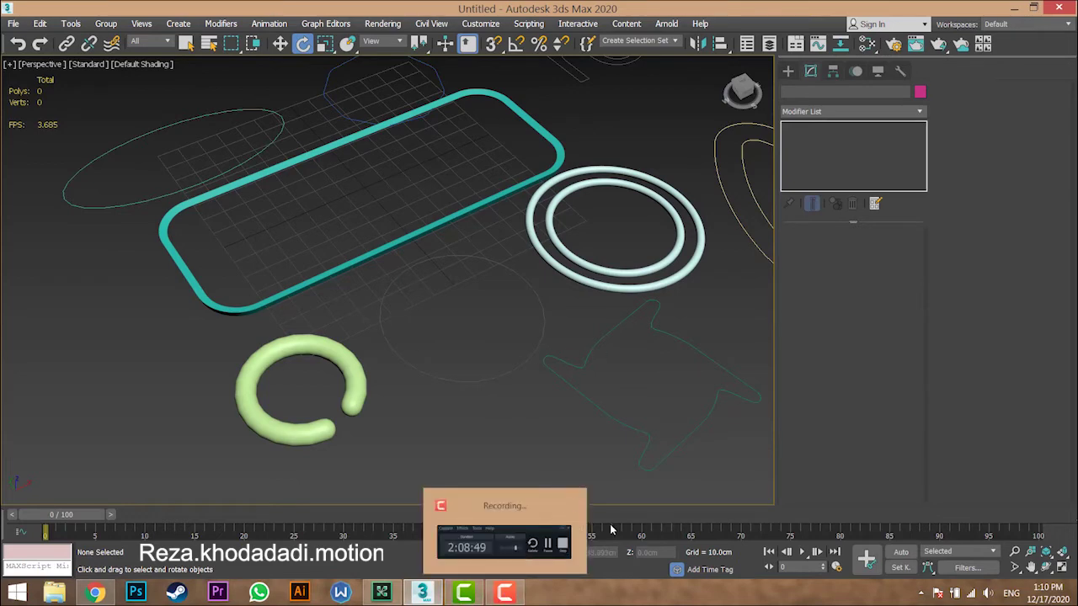
- Render the perspective view to check which spline shapes appear, and close the rendered frame
{"action": "left_click", "coordinate": [938, 46]}
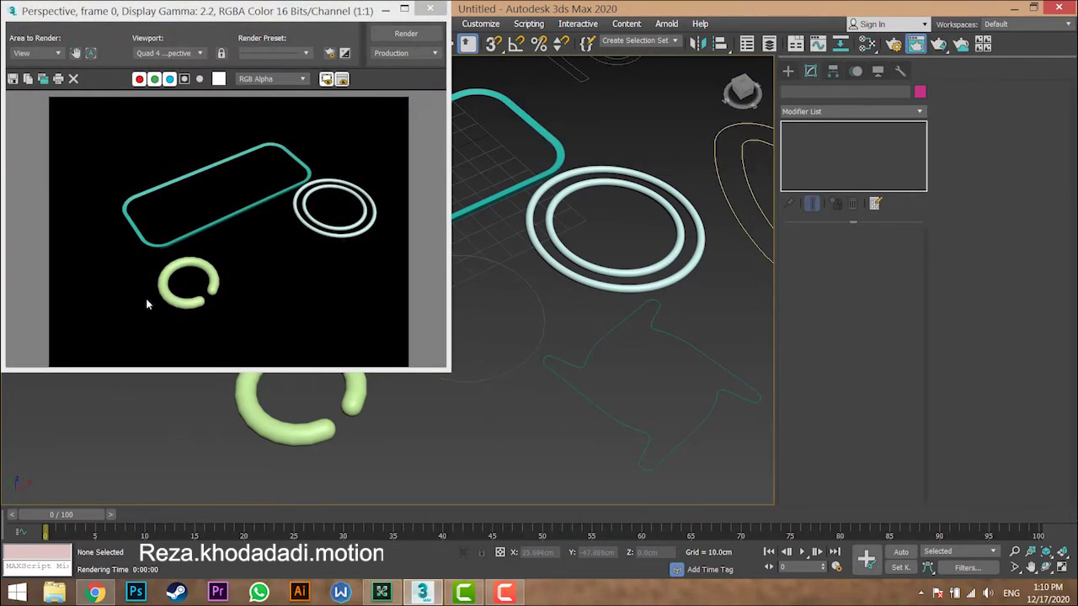
{"action": "left_click", "coordinate": [430, 8]}
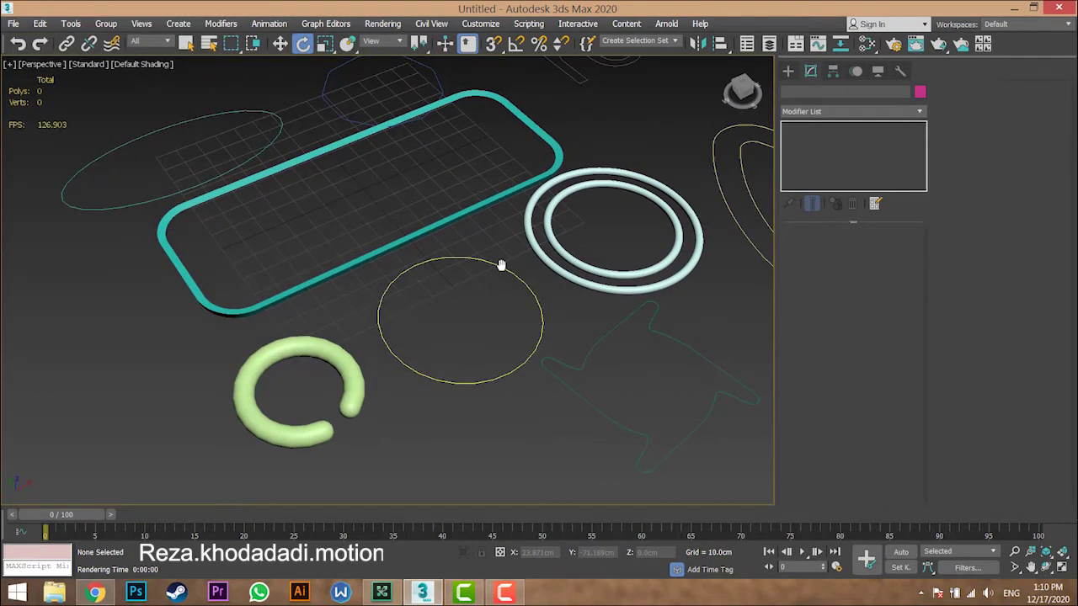
{"action": "scroll", "coordinate": [499, 269], "scroll_direction": "up", "scroll_amount": 3}
{"action": "scroll", "coordinate": [499, 269], "scroll_direction": "down", "scroll_amount": 2}
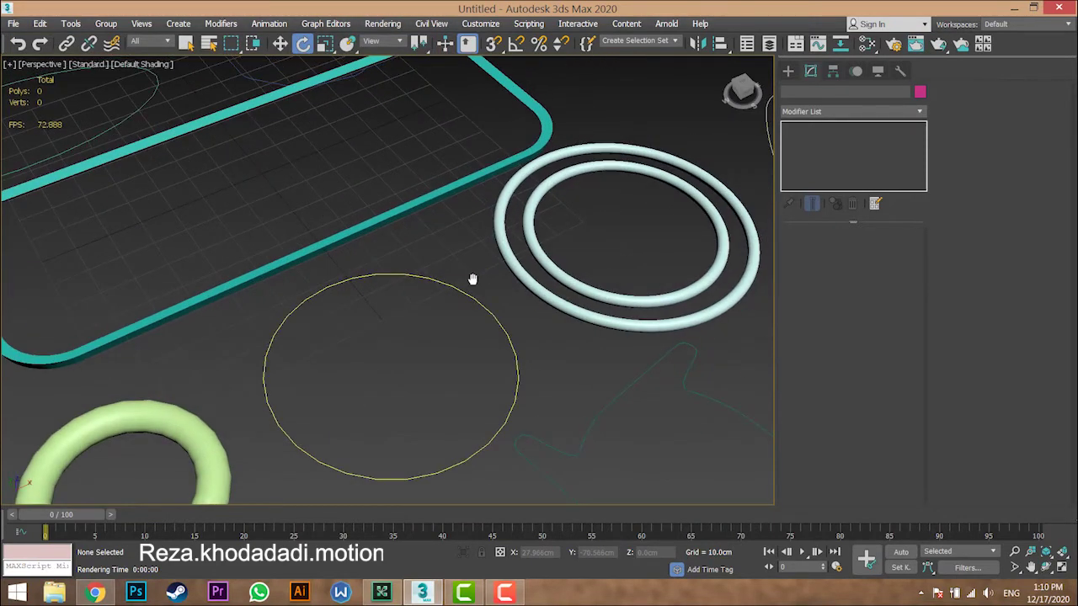
{"action": "left_click", "coordinate": [936, 47]}
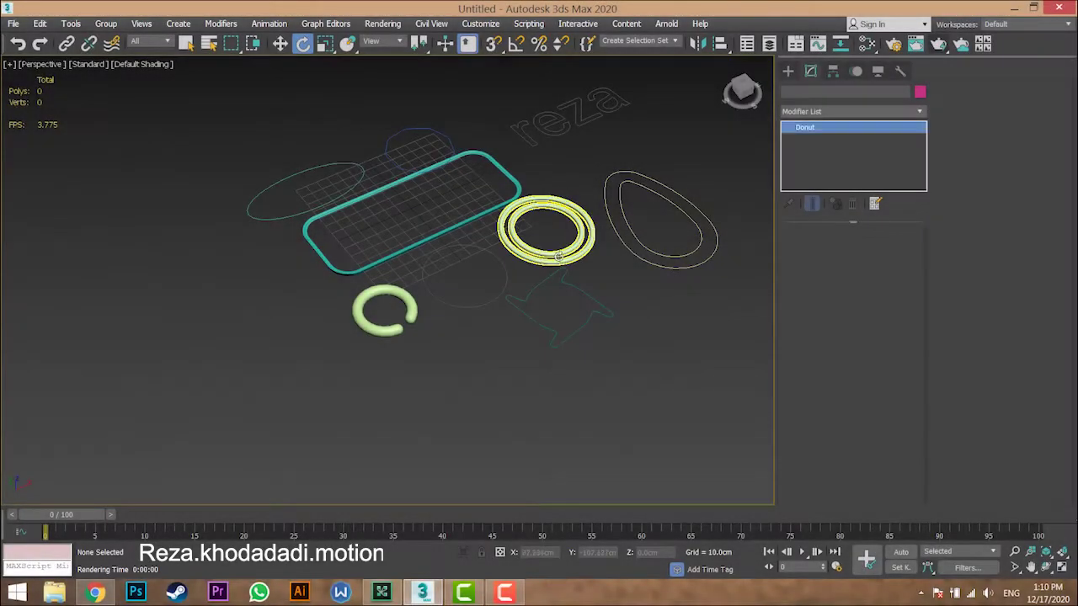
- Collapse the donut's rendering and interpolation settings, and deselect the donut
{"action": "left_click", "coordinate": [813, 235]}
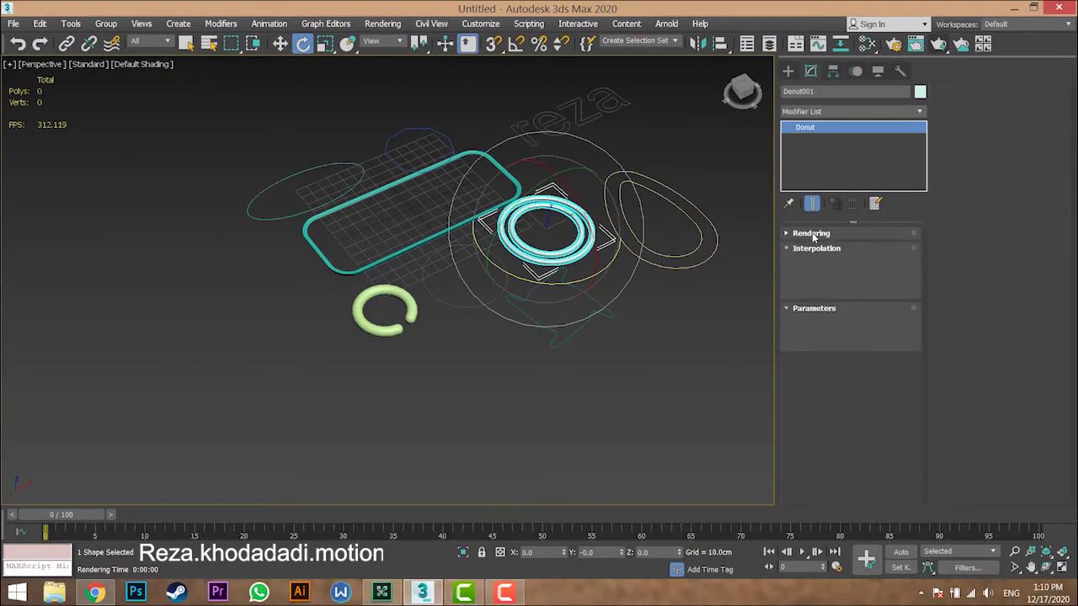
{"action": "left_click", "coordinate": [813, 248]}
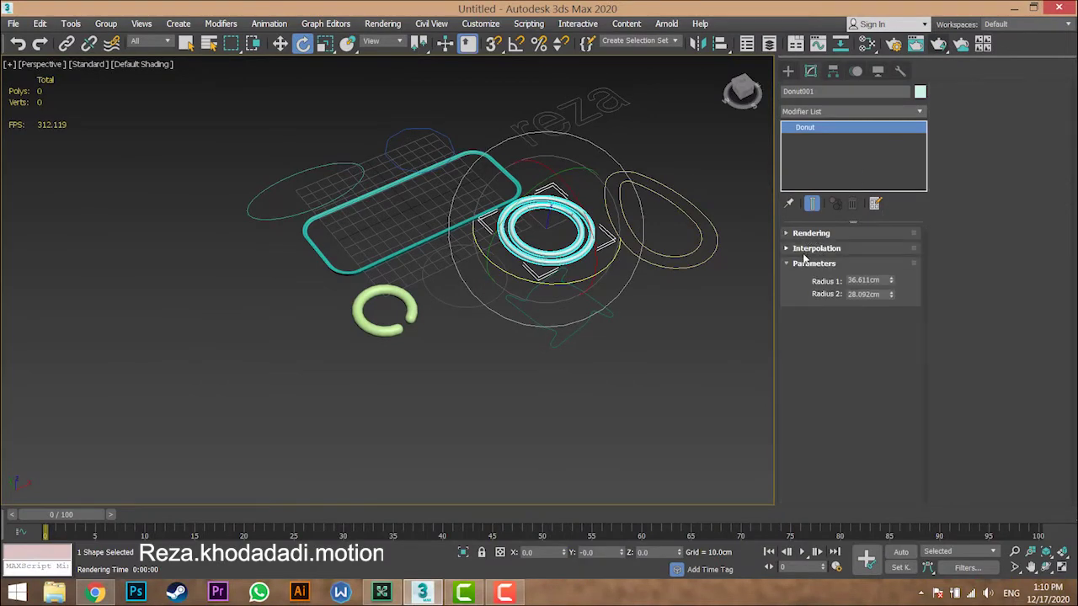
{"action": "left_click", "coordinate": [498, 351]}
{"action": "scroll", "coordinate": [441, 266], "scroll_direction": "up", "scroll_amount": 3}
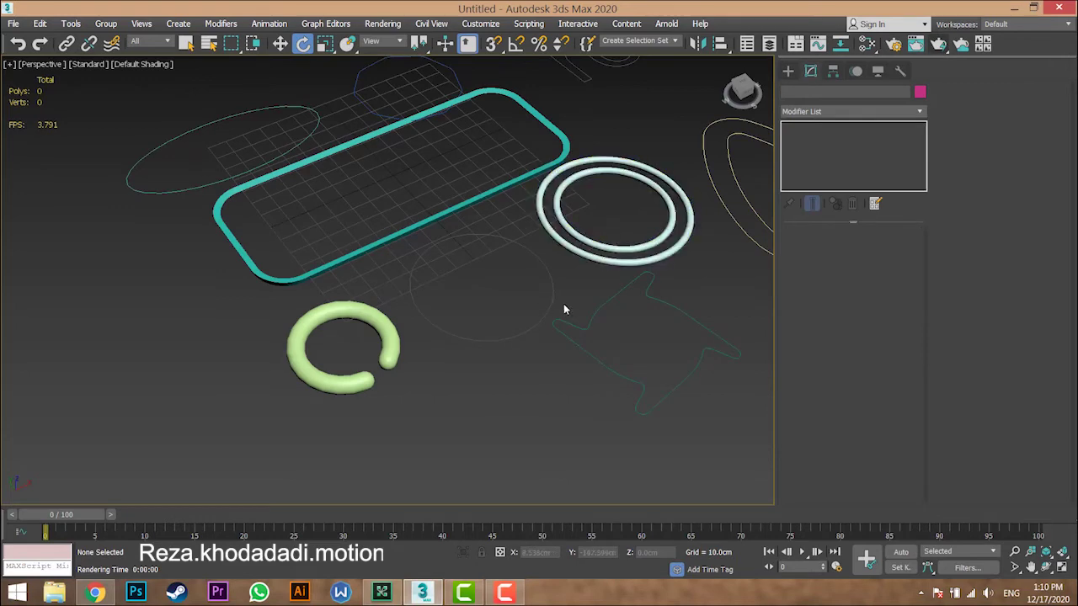
{"action": "middle_click_drag", "start_coordinate": [531, 233], "coordinate": [249, 305]}
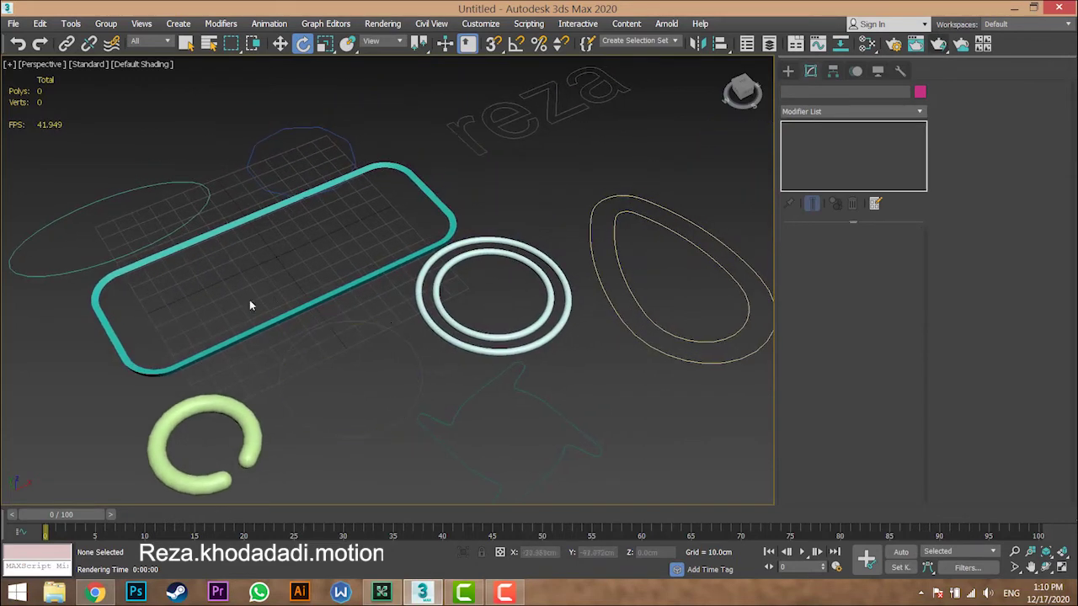
{"action": "left_click", "coordinate": [522, 124]}
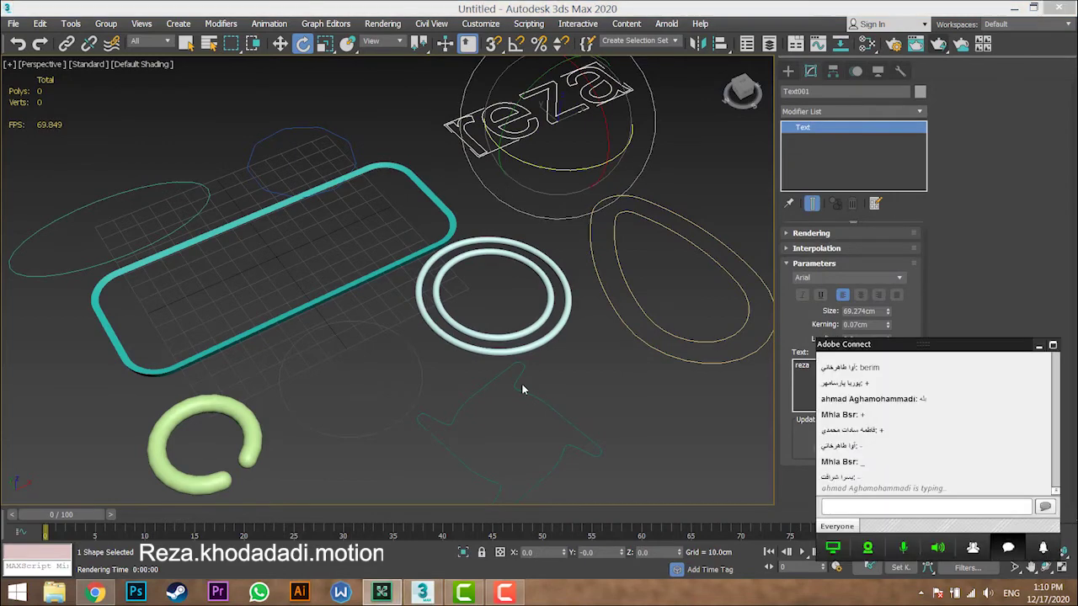
{"action": "left_click", "coordinate": [422, 386]}
{"action": "left_click", "coordinate": [583, 387]}
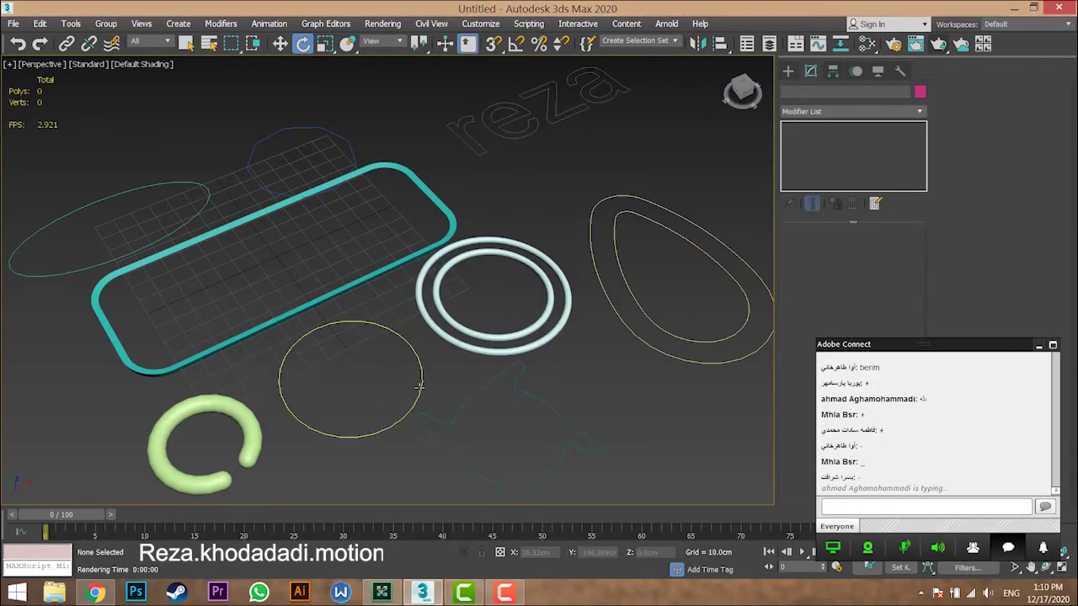
{"action": "left_click", "coordinate": [424, 378]}
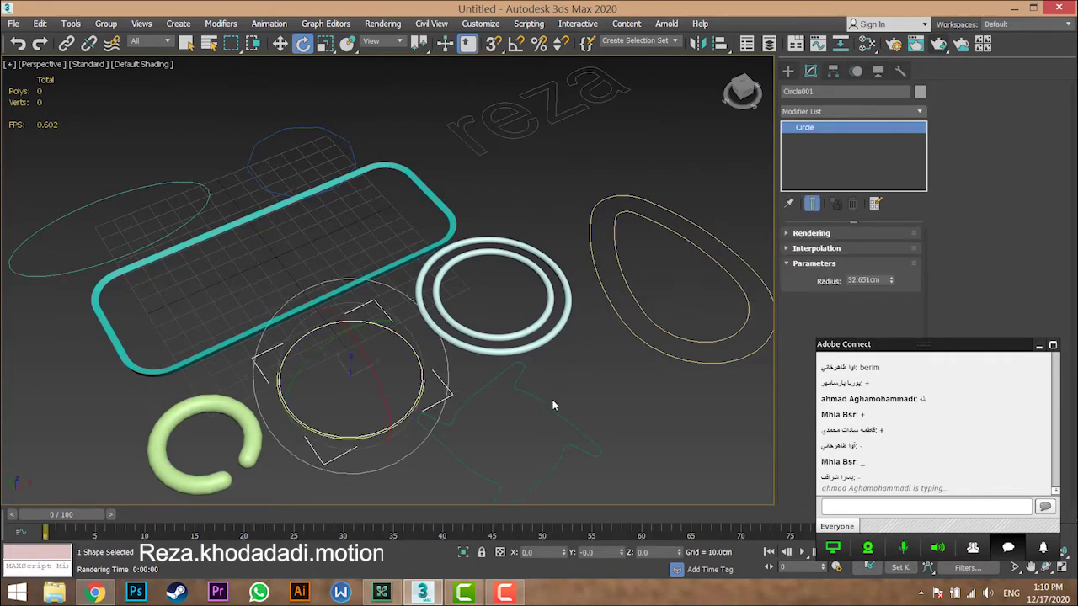
{"action": "left_click", "coordinate": [581, 381]}
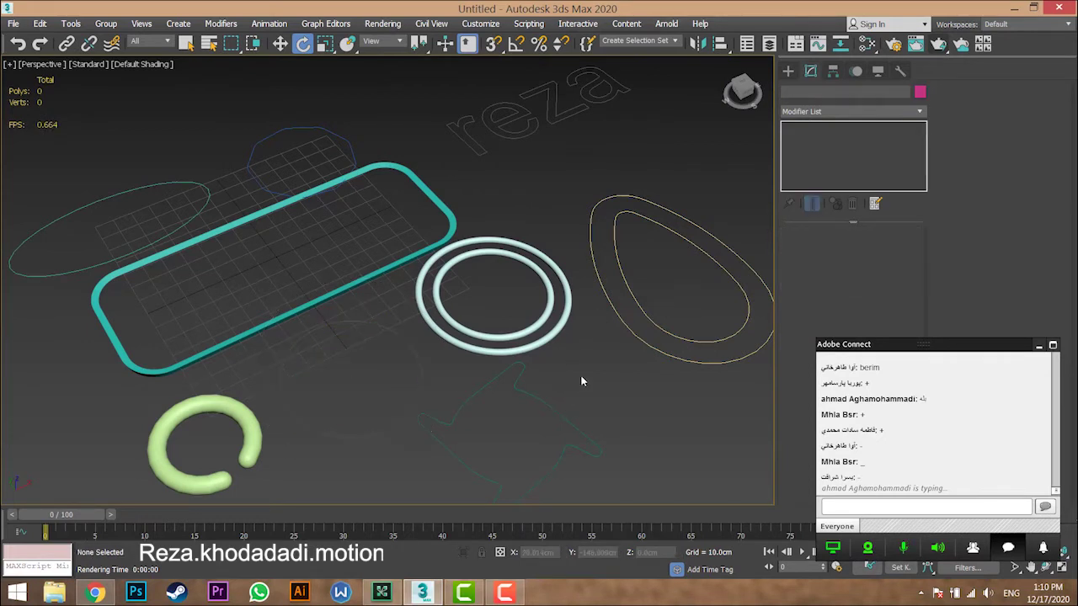
{"action": "left_click", "coordinate": [1039, 345]}
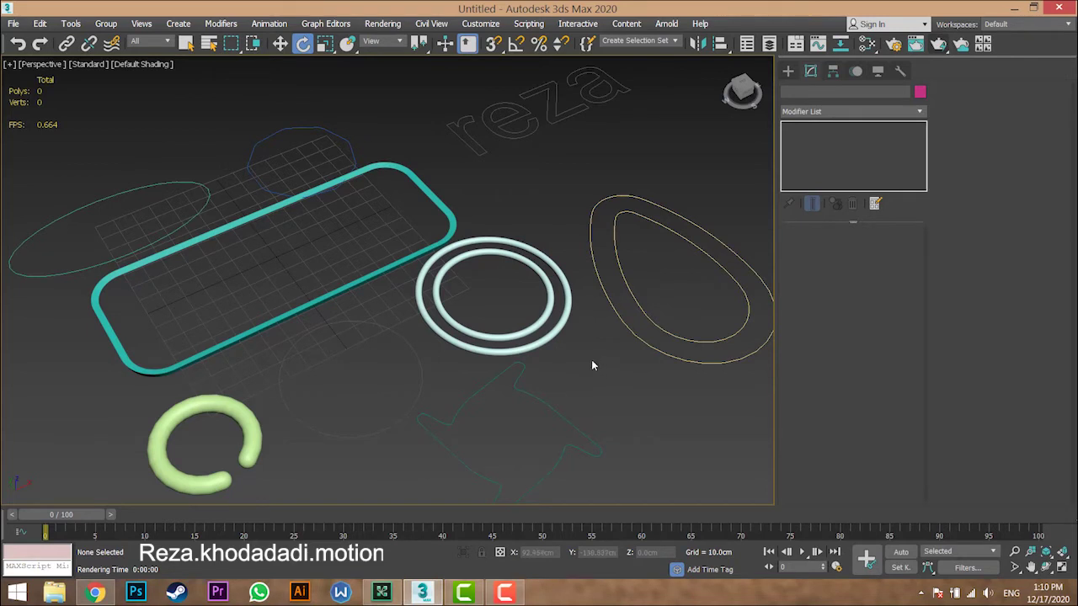
{"action": "left_click", "coordinate": [399, 336]}
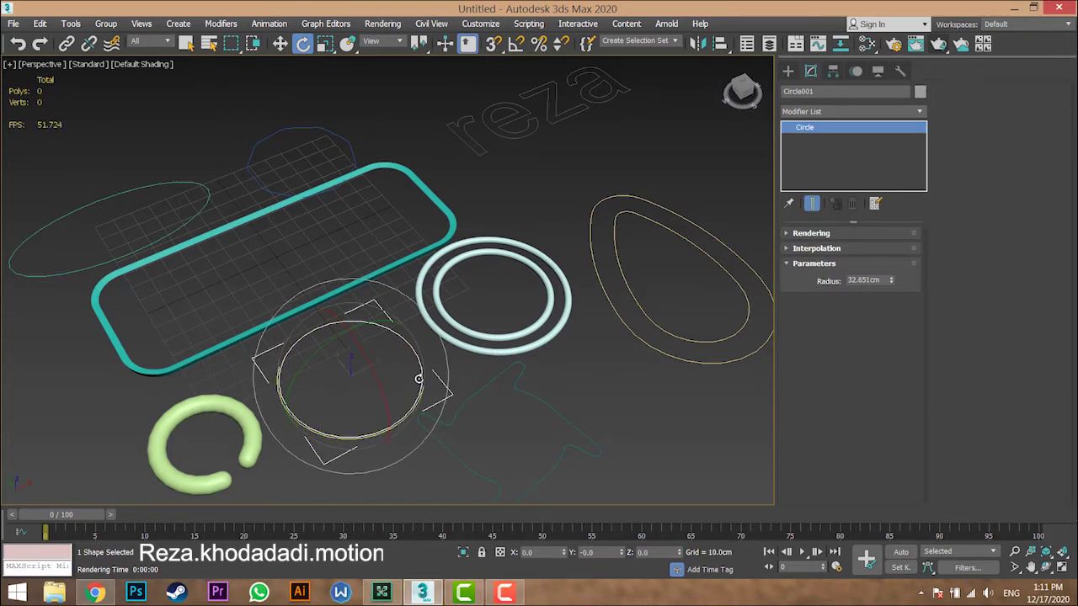
{"action": "left_click", "coordinate": [597, 363]}
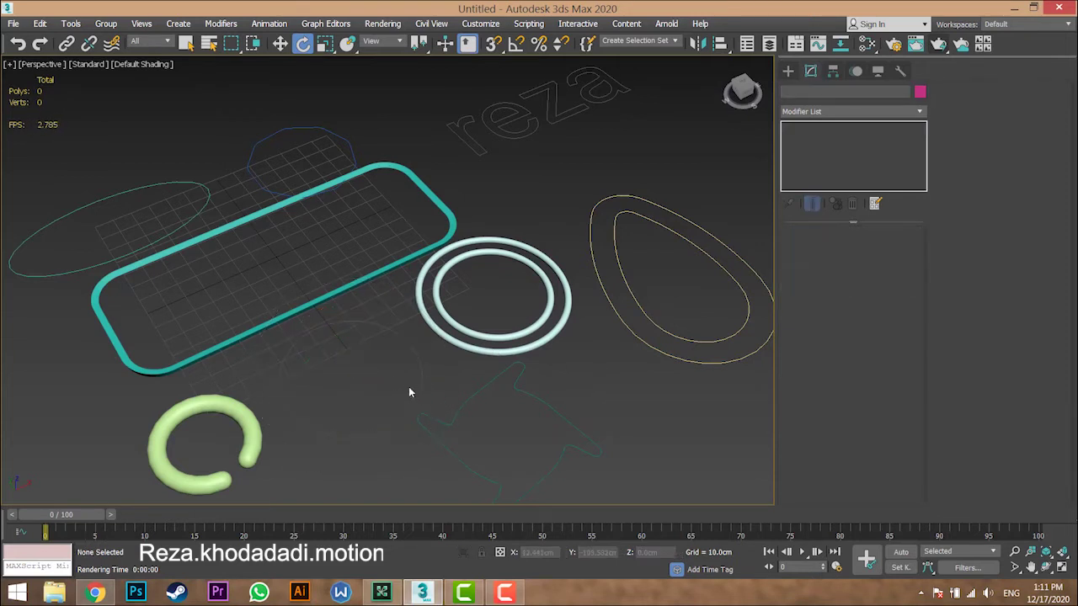
- Select the circle and browse the modifiers that can be applied to it
{"action": "left_click", "coordinate": [413, 396]}
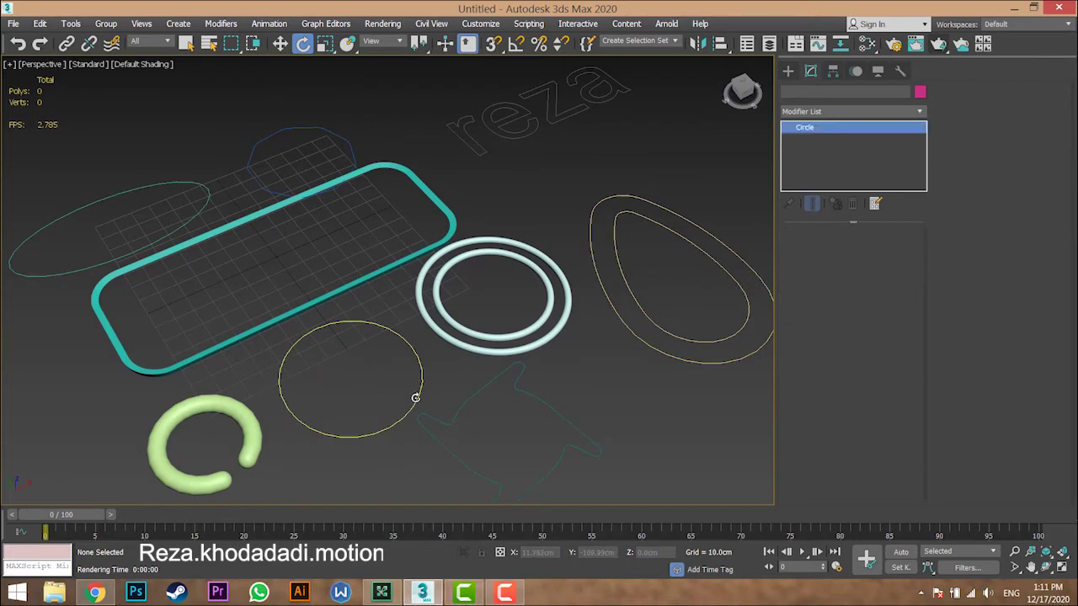
{"action": "left_click", "coordinate": [789, 72]}
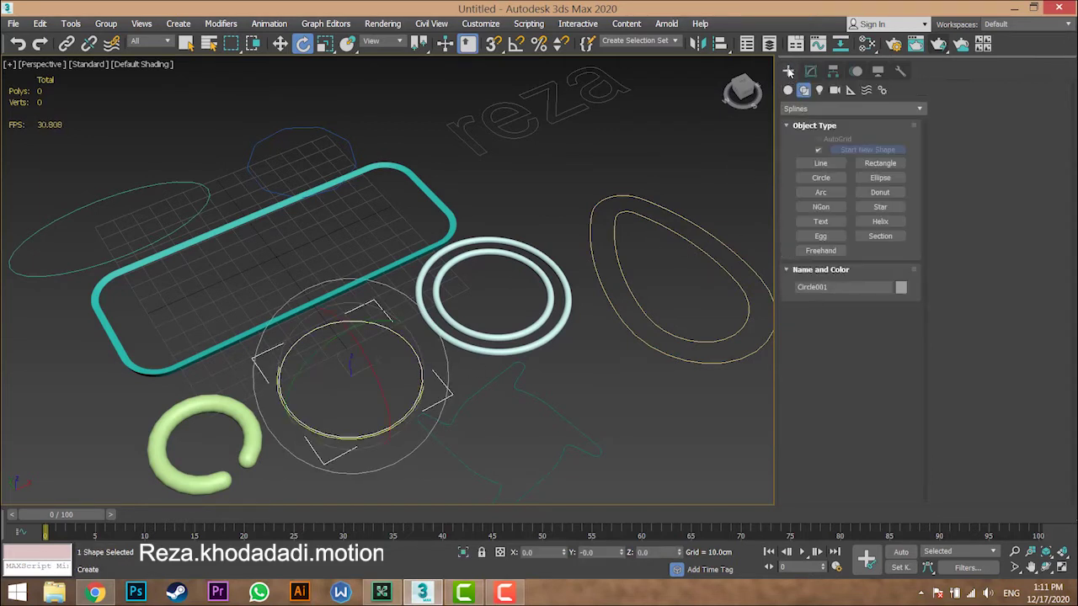
{"action": "left_click", "coordinate": [810, 72]}
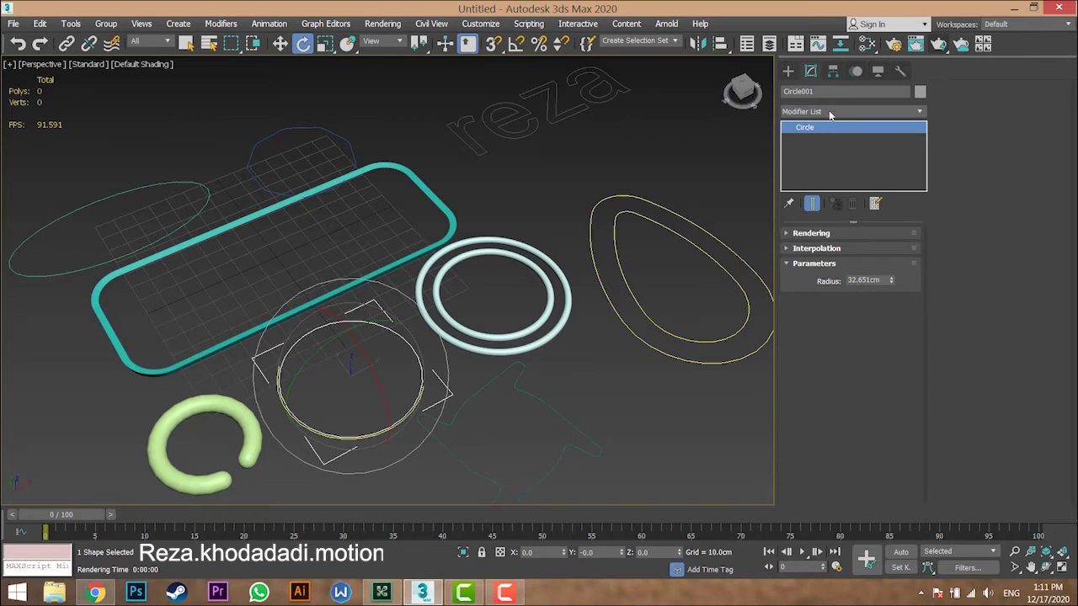
{"action": "left_click", "coordinate": [830, 113]}
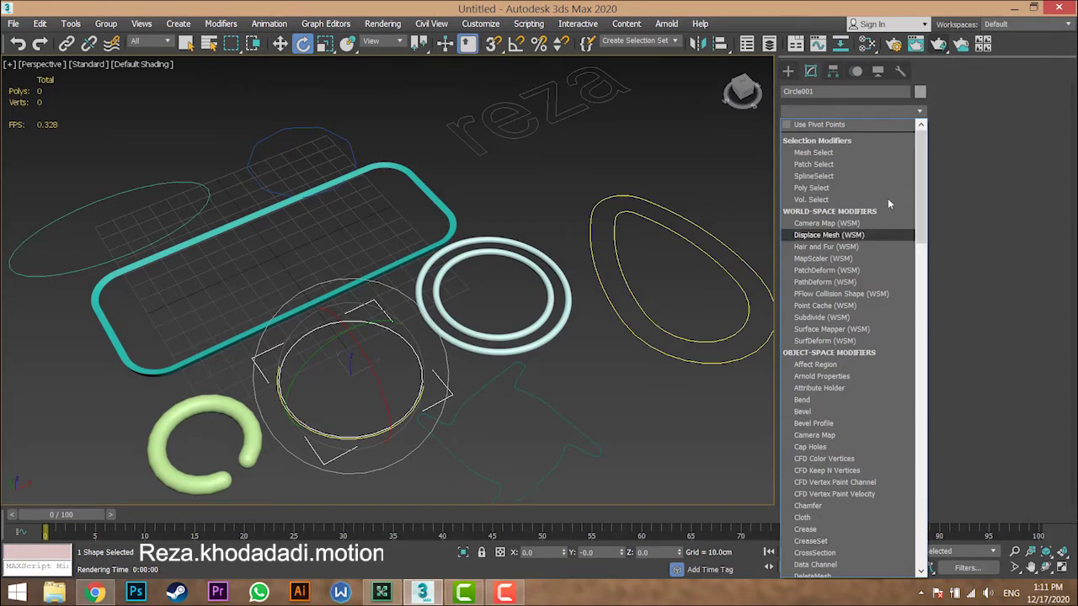
{"action": "left_click", "coordinate": [811, 74]}
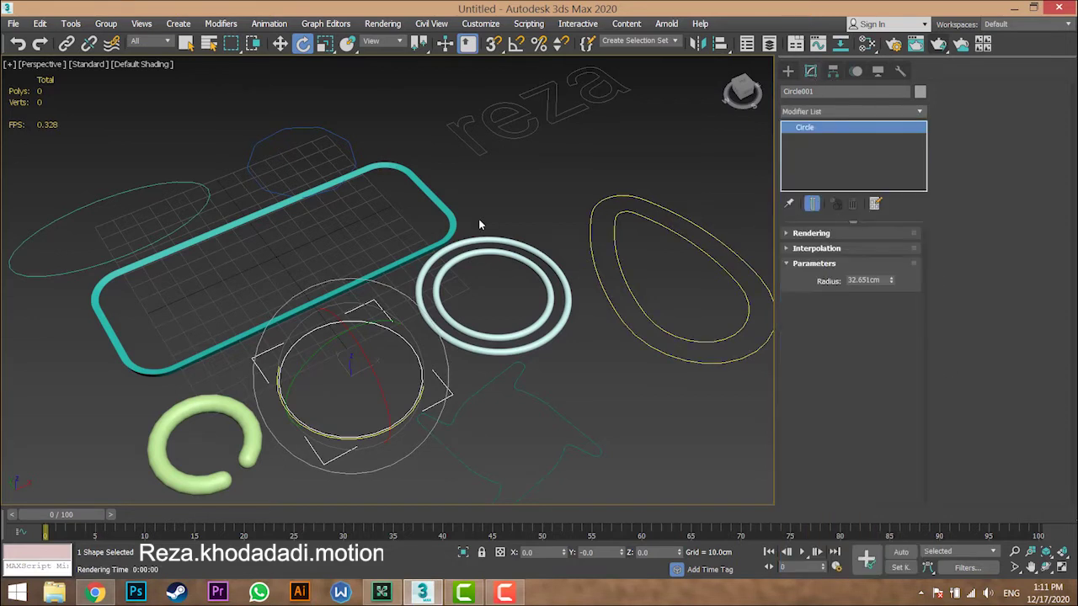
{"action": "left_click", "coordinate": [822, 113]}
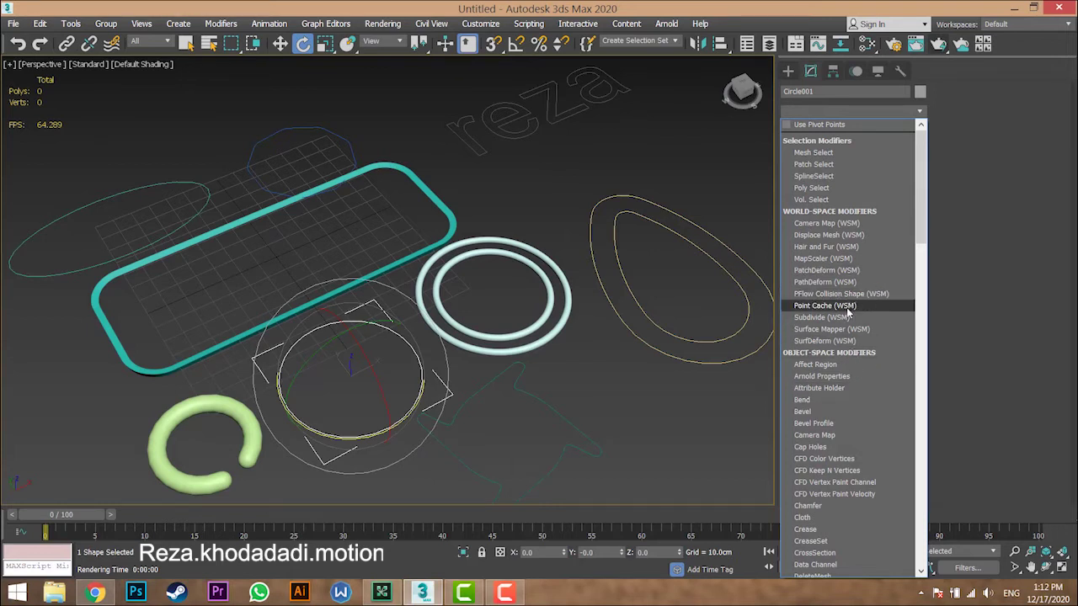
{"action": "scroll", "coordinate": [847, 307], "scroll_direction": "down", "scroll_amount": 14}
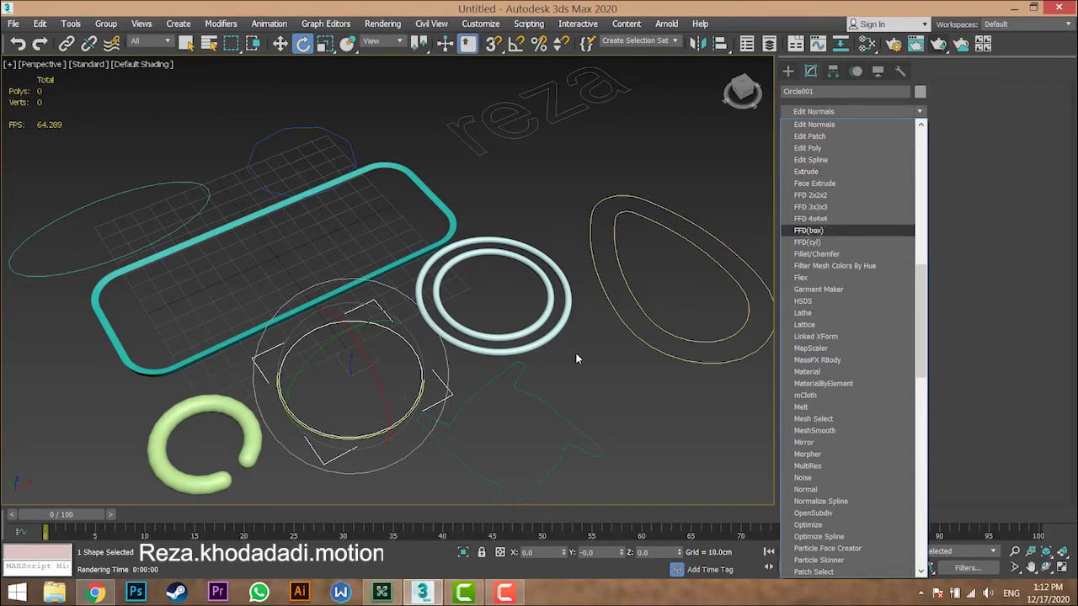
{"action": "left_click", "coordinate": [837, 111]}
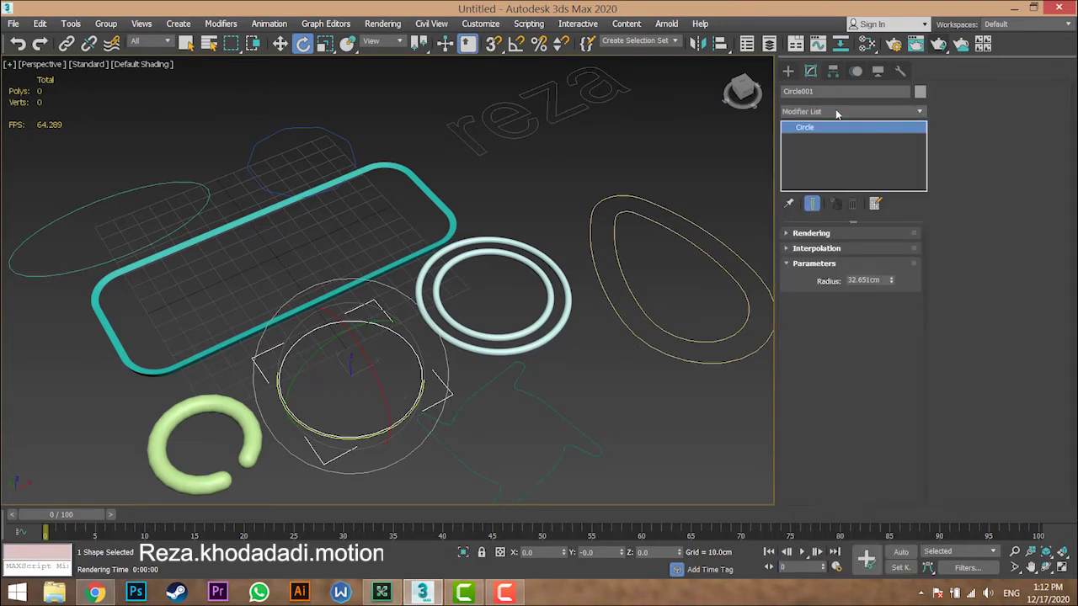
- Apply an Extrude modifier to the circle with an amount of 67 cm and frame the solid
{"action": "left_click", "coordinate": [836, 111]}
{"action": "key", "text": "e"}
{"action": "key", "text": "e"}
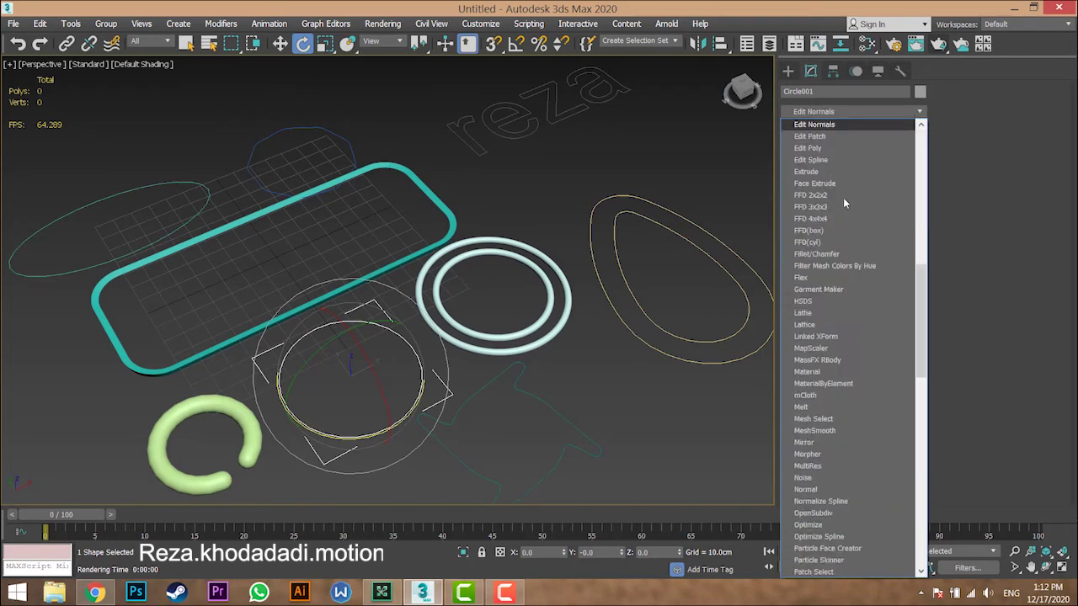
{"action": "key", "text": "e"}
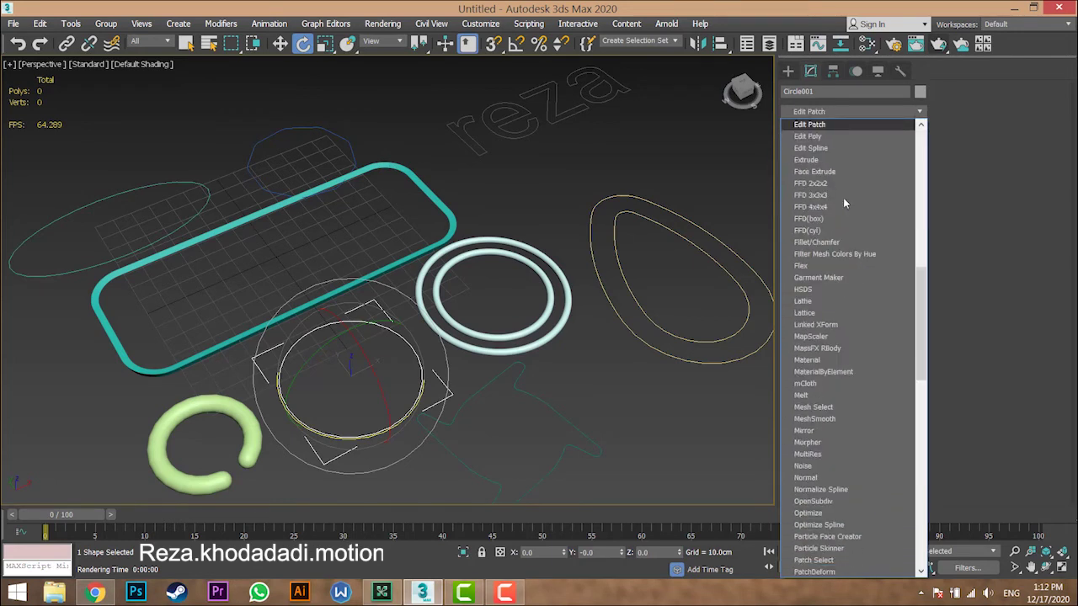
{"action": "left_click", "coordinate": [807, 160]}
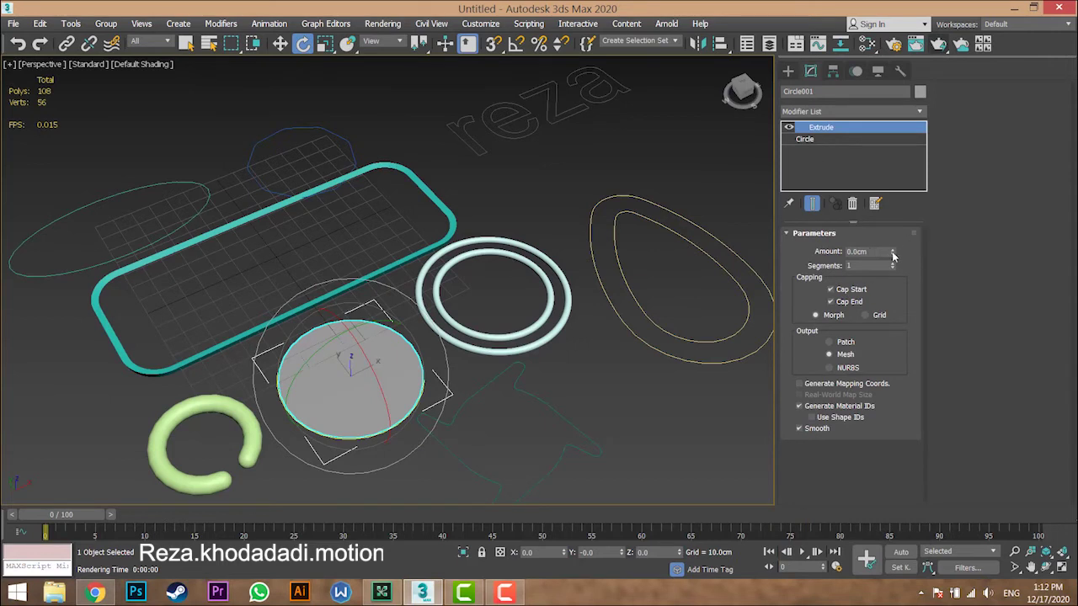
{"action": "left_click_drag", "start_coordinate": [893, 256], "coordinate": [884, 189]}
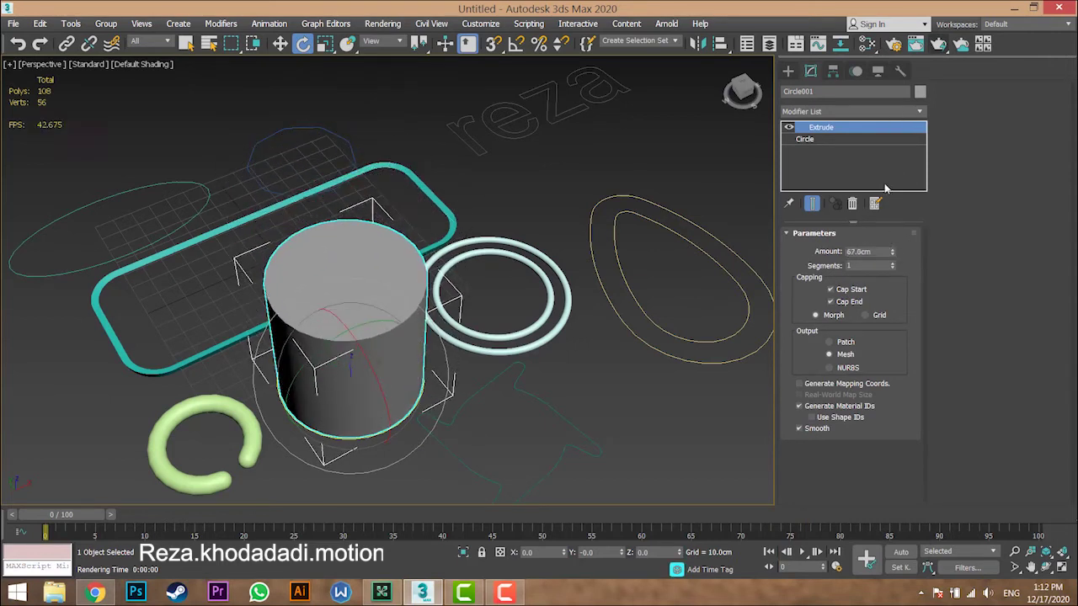
{"action": "key", "text": "z"}
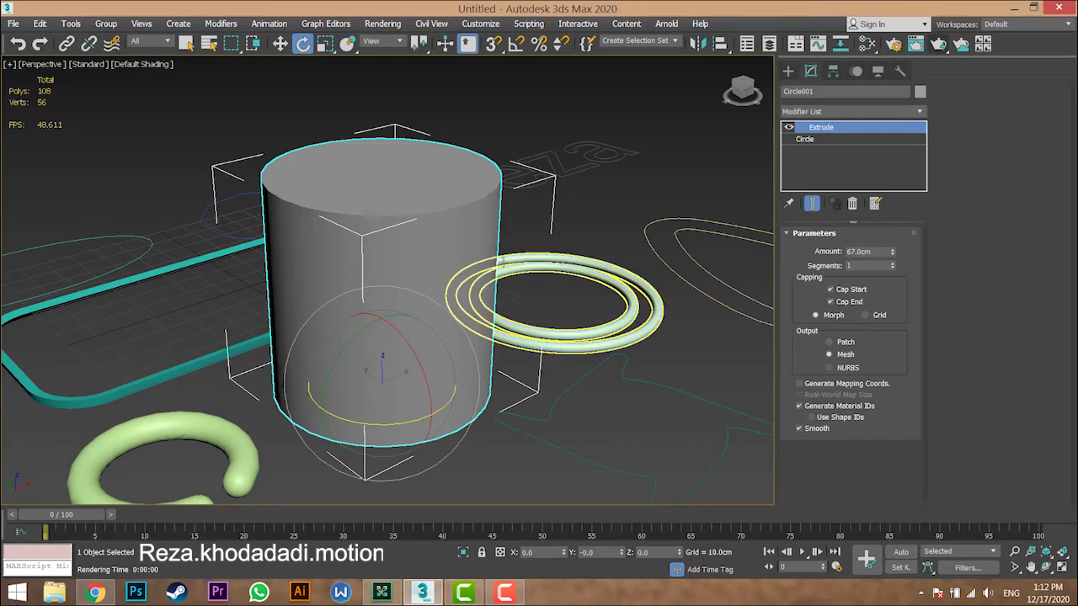
{"action": "middle_click_drag", "start_coordinate": [521, 259], "coordinate": [472, 269], "text": "alt"}
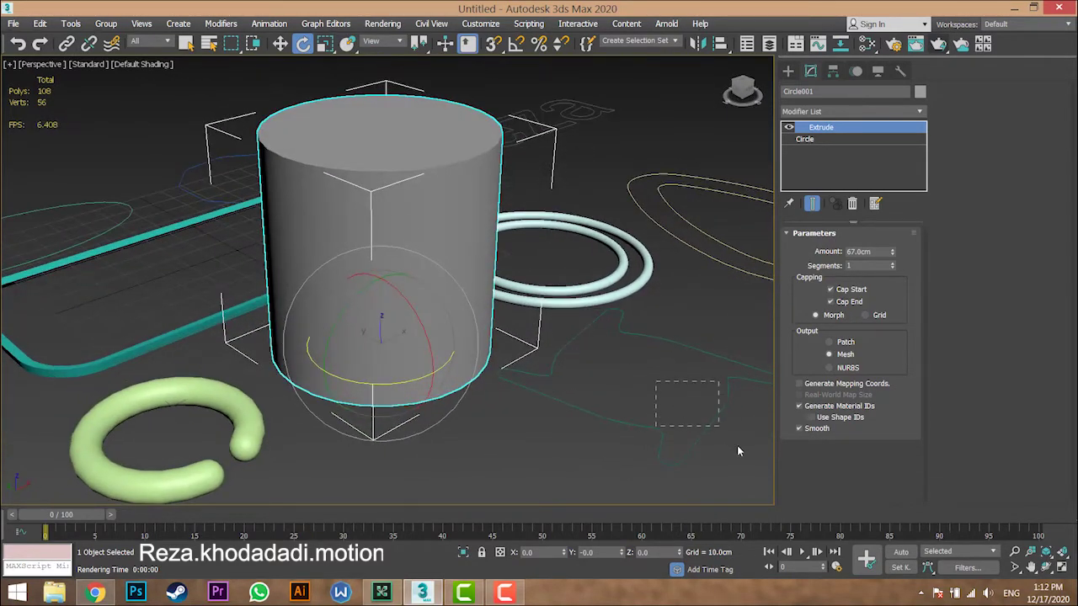
- Apply an Extrude modifier to the star shape and view the solid from above
{"action": "left_click_drag", "start_coordinate": [738, 445], "coordinate": [738, 448]}
{"action": "middle_click_drag", "start_coordinate": [702, 445], "coordinate": [619, 447]}
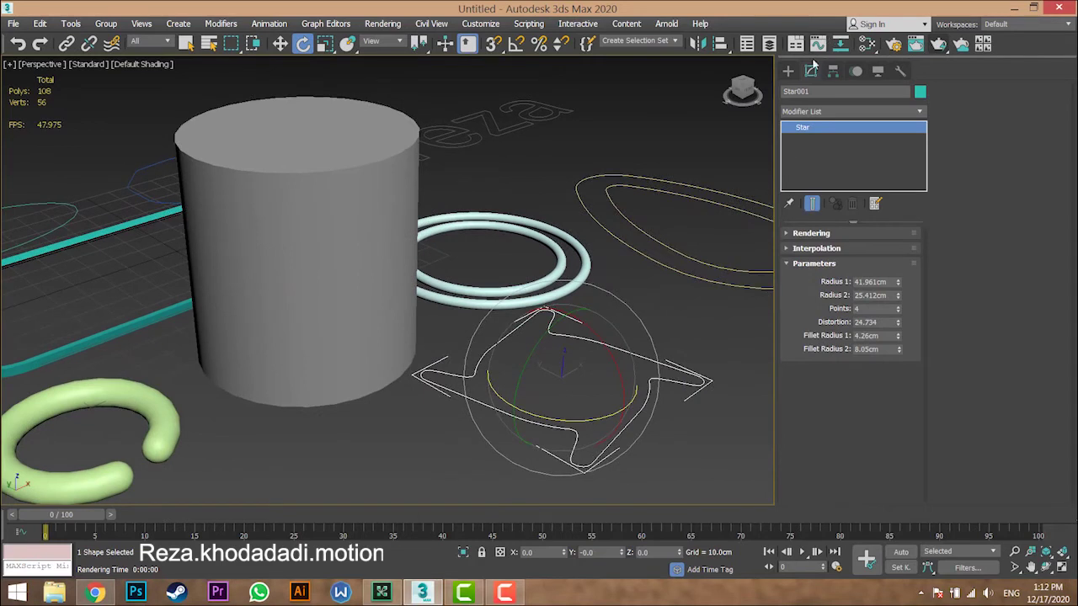
{"action": "left_click", "coordinate": [809, 110]}
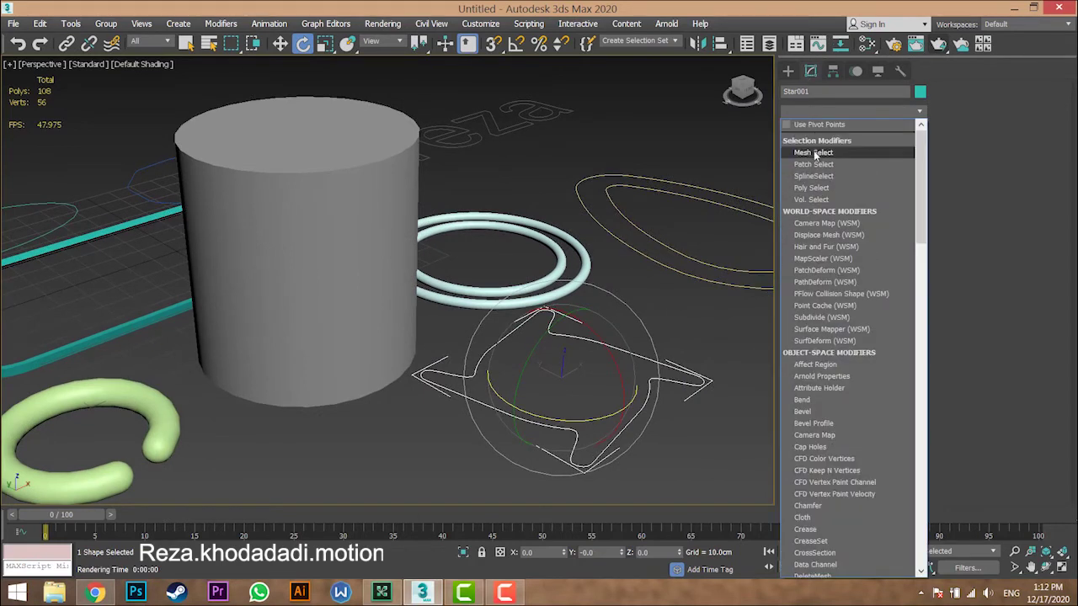
{"action": "key", "text": "e"}
{"action": "key", "text": "e"}
{"action": "key", "text": "e"}
{"action": "key", "text": "e"}
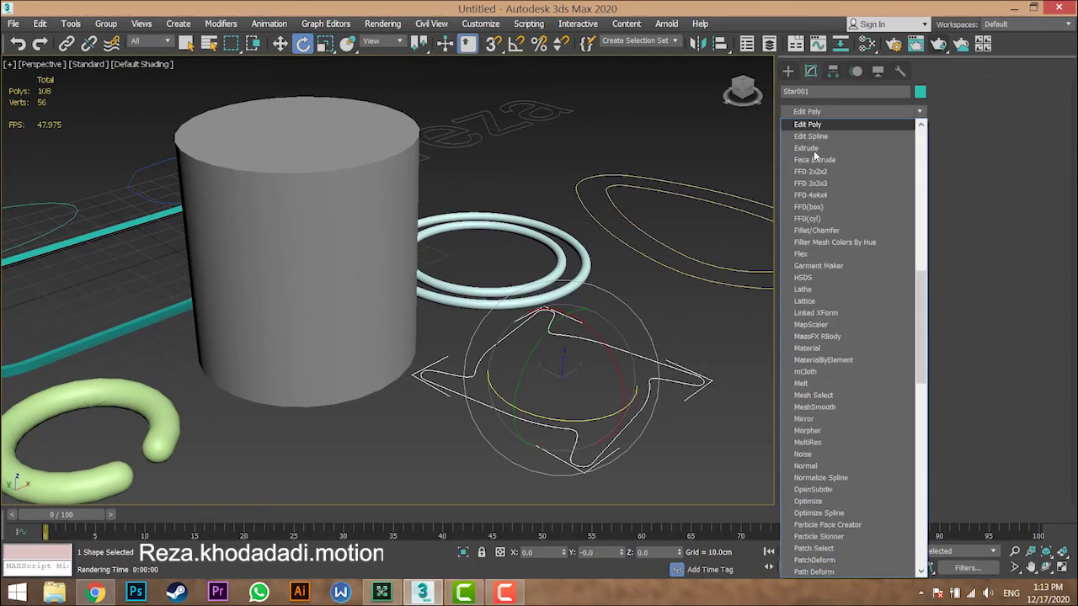
{"action": "left_click", "coordinate": [822, 148]}
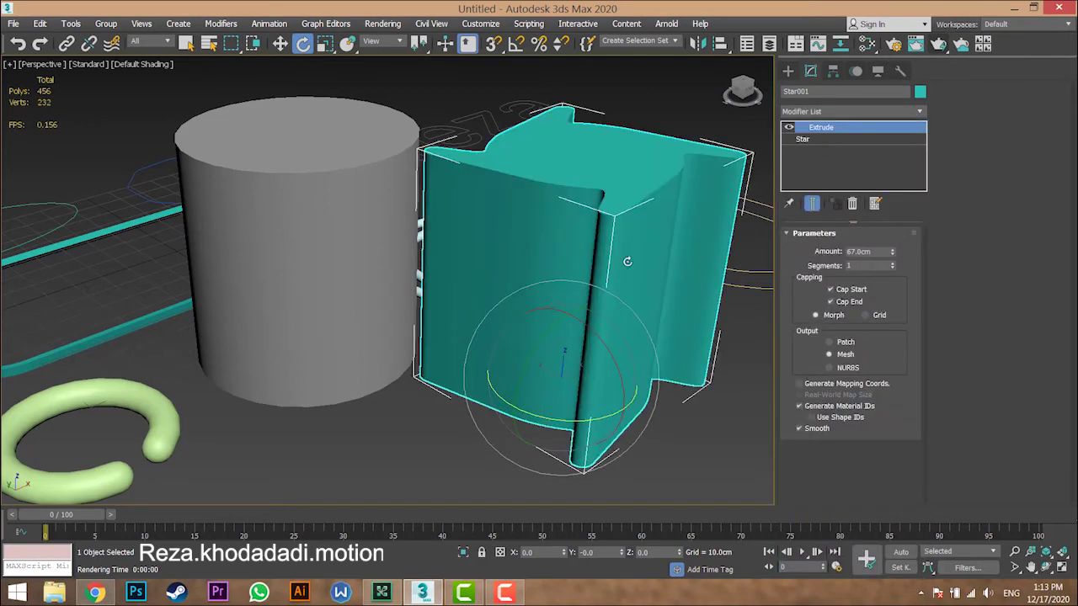
{"action": "middle_click_drag", "start_coordinate": [570, 244], "coordinate": [598, 260], "text": "alt"}
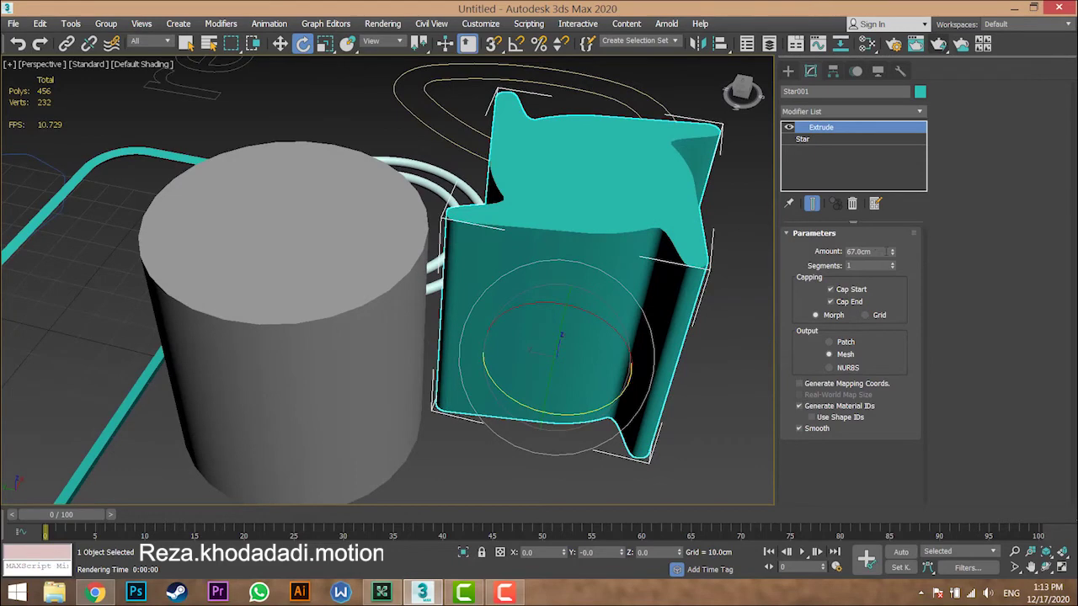
- Set the star's extrusion amount to 30 cm and view its height from a lower angle
{"action": "double_click", "coordinate": [859, 251]}
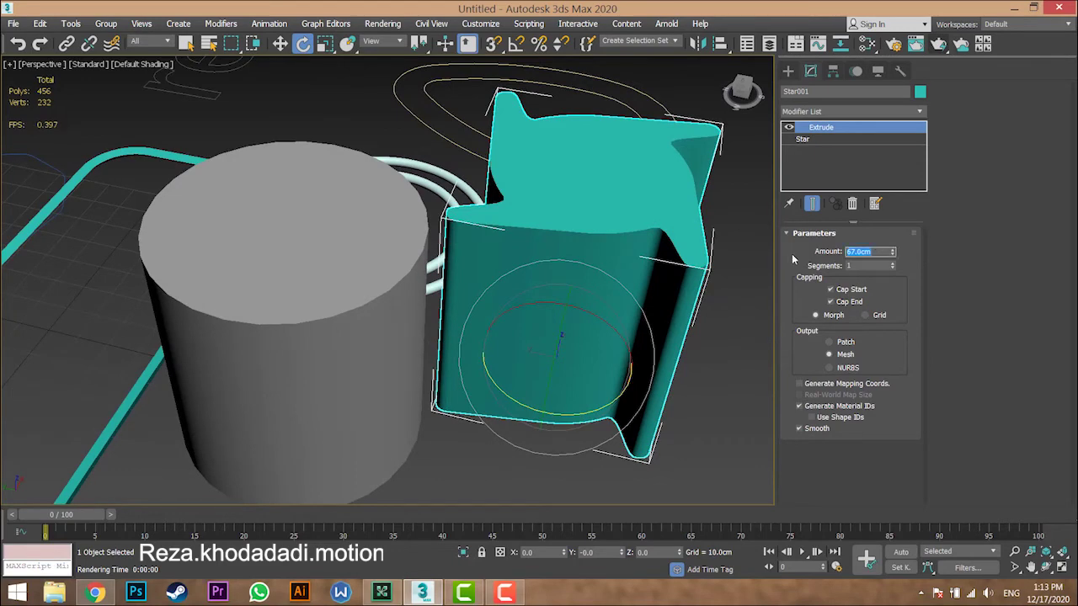
{"action": "type", "text": "30"}
{"action": "key", "text": "Return"}
{"action": "middle_click_drag", "start_coordinate": [522, 354], "coordinate": [582, 354], "text": "alt"}
- Set the star's extrusion amount to 0.5 cm, switch to the Move tool and deselect the star
{"action": "double_click", "coordinate": [872, 252]}
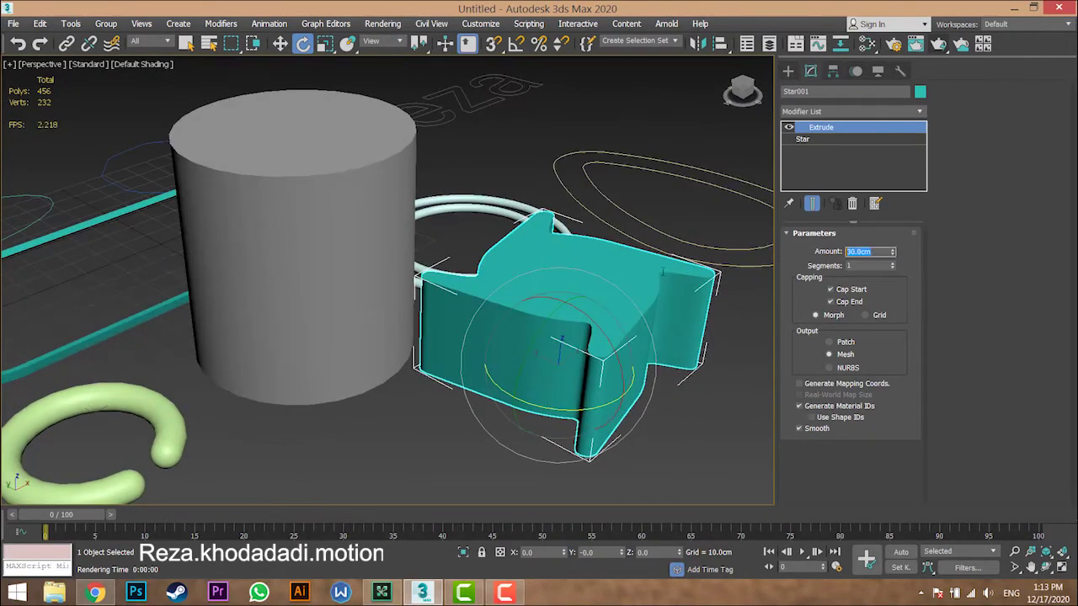
{"action": "type", "text": "0.5"}
{"action": "key", "text": "Return"}
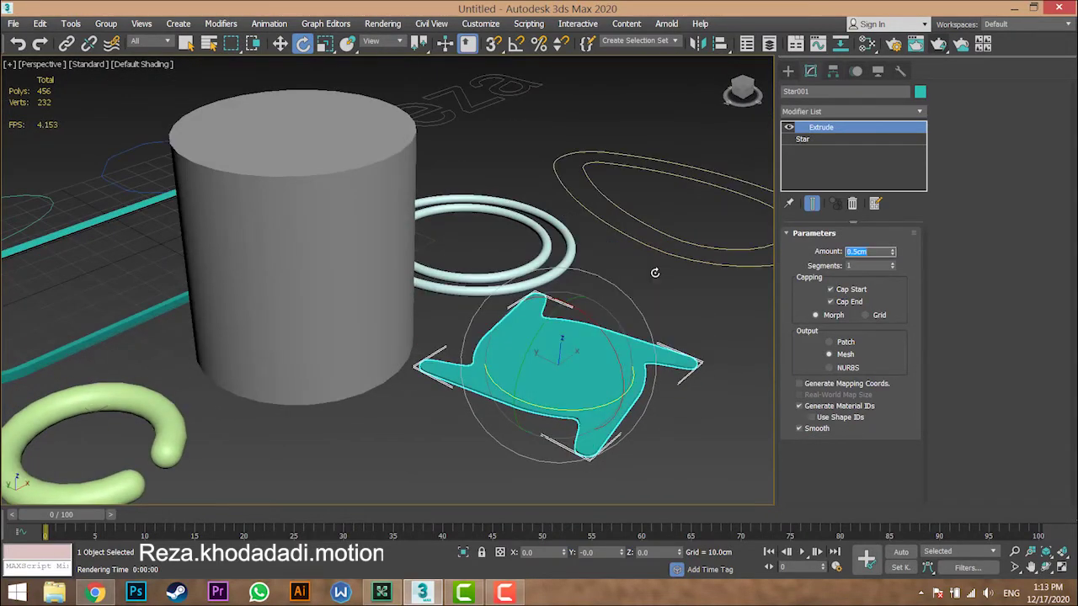
{"action": "right_click", "coordinate": [502, 428]}
{"action": "left_click", "coordinate": [556, 437]}
{"action": "left_click", "coordinate": [602, 463]}
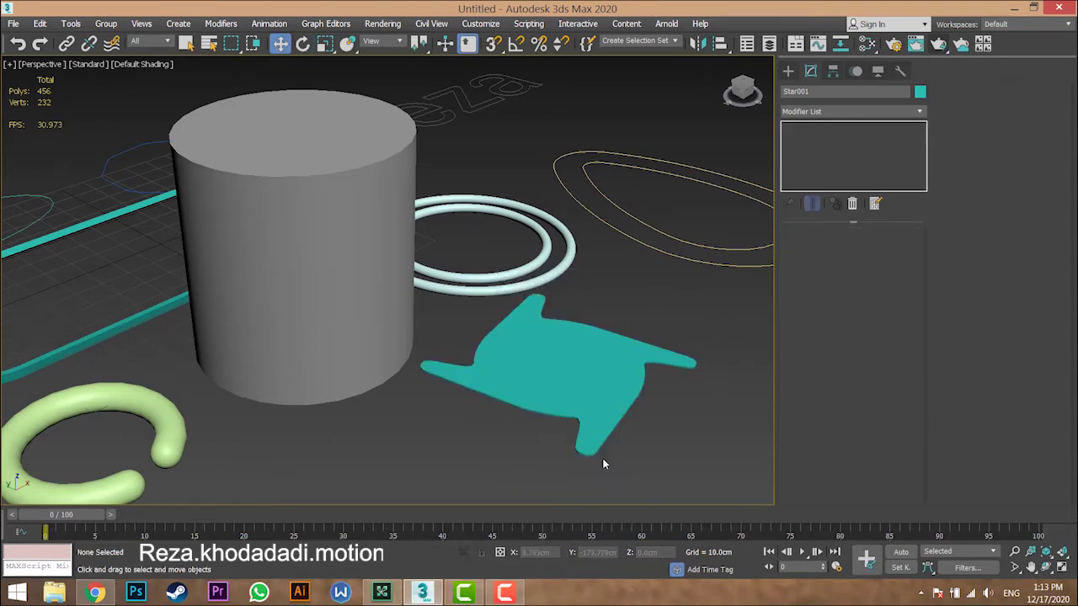
- Select the extruded star and turn on edged faces to examine its thin side faces up close
{"action": "scroll", "coordinate": [603, 460], "scroll_direction": "up", "scroll_amount": 5}
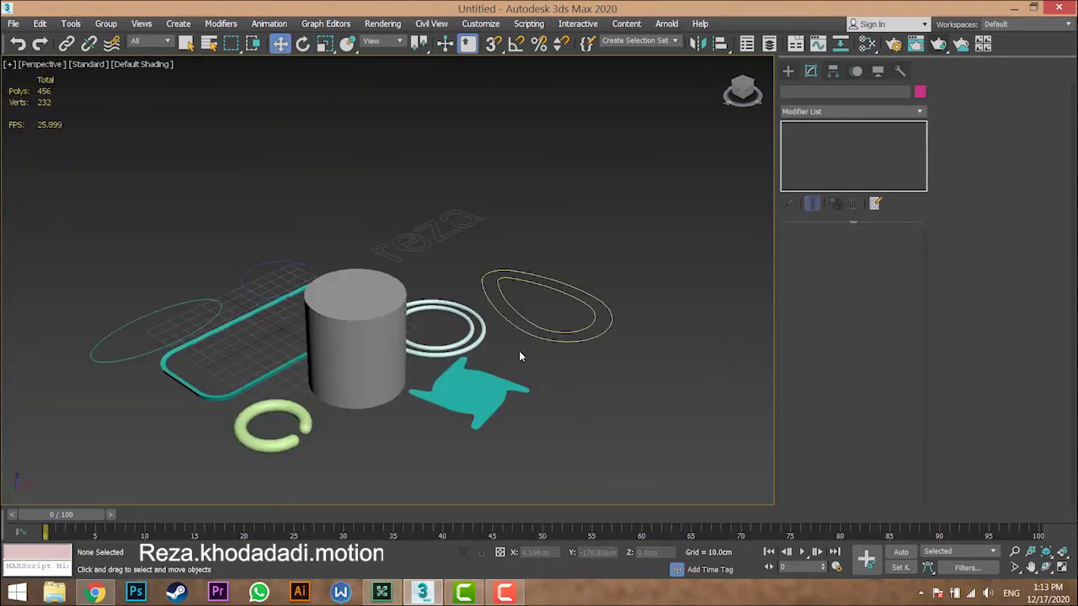
{"action": "left_click", "coordinate": [519, 352]}
{"action": "scroll", "coordinate": [514, 363], "scroll_direction": "up", "scroll_amount": 5}
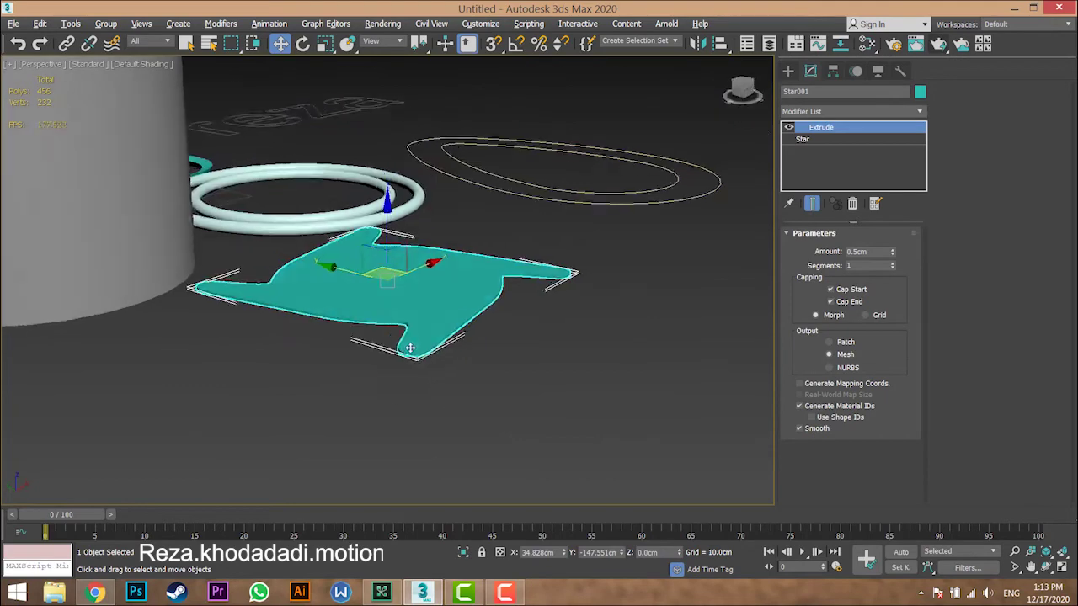
{"action": "scroll", "coordinate": [410, 348], "scroll_direction": "up", "scroll_amount": 6}
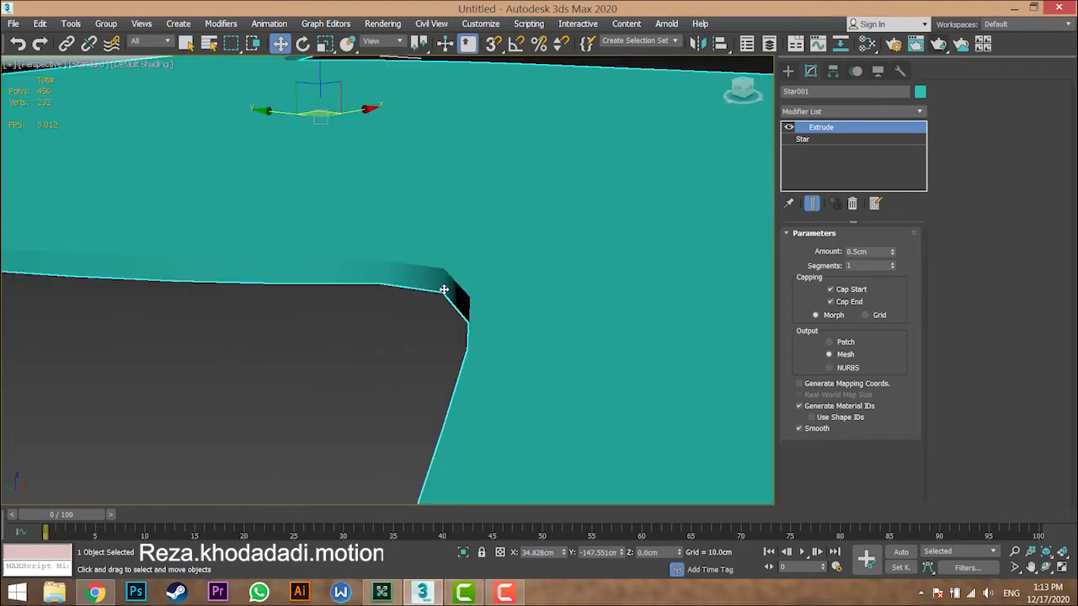
{"action": "key", "text": "F4"}
{"action": "scroll", "coordinate": [423, 296], "scroll_direction": "down", "scroll_amount": 4}
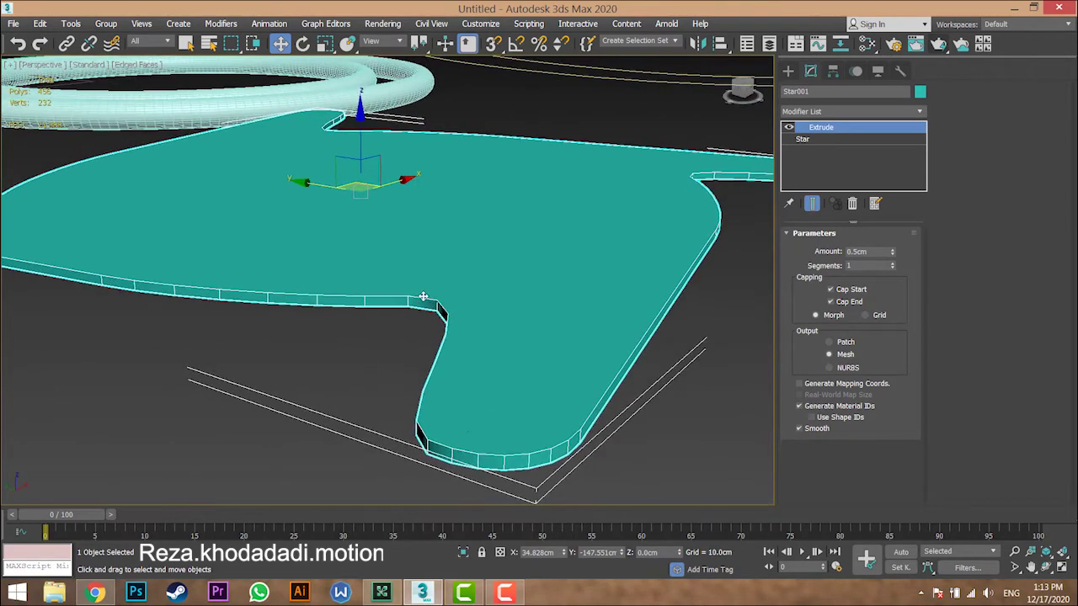
- Examine the extruded star's thin side faces up close and from several angles
{"action": "scroll", "coordinate": [325, 279], "scroll_direction": "down", "scroll_amount": 5}
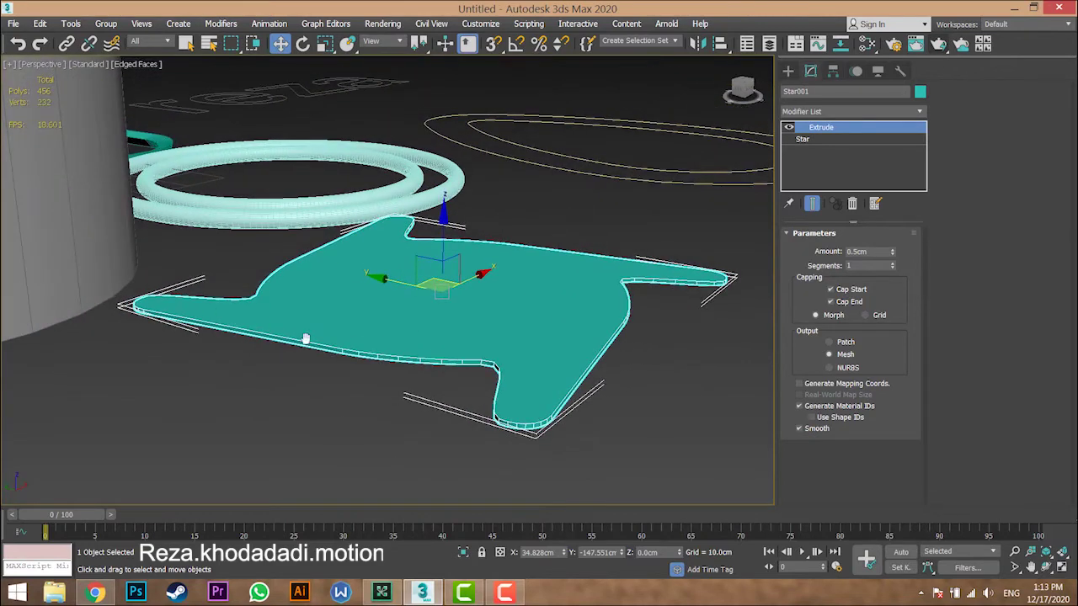
{"action": "scroll", "coordinate": [305, 339], "scroll_direction": "down", "scroll_amount": 5}
{"action": "scroll", "coordinate": [481, 379], "scroll_direction": "up", "scroll_amount": 10}
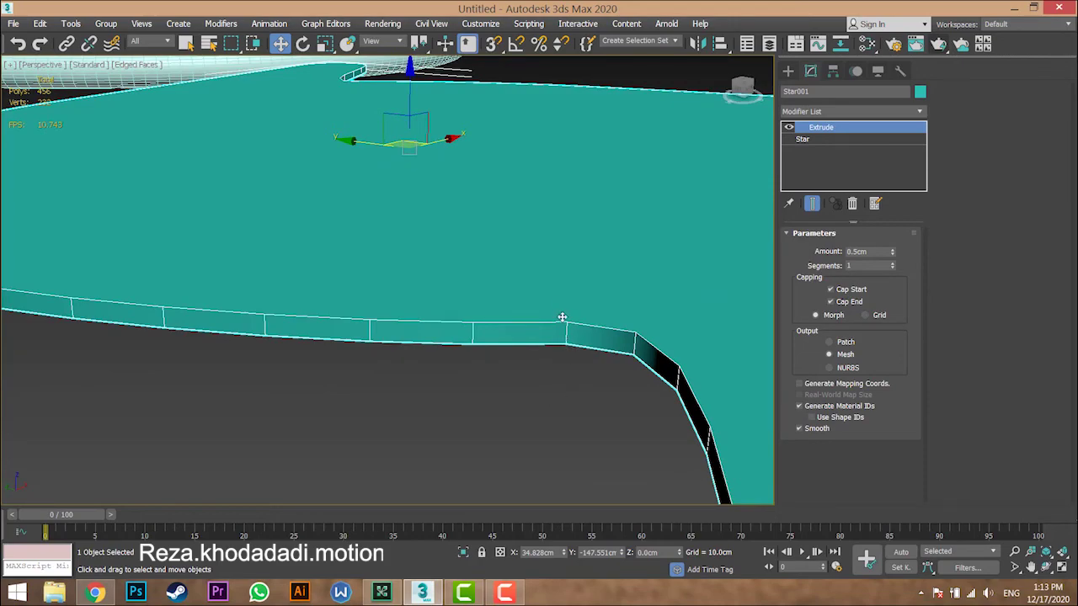
{"action": "scroll", "coordinate": [559, 353], "scroll_direction": "down", "scroll_amount": 8}
{"action": "middle_click_drag", "start_coordinate": [558, 354], "coordinate": [538, 342], "text": "alt"}
{"action": "scroll", "coordinate": [546, 255], "scroll_direction": "up", "scroll_amount": 3}
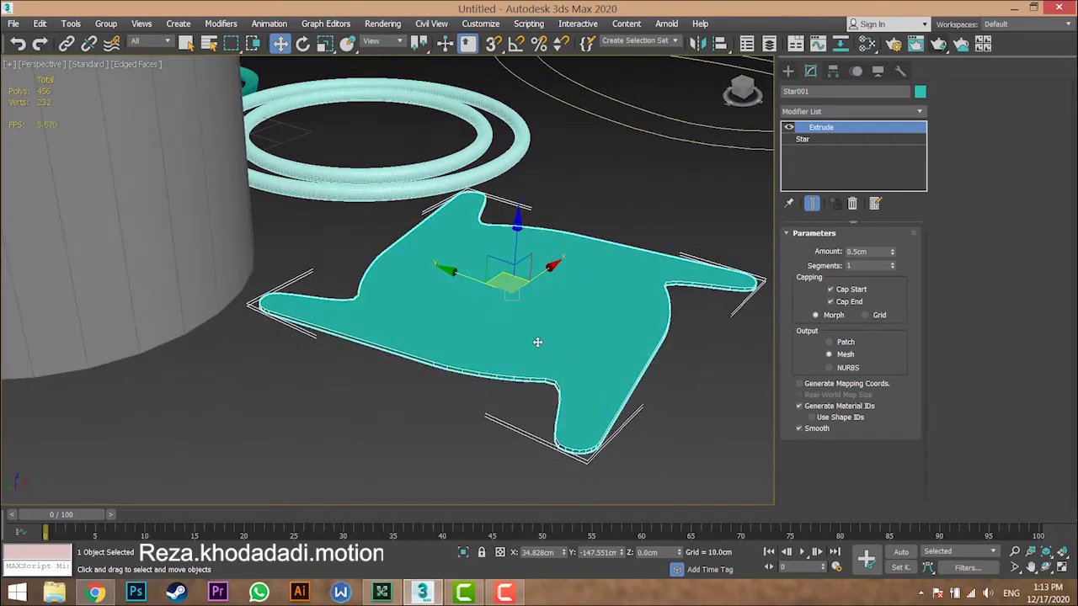
{"action": "scroll", "coordinate": [475, 392], "scroll_direction": "up", "scroll_amount": 2}
{"action": "mouse_move", "coordinate": [474, 392]}
{"action": "middle_mouse_down", "text": "alt"}
{"action": "mouse_move", "coordinate": [503, 349]}
{"action": "mouse_move", "coordinate": [515, 281]}
{"action": "mouse_move", "coordinate": [498, 359]}
{"action": "mouse_move", "coordinate": [474, 373]}
{"action": "middle_mouse_up", "text": "alt"}
{"action": "scroll", "coordinate": [502, 281], "scroll_direction": "down", "scroll_amount": 4}
{"action": "scroll", "coordinate": [620, 289], "scroll_direction": "up", "scroll_amount": 6}
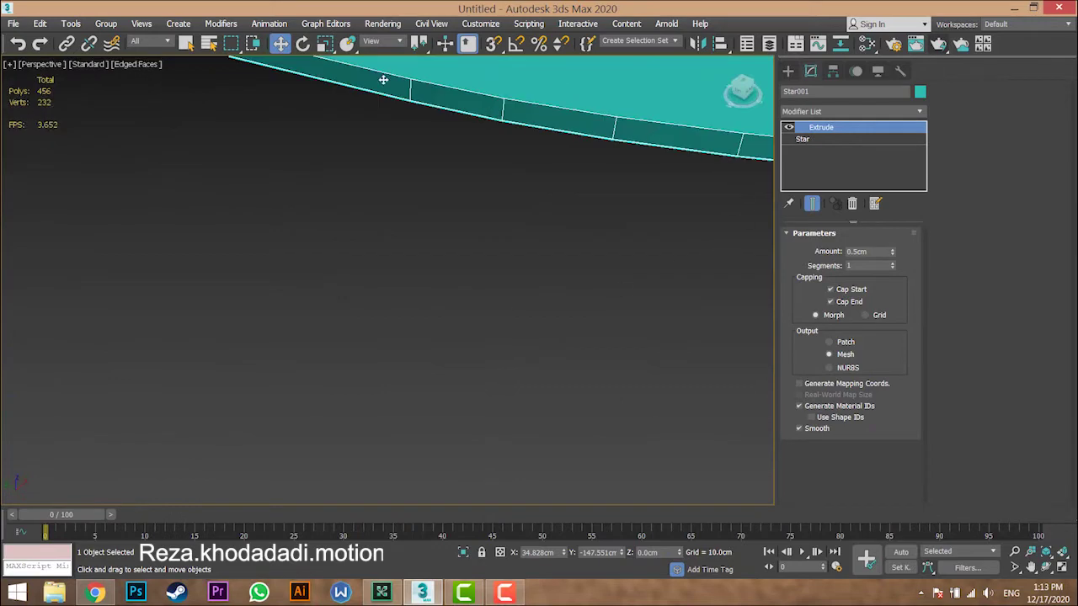
{"action": "scroll", "coordinate": [382, 79], "scroll_direction": "down", "scroll_amount": 4}
{"action": "middle_click_drag", "start_coordinate": [371, 108], "coordinate": [327, 235]}
{"action": "middle_click_drag", "start_coordinate": [332, 232], "coordinate": [347, 228], "text": "alt"}
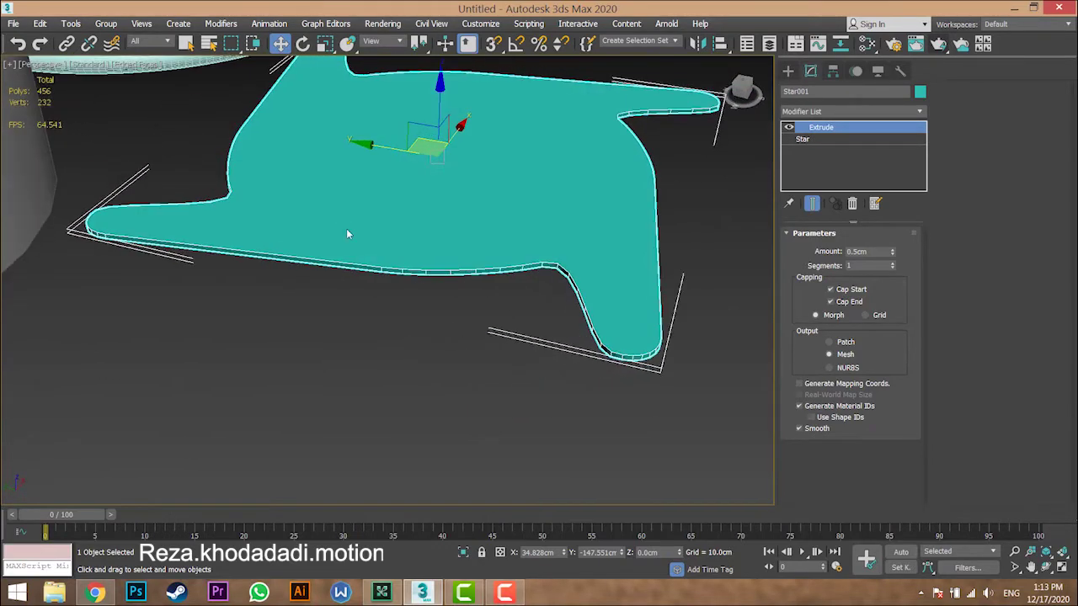
- Compare the Star base shape's parameters with those of its Extrude modifier in the modifier stack
{"action": "left_click", "coordinate": [818, 139]}
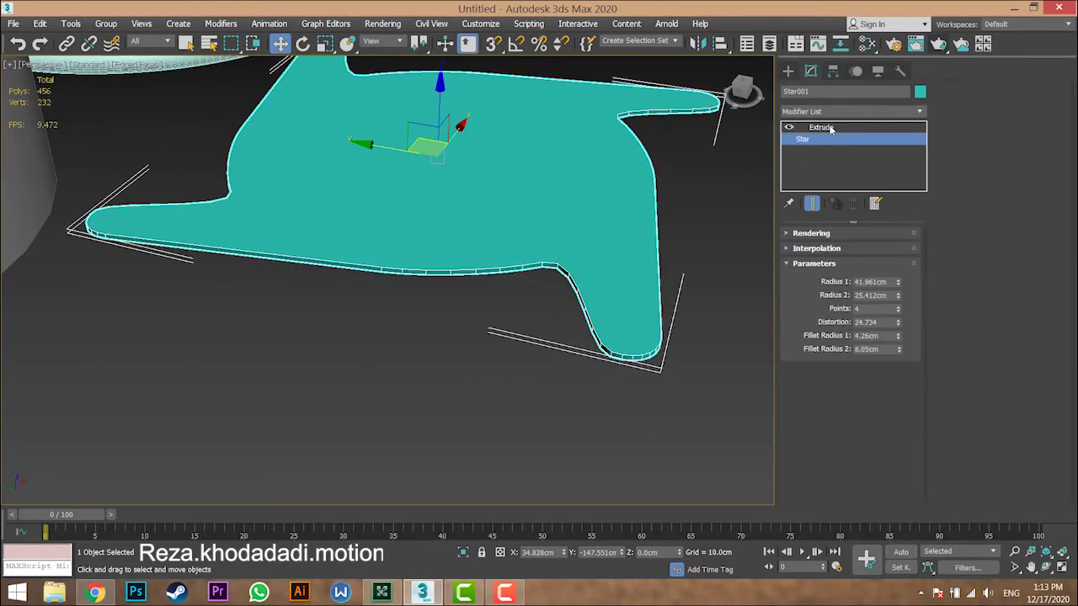
{"action": "left_click", "coordinate": [826, 131]}
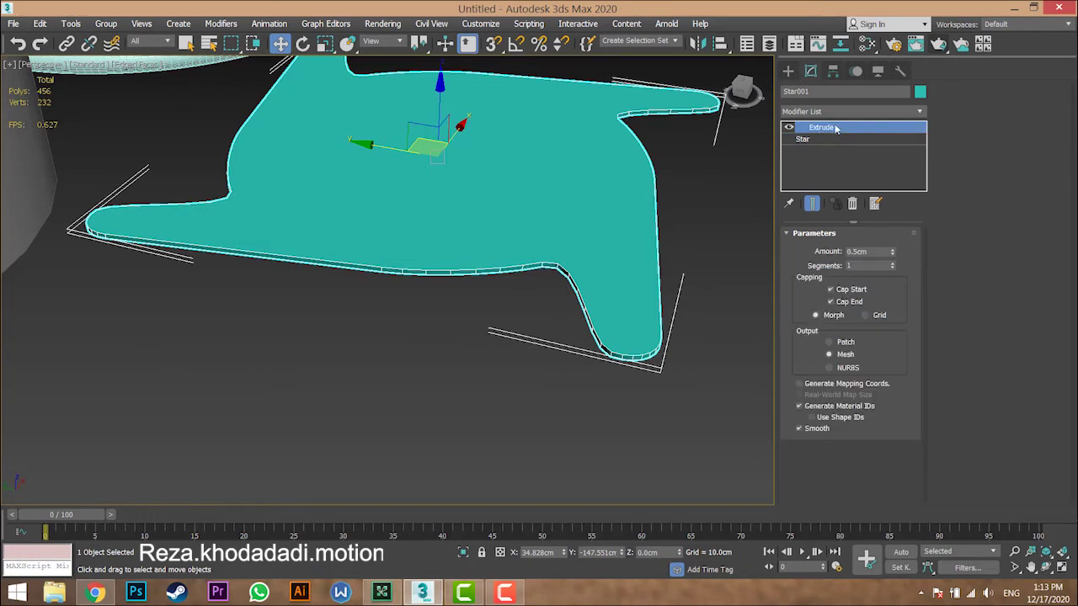
{"action": "left_click", "coordinate": [847, 137]}
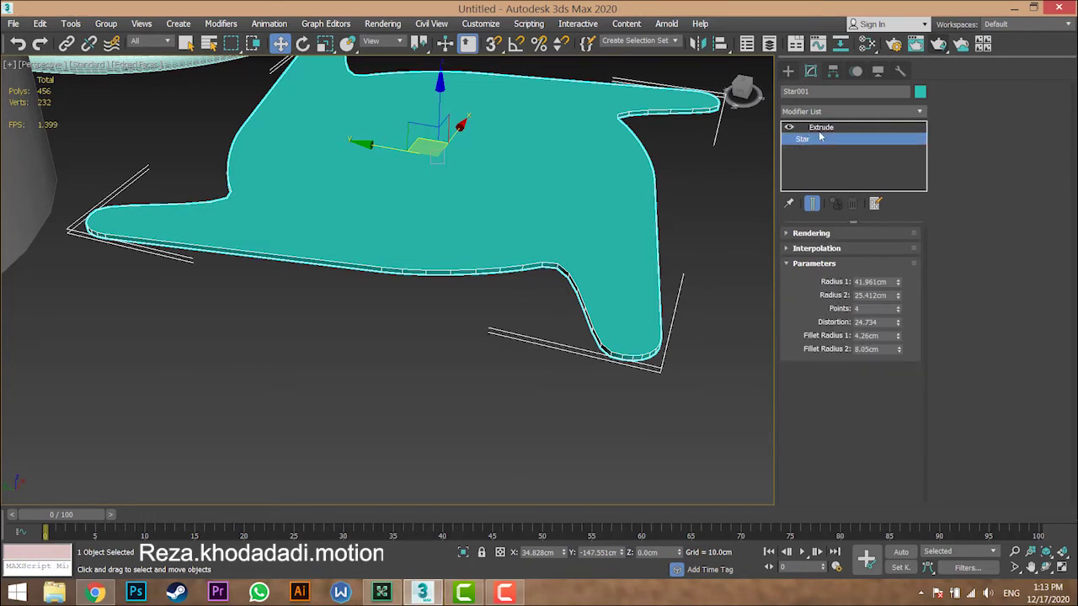
{"action": "left_click", "coordinate": [823, 128]}
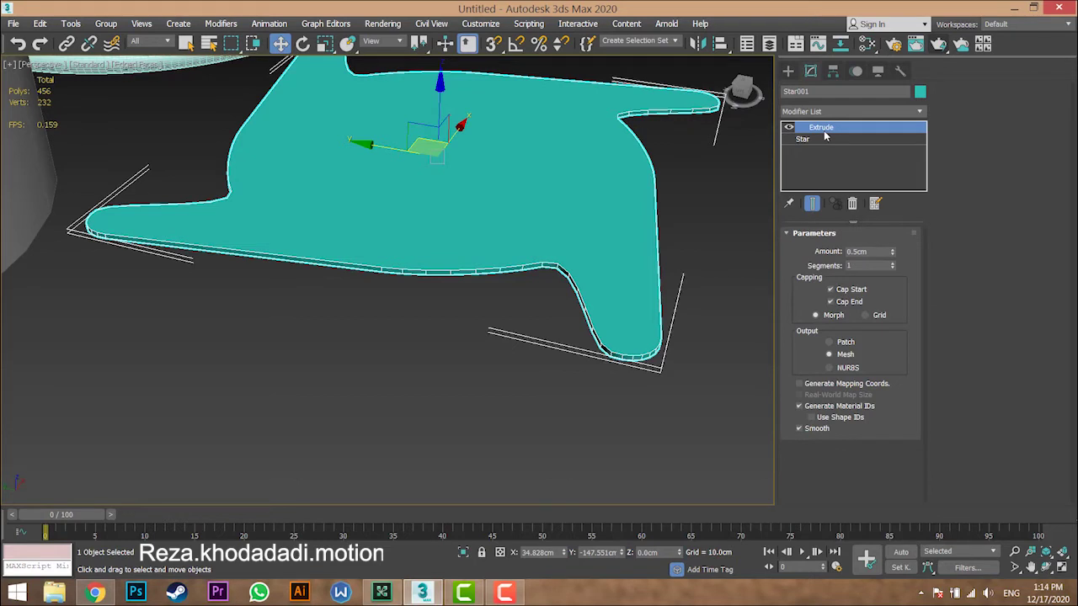
{"action": "left_click", "coordinate": [802, 140]}
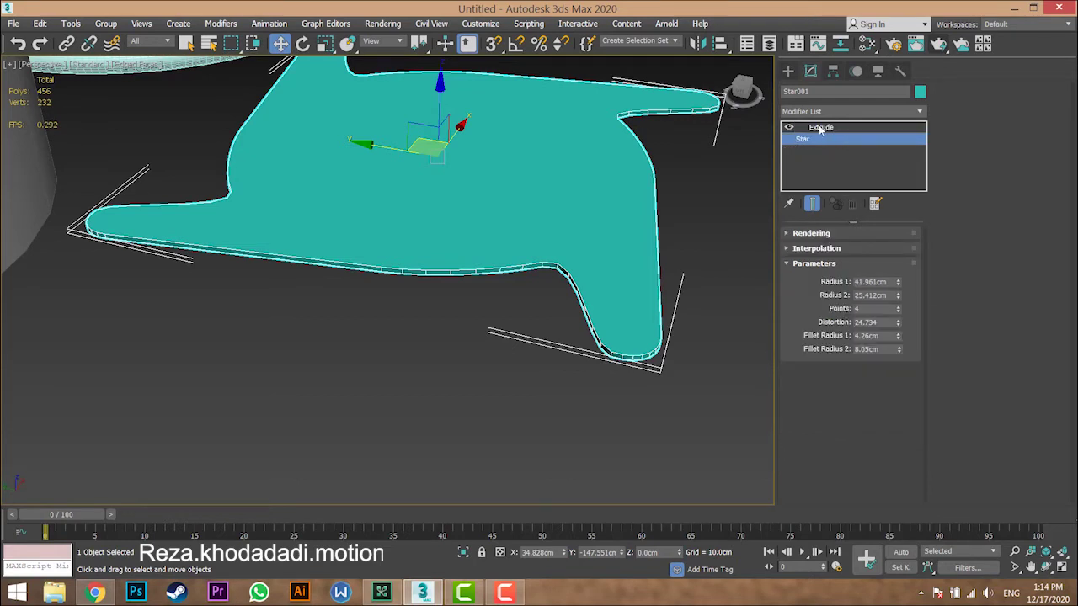
{"action": "left_click", "coordinate": [821, 128]}
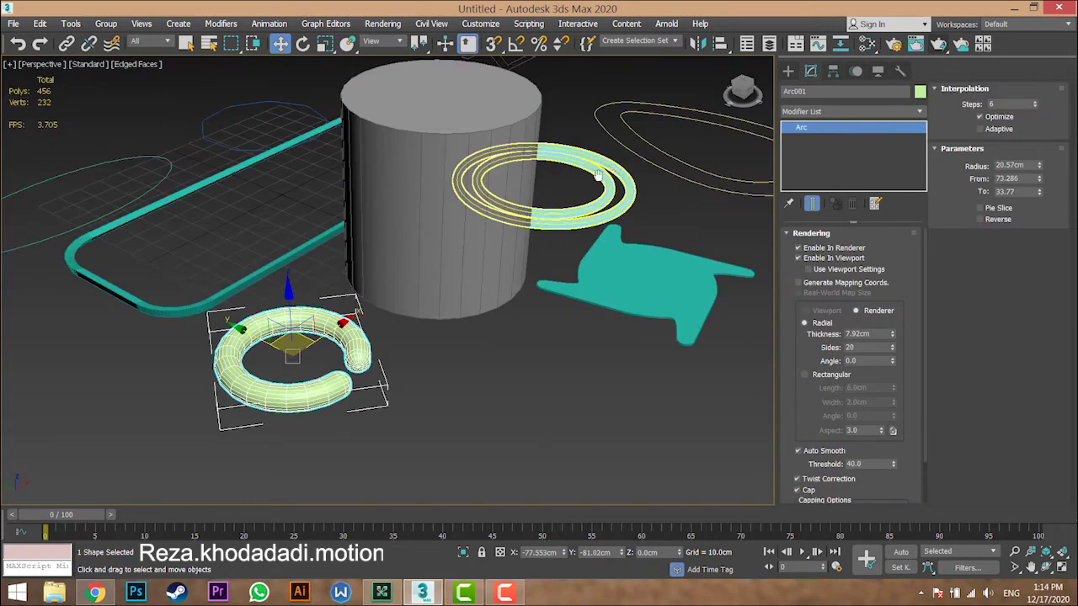
- Apply an Extrude modifier to the outlined egg shape and frame it in the view
{"action": "middle_click_drag", "start_coordinate": [598, 175], "coordinate": [570, 207]}
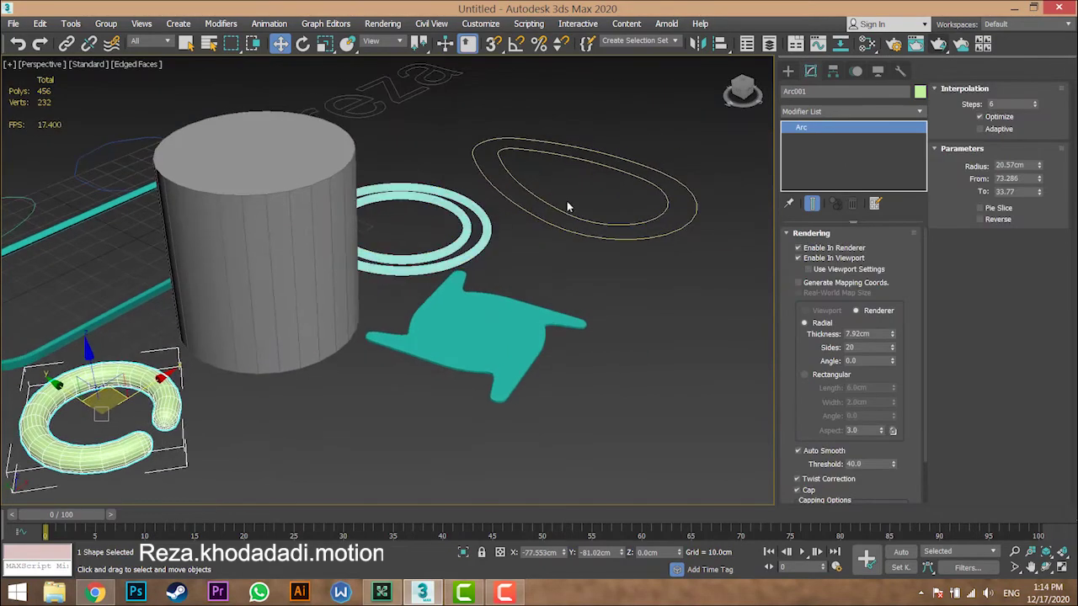
{"action": "scroll", "coordinate": [578, 228], "scroll_direction": "up", "scroll_amount": 3}
{"action": "left_click", "coordinate": [623, 230]}
{"action": "left_click", "coordinate": [812, 112]}
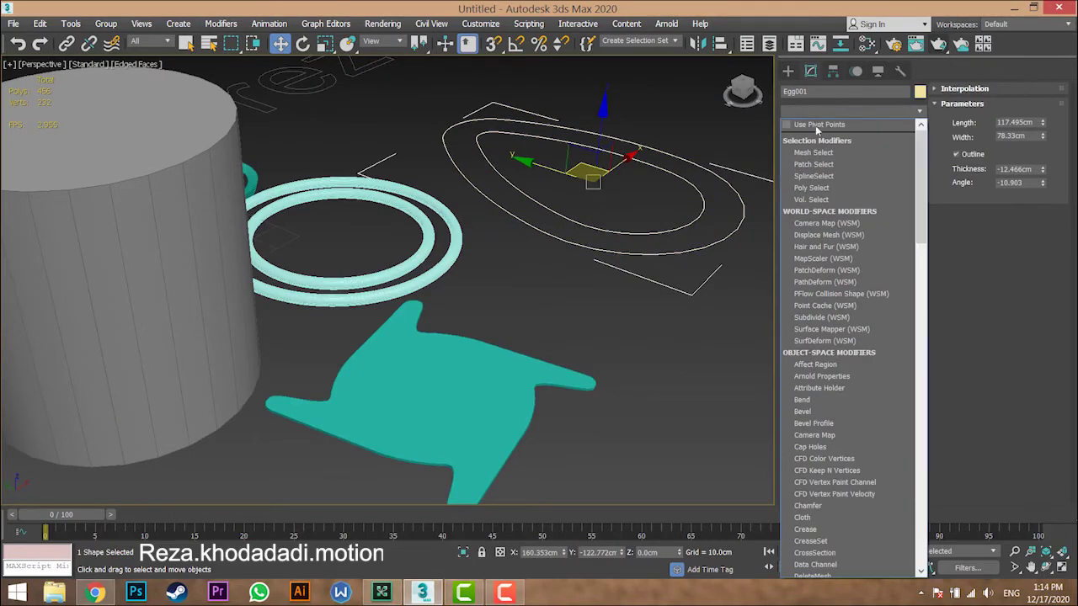
{"action": "scroll", "coordinate": [829, 169], "scroll_direction": "down", "scroll_amount": 10}
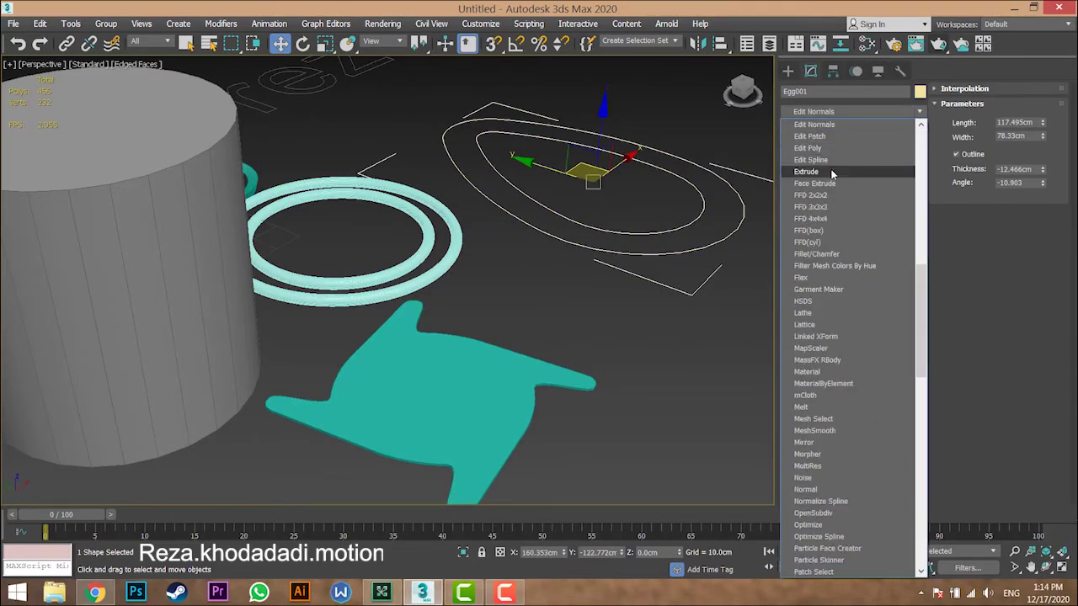
{"action": "left_click", "coordinate": [832, 173]}
{"action": "key", "text": "z"}
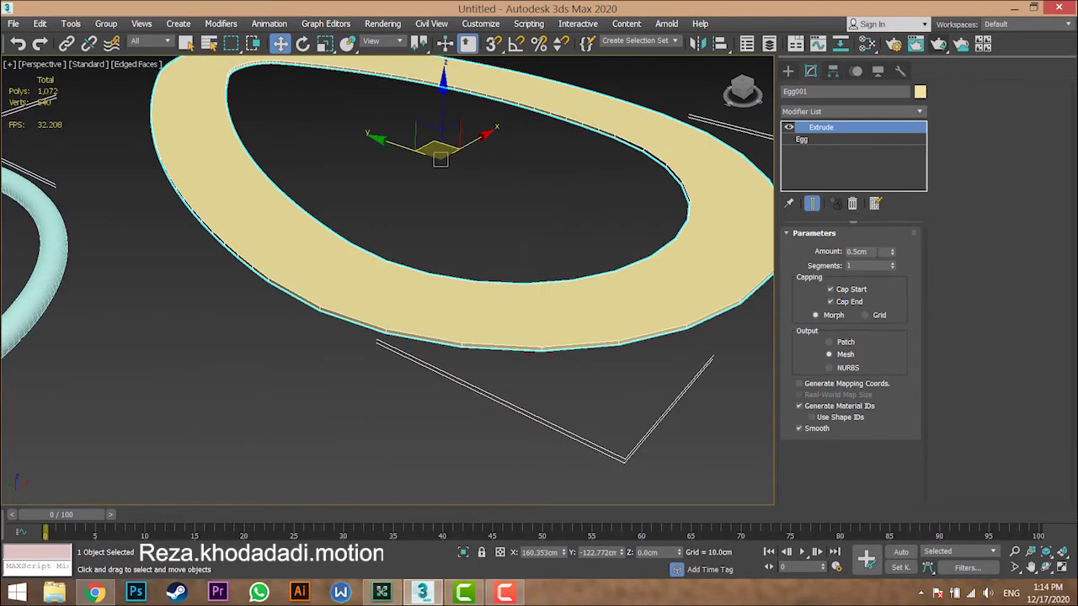
- Set the egg's extrusion amount to 10 cm and view the solid from a slightly different angle
{"action": "left_click_drag", "start_coordinate": [877, 251], "coordinate": [632, 293]}
{"action": "type", "text": "10"}
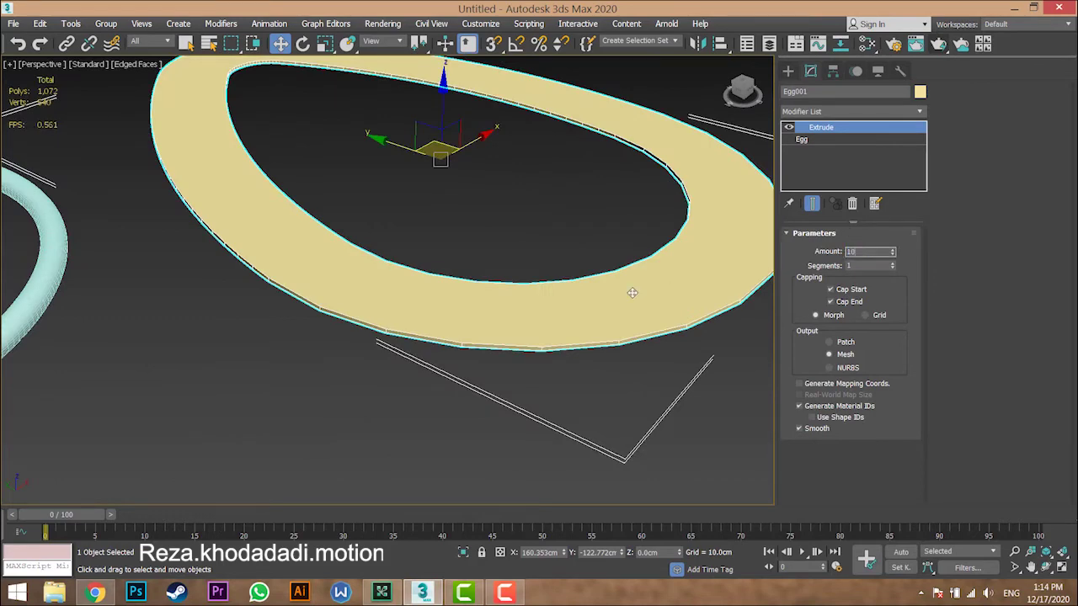
{"action": "key", "text": "Return"}
{"action": "middle_click_drag", "start_coordinate": [549, 256], "coordinate": [510, 298], "text": "alt"}
{"action": "scroll", "coordinate": [528, 300], "scroll_direction": "down", "scroll_amount": 2}
- Add a Bend modifier on top of the egg's Extrude modifier
{"action": "left_click", "coordinate": [841, 112]}
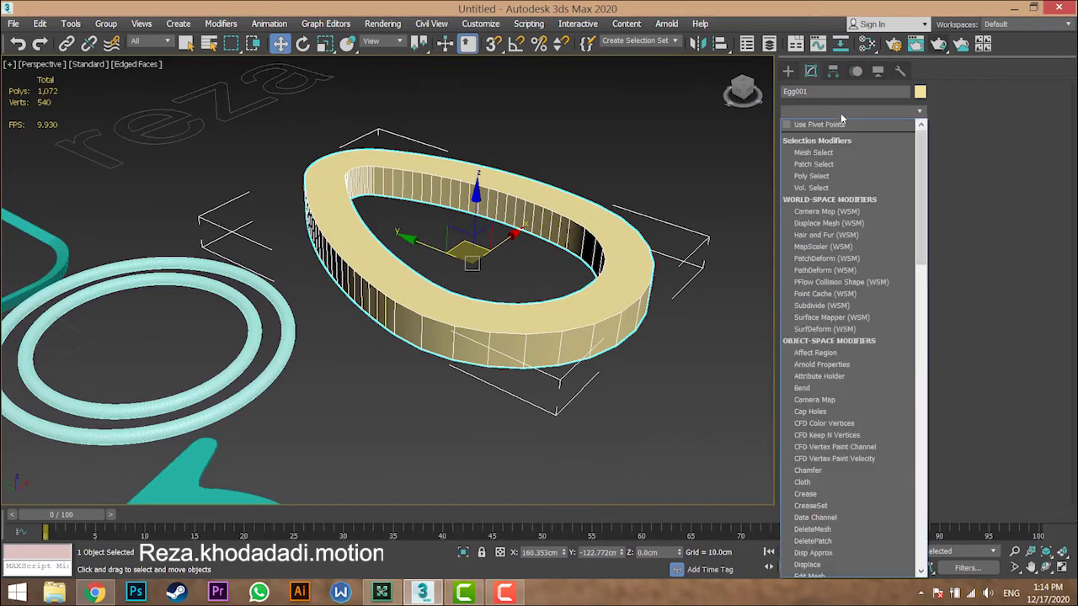
{"action": "type", "text": "bend"}
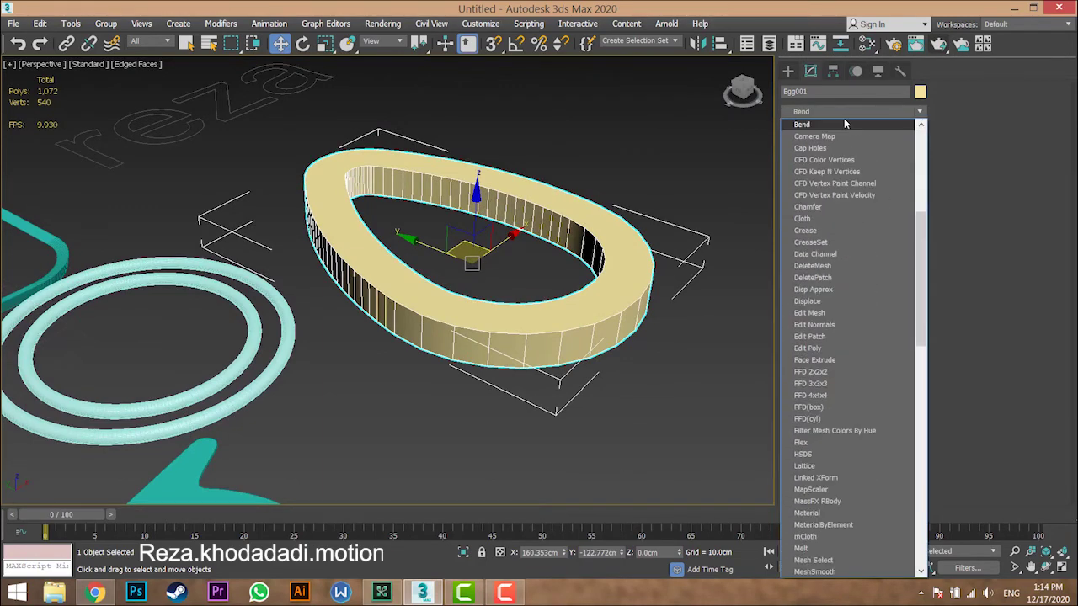
{"action": "left_click", "coordinate": [845, 127]}
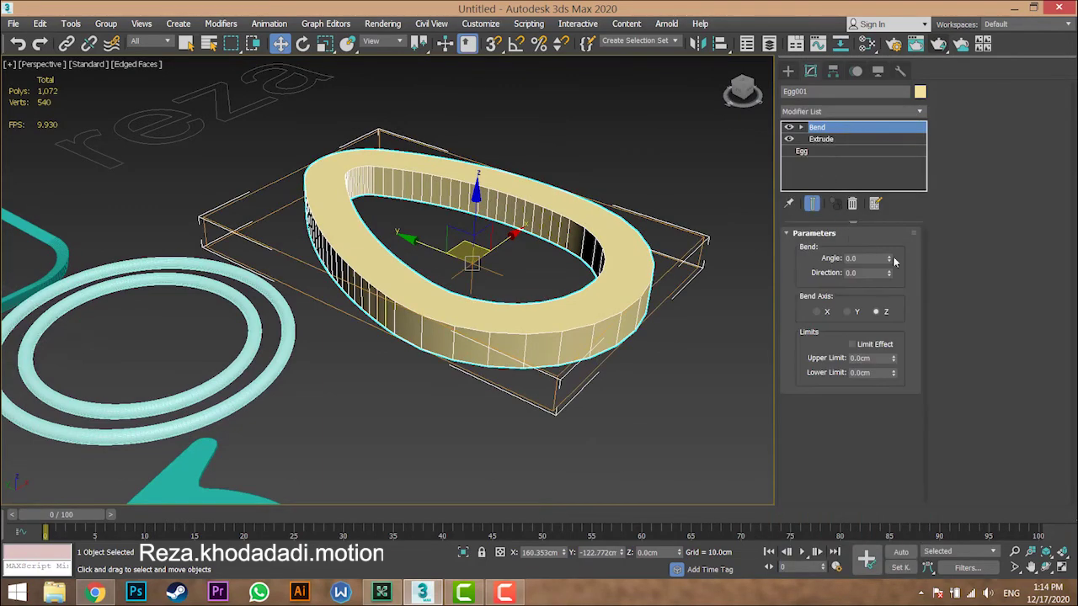
- Try out bend settings on the Z axis and bend angles on the Y axis, cancelling each change
{"action": "mouse_move", "coordinate": [889, 259]}
{"action": "left_mouse_down"}
{"action": "mouse_move", "coordinate": [876, 226]}
{"action": "mouse_move", "coordinate": [873, 250]}
{"action": "left_mouse_up"}
{"action": "right_click", "coordinate": [874, 250]}
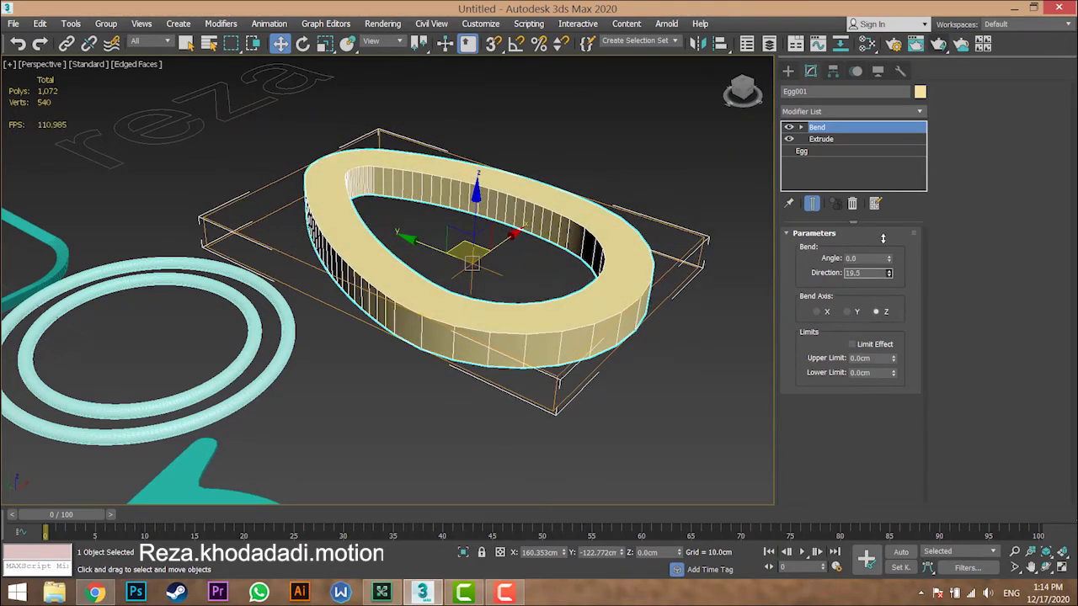
{"action": "left_click", "coordinate": [847, 312]}
{"action": "left_click_drag", "start_coordinate": [888, 258], "coordinate": [861, 329]}
{"action": "right_click", "coordinate": [860, 329]}
{"action": "middle_click_drag", "start_coordinate": [438, 222], "coordinate": [233, 168], "text": "alt"}
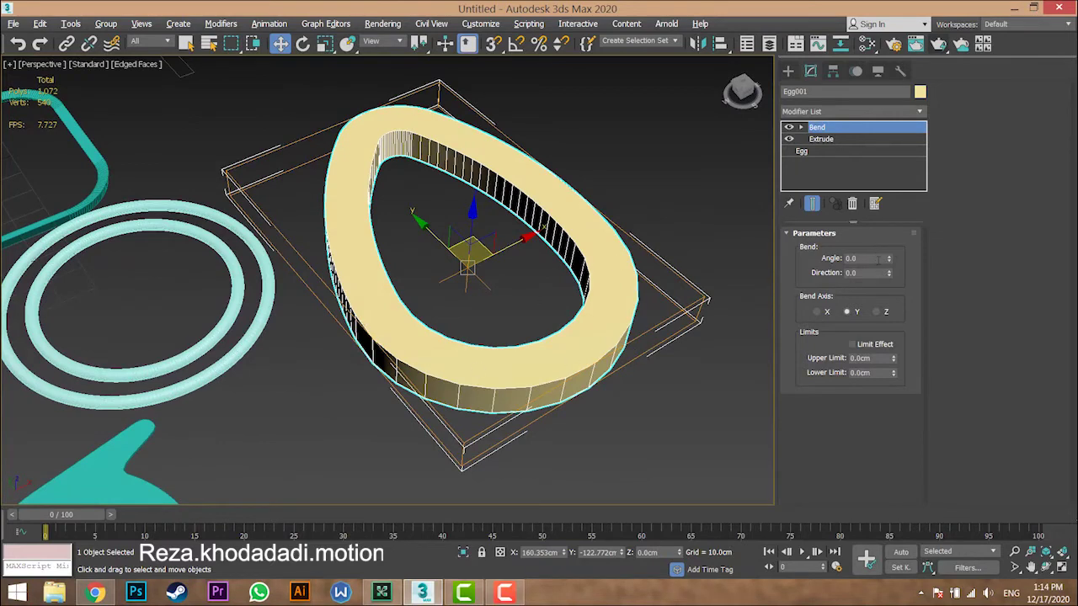
{"action": "left_click_drag", "start_coordinate": [889, 262], "coordinate": [857, 166]}
{"action": "right_click", "coordinate": [857, 167]}
- Bend the egg by 184 degrees along the X axis and view the arch from the side
{"action": "left_click", "coordinate": [817, 312]}
{"action": "left_click_drag", "start_coordinate": [888, 258], "coordinate": [871, 25]}
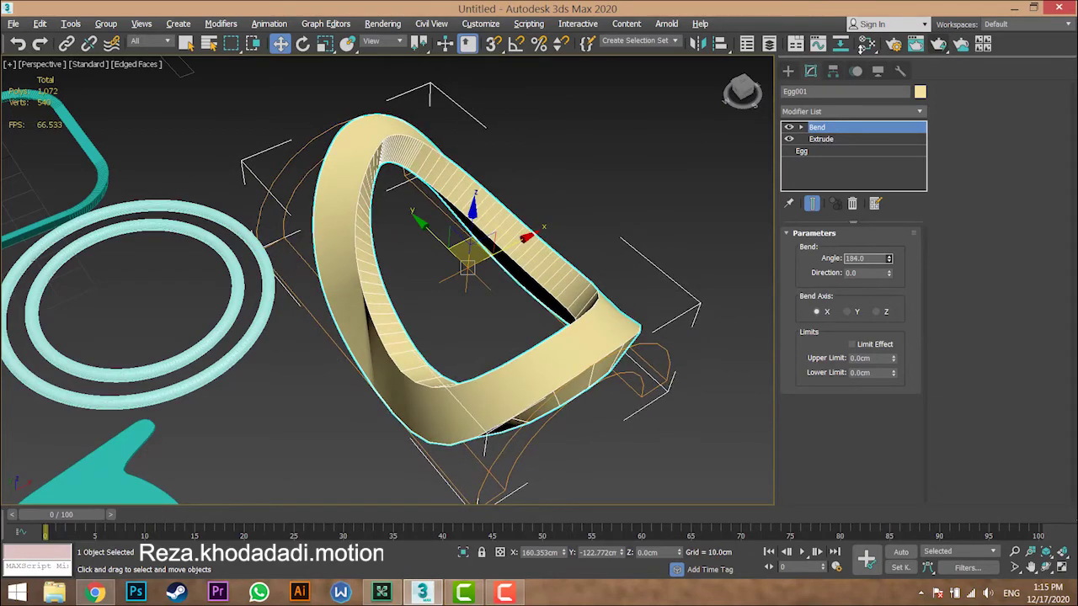
{"action": "middle_click_drag", "start_coordinate": [379, 371], "coordinate": [459, 354], "text": "alt"}
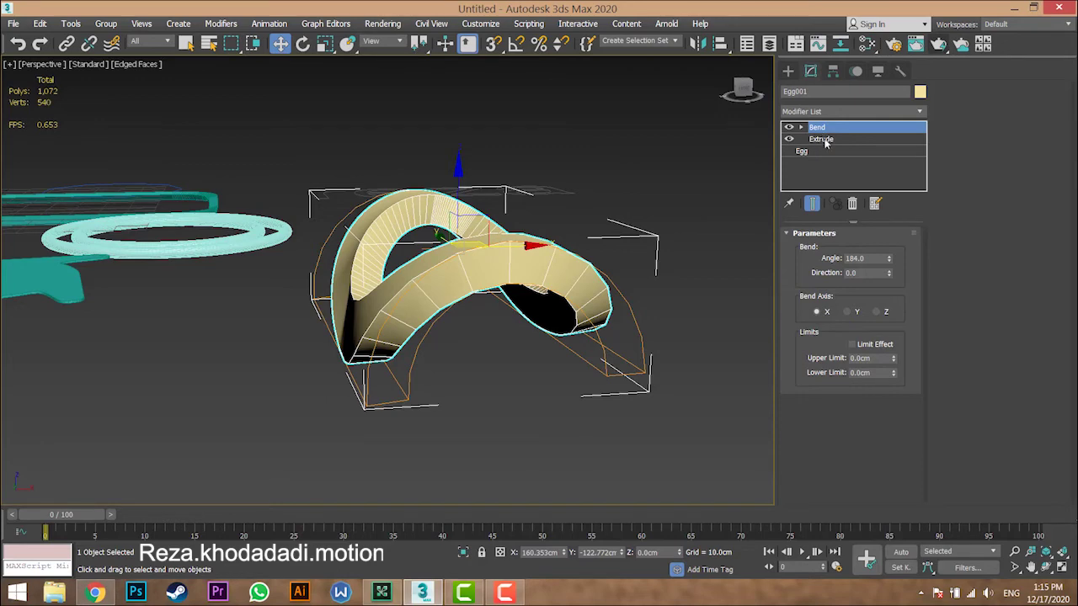
{"action": "middle_click_drag", "start_coordinate": [421, 318], "coordinate": [613, 233], "text": "alt"}
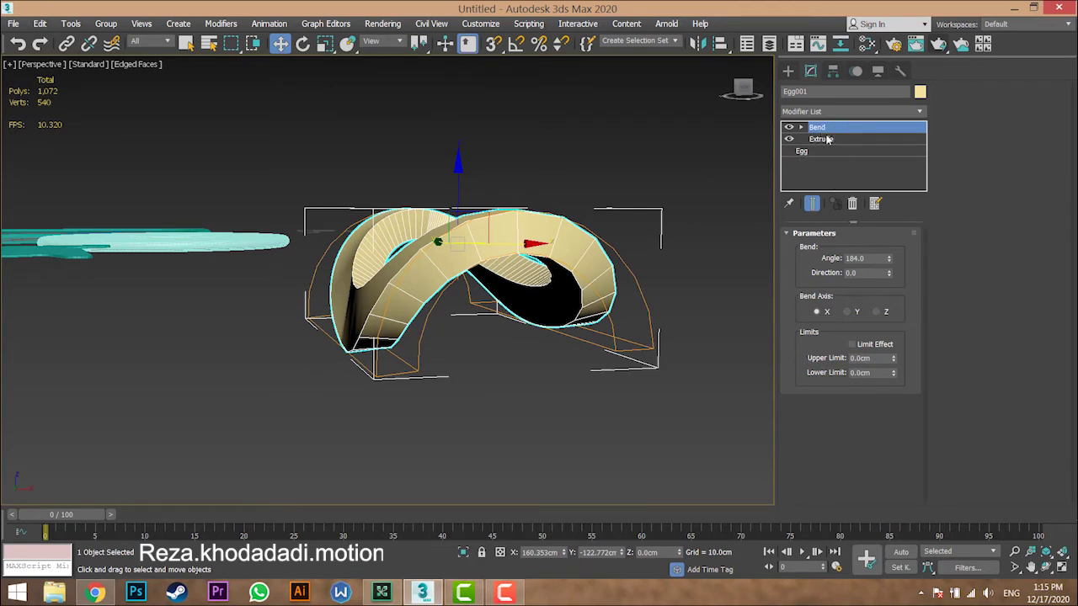
- Move Bend below Extrude in the egg's modifier stack to compare the result, and restore the original order
{"action": "left_click_drag", "start_coordinate": [824, 133], "coordinate": [828, 155]}
{"action": "middle_click_drag", "start_coordinate": [491, 254], "coordinate": [485, 258], "text": "alt"}
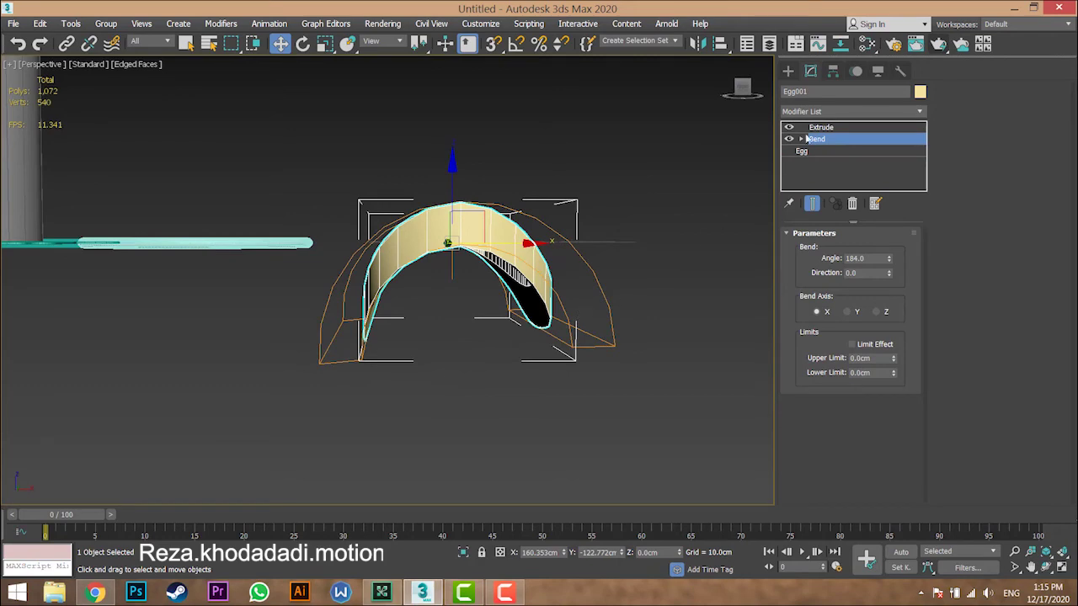
{"action": "middle_click_drag", "start_coordinate": [627, 190], "coordinate": [626, 190], "text": "alt"}
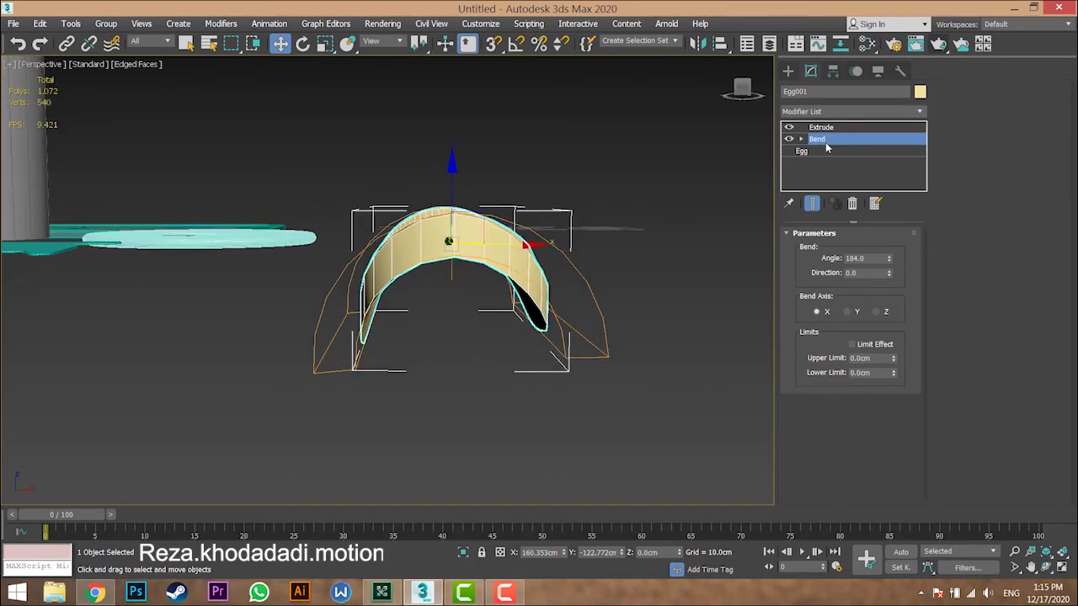
{"action": "left_click_drag", "start_coordinate": [820, 135], "coordinate": [827, 152]}
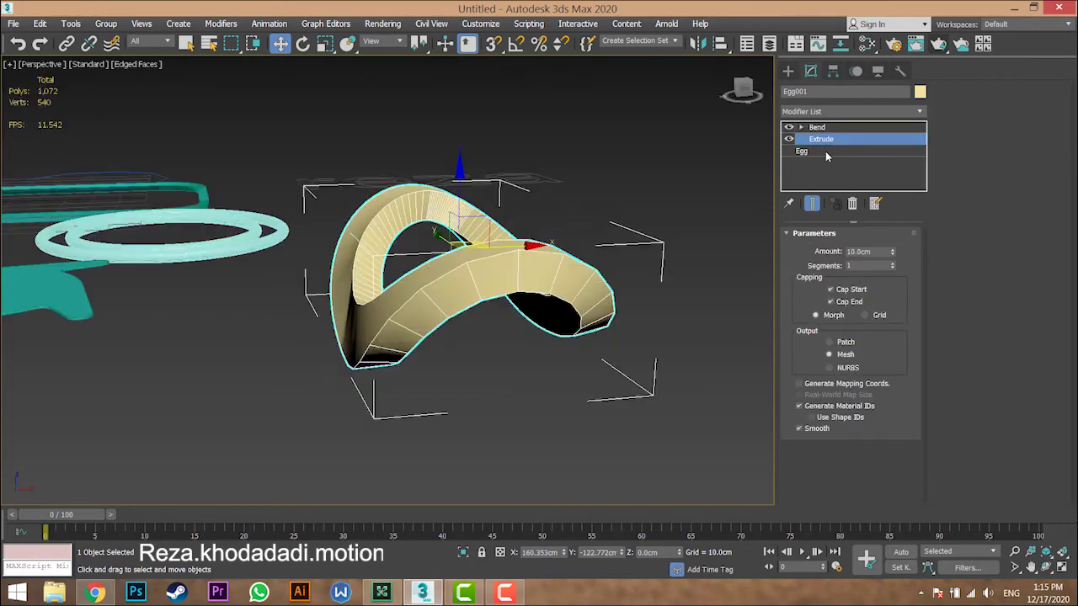
- Review the egg's base shape and Extrude parameters in the stack and look over all the objects in the scene
{"action": "left_click", "coordinate": [819, 151]}
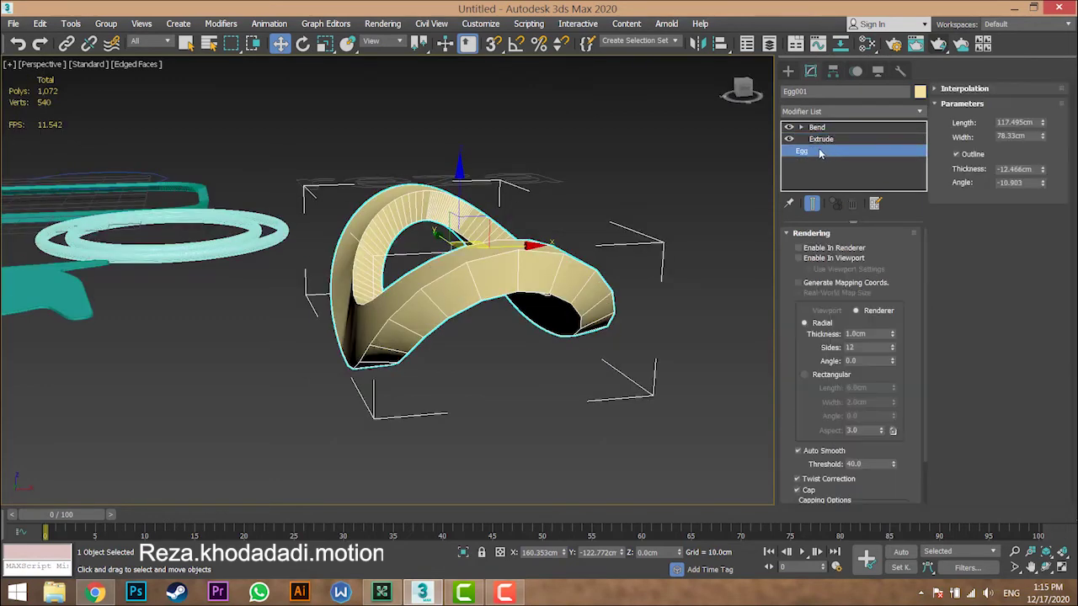
{"action": "left_click", "coordinate": [825, 139]}
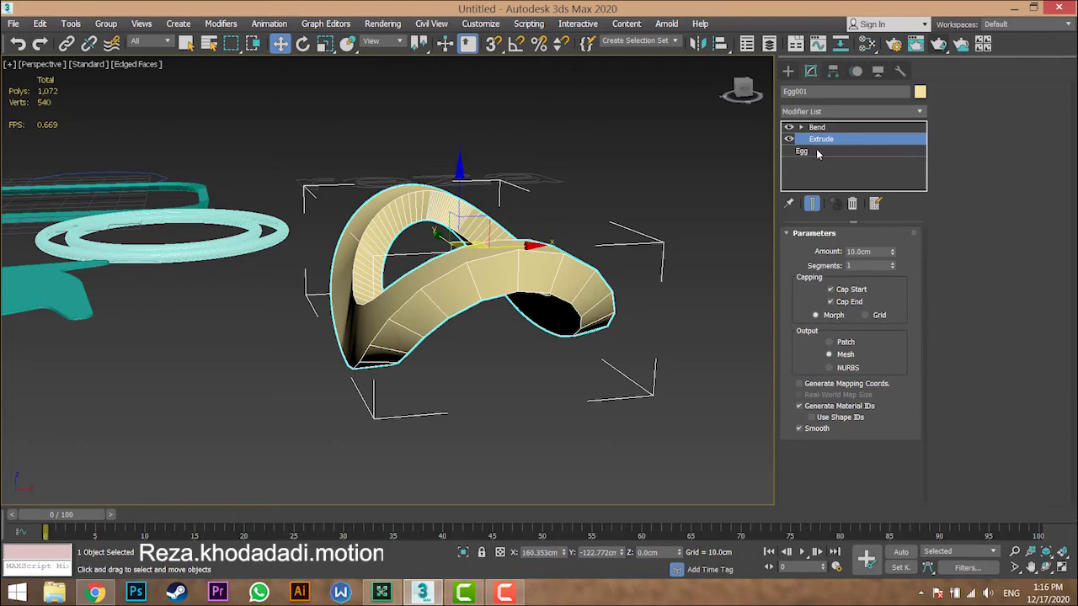
{"action": "left_click", "coordinate": [817, 152]}
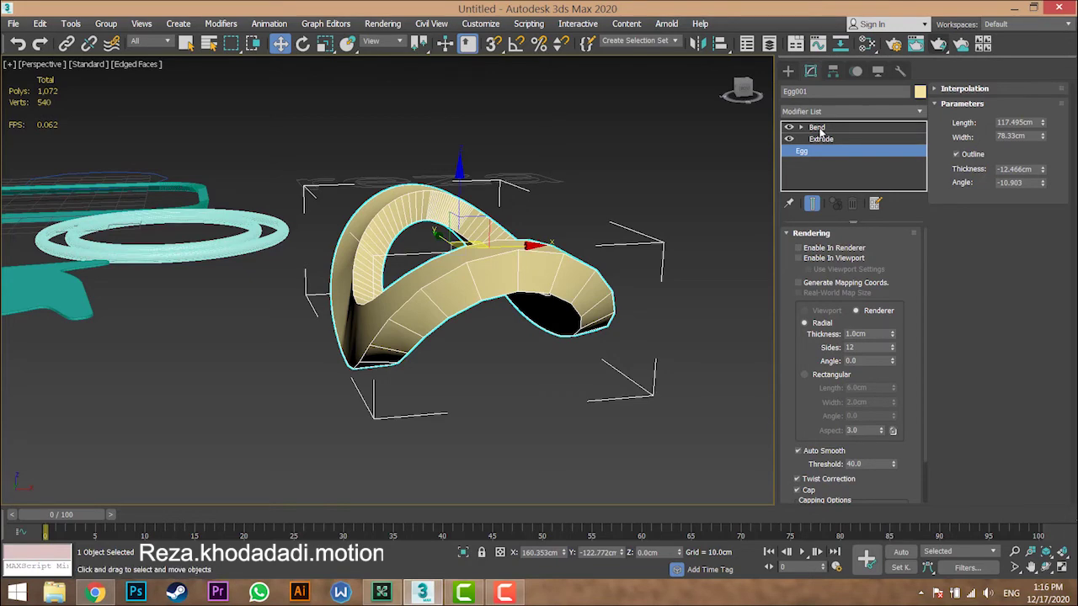
{"action": "scroll", "coordinate": [482, 243], "scroll_direction": "down", "scroll_amount": 5}
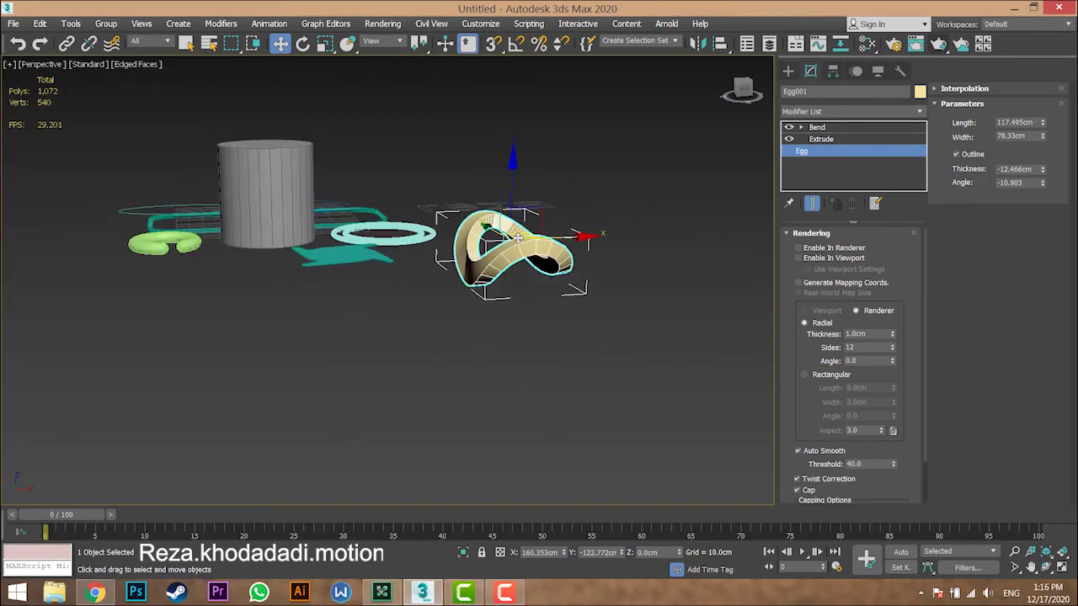
{"action": "middle_click_drag", "start_coordinate": [506, 235], "coordinate": [480, 267], "text": "alt"}
{"action": "middle_click_drag", "start_coordinate": [480, 267], "coordinate": [505, 293]}
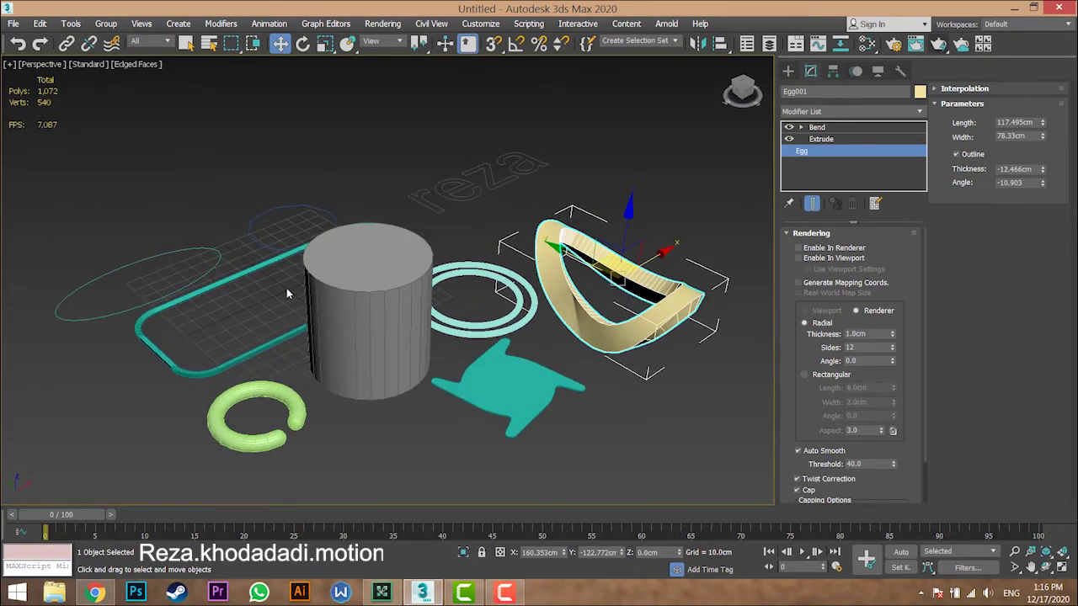
- Select the bent egg and delete its Bend modifier, leaving only the extrusion
{"action": "left_click", "coordinate": [687, 454]}
{"action": "left_click", "coordinate": [628, 353]}
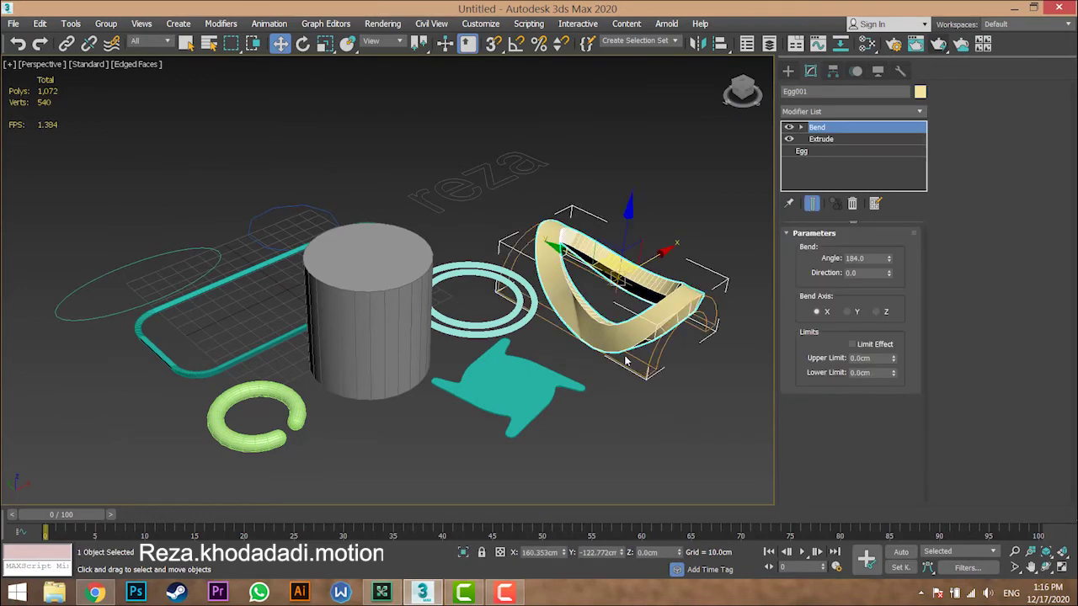
{"action": "left_click", "coordinate": [660, 454]}
{"action": "scroll", "coordinate": [497, 332], "scroll_direction": "up", "scroll_amount": 3}
{"action": "left_click", "coordinate": [615, 303]}
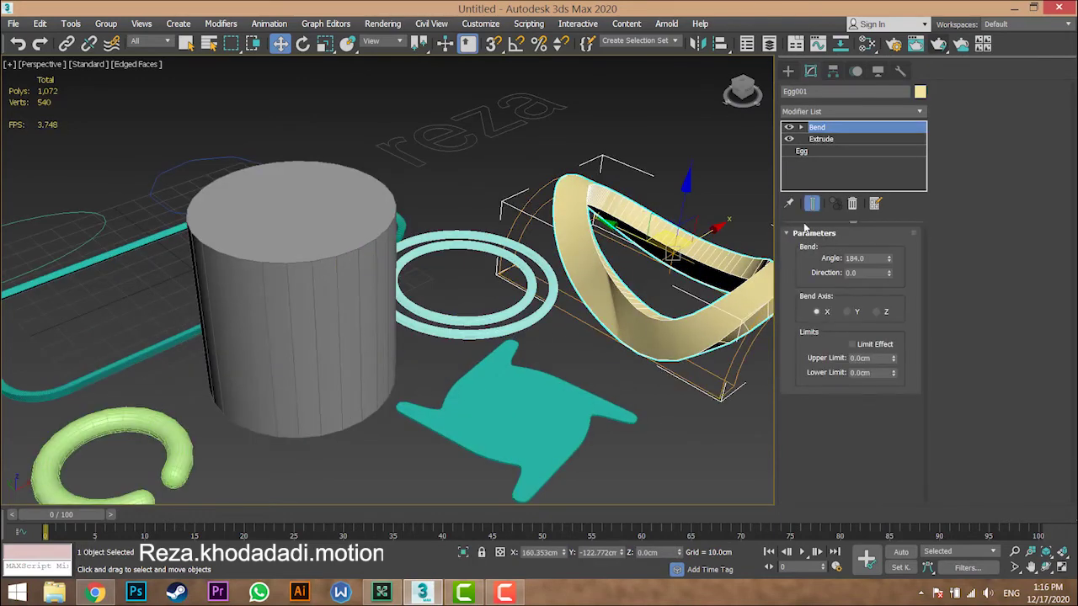
{"action": "left_click", "coordinate": [853, 204]}
{"action": "middle_click_drag", "start_coordinate": [680, 257], "coordinate": [636, 268], "text": "alt"}
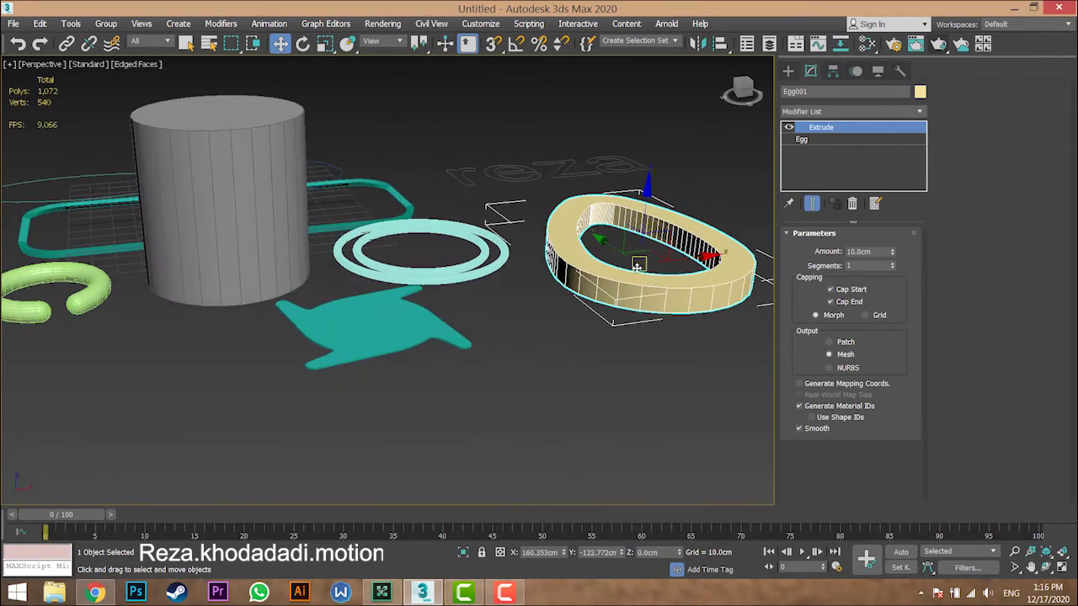
- Review the Egg base shape's parameters beneath its Extrude modifier and look over the other shapes in the scene
{"action": "scroll", "coordinate": [638, 266], "scroll_direction": "up", "scroll_amount": 3}
{"action": "left_click", "coordinate": [798, 139]}
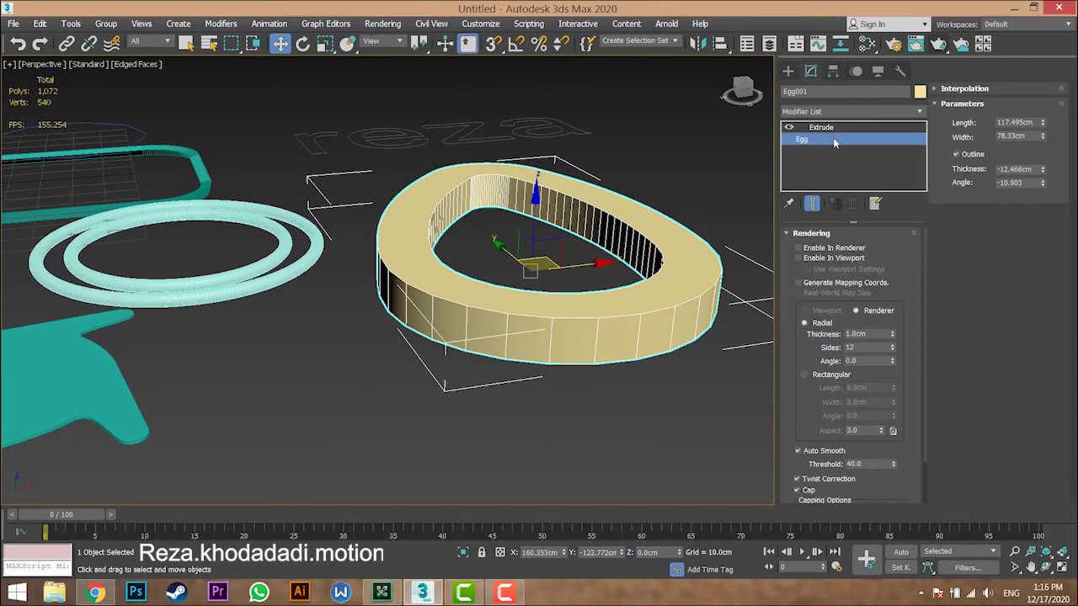
{"action": "middle_click_drag", "start_coordinate": [530, 309], "coordinate": [526, 319]}
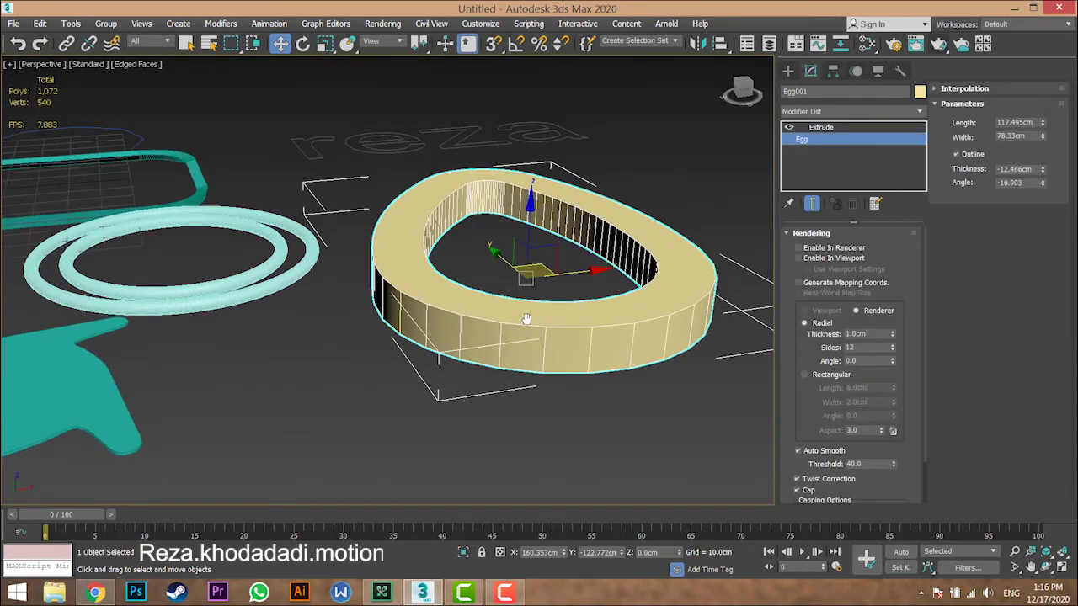
{"action": "scroll", "coordinate": [527, 321], "scroll_direction": "down", "scroll_amount": 5}
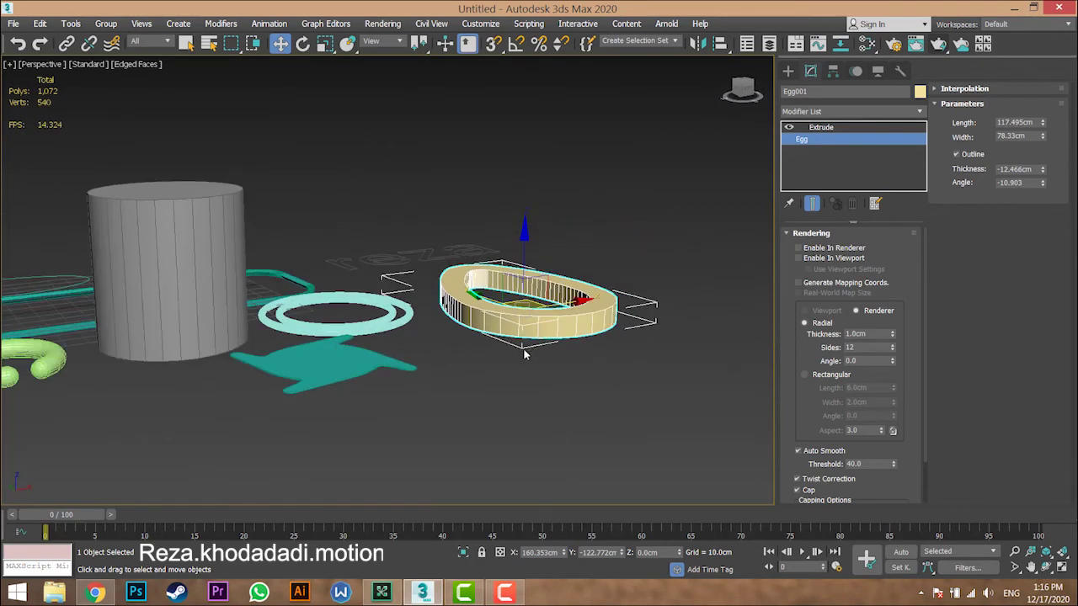
{"action": "scroll", "coordinate": [520, 379], "scroll_direction": "down", "scroll_amount": 3}
{"action": "scroll", "coordinate": [524, 347], "scroll_direction": "up", "scroll_amount": 5}
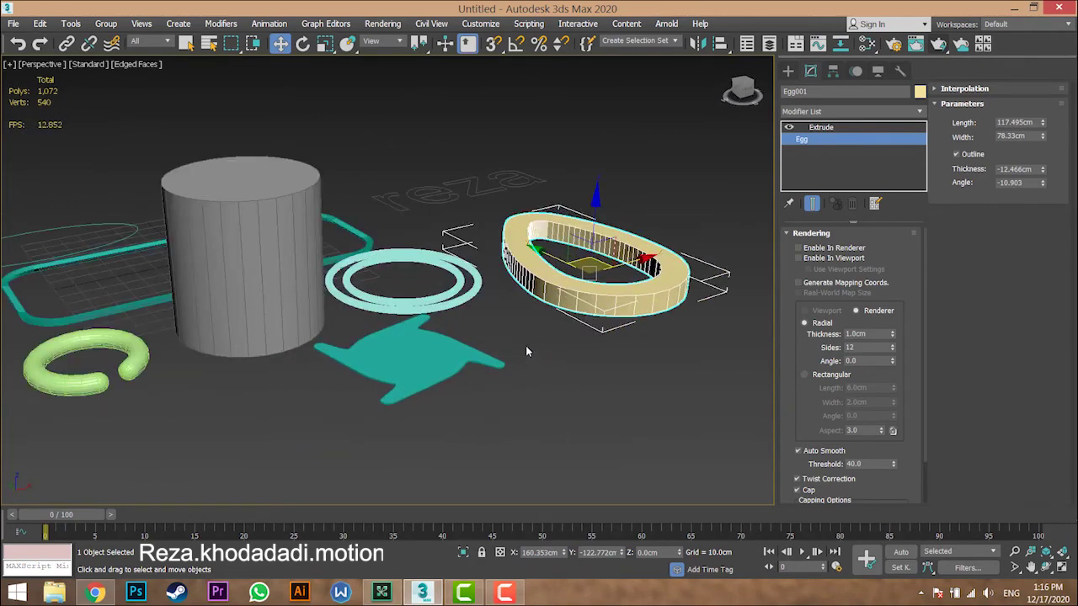
{"action": "middle_click_drag", "start_coordinate": [470, 354], "coordinate": [699, 406]}
{"action": "middle_click_drag", "start_coordinate": [247, 312], "coordinate": [434, 308]}
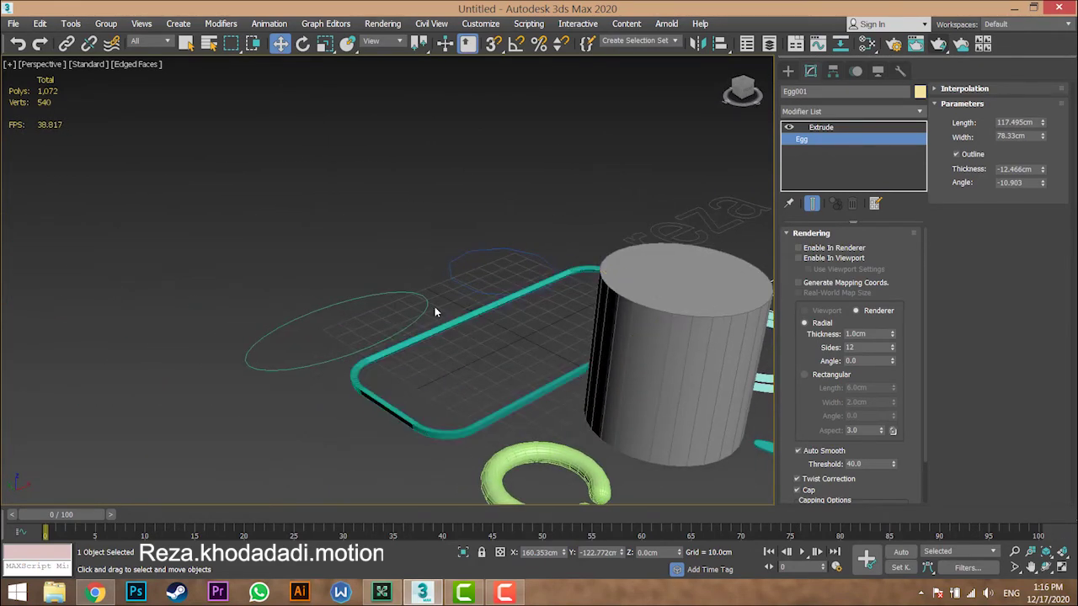
- Move the n-gon shape clear of the rounded rectangle and give it an Extrude modifier with a 10 cm amount
{"action": "left_click", "coordinate": [458, 285]}
{"action": "left_click_drag", "start_coordinate": [442, 244], "coordinate": [403, 225]}
{"action": "left_click", "coordinate": [864, 110]}
{"action": "left_click", "coordinate": [813, 74]}
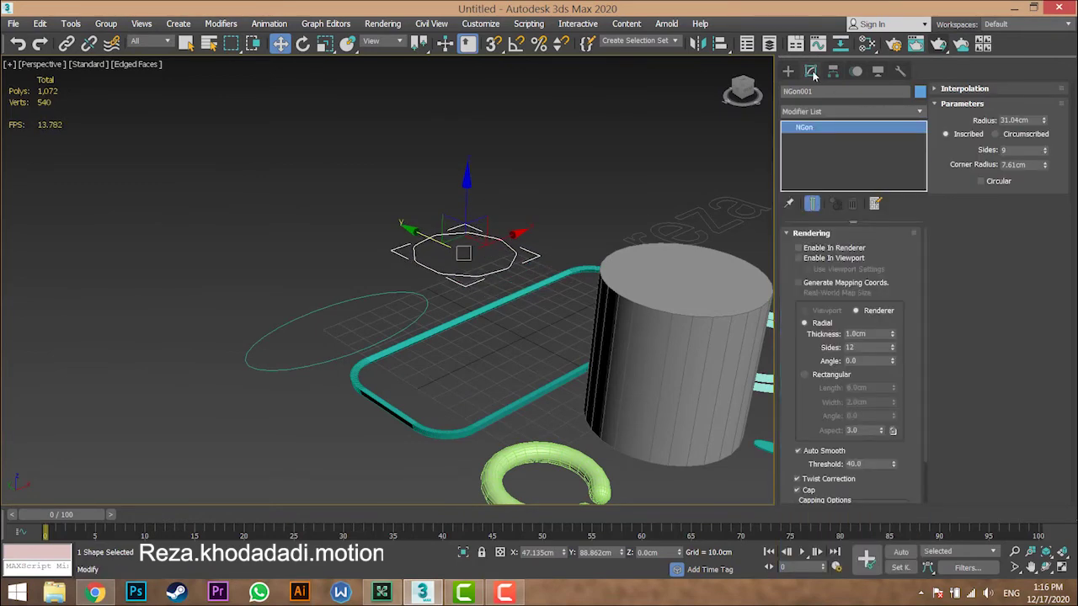
{"action": "left_click", "coordinate": [817, 112]}
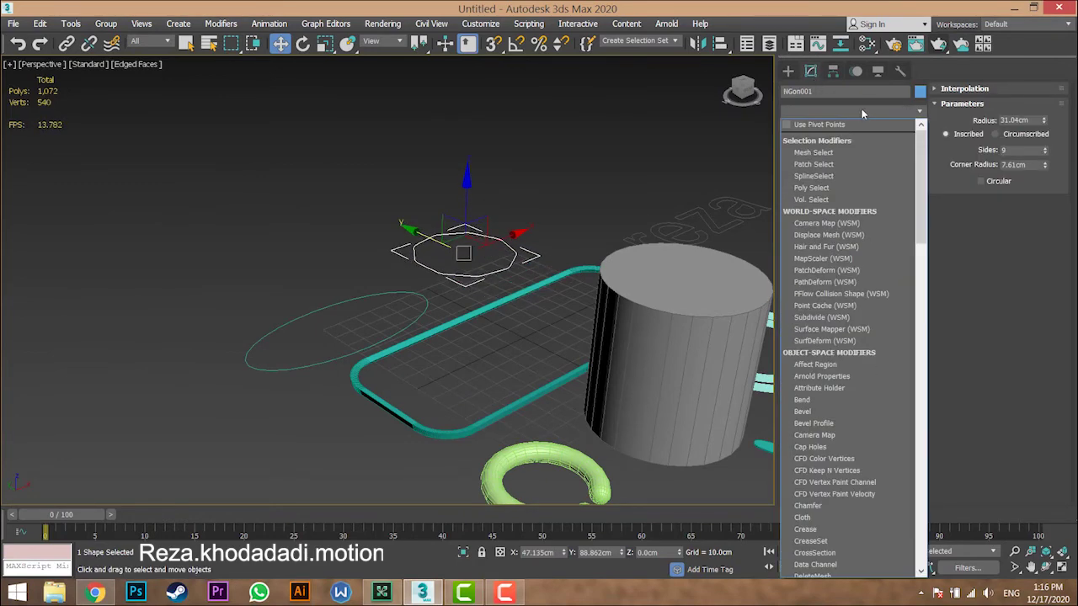
{"action": "key", "text": "e"}
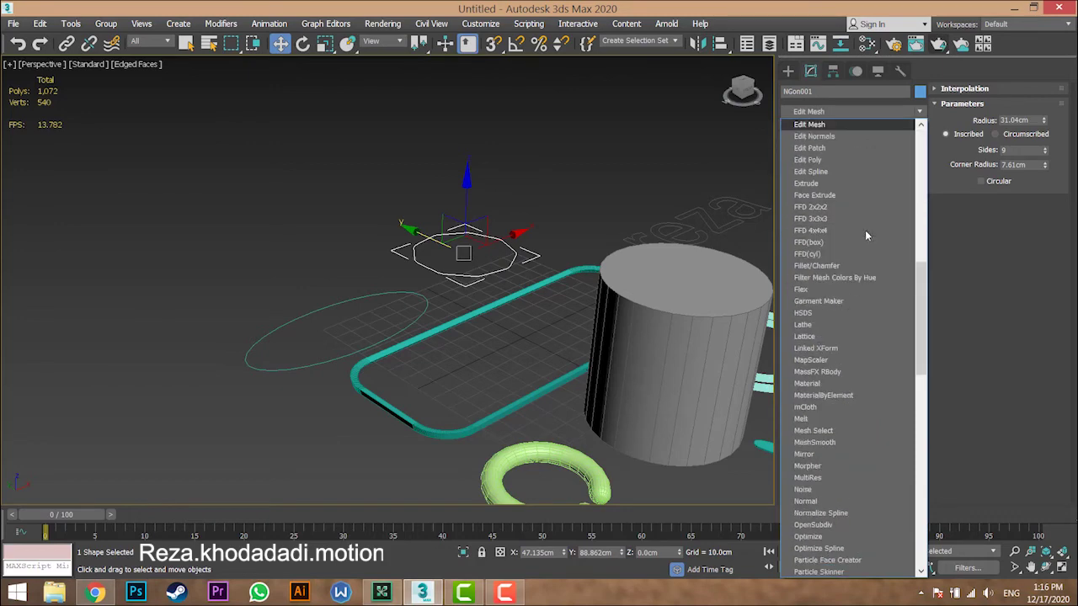
{"action": "left_click", "coordinate": [825, 183]}
{"action": "scroll", "coordinate": [539, 261], "scroll_direction": "up", "scroll_amount": 4}
{"action": "middle_click_drag", "start_coordinate": [539, 261], "coordinate": [566, 271]}
{"action": "scroll", "coordinate": [566, 271], "scroll_direction": "up", "scroll_amount": 3}
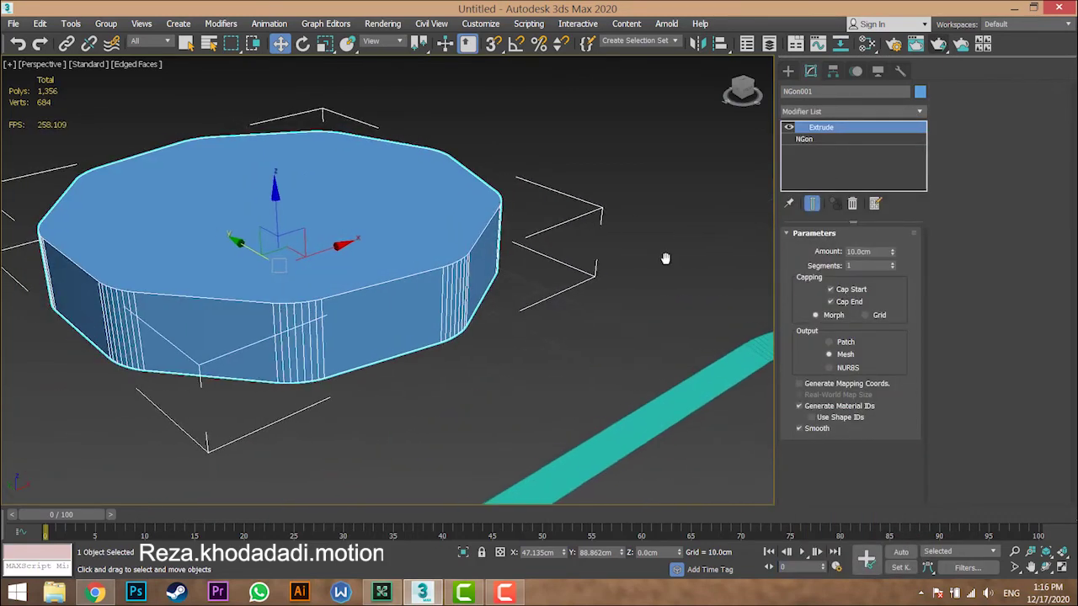
- Try a taller extrusion on the n-gon, and set its Extrude segments to 6
{"action": "middle_click_drag", "start_coordinate": [320, 284], "coordinate": [404, 296]}
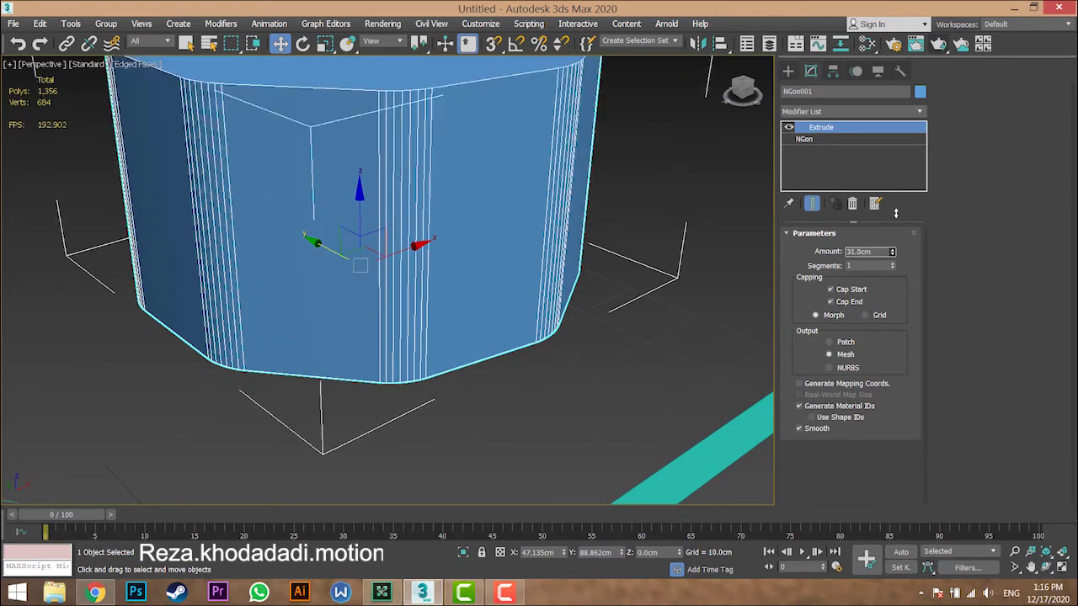
{"action": "mouse_move", "coordinate": [893, 266]}
{"action": "left_mouse_down"}
{"action": "mouse_move", "coordinate": [891, 251]}
{"action": "mouse_move", "coordinate": [894, 267]}
{"action": "left_mouse_up"}
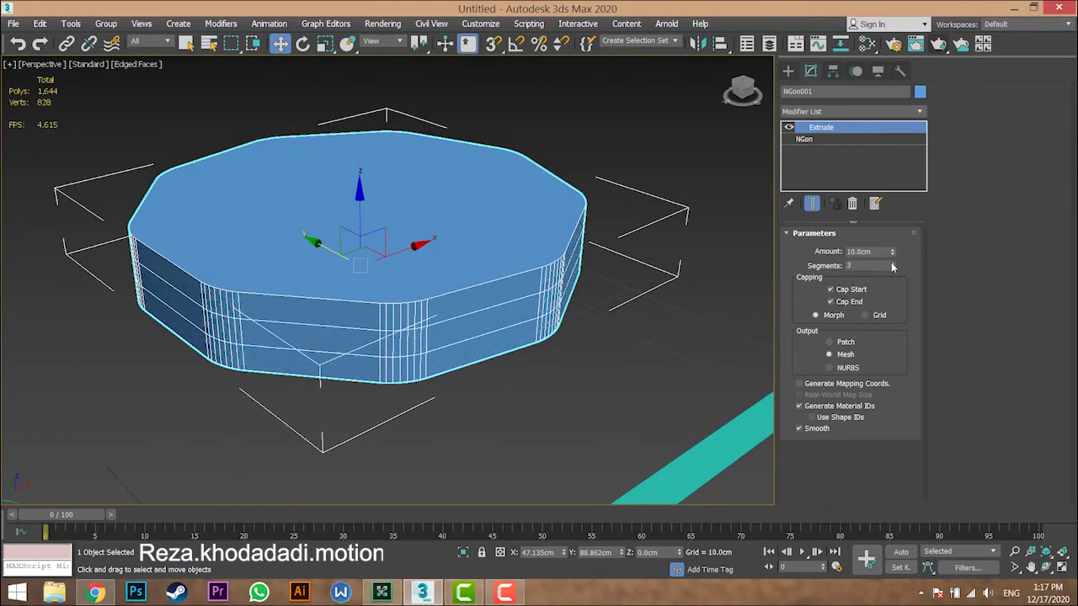
{"action": "left_click", "coordinate": [892, 264]}
{"action": "left_click", "coordinate": [892, 264]}
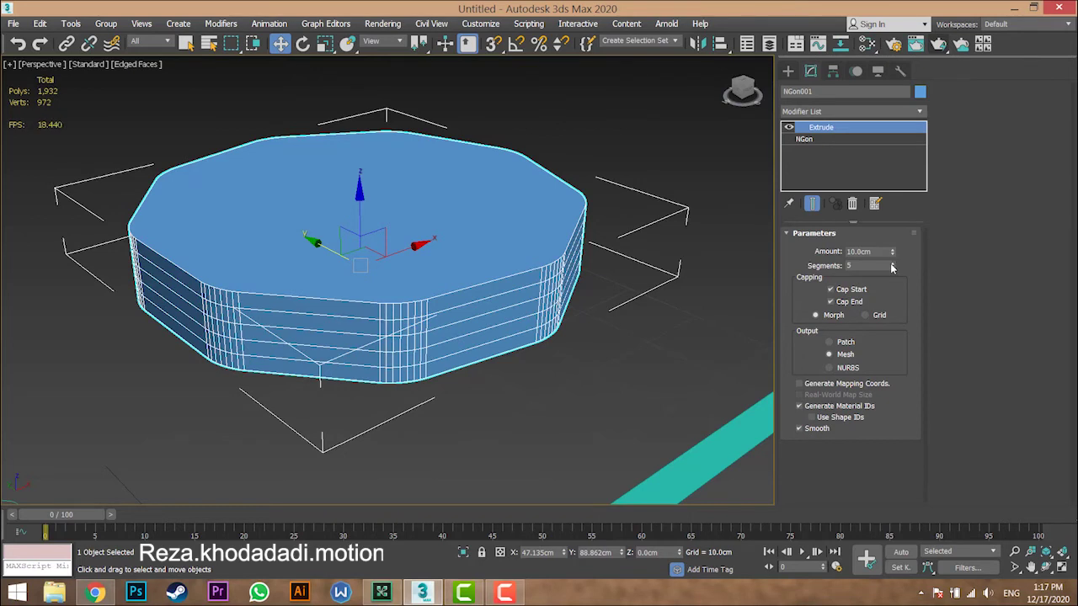
{"action": "left_click_drag", "start_coordinate": [892, 267], "coordinate": [893, 266]}
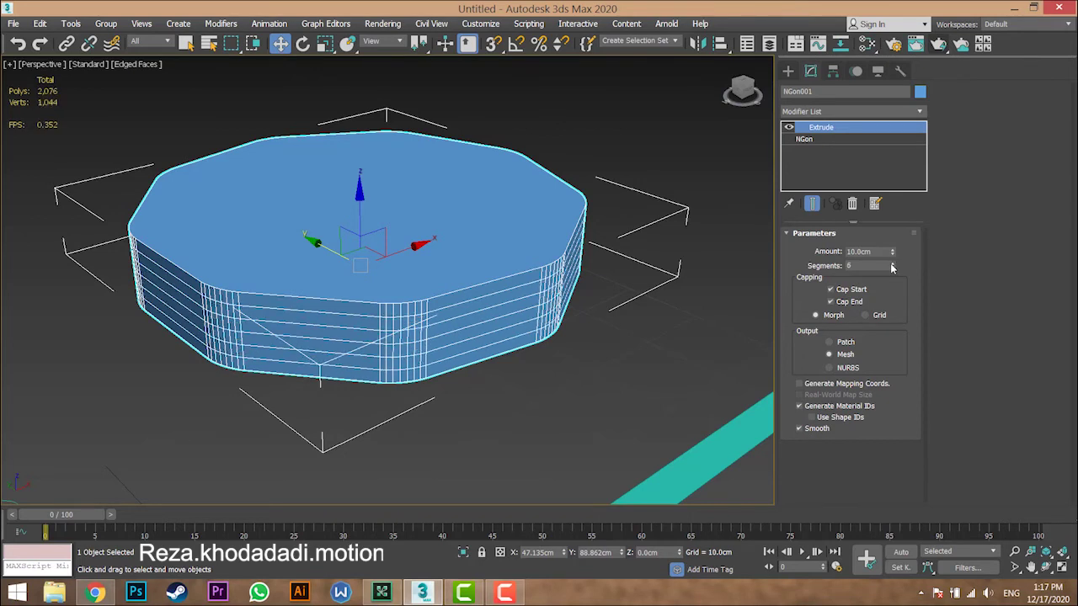
- Toggle Cap Start and Cap End on the n-gon's extrusion to compare them, leaving both ends open
{"action": "left_click", "coordinate": [853, 303]}
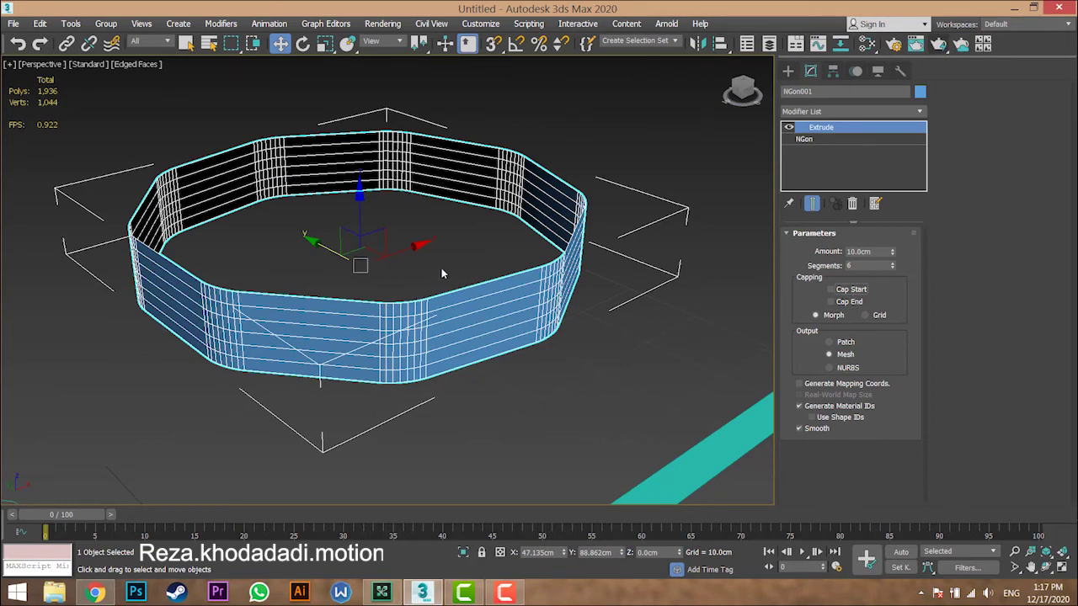
{"action": "middle_click_drag", "start_coordinate": [441, 268], "coordinate": [425, 302], "text": "alt"}
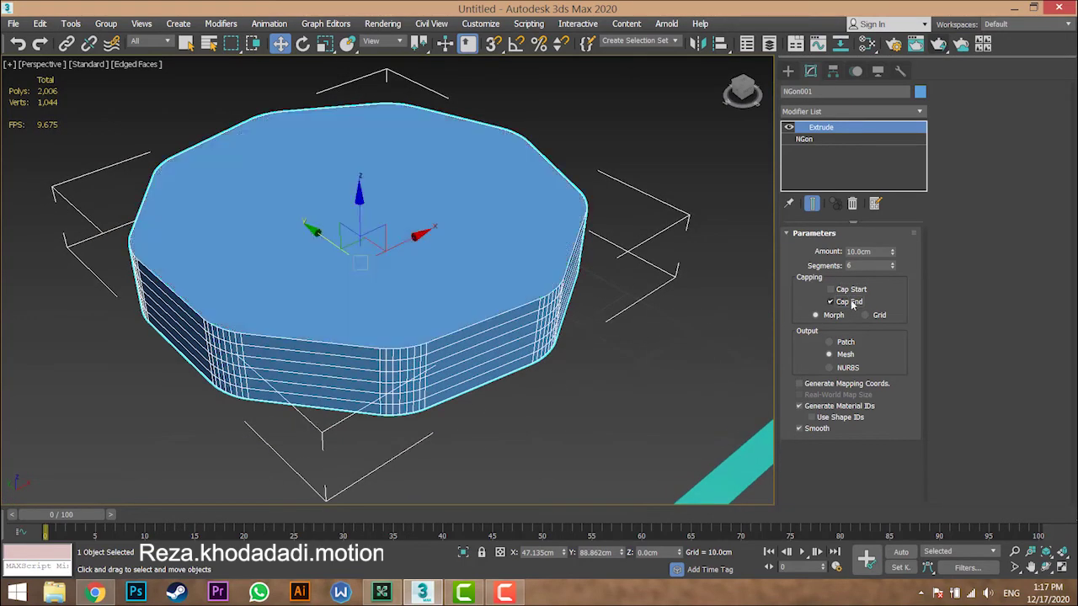
{"action": "left_click", "coordinate": [852, 291]}
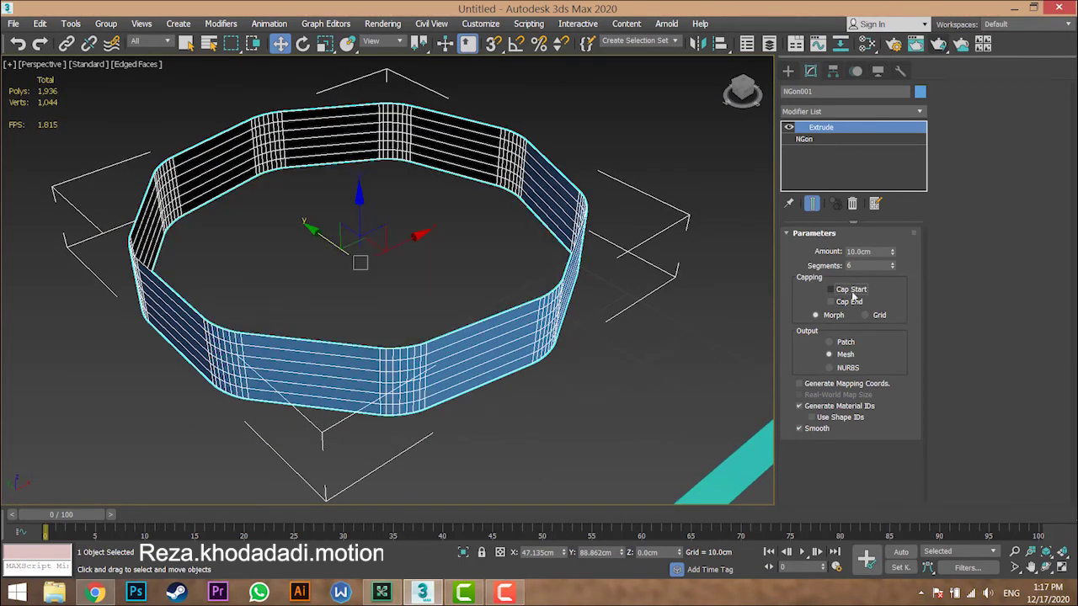
{"action": "left_click", "coordinate": [851, 301]}
{"action": "left_click", "coordinate": [852, 290]}
{"action": "left_click", "coordinate": [852, 301]}
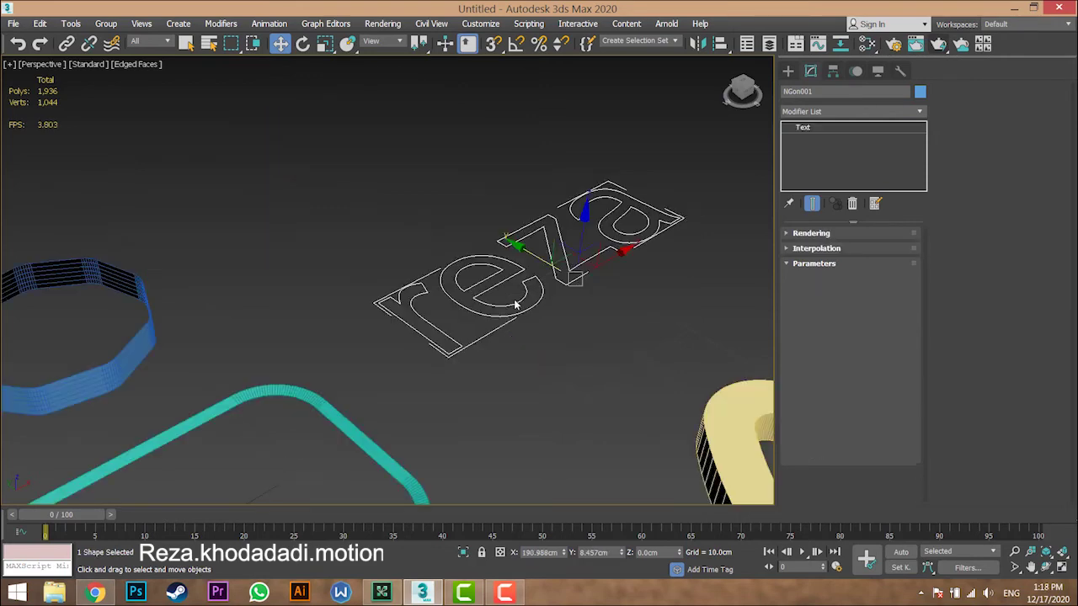
- Add an Extrude modifier to the text shape with a 10 cm amount and 6 segments
{"action": "scroll", "coordinate": [505, 325], "scroll_direction": "up", "scroll_amount": 3}
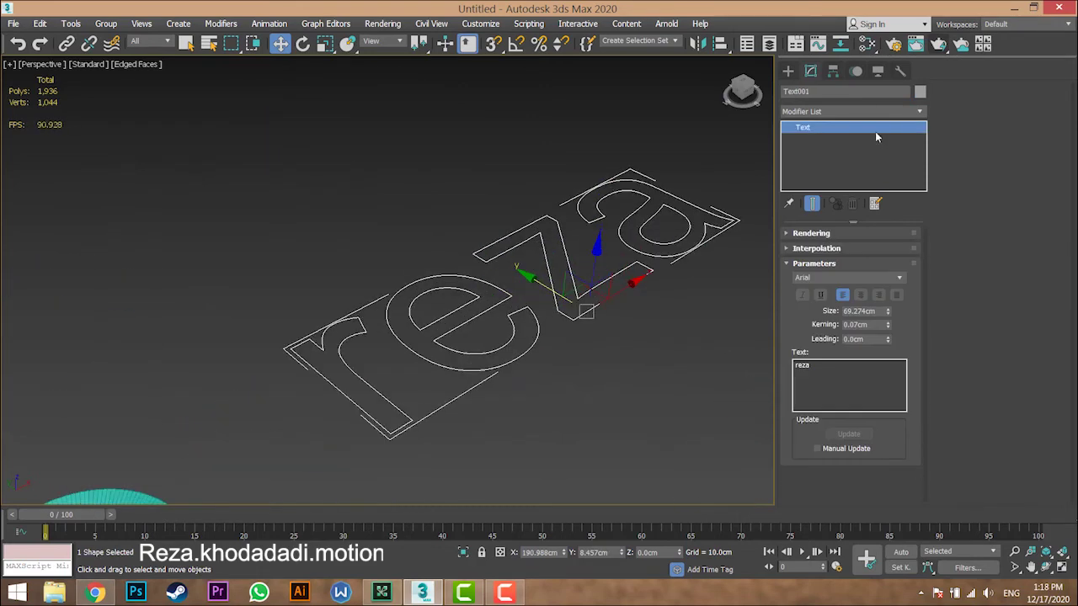
{"action": "left_click", "coordinate": [844, 111]}
{"action": "key", "text": "e"}
{"action": "key", "text": "e"}
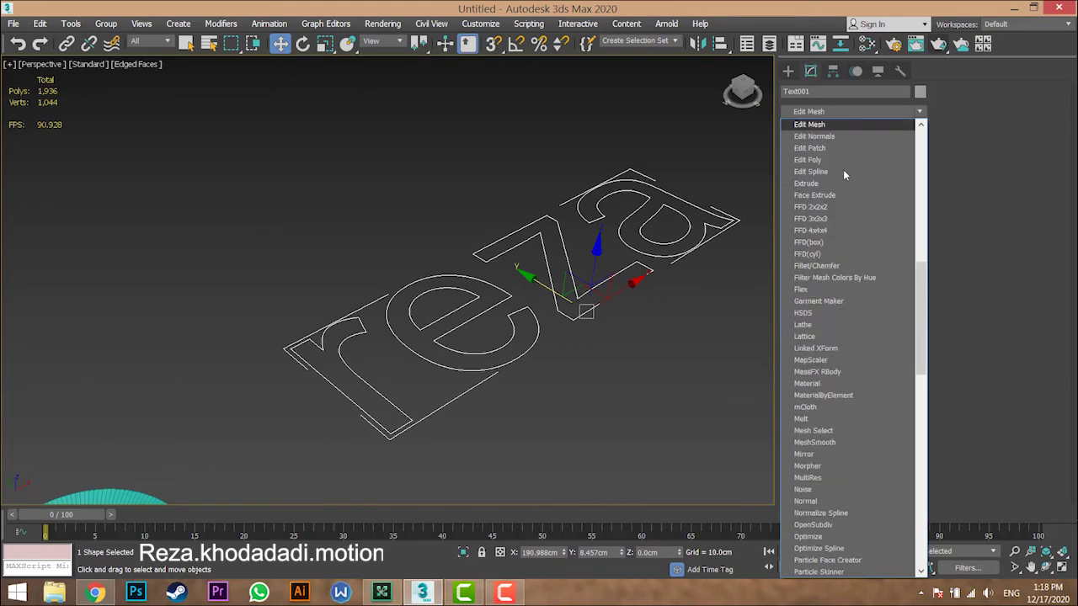
{"action": "left_click", "coordinate": [832, 182]}
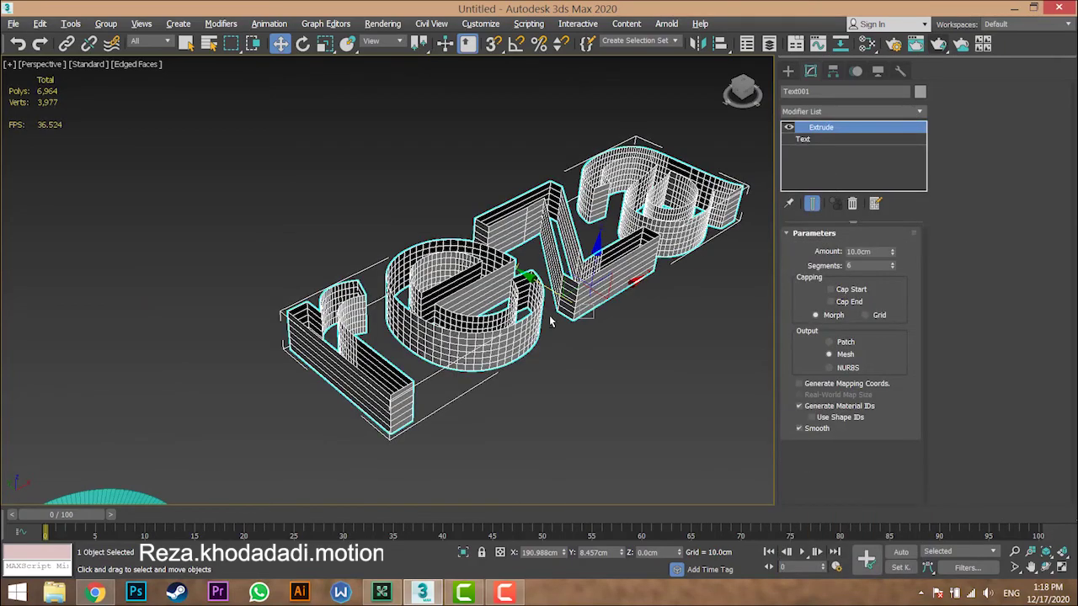
- Enable Cap Start and Cap End on the extruded text to close its letters
{"action": "scroll", "coordinate": [540, 319], "scroll_direction": "up", "scroll_amount": 5}
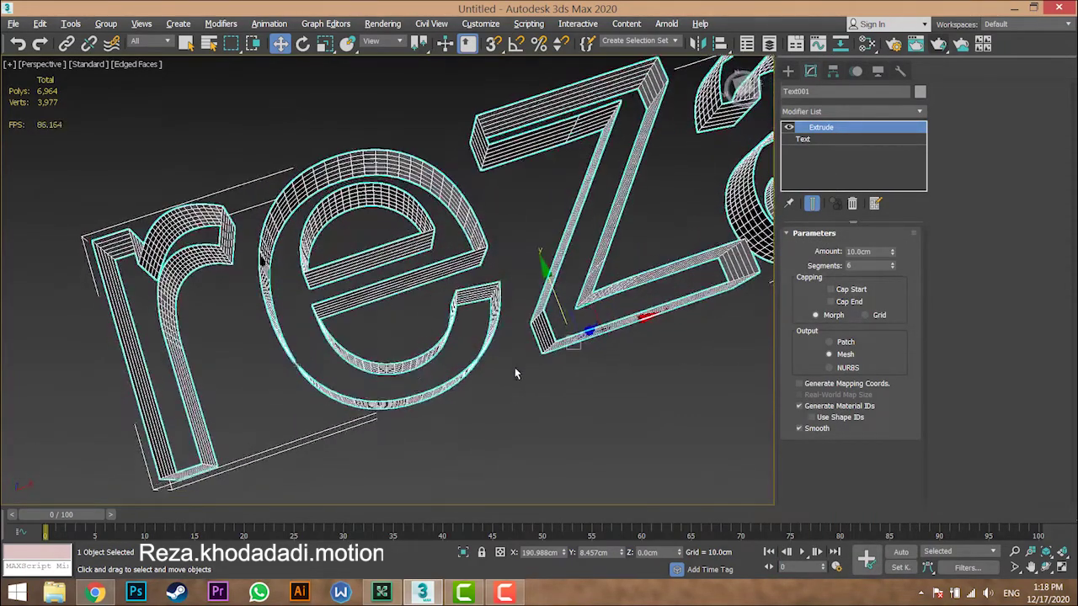
{"action": "left_click", "coordinate": [830, 289]}
{"action": "left_click", "coordinate": [830, 301]}
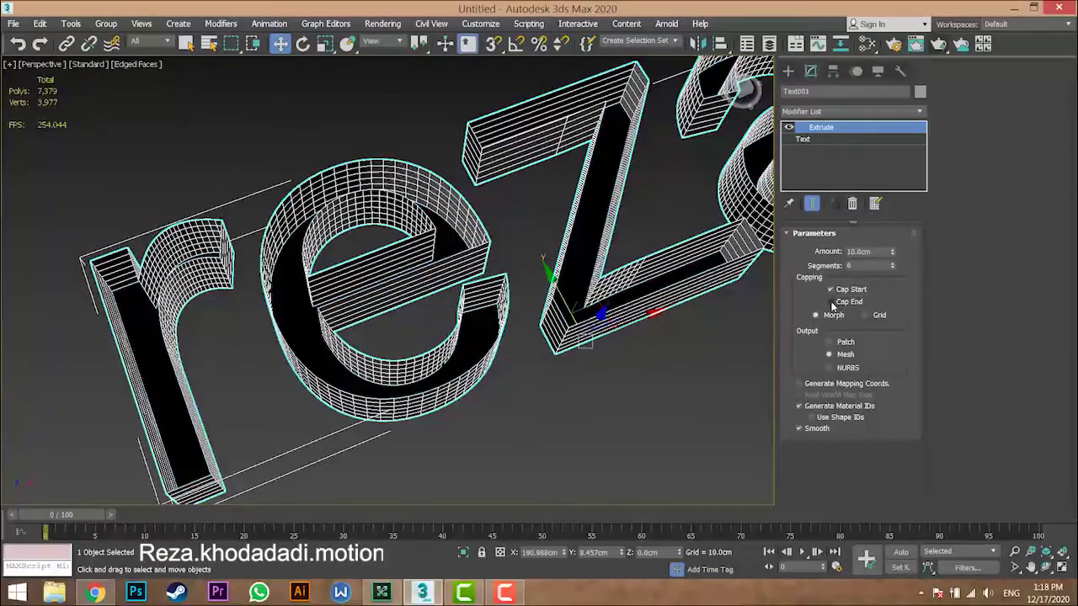
{"action": "left_click", "coordinate": [620, 394]}
{"action": "middle_click_drag", "start_coordinate": [603, 417], "coordinate": [497, 371]}
{"action": "scroll", "coordinate": [619, 393], "scroll_direction": "down", "scroll_amount": 5}
{"action": "left_click", "coordinate": [483, 251]}
{"action": "scroll", "coordinate": [484, 251], "scroll_direction": "up", "scroll_amount": 3}
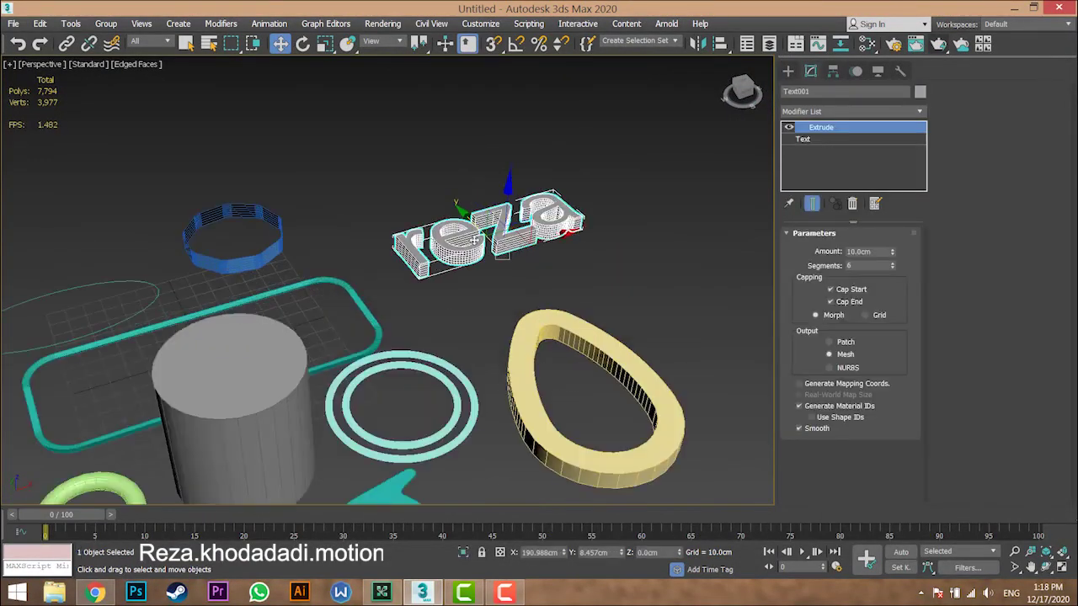
- Move the extruded text along the X axis to about X 88.383 cm
{"action": "key", "text": "z"}
{"action": "middle_click_drag", "start_coordinate": [460, 307], "coordinate": [361, 366], "text": "alt"}
{"action": "scroll", "coordinate": [430, 308], "scroll_direction": "up", "scroll_amount": 4}
{"action": "middle_click_drag", "start_coordinate": [503, 304], "coordinate": [2, 463]}
{"action": "middle_click_drag", "start_coordinate": [409, 333], "coordinate": [520, 323]}
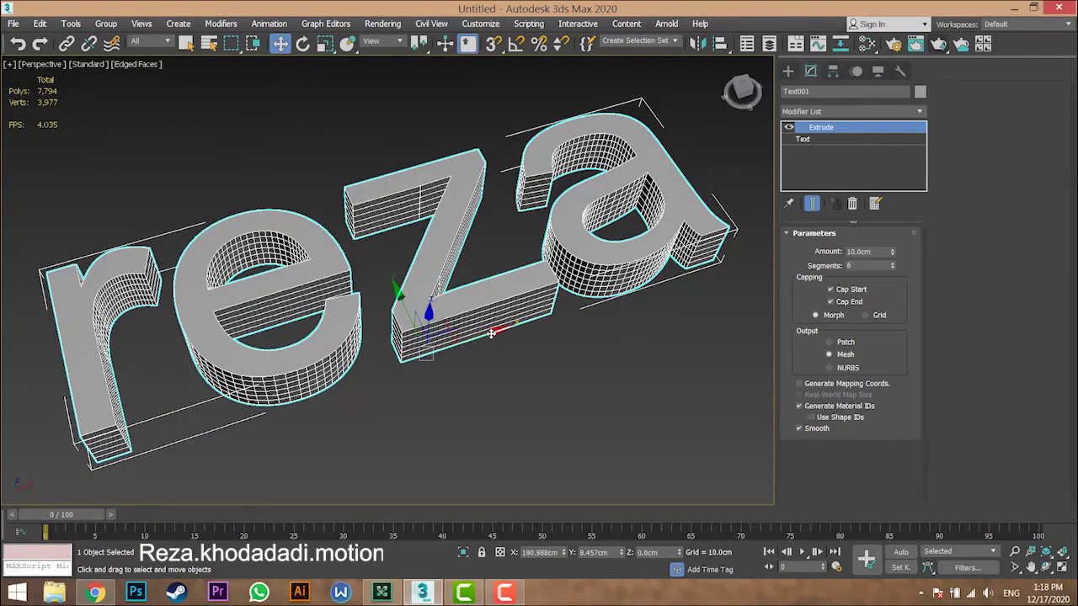
{"action": "left_click_drag", "start_coordinate": [491, 335], "coordinate": [202, 483]}
{"action": "left_click_drag", "start_coordinate": [203, 399], "coordinate": [86, 411]}
- Animate the text with Auto Key by moving it to about X 325.56 cm at frame 54, and turn Auto Key off
{"action": "left_click", "coordinate": [901, 553]}
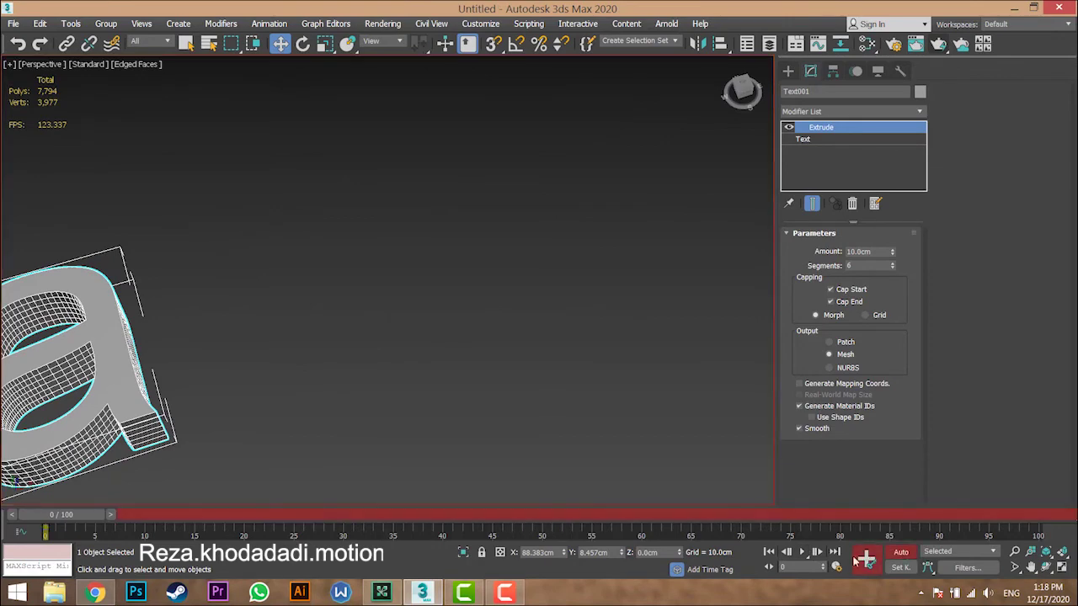
{"action": "left_click_drag", "start_coordinate": [60, 511], "coordinate": [593, 494]}
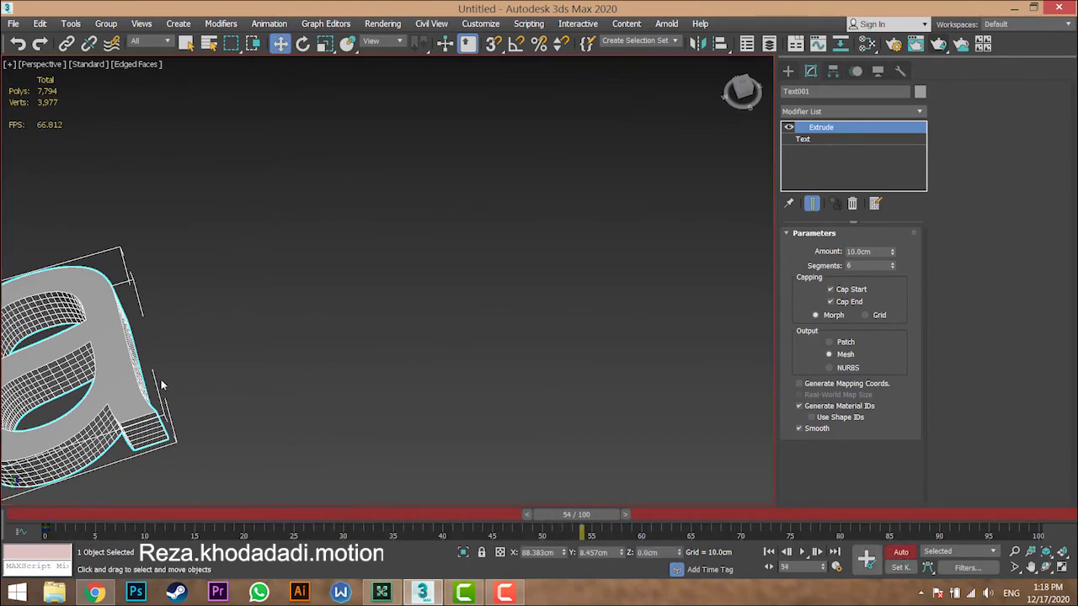
{"action": "left_click_drag", "start_coordinate": [1022, 191], "coordinate": [1020, 161]}
{"action": "left_click_drag", "start_coordinate": [548, 232], "coordinate": [918, 151]}
{"action": "left_click", "coordinate": [902, 554]}
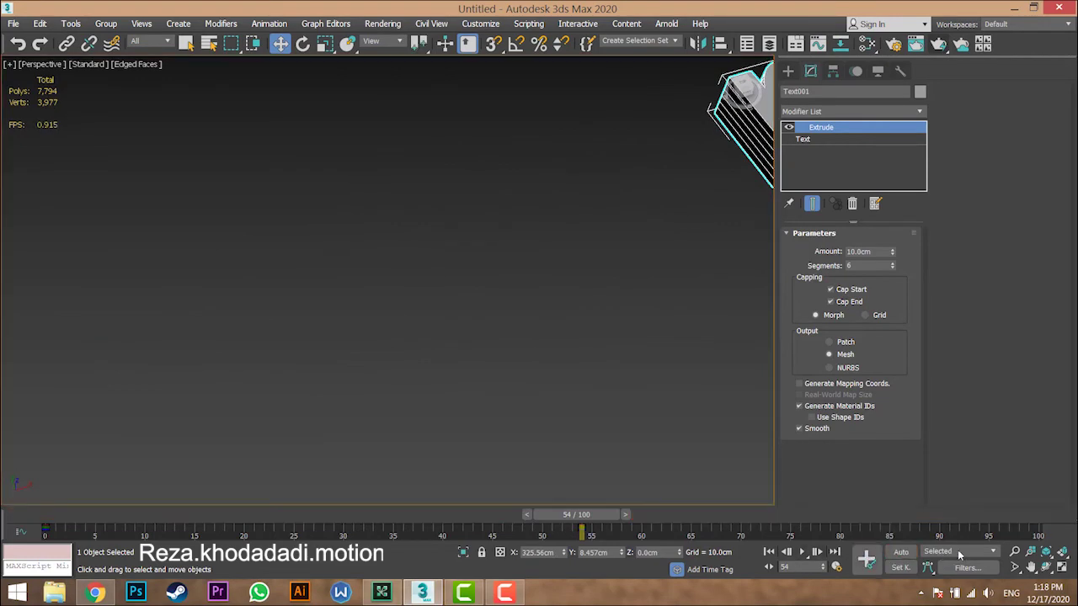
- Play the text's animation with the whole scene in view, and return to frame 0
{"action": "left_click", "coordinate": [802, 553]}
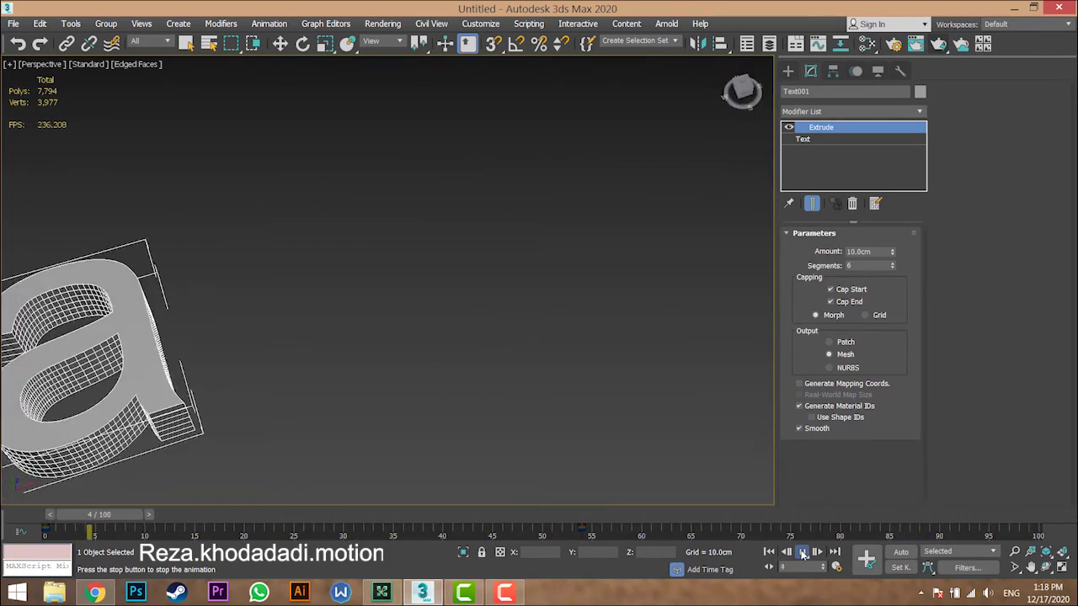
{"action": "left_click", "coordinate": [802, 552]}
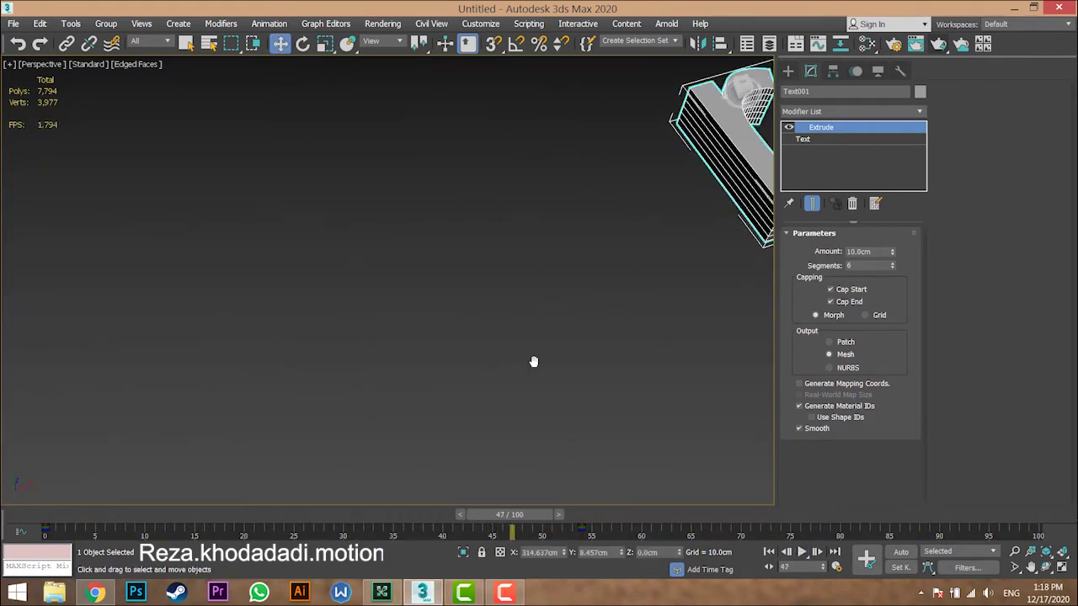
{"action": "scroll", "coordinate": [530, 361], "scroll_direction": "down", "scroll_amount": 5}
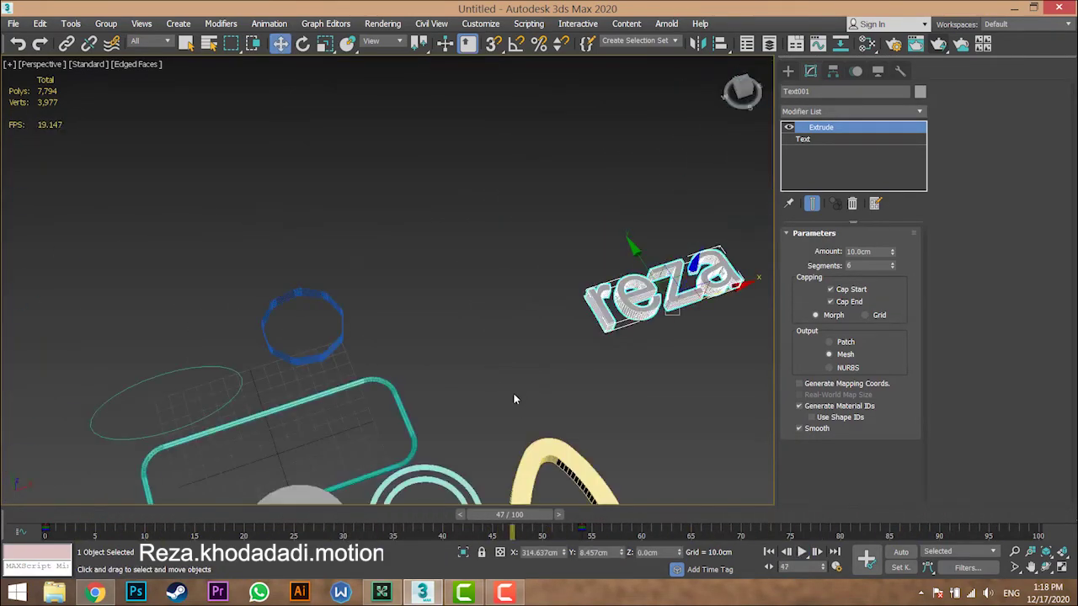
{"action": "left_click", "coordinate": [800, 553]}
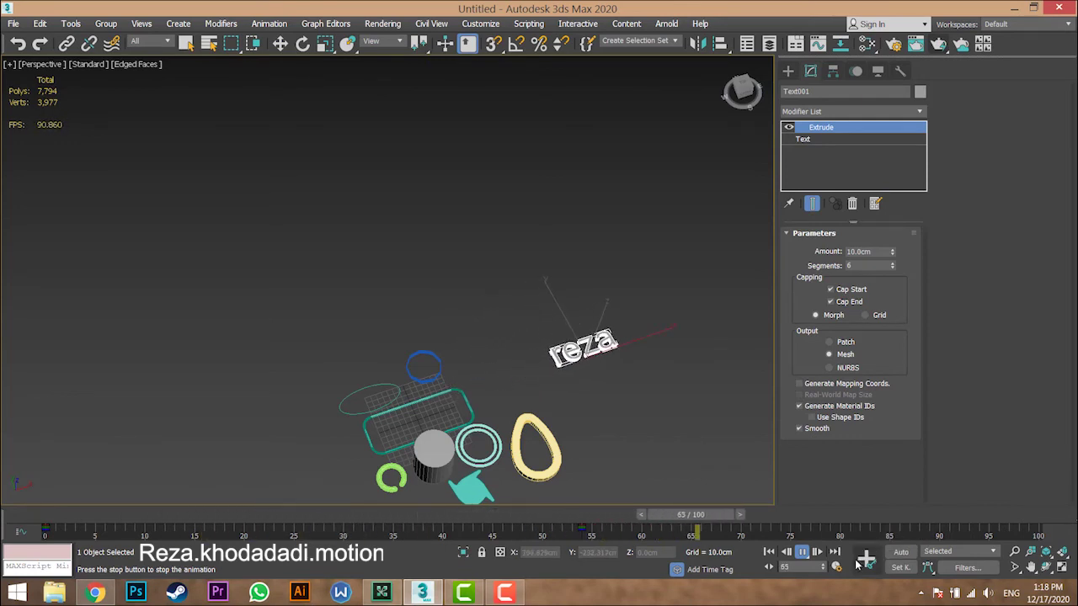
{"action": "left_click", "coordinate": [800, 553]}
{"action": "key", "text": "w"}
{"action": "left_click", "coordinate": [769, 552]}
- Select the animated text and scrub the timeline to frame 23 to check its movement
{"action": "left_click", "coordinate": [563, 390]}
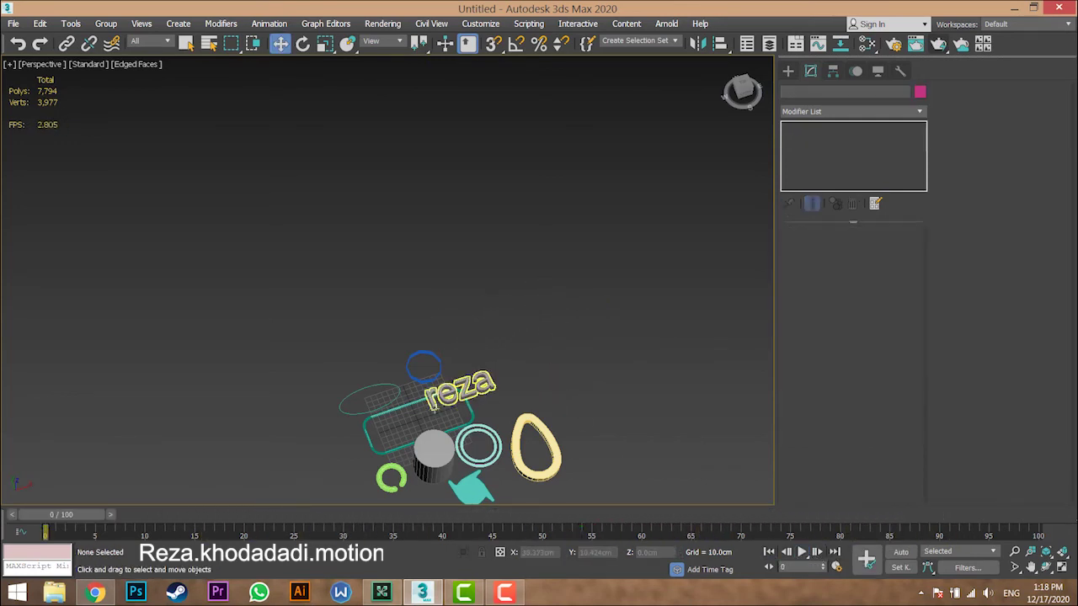
{"action": "scroll", "coordinate": [396, 421], "scroll_direction": "up", "scroll_amount": 4}
{"action": "left_click", "coordinate": [538, 345]}
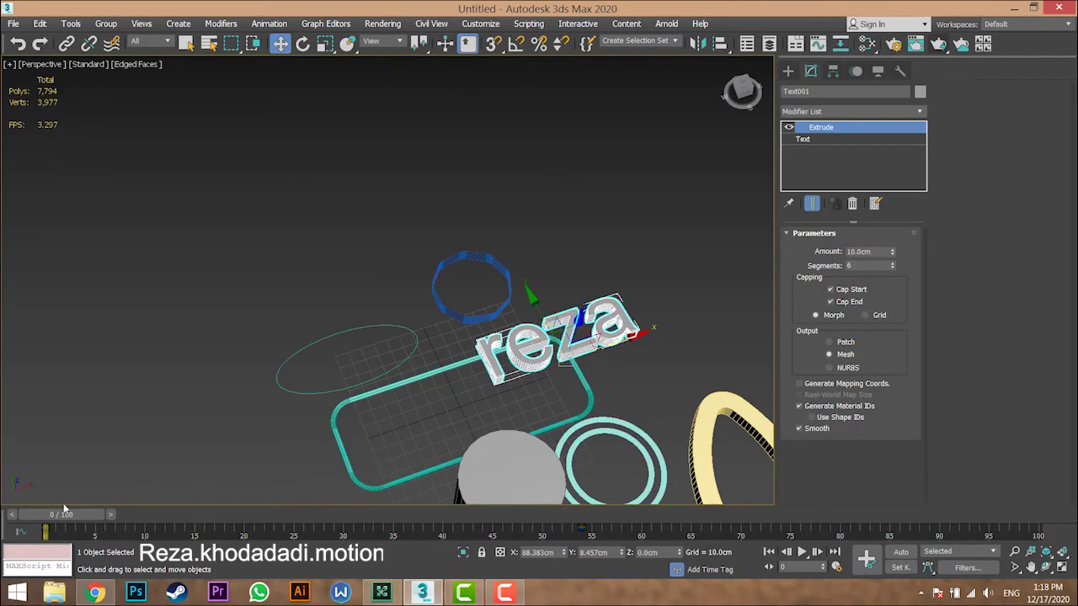
{"action": "left_click_drag", "start_coordinate": [64, 514], "coordinate": [280, 514]}
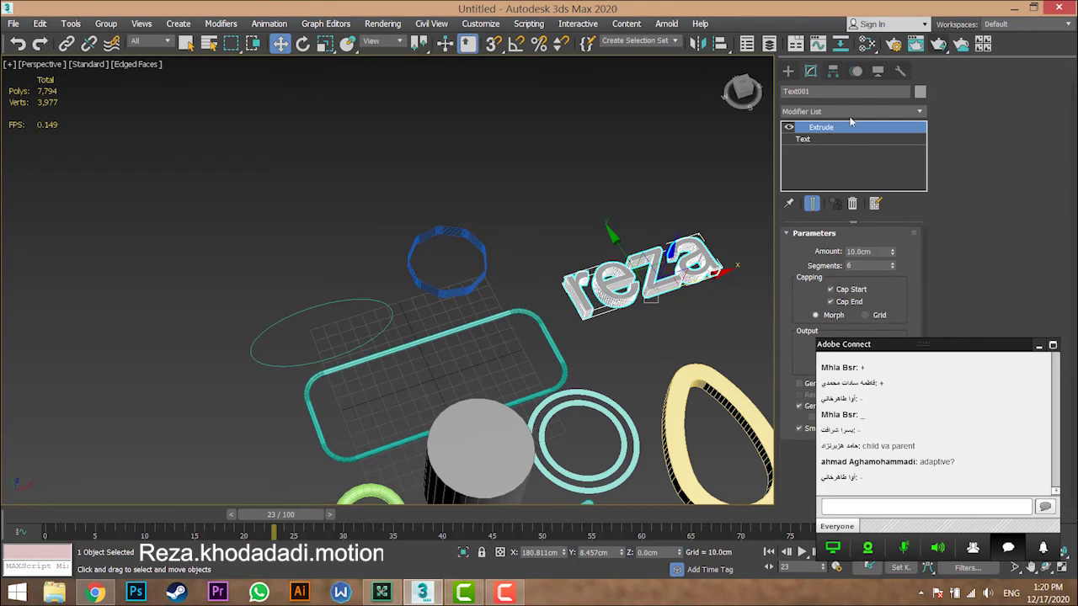
- Browse the modifiers available for the text, first on its Extrude level and again on its base Text level
{"action": "left_click", "coordinate": [851, 117]}
{"action": "scroll", "coordinate": [838, 404], "scroll_direction": "down", "scroll_amount": 2}
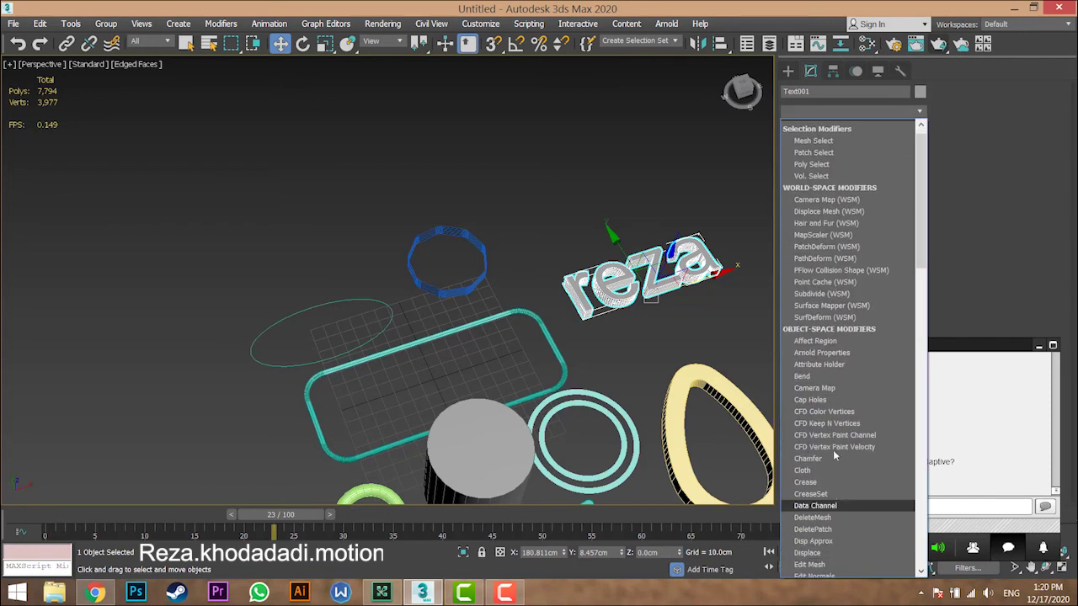
{"action": "scroll", "coordinate": [838, 463], "scroll_direction": "down", "scroll_amount": 3}
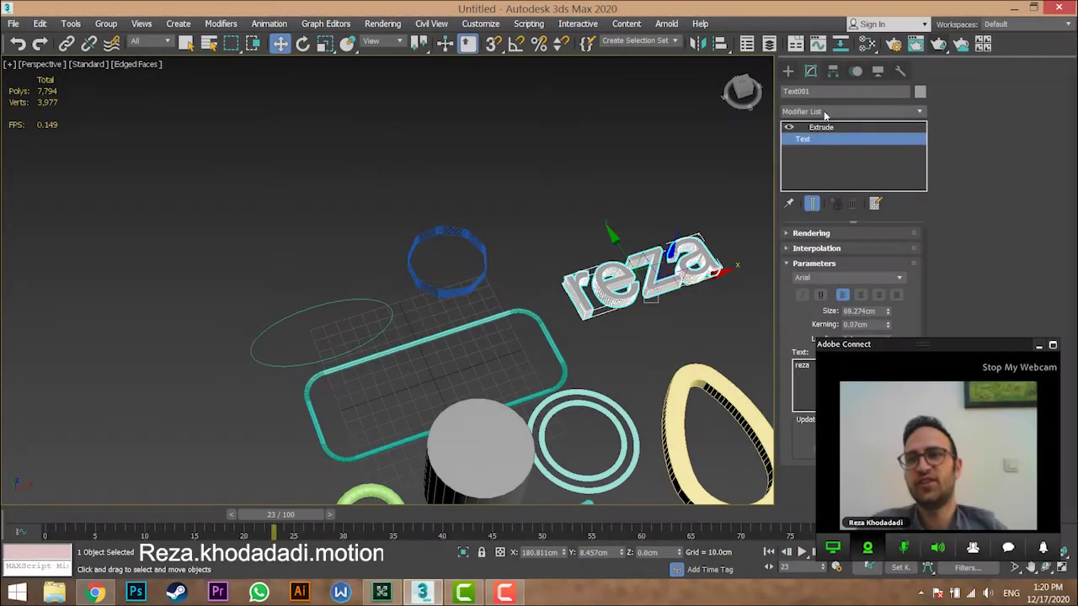
{"action": "left_click", "coordinate": [851, 110]}
{"action": "scroll", "coordinate": [821, 455], "scroll_direction": "down", "scroll_amount": 6}
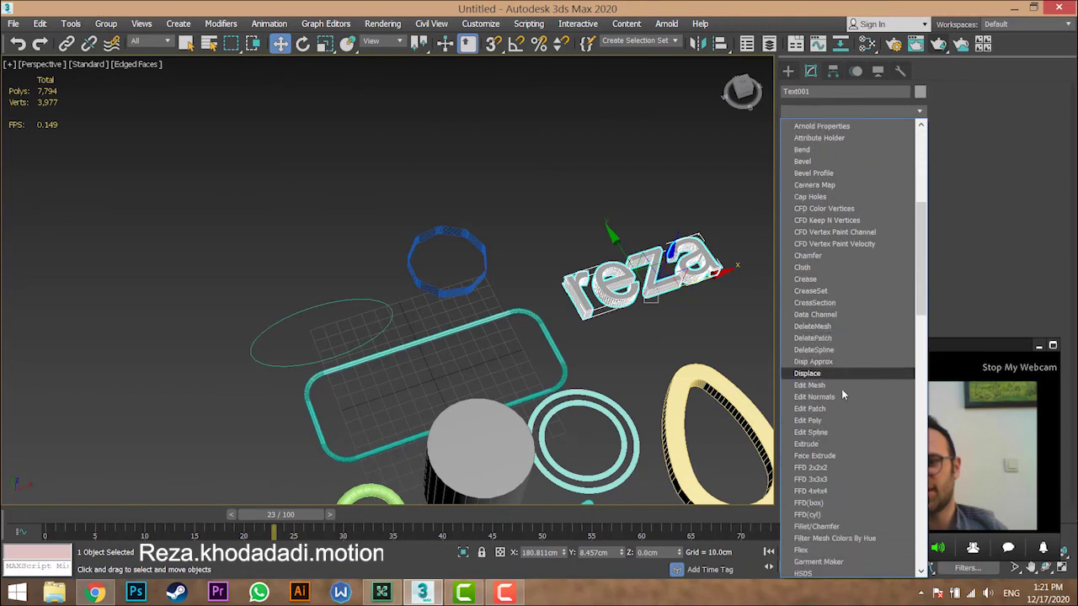
{"action": "scroll", "coordinate": [840, 330], "scroll_direction": "up", "scroll_amount": 4}
{"action": "scroll", "coordinate": [842, 330], "scroll_direction": "up", "scroll_amount": 3}
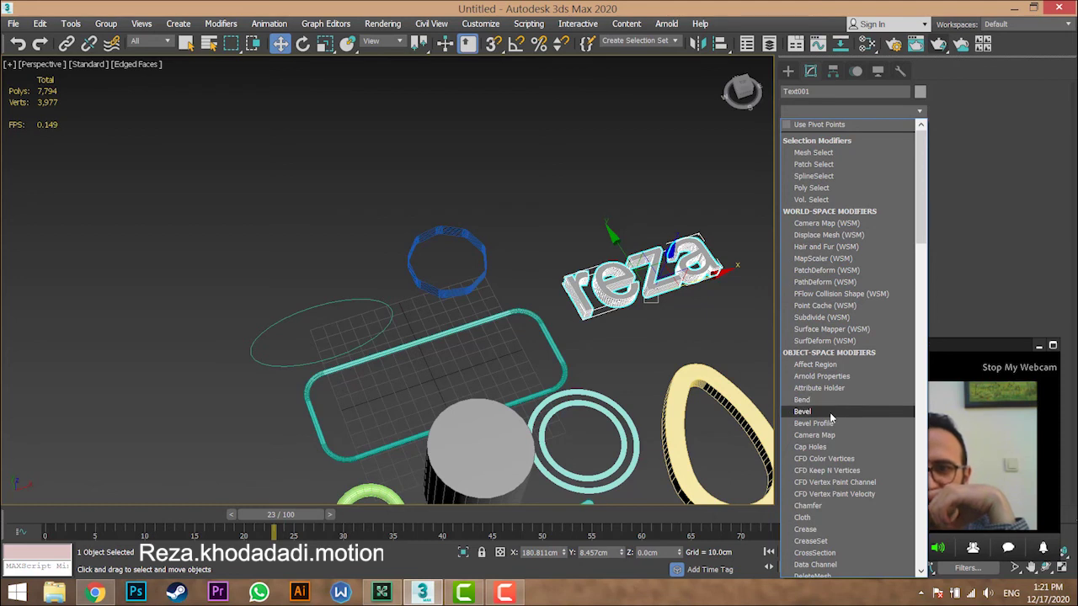
{"action": "scroll", "coordinate": [831, 430], "scroll_direction": "down", "scroll_amount": 3}
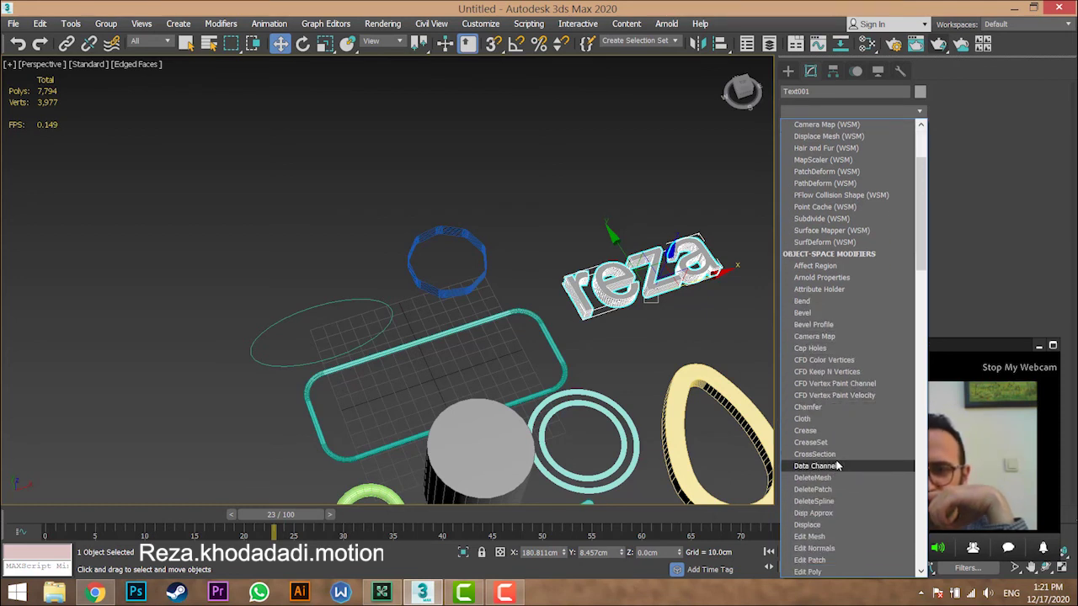
{"action": "scroll", "coordinate": [830, 458], "scroll_direction": "down", "scroll_amount": 3}
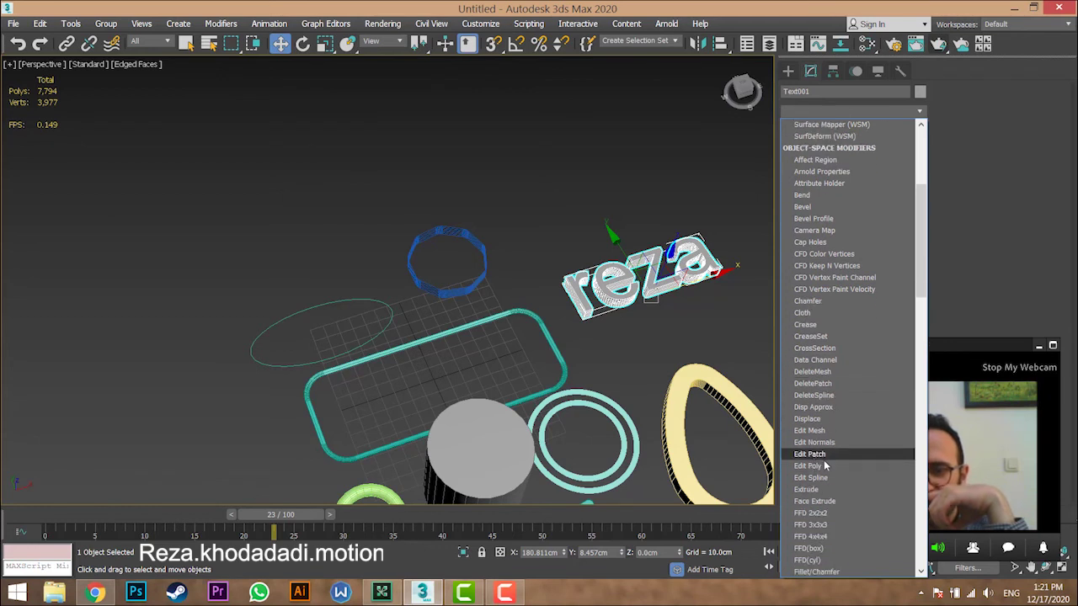
{"action": "scroll", "coordinate": [815, 455], "scroll_direction": "down", "scroll_amount": 2}
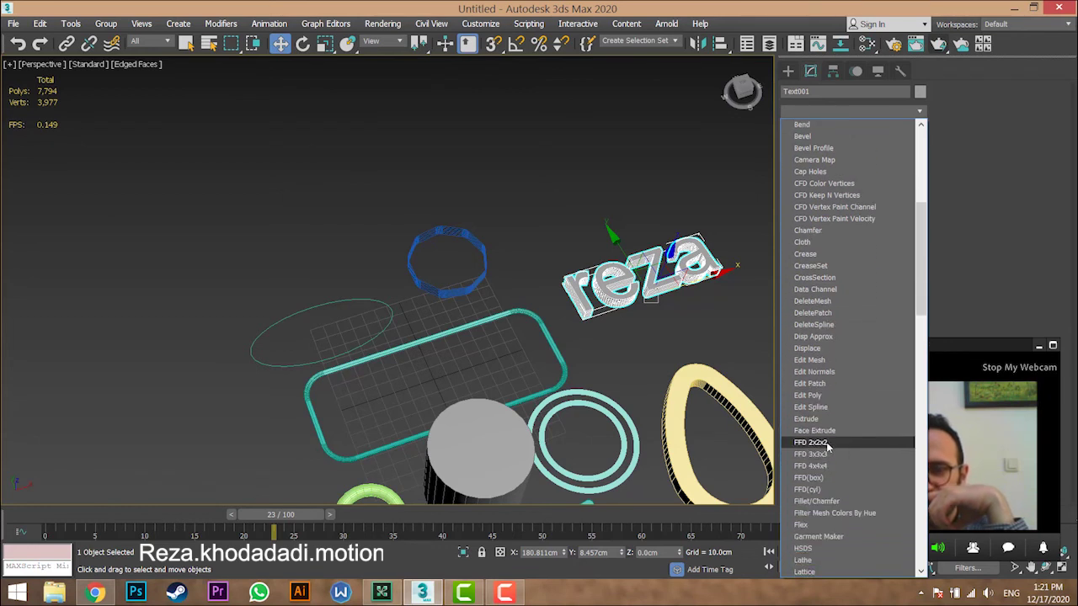
{"action": "scroll", "coordinate": [827, 449], "scroll_direction": "down", "scroll_amount": 2}
{"action": "scroll", "coordinate": [821, 442], "scroll_direction": "down", "scroll_amount": 2}
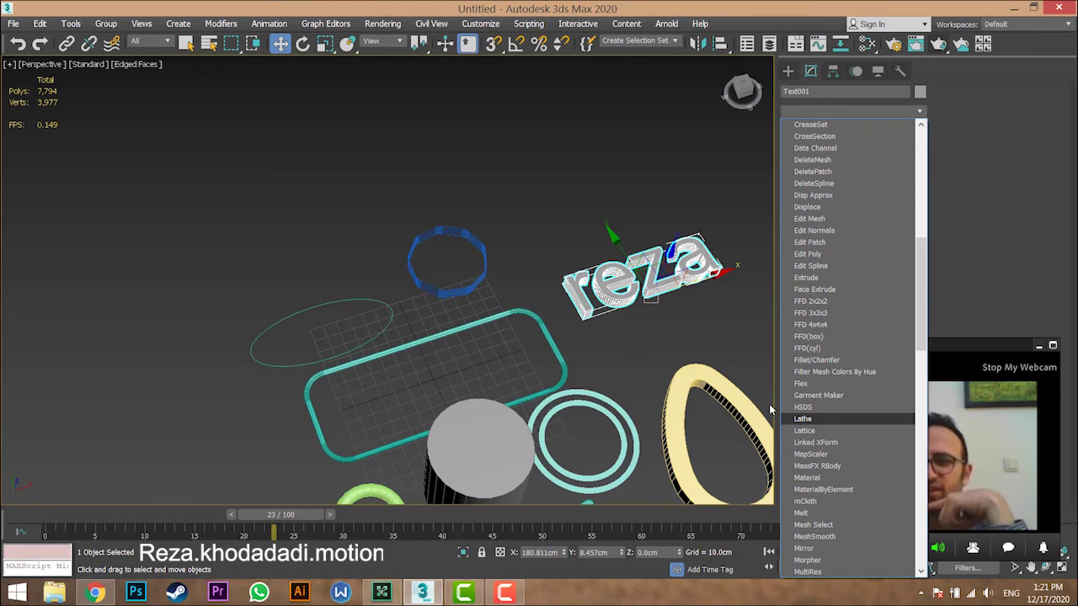
{"action": "scroll", "coordinate": [817, 421], "scroll_direction": "down", "scroll_amount": 1}
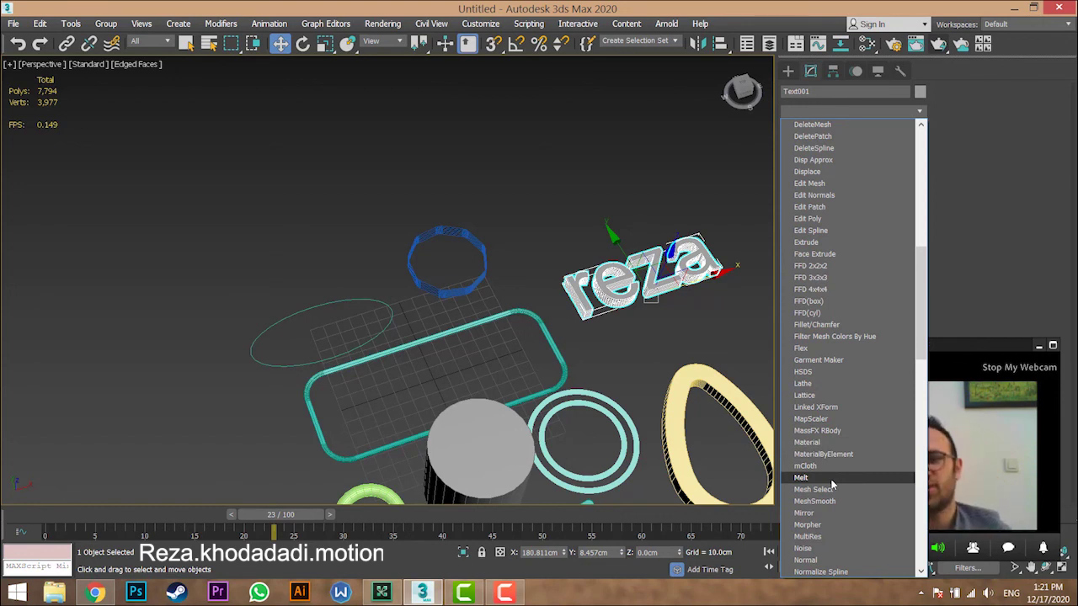
{"action": "left_click", "coordinate": [680, 301]}
- Rotate the extruded egg shape upright and raise it to about Z 57.648 cm
{"action": "left_click", "coordinate": [704, 377]}
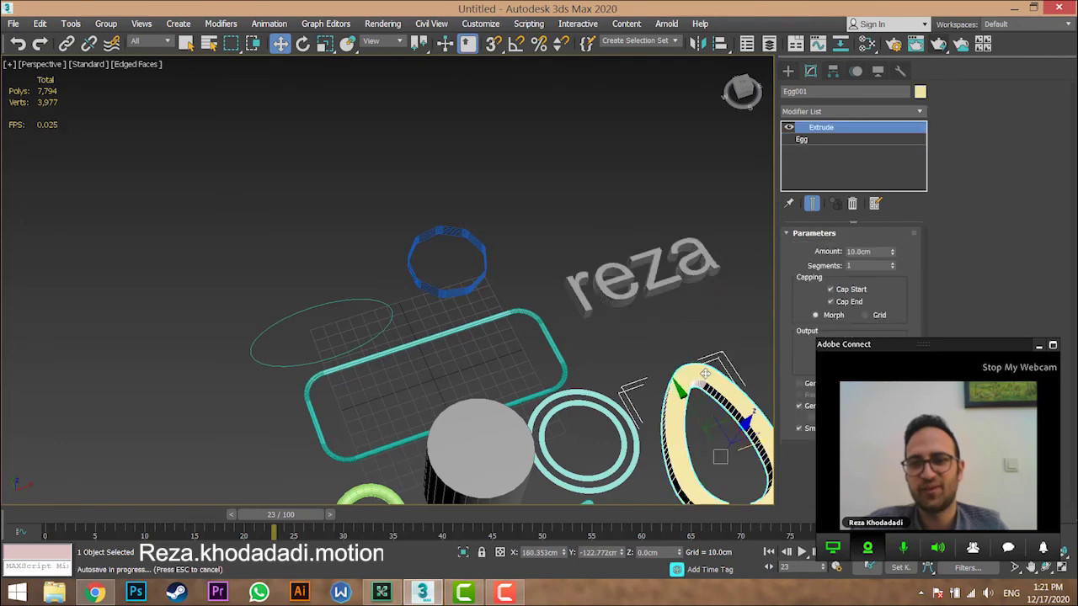
{"action": "middle_click_drag", "start_coordinate": [628, 308], "coordinate": [539, 162]}
{"action": "key", "text": "e"}
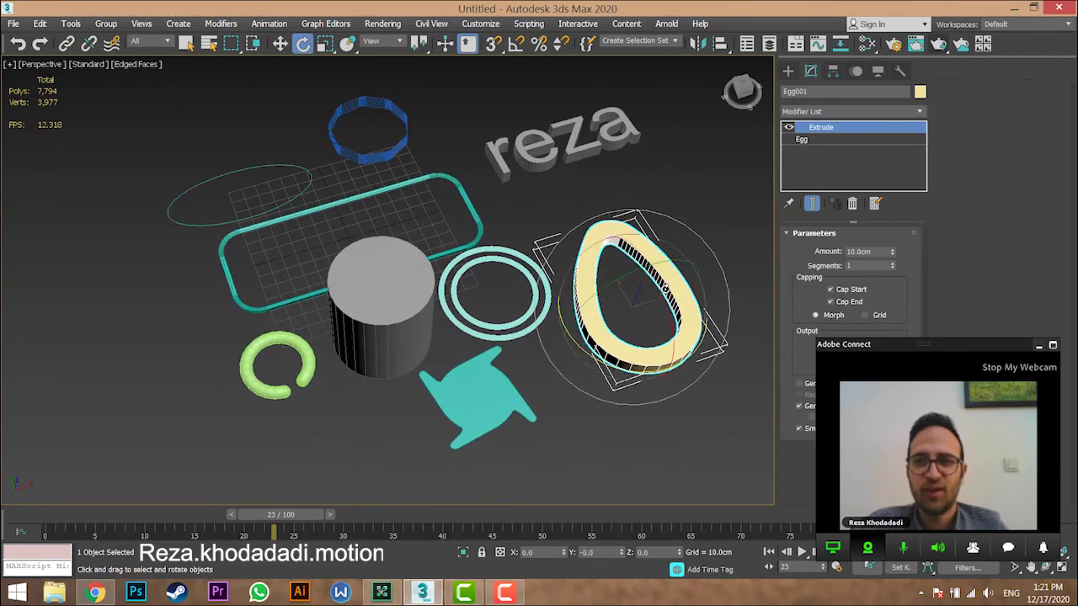
{"action": "left_click_drag", "start_coordinate": [666, 289], "coordinate": [693, 373]}
{"action": "middle_click_drag", "start_coordinate": [678, 351], "coordinate": [579, 308], "text": "alt"}
{"action": "key", "text": "w"}
{"action": "left_click_drag", "start_coordinate": [642, 260], "coordinate": [651, 177]}
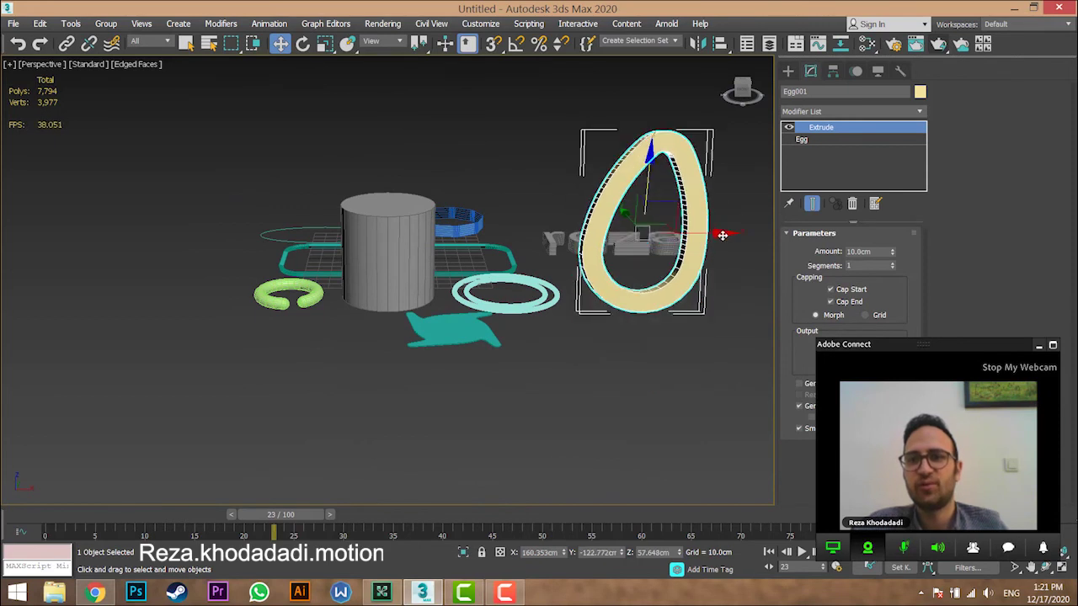
- Apply the Melt modifier above Extrude on the egg and clear the meeting window off its parameters
{"action": "left_click", "coordinate": [830, 110]}
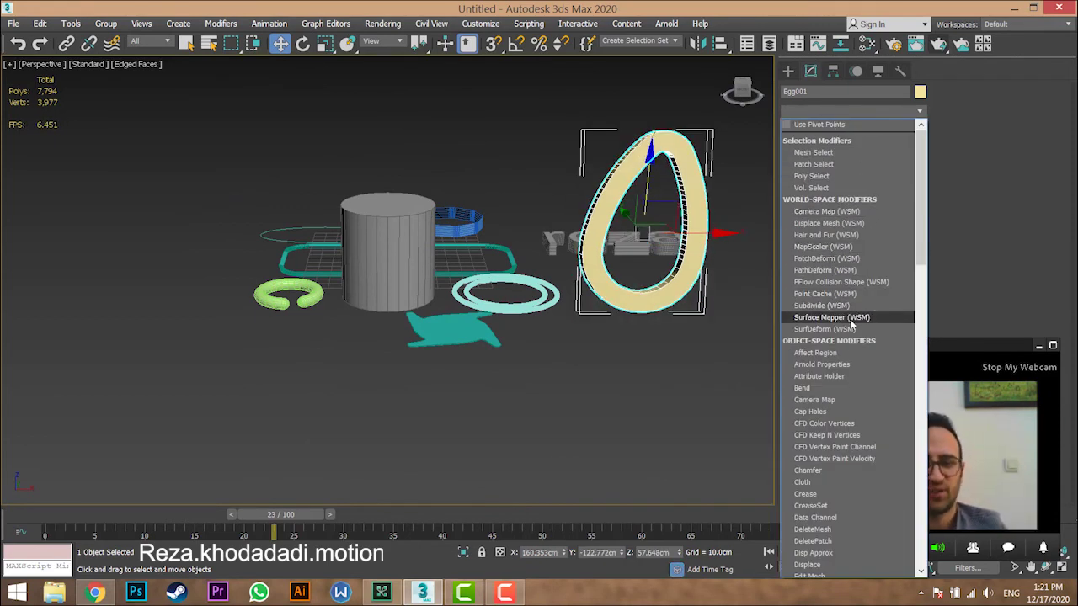
{"action": "key", "text": "m"}
{"action": "key", "text": "m"}
{"action": "key", "text": "m"}
{"action": "key", "text": "m"}
{"action": "key", "text": "m"}
{"action": "key", "text": "m"}
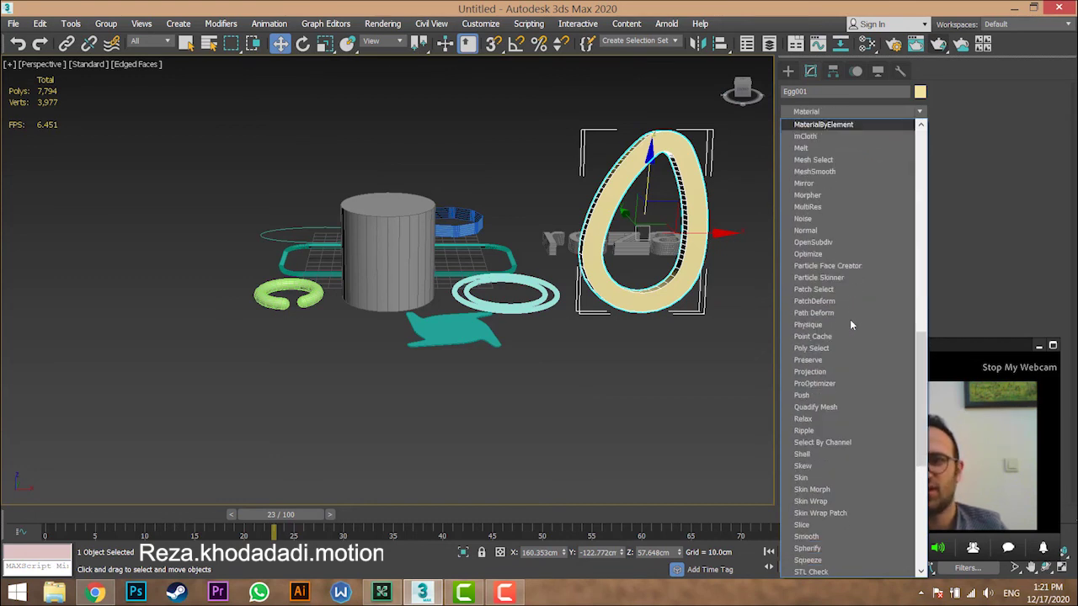
{"action": "left_click", "coordinate": [821, 149]}
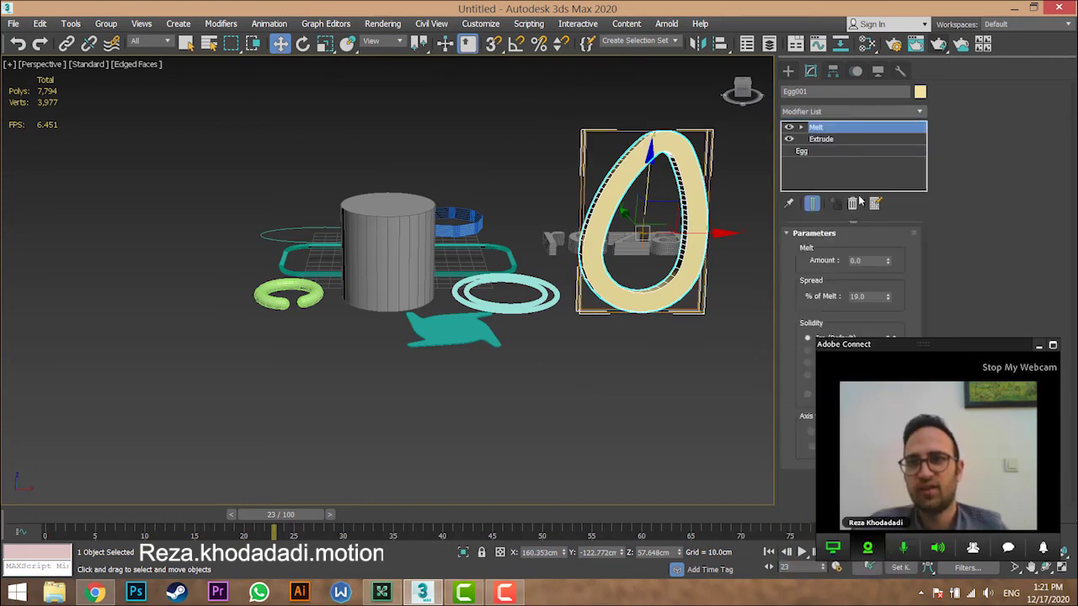
{"action": "left_click", "coordinate": [1039, 348]}
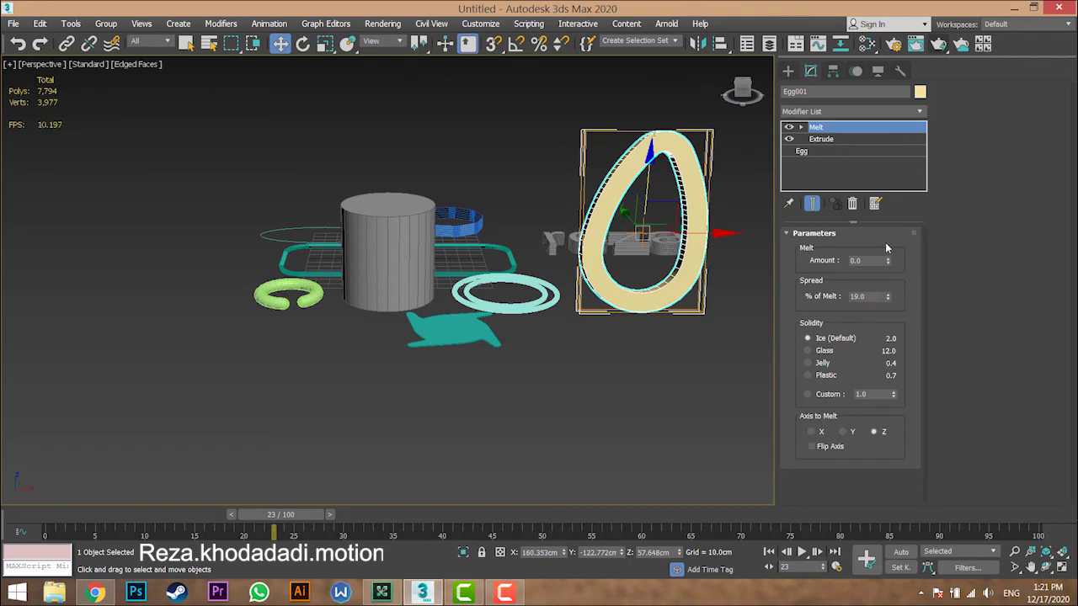
- Preview a Melt amount of about 67 on the egg and rotate the Melt gizmo so it lies flat
{"action": "left_click_drag", "start_coordinate": [888, 261], "coordinate": [863, 223]}
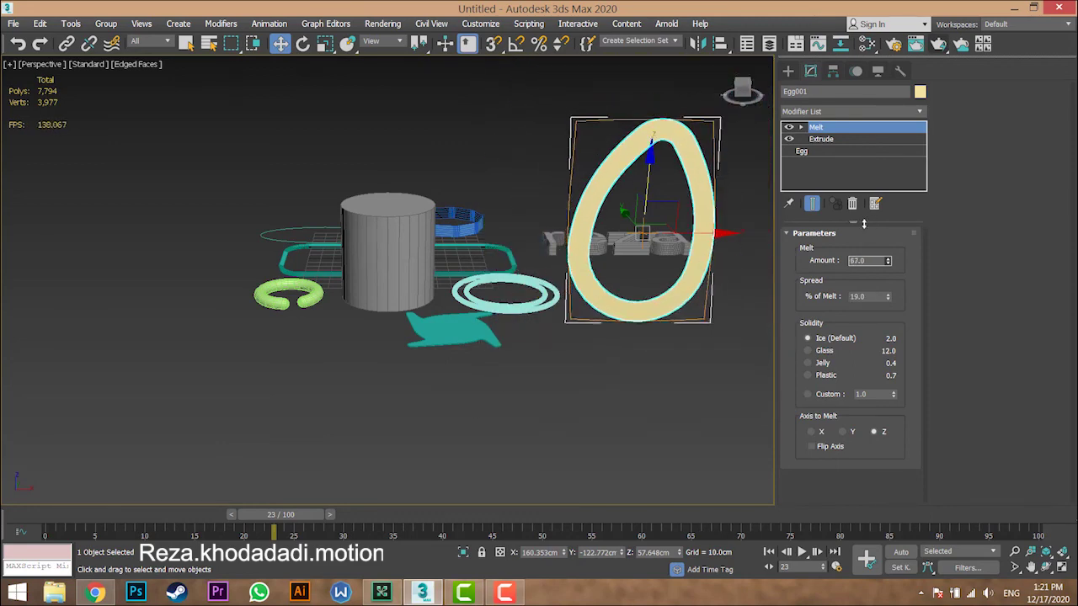
{"action": "right_click", "coordinate": [863, 224]}
{"action": "key", "text": "e"}
{"action": "left_click_drag", "start_coordinate": [665, 212], "coordinate": [675, 313]}
{"action": "key", "text": "ctrl+z"}
{"action": "right_click", "coordinate": [817, 131]}
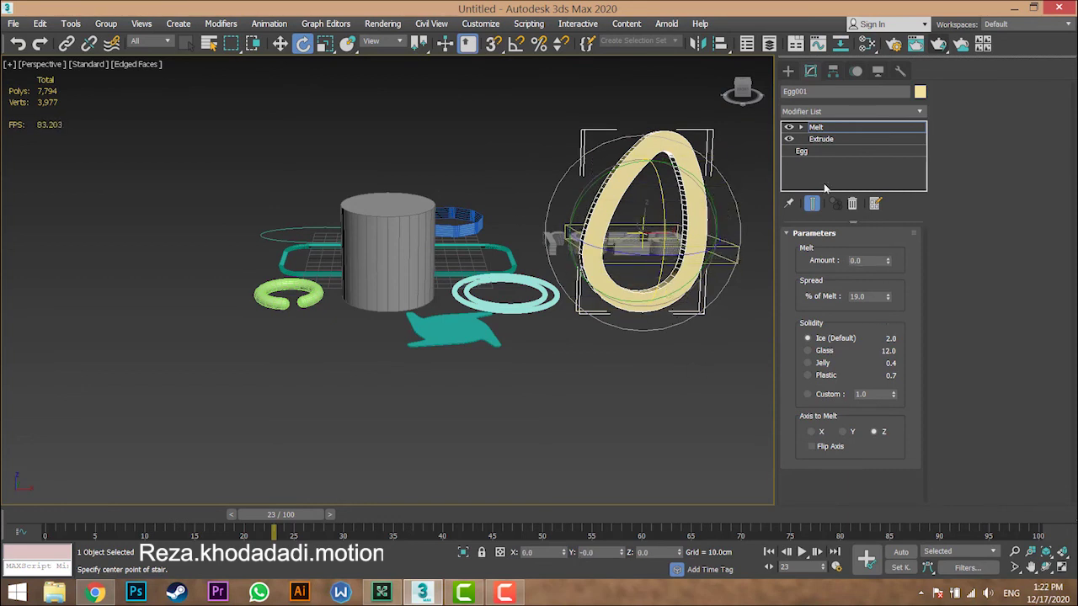
- Lower the Melt gizmo to about Z -2.438 cm, try a Melt amount of 1000, and undo that amount
{"action": "left_click_drag", "start_coordinate": [889, 262], "coordinate": [879, 233]}
{"action": "right_click", "coordinate": [880, 232]}
{"action": "key", "text": "w"}
{"action": "left_click_drag", "start_coordinate": [650, 202], "coordinate": [648, 273]}
{"action": "left_click_drag", "start_coordinate": [889, 261], "coordinate": [793, 221]}
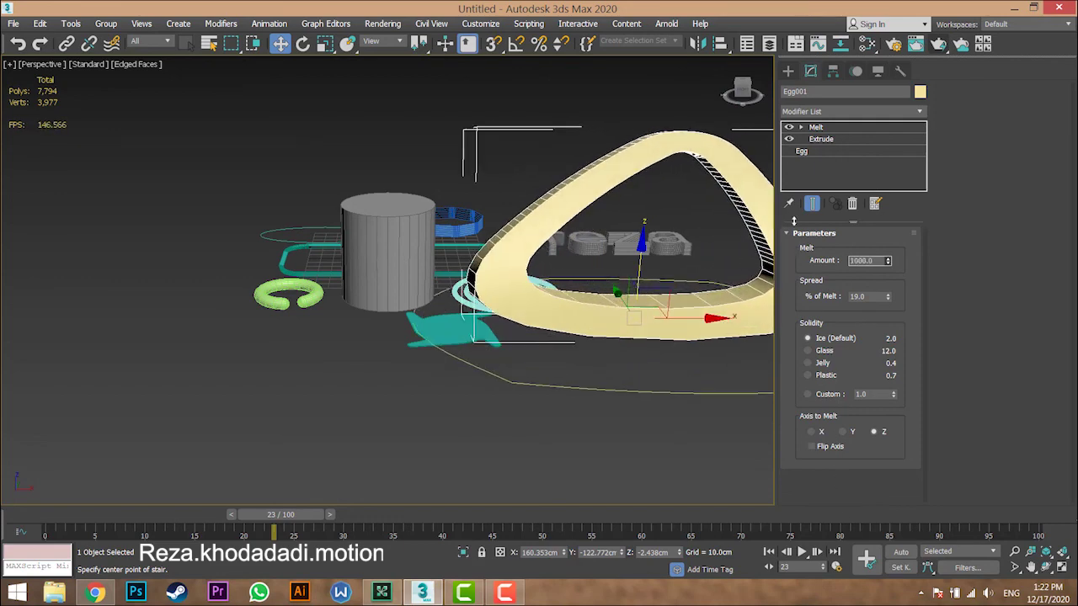
{"action": "key", "text": "ctrl+z"}
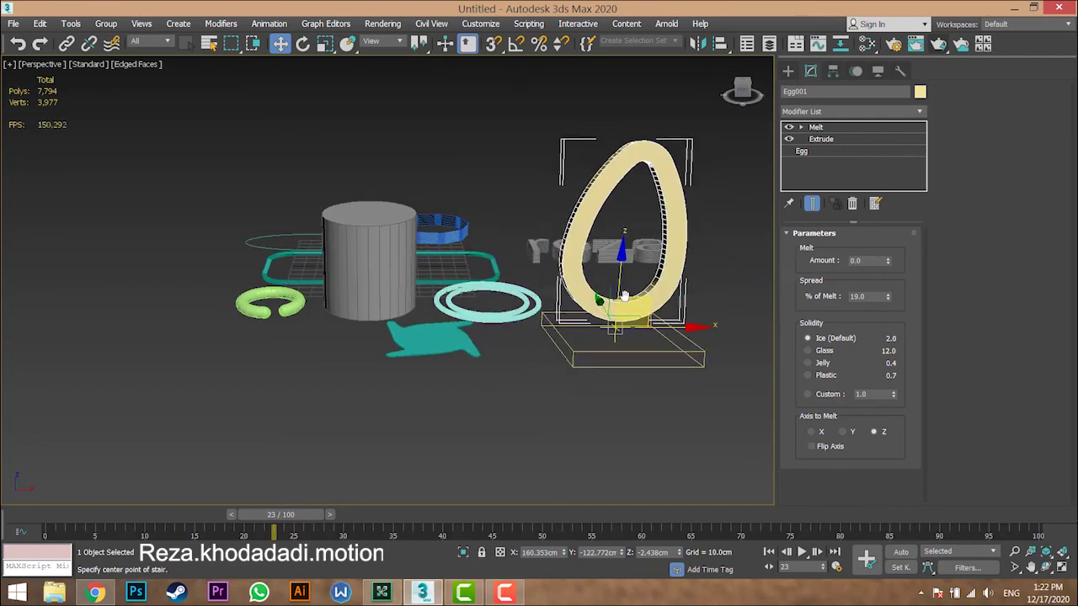
- Raise the Melt gizmo to about Z 11.061 cm near the egg's base and try increasing the Melt amount again
{"action": "scroll", "coordinate": [619, 254], "scroll_direction": "up", "scroll_amount": 2}
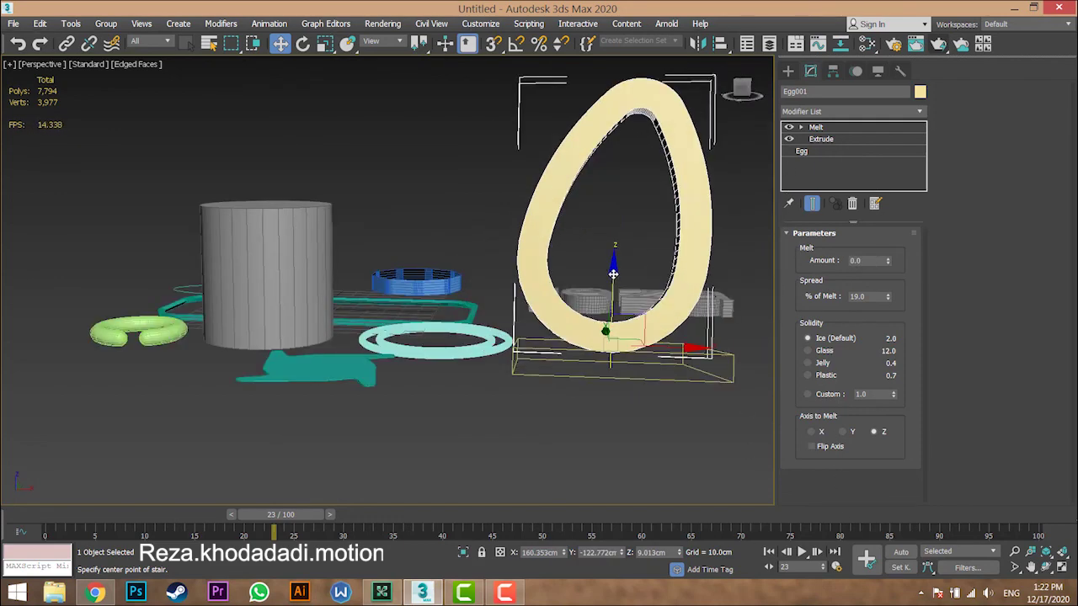
{"action": "scroll", "coordinate": [624, 287], "scroll_direction": "up", "scroll_amount": 1}
{"action": "middle_click_drag", "start_coordinate": [624, 287], "coordinate": [621, 300], "text": "alt"}
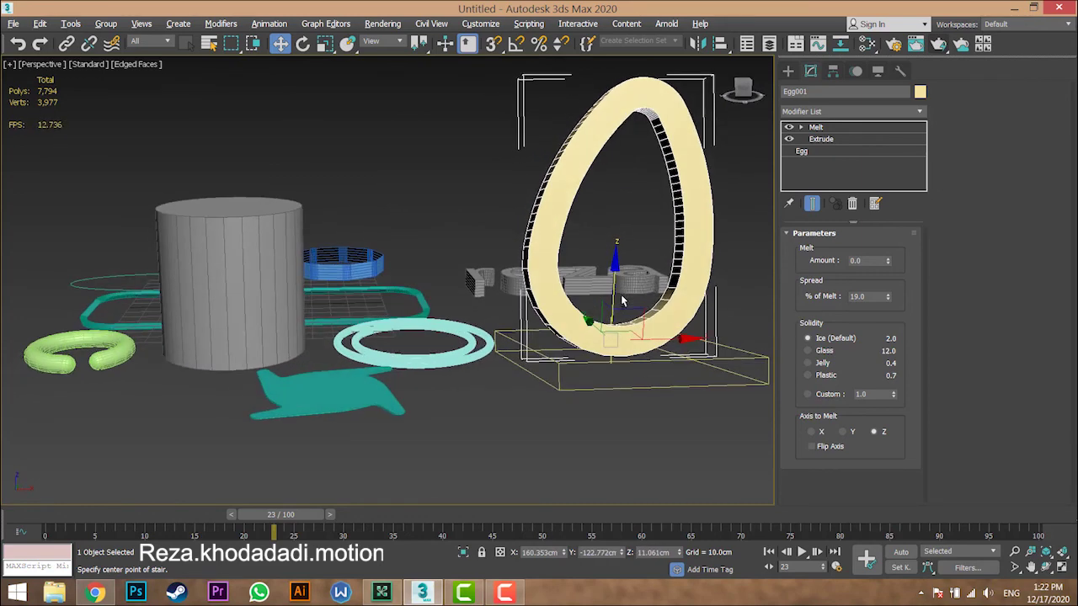
{"action": "left_click_drag", "start_coordinate": [888, 261], "coordinate": [888, 202]}
{"action": "right_click", "coordinate": [856, 182]}
{"action": "left_click_drag", "start_coordinate": [886, 260], "coordinate": [817, 149]}
- Leave the Melt gizmo level and delete the egg from the scene
{"action": "left_click", "coordinate": [818, 140]}
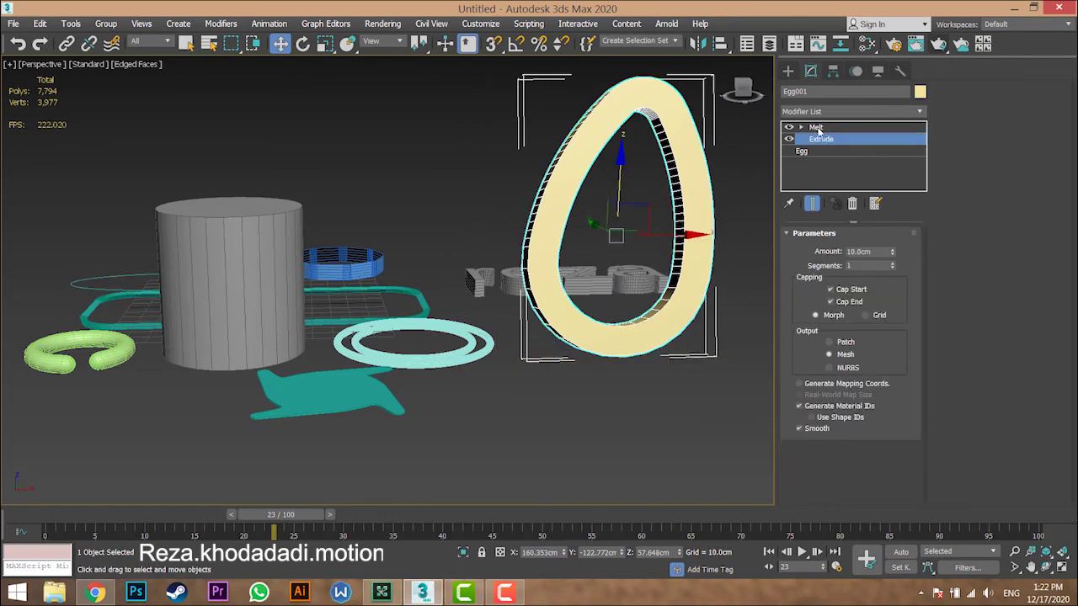
{"action": "left_click", "coordinate": [817, 128]}
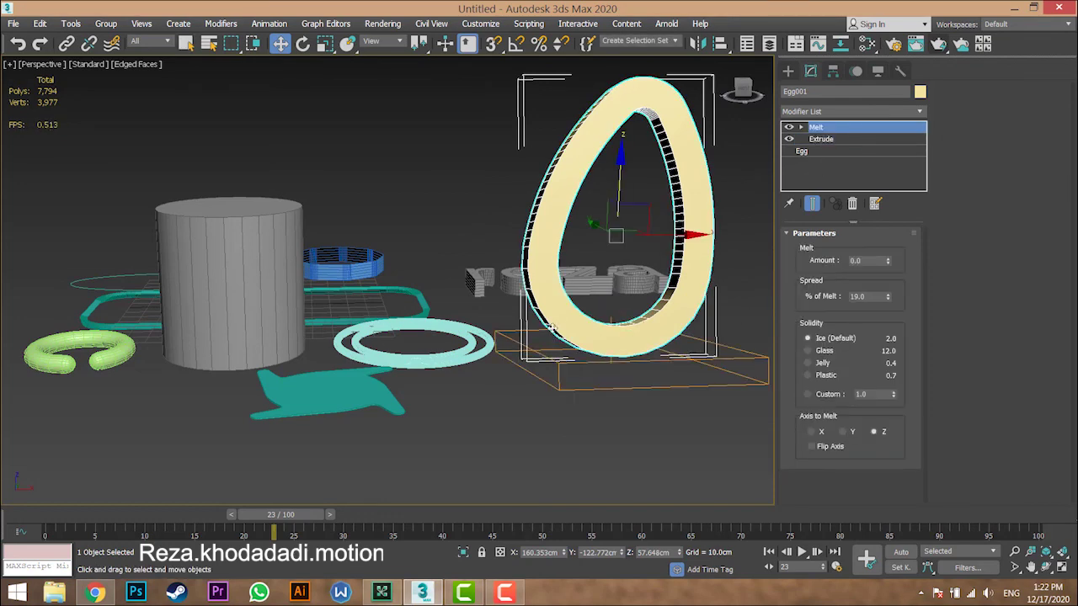
{"action": "scroll", "coordinate": [561, 356], "scroll_direction": "down", "scroll_amount": 4}
{"action": "key", "text": "Delete"}
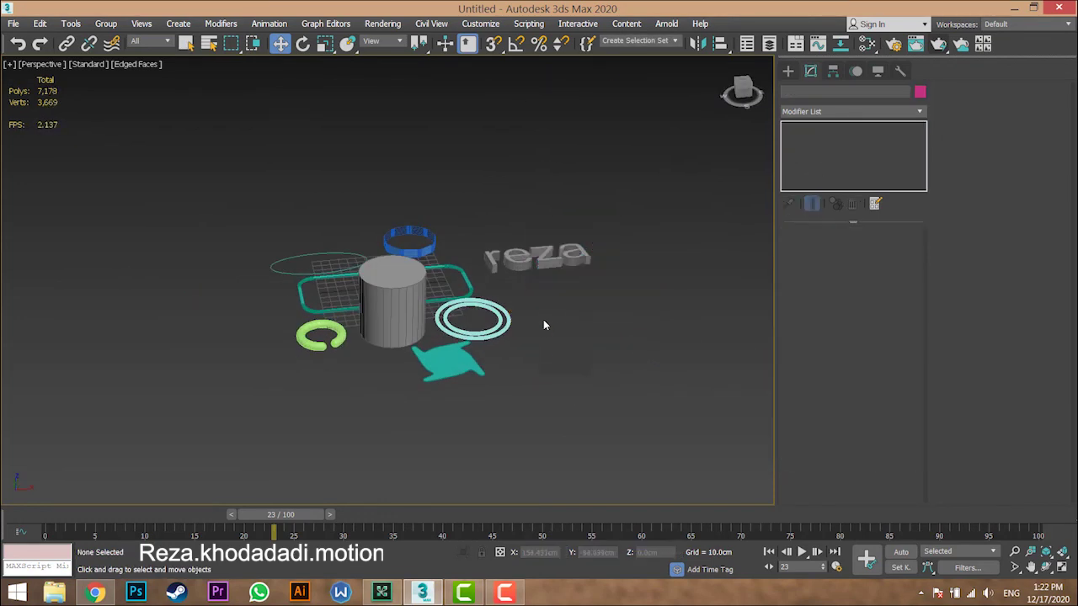
{"action": "middle_click_drag", "start_coordinate": [543, 319], "coordinate": [555, 343], "text": "alt"}
{"action": "scroll", "coordinate": [477, 323], "scroll_direction": "up", "scroll_amount": 3}
{"action": "middle_click_drag", "start_coordinate": [476, 324], "coordinate": [517, 331]}
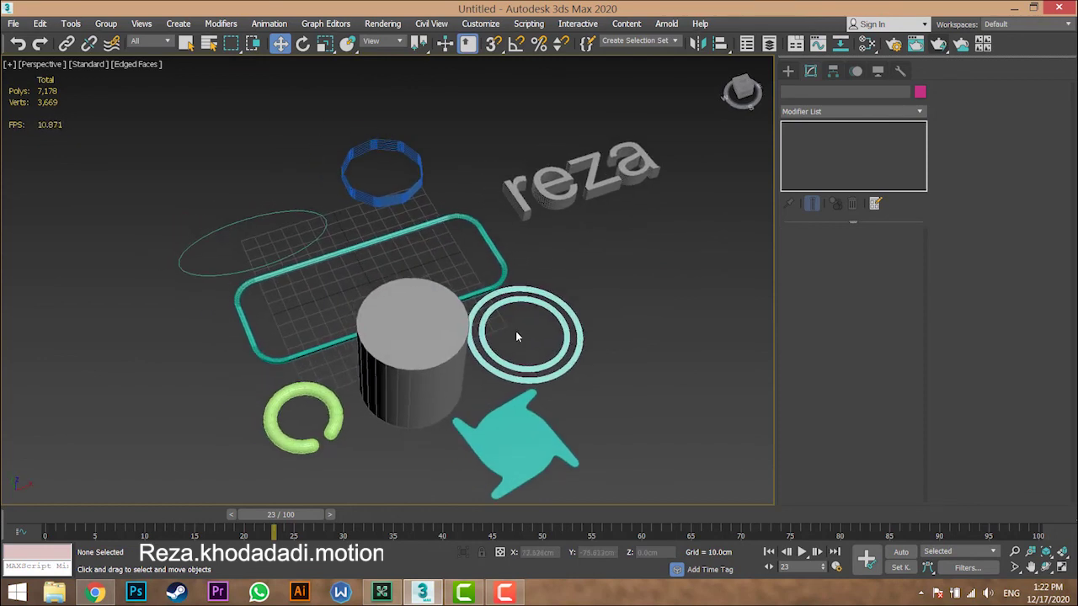